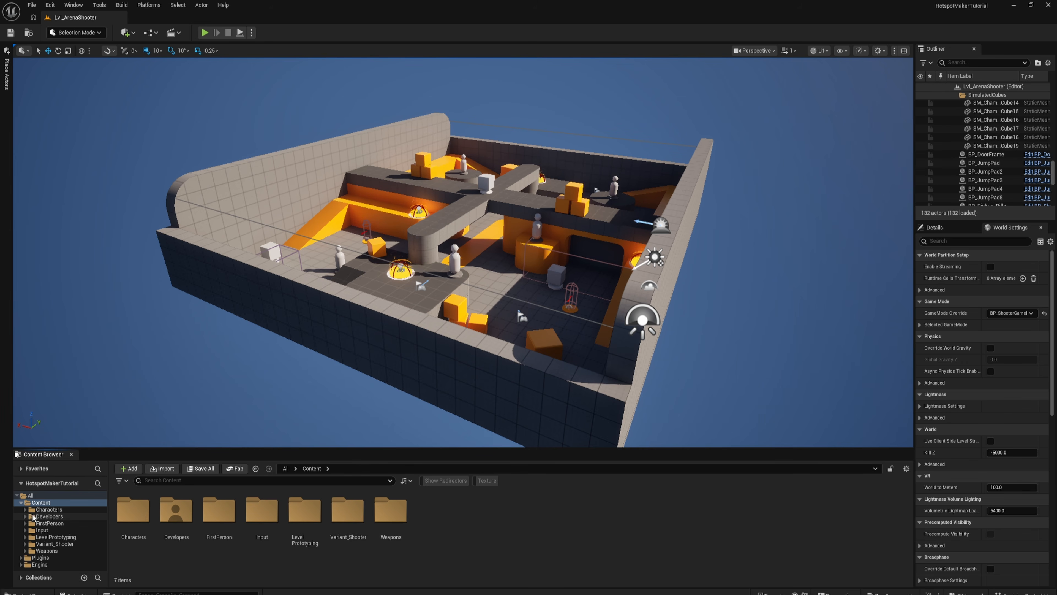
# - Add the Concrete Wall surface from the Fab wishlist to the project at High quality
pyautogui.click(21, 557)
pyautogui.scroll(-2, 21, 559)
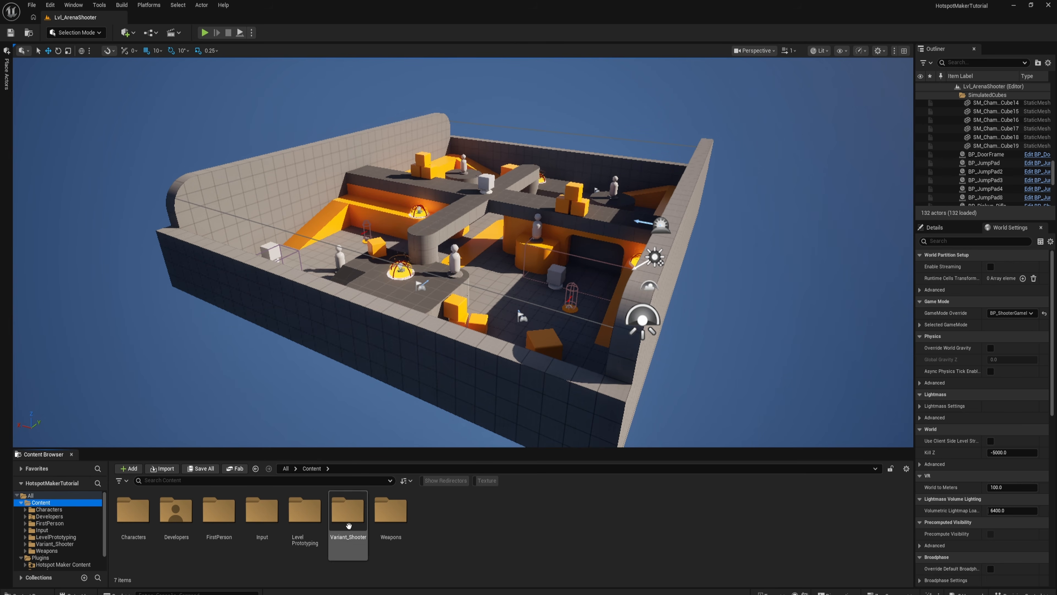
pyautogui.click(236, 469)
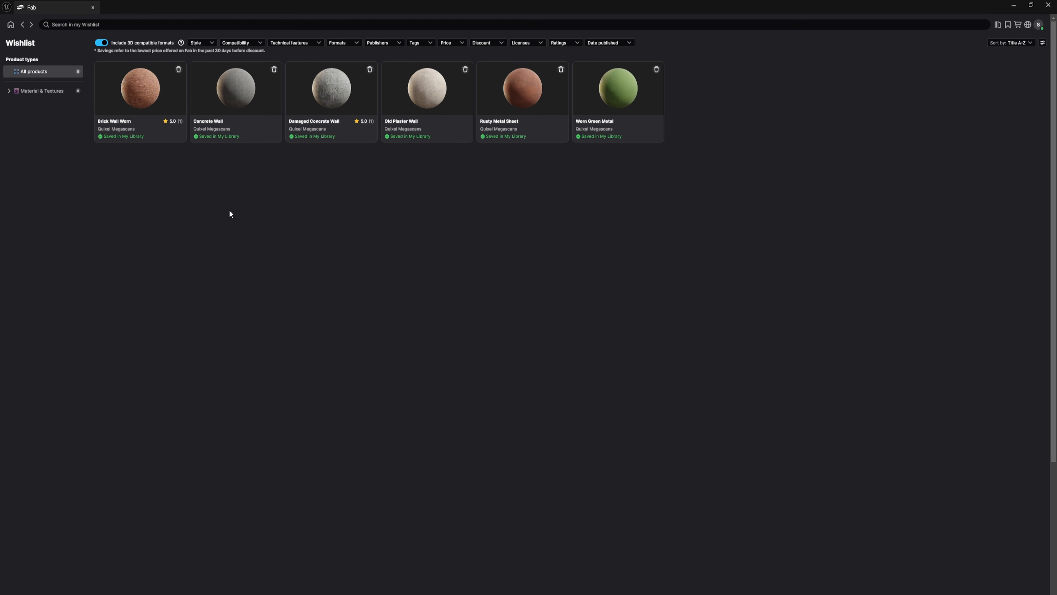
pyautogui.click(236, 89)
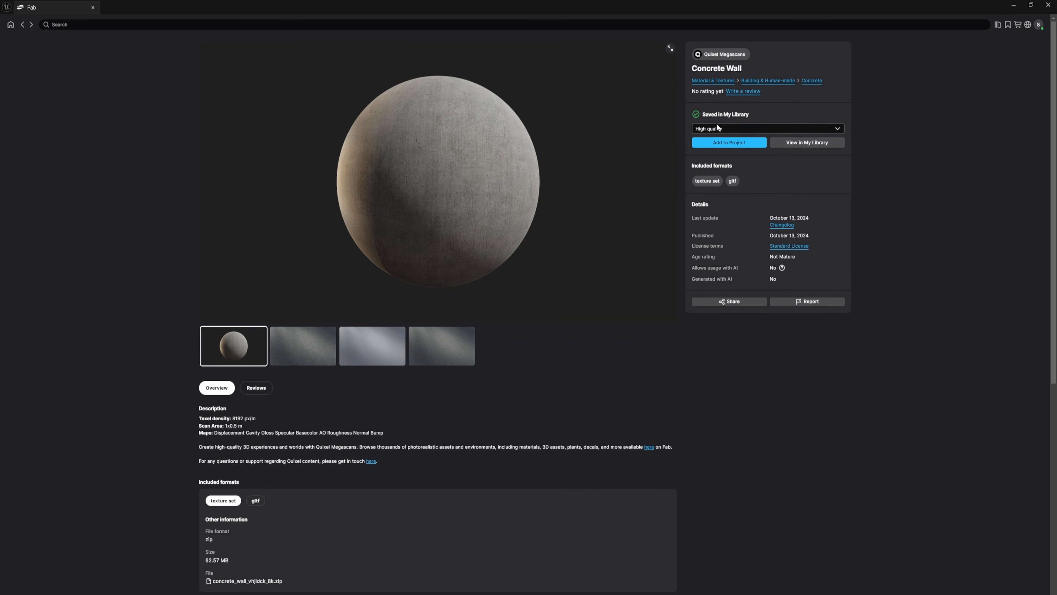
pyautogui.click(731, 129)
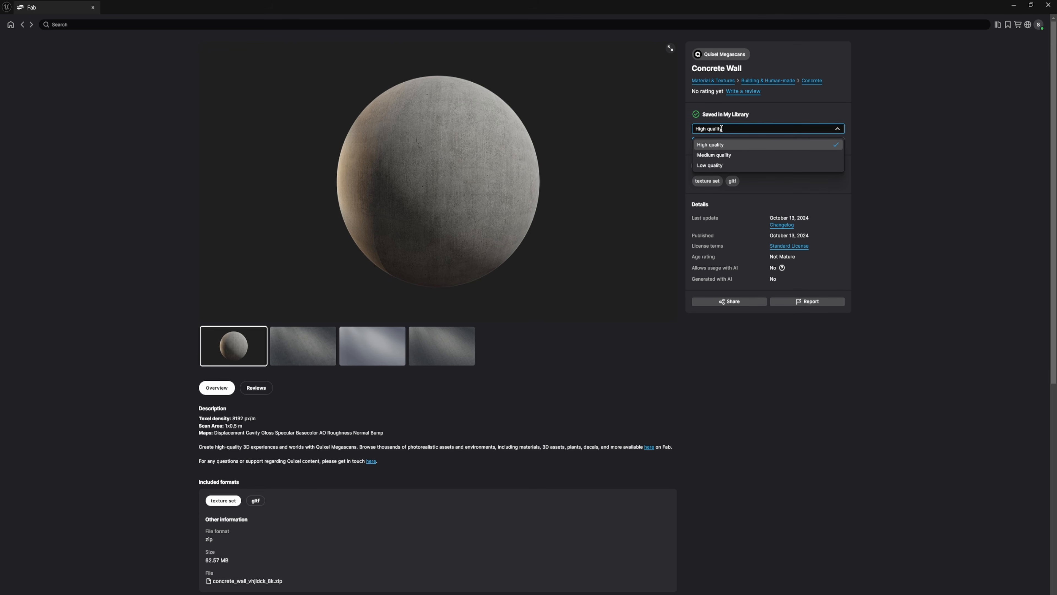
pyautogui.click(774, 144)
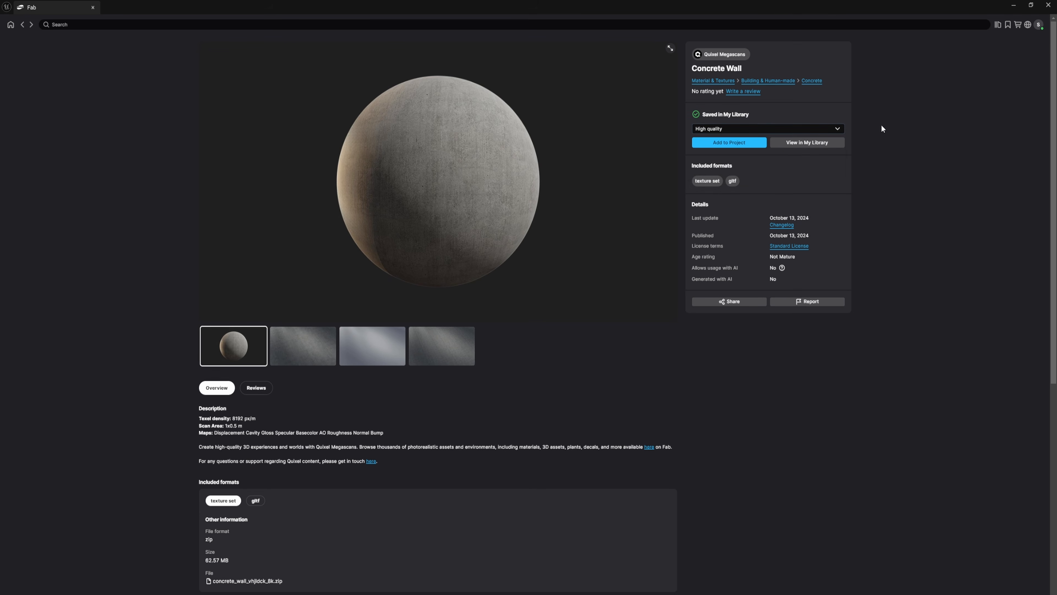
pyautogui.click(736, 144)
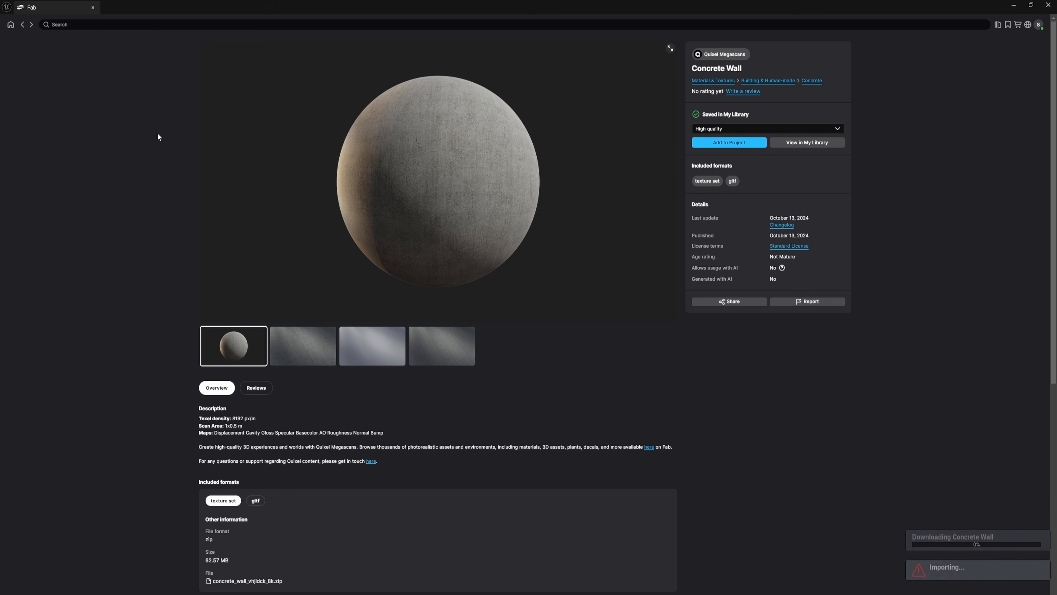
# - Add the Damaged Concrete Wall surface from the wishlist to the project at High quality and close Fab
pyautogui.click(22, 27)
pyautogui.click(330, 96)
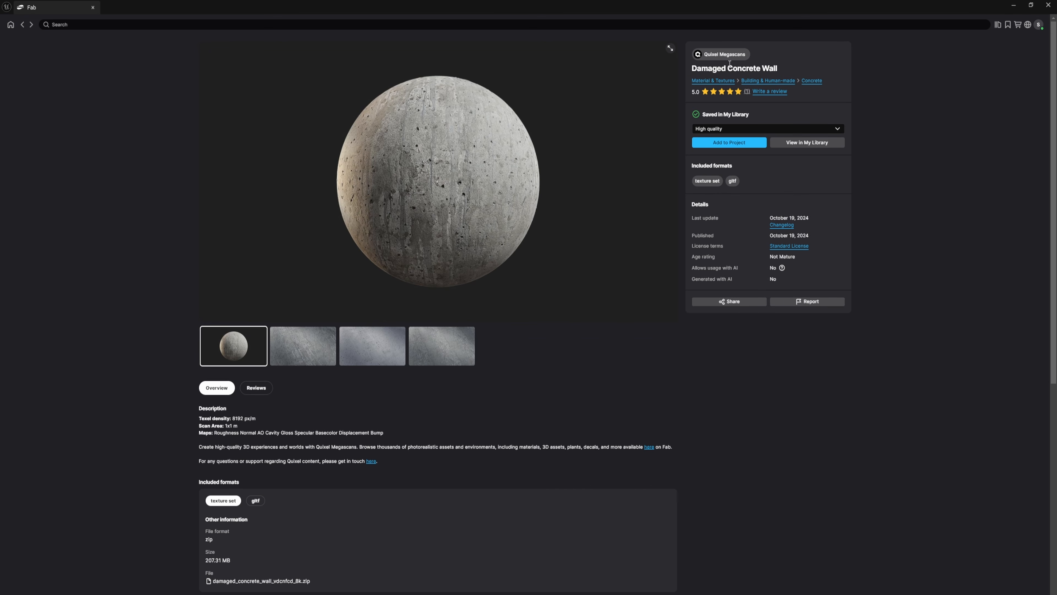
pyautogui.click(722, 144)
pyautogui.click(1048, 5)
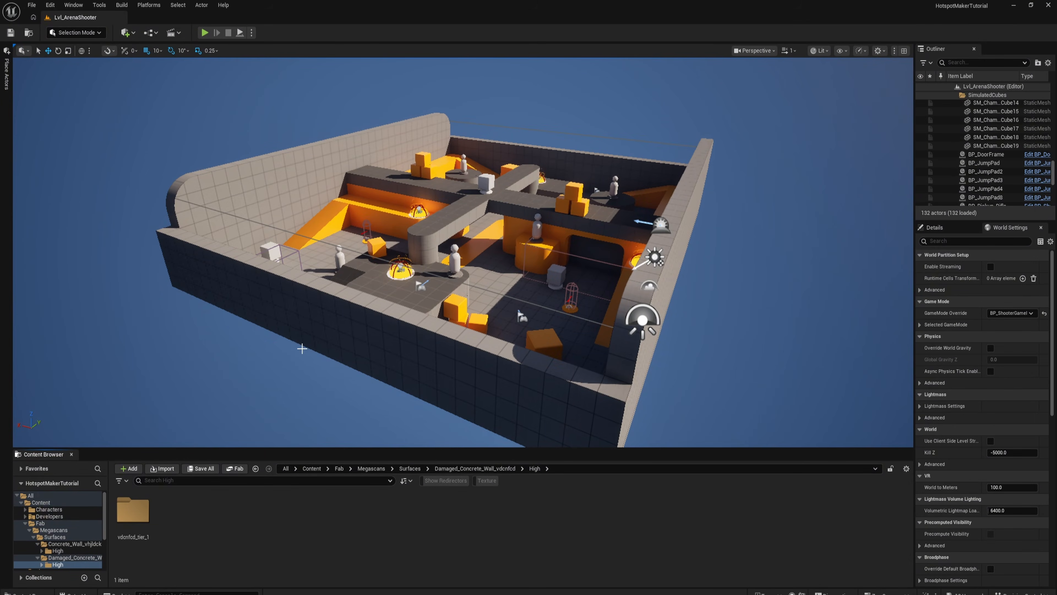
# - Create a folder named Hotspots directly inside the project's Content folder
pyautogui.scroll(2, 48, 533)
pyautogui.click(38, 502)
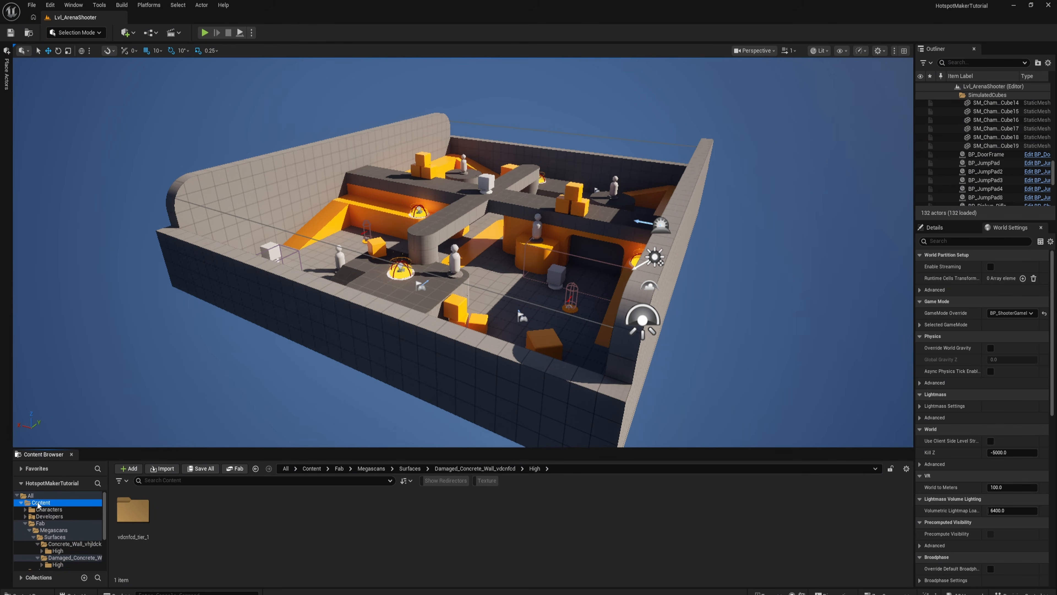
pyautogui.rightClick(540, 520)
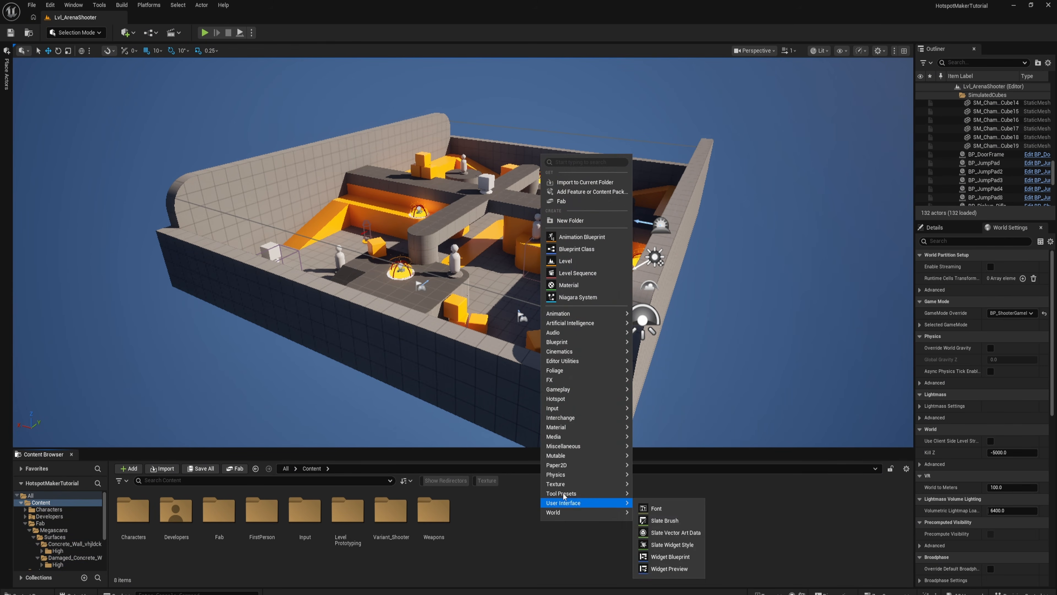
pyautogui.click(586, 217)
pyautogui.write('Hotspot')
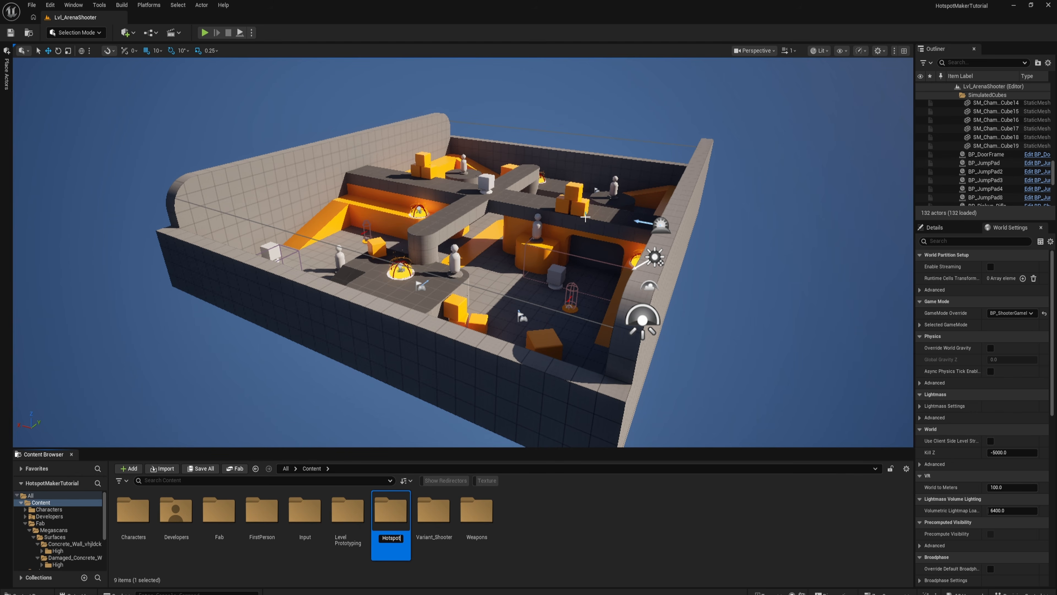
pyautogui.write('s')
pyautogui.press('Return')
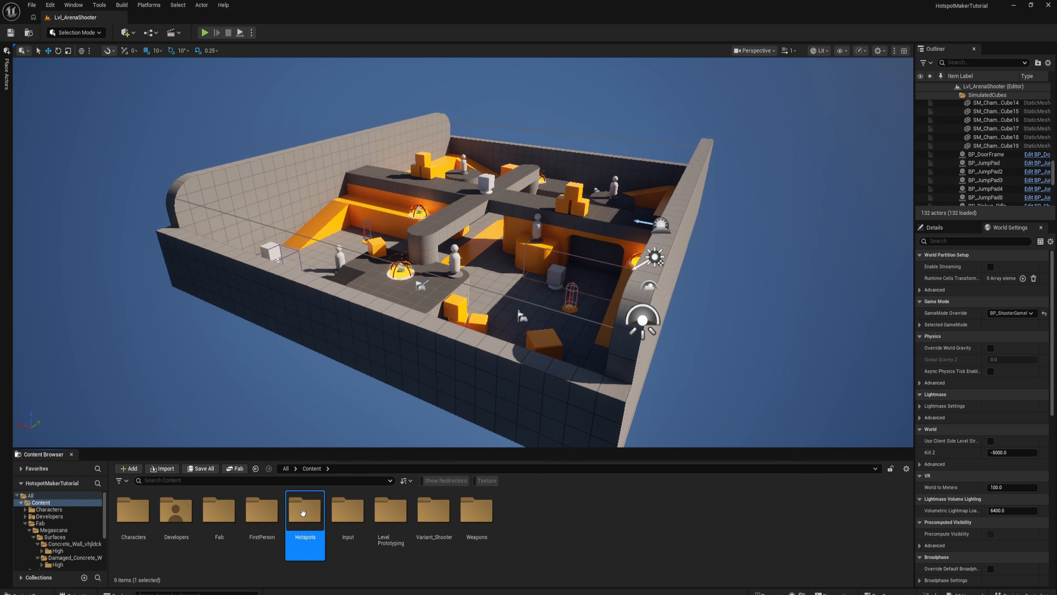
# - Create a folder named hsB inside Hotspots and consult Layout B in the Hotspot Texture Maker guide
pyautogui.doubleClick(289, 518)
pyautogui.rightClick(332, 538)
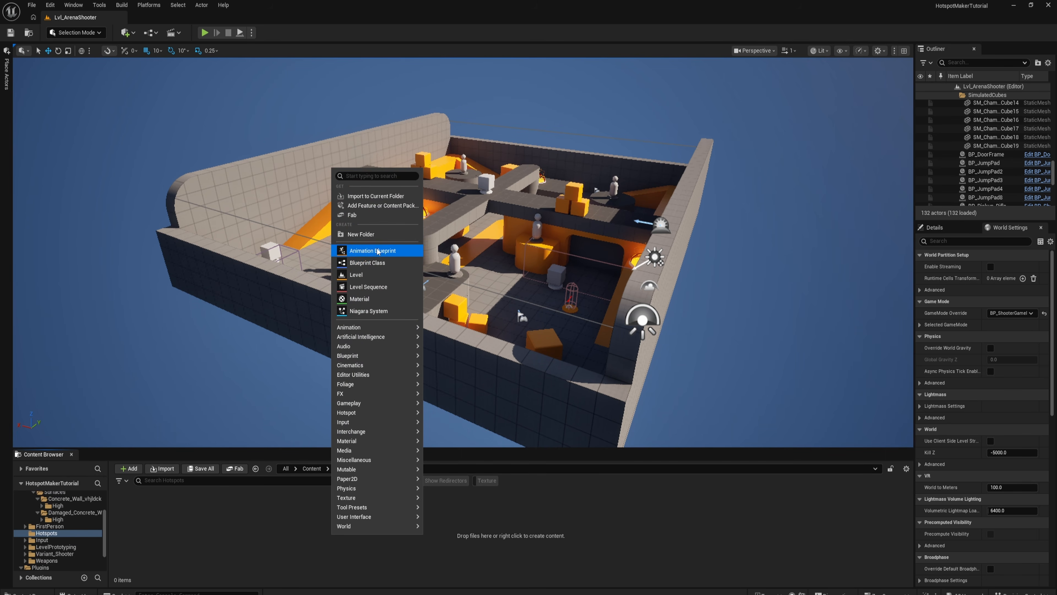
pyautogui.click(368, 235)
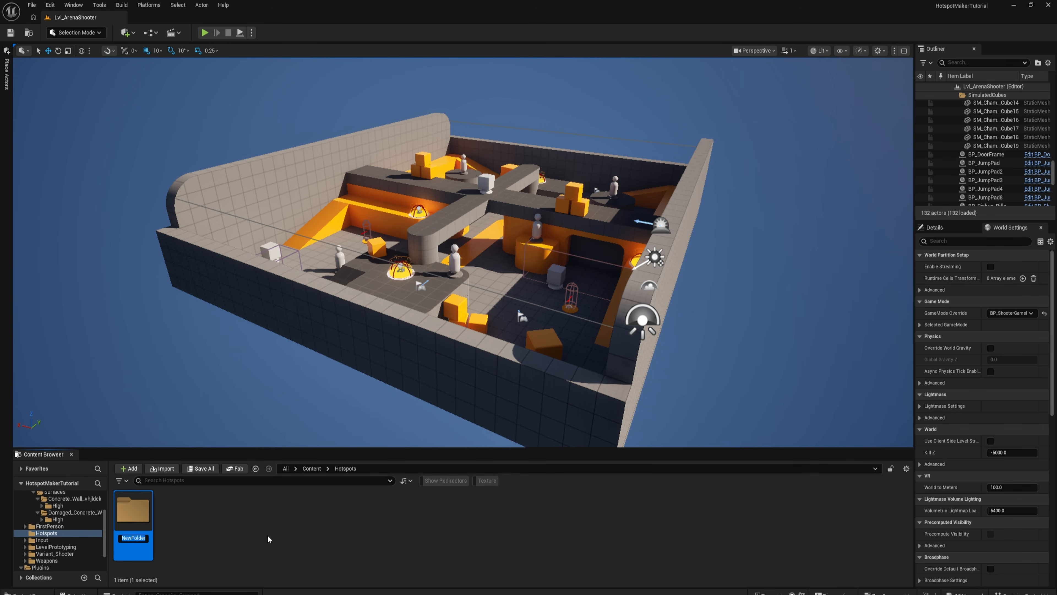
pyautogui.write('NsB')
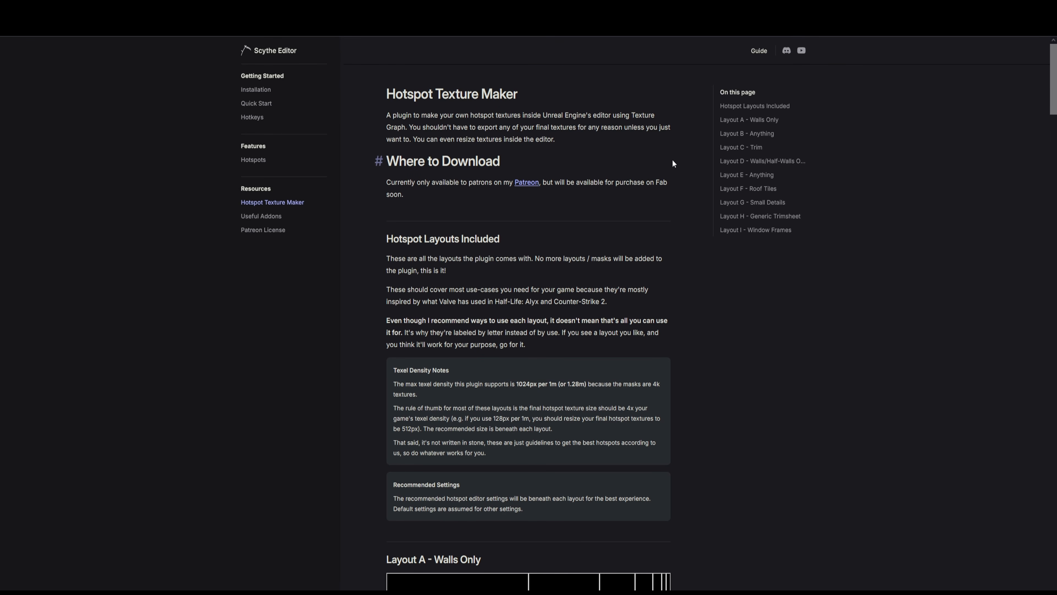
pyautogui.middleClick(643, 185)
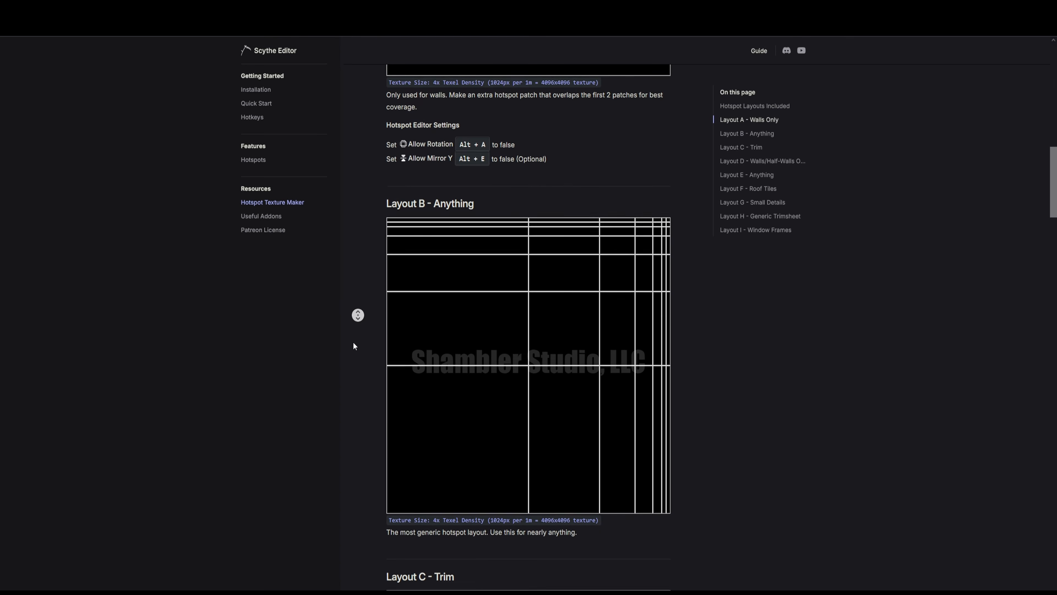
pyautogui.middleClick(353, 342)
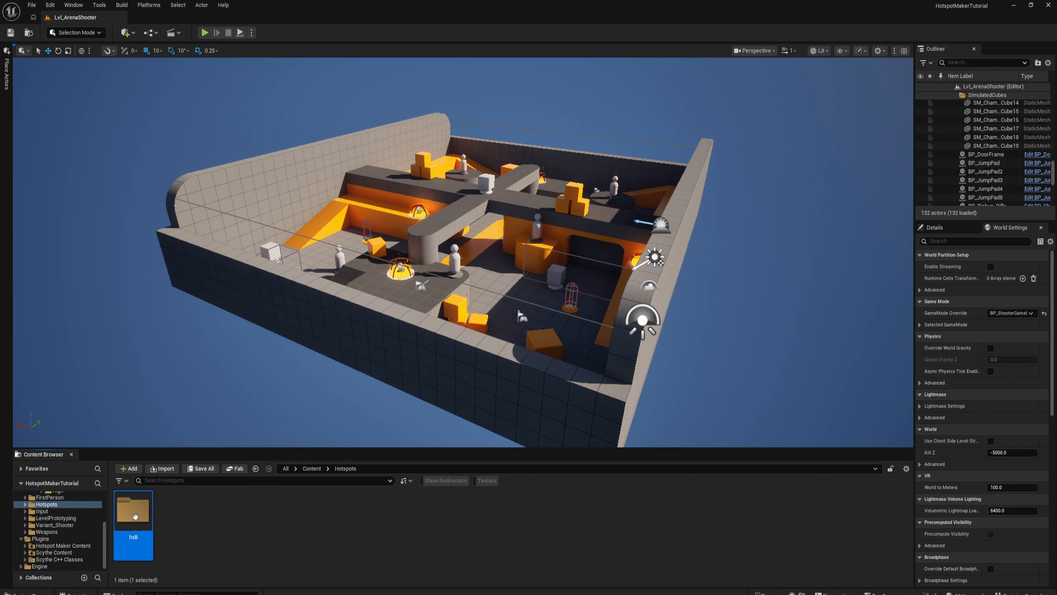
# - Create a folder named ConcreteBlocks_hsB inside the hsB folder
pyautogui.doubleClick(135, 516)
pyautogui.rightClick(135, 519)
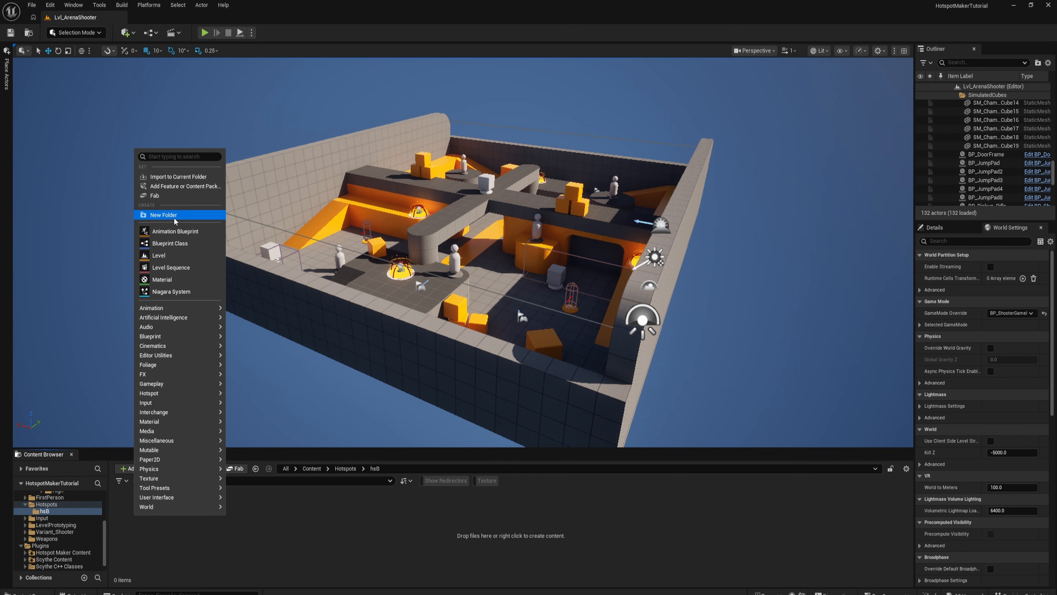
pyautogui.click(163, 215)
pyautogui.write('Concre')
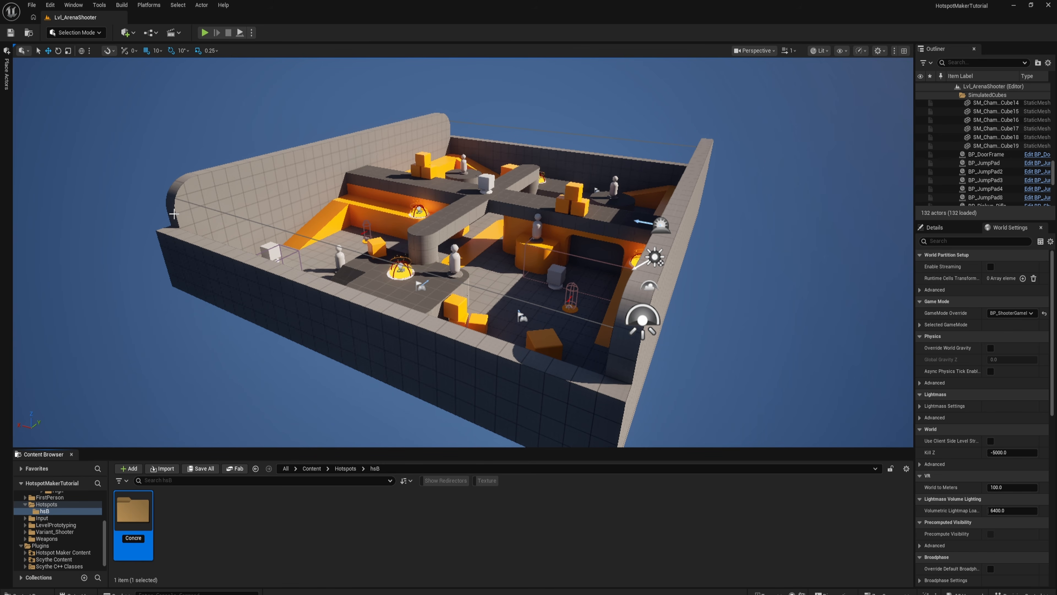
pyautogui.write('teBlocks_hsB')
pyautogui.press('Return')
# - Copy the TG_HotspotMaker texture graph from the Hotspot Maker Content plugin folder into ConcreteBlocks_hsB
pyautogui.scroll(-1, 26, 546)
pyautogui.click(25, 545)
pyautogui.scroll(-1, 36, 551)
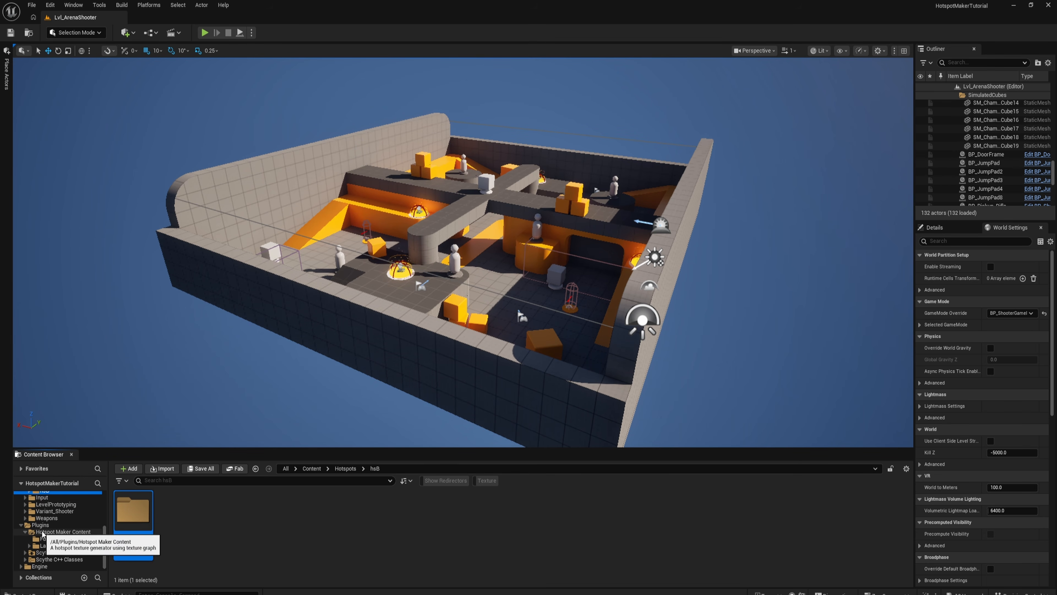
pyautogui.click(63, 532)
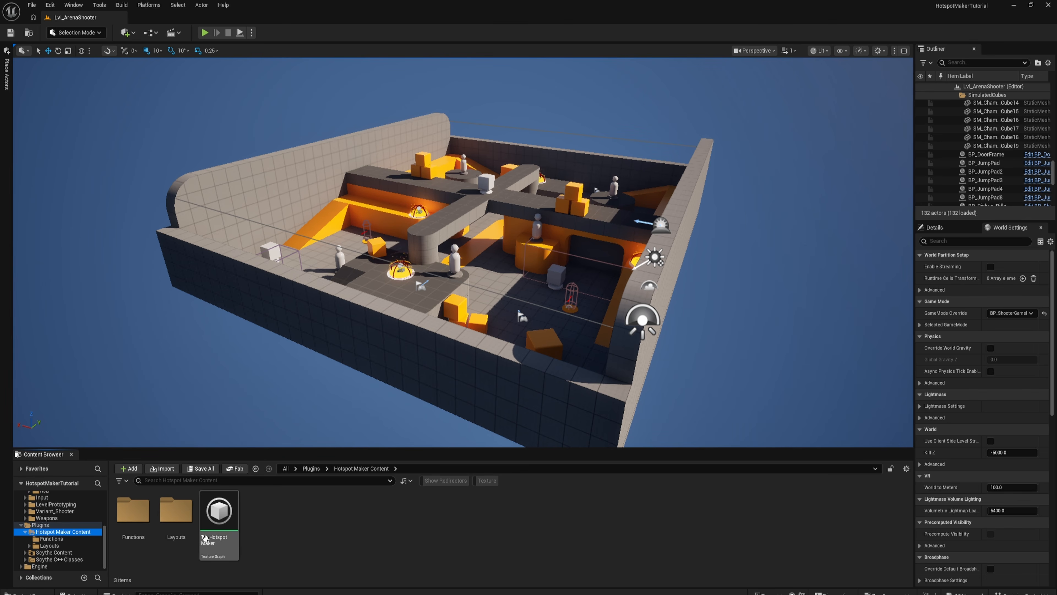
pyautogui.click(217, 516)
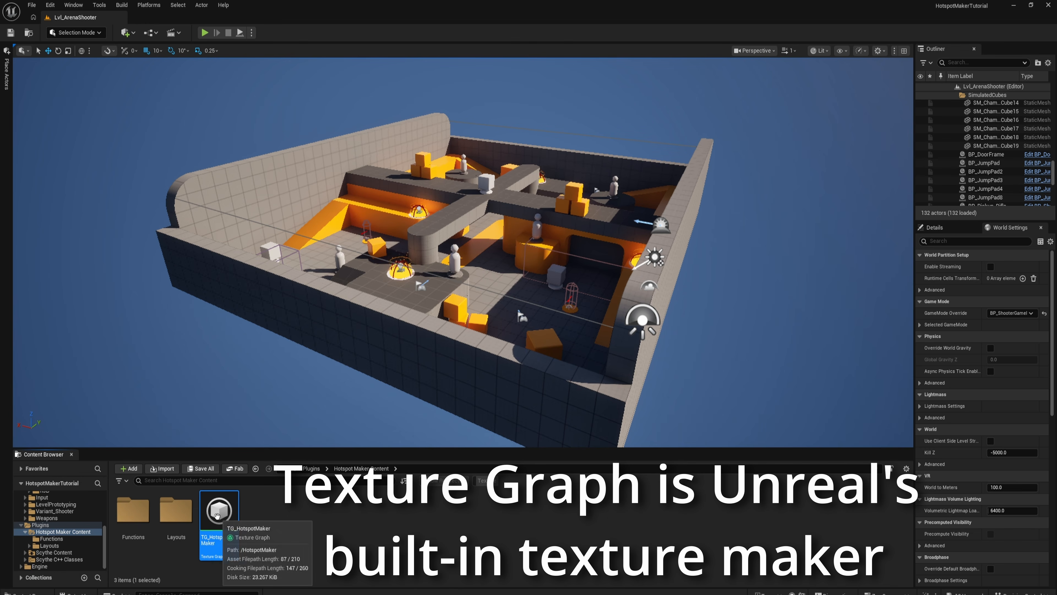
pyautogui.moveTo(105, 551); pyautogui.dragTo(108, 528)
pyautogui.scroll(-1, 55, 548)
pyautogui.click(29, 542)
pyautogui.click(52, 549)
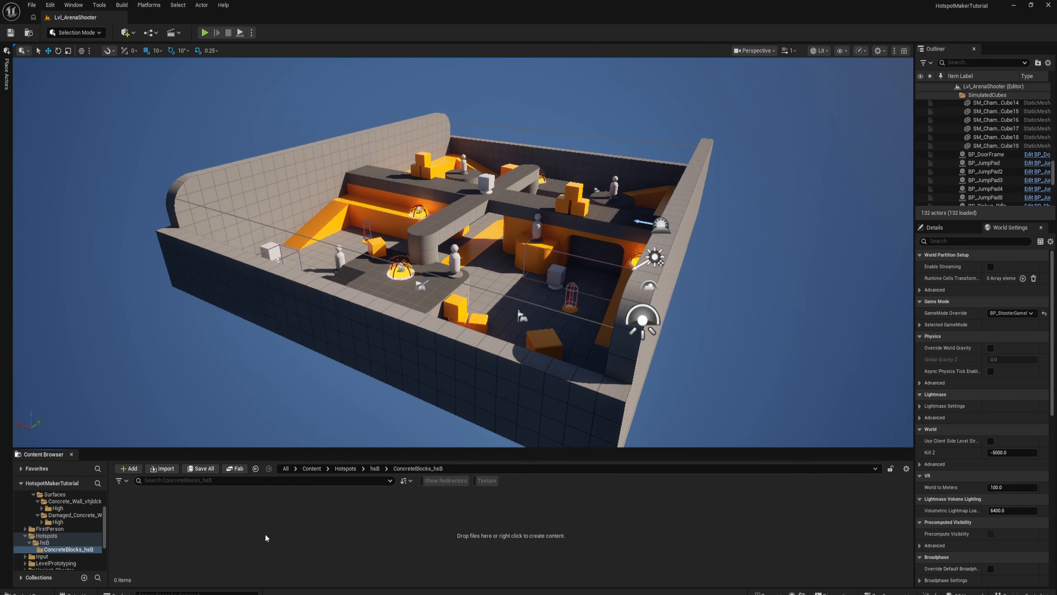
pyautogui.hotkey('ctrl', 'v')
# - Rename the copied texture graph as TG_ConcreteBlocks_hsB
pyautogui.click(142, 526)
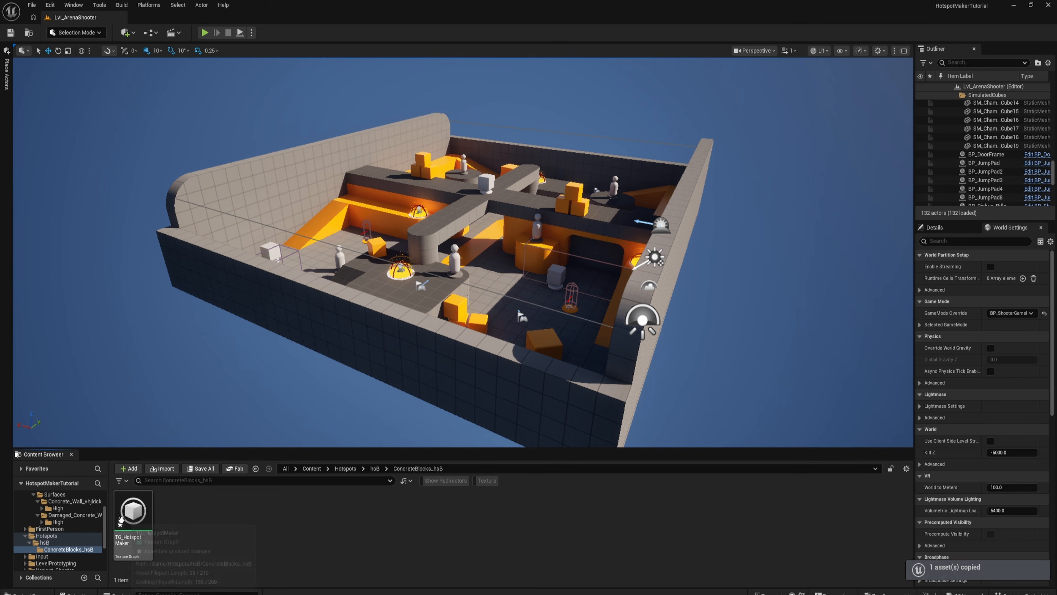
pyautogui.press('F2')
pyautogui.write('TG')
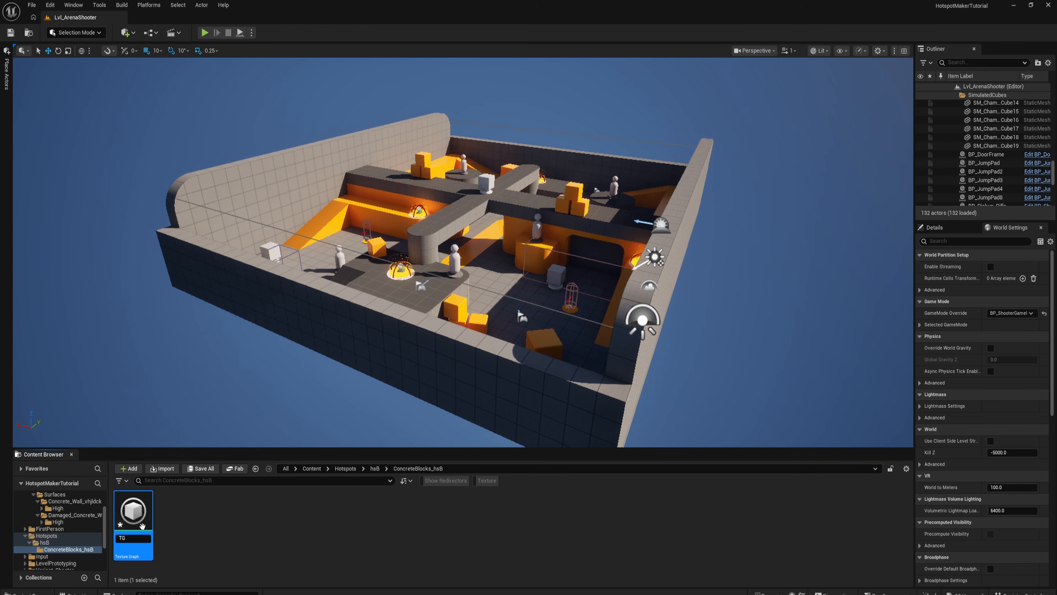
pyautogui.write('_ConcreteBlocks_hsB')
pyautogui.press('Return')
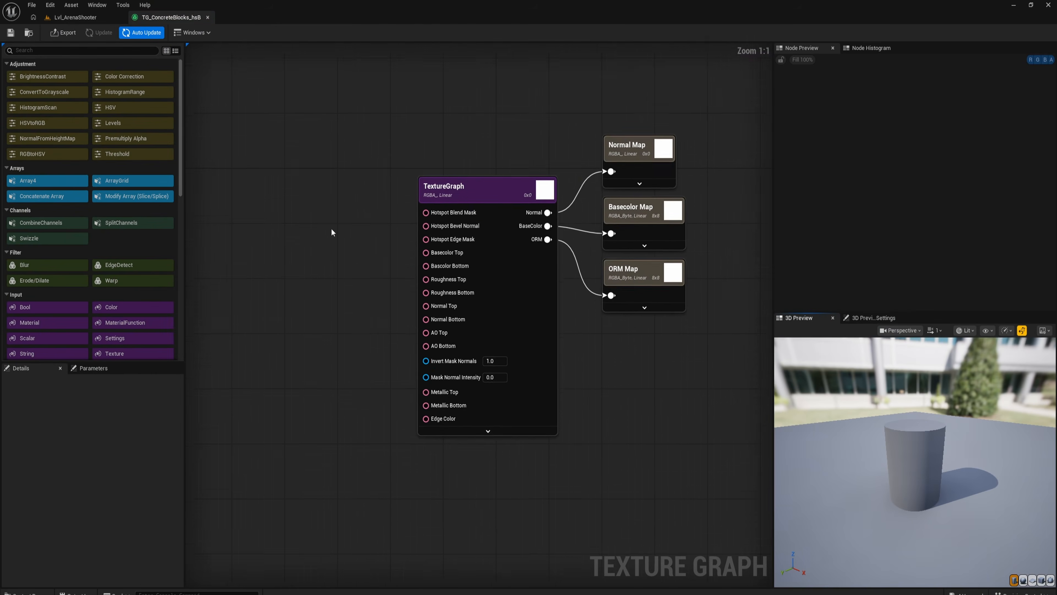
# - Add the T_hsB_A texture from the plugin's Layouts/hsB folder to the texture graph as a node named Edge Mask
pyautogui.scroll(-2, 314, 271)
pyautogui.moveTo(314, 272); pyautogui.dragTo(444, 274, button='right')
pyautogui.hotkey('ctrl', 'space')
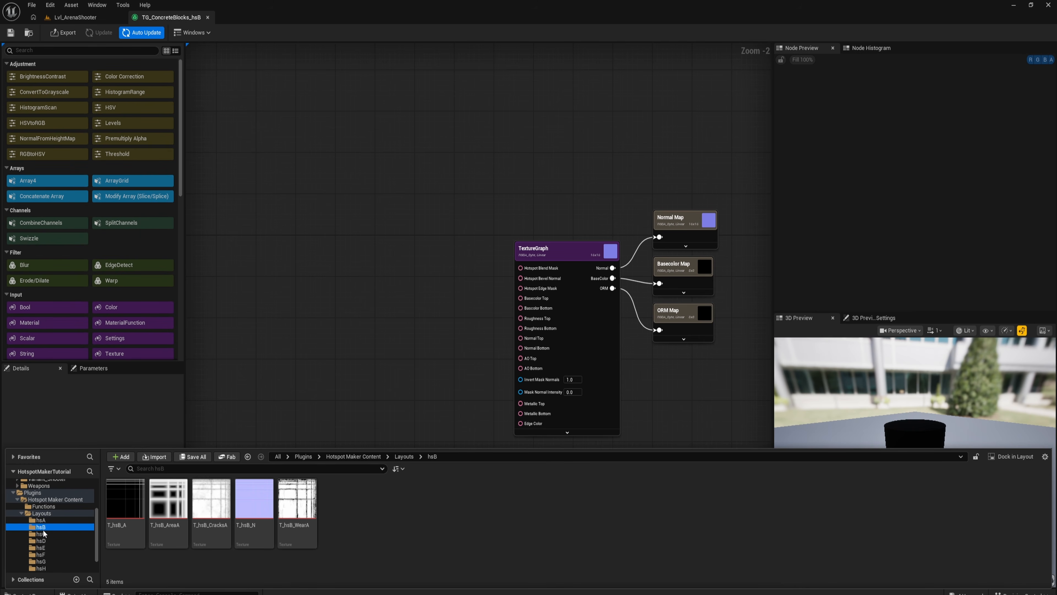
pyautogui.click(123, 509)
pyautogui.moveTo(124, 509); pyautogui.dragTo(414, 160)
pyautogui.write('Edge Mask')
pyautogui.press('Return')
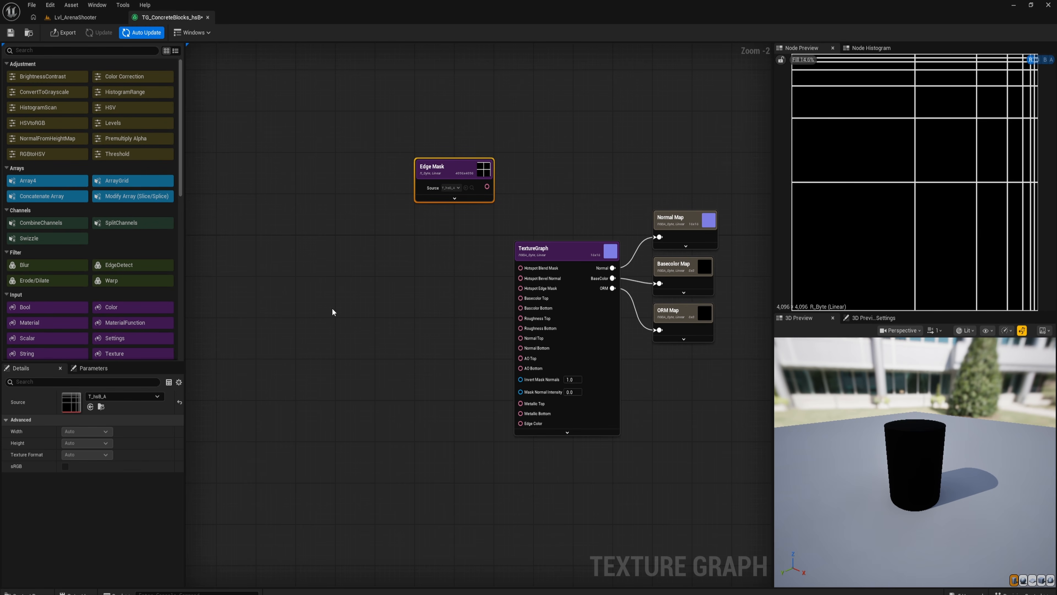
# - Add the T_hsB_WearA texture to the graph as a node named Wear Mask and place it above the Edge Mask node
pyautogui.hotkey('ctrl', 'space')
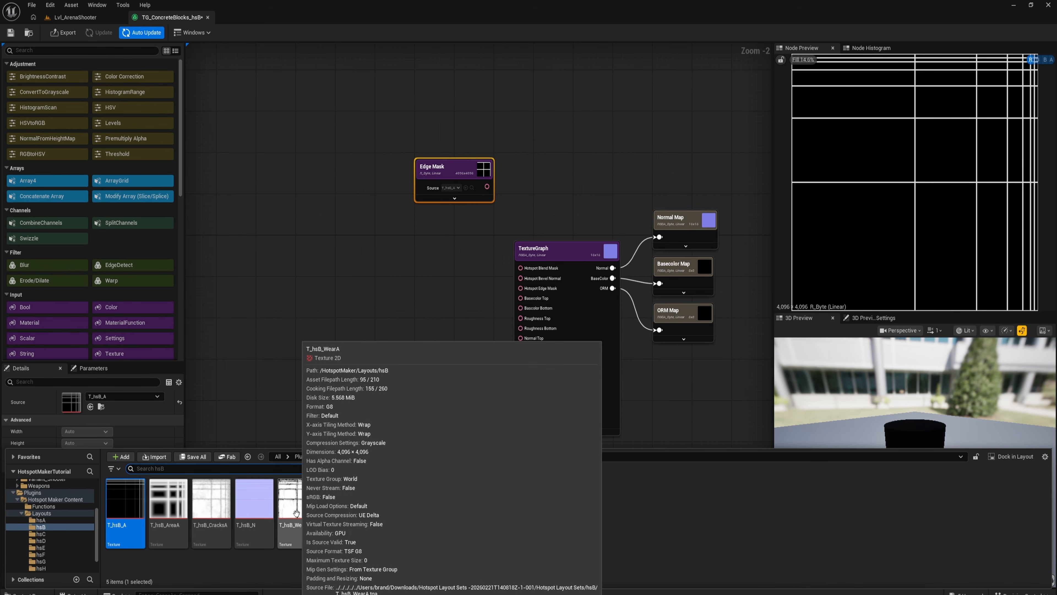
pyautogui.click(293, 515)
pyautogui.moveTo(293, 515); pyautogui.dragTo(440, 100)
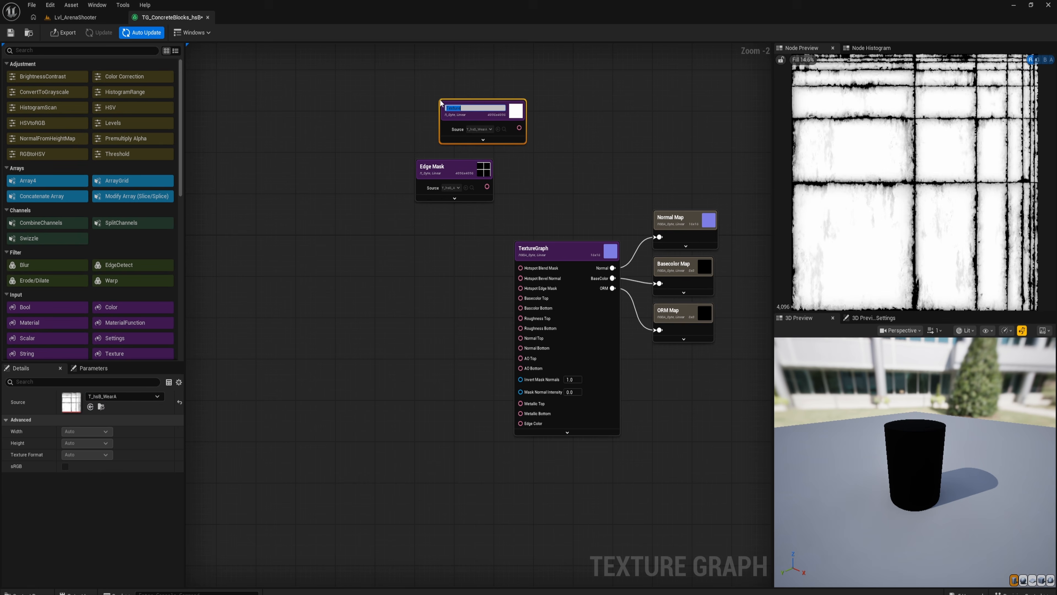
pyautogui.write('Wear')
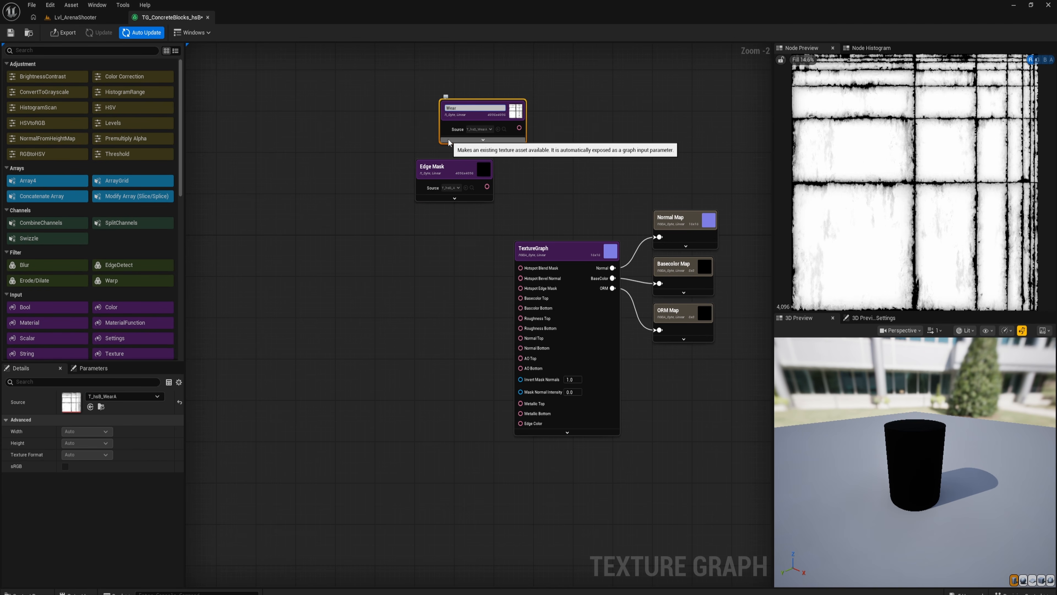
pyautogui.write(' Mask')
pyautogui.press('Return')
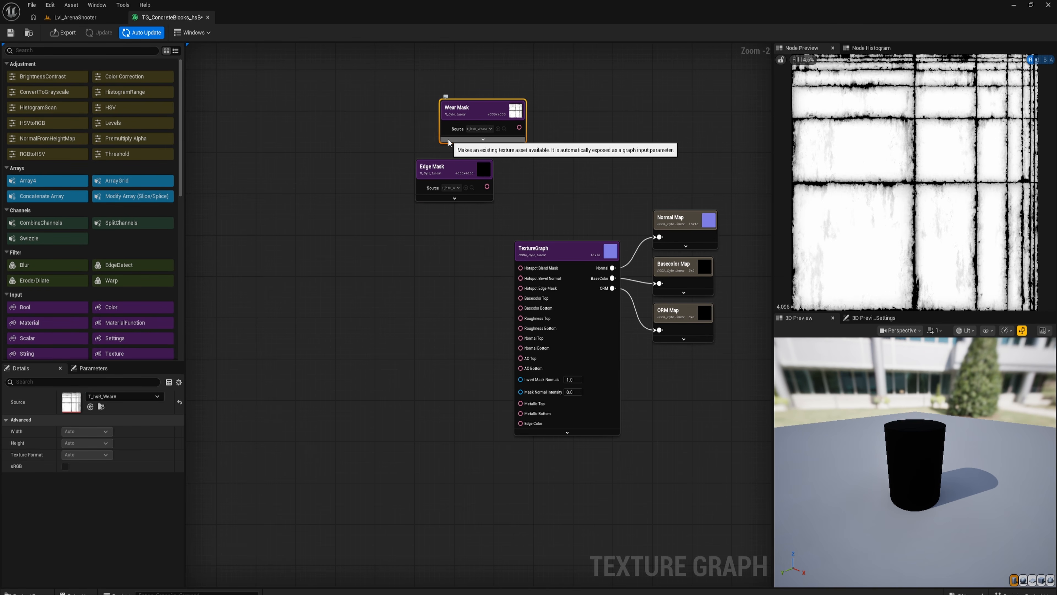
pyautogui.moveTo(452, 171); pyautogui.dragTo(381, 189)
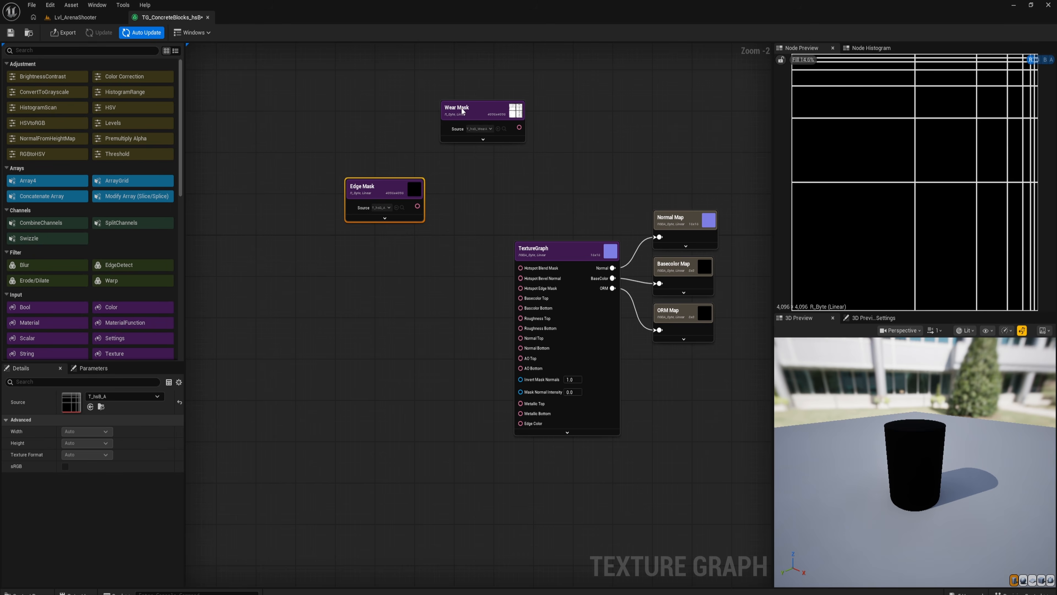
pyautogui.moveTo(467, 110); pyautogui.dragTo(377, 107)
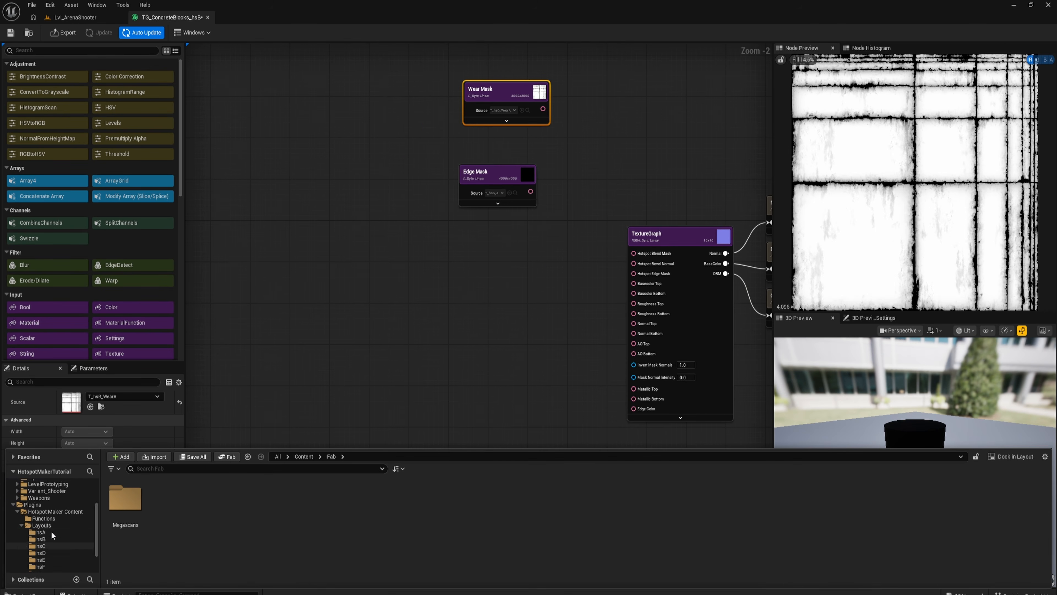
# - Add the T_vhjldck_4K_B, T_vhjldck_4K_N and T_vhjldck_4K_ORM textures from the Fab Concrete_Wall surface's Textures folder to the graph
pyautogui.scroll(3, 51, 535)
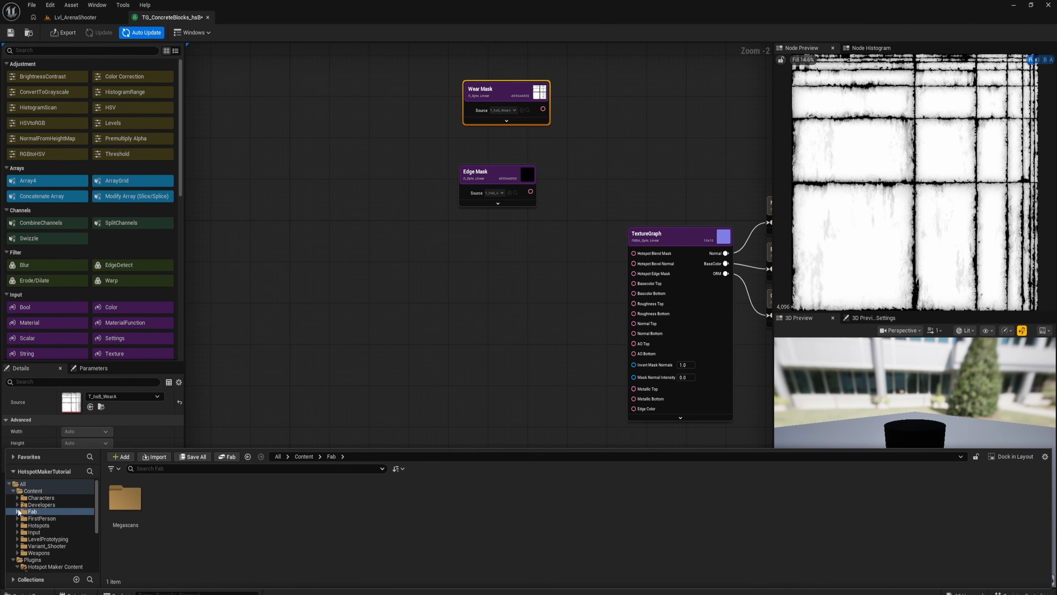
pyautogui.click(17, 511)
pyautogui.scroll(-3, 25, 520)
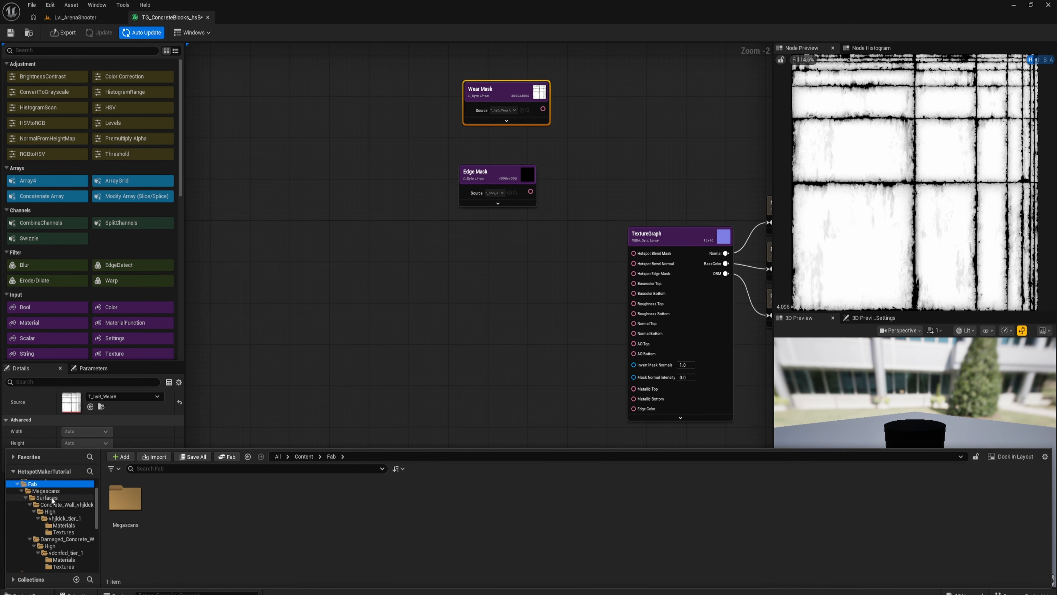
pyautogui.scroll(1, 47, 505)
pyautogui.click(63, 532)
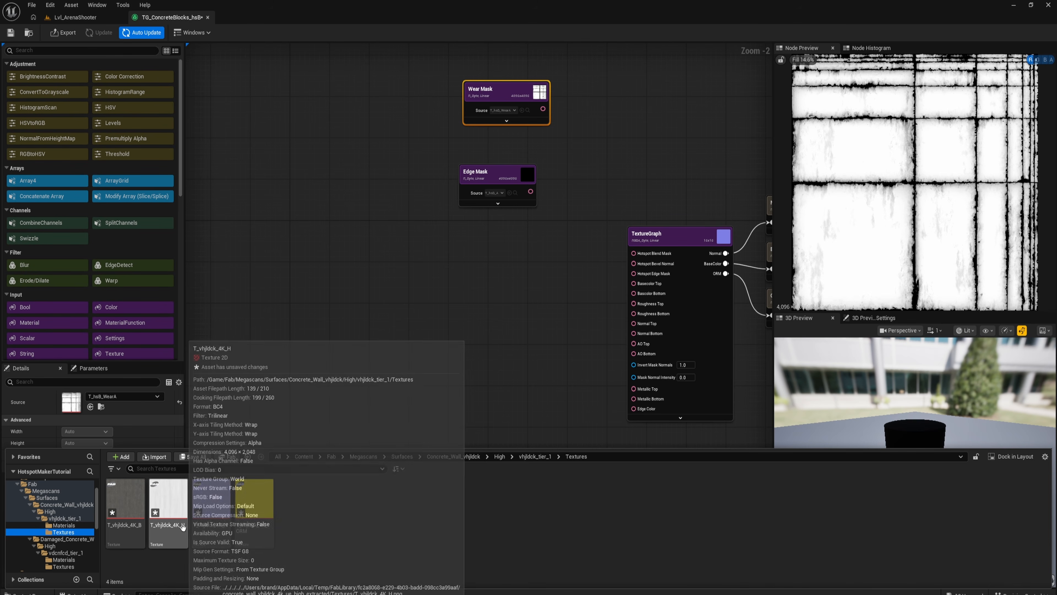
pyautogui.click(123, 498)
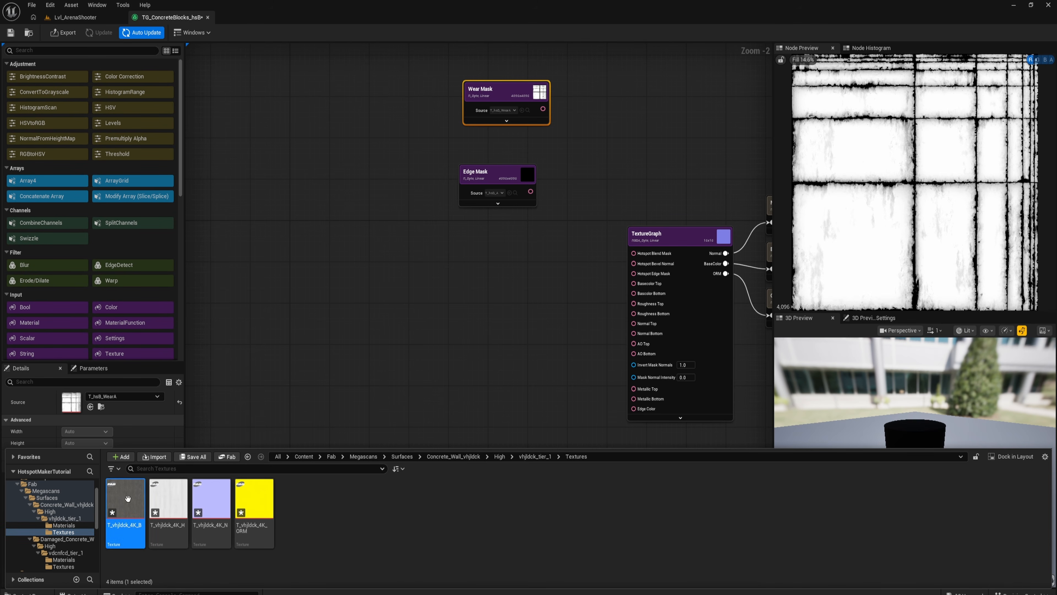
pyautogui.keyDown('ctrl'); pyautogui.click(207, 498); pyautogui.keyUp('ctrl')
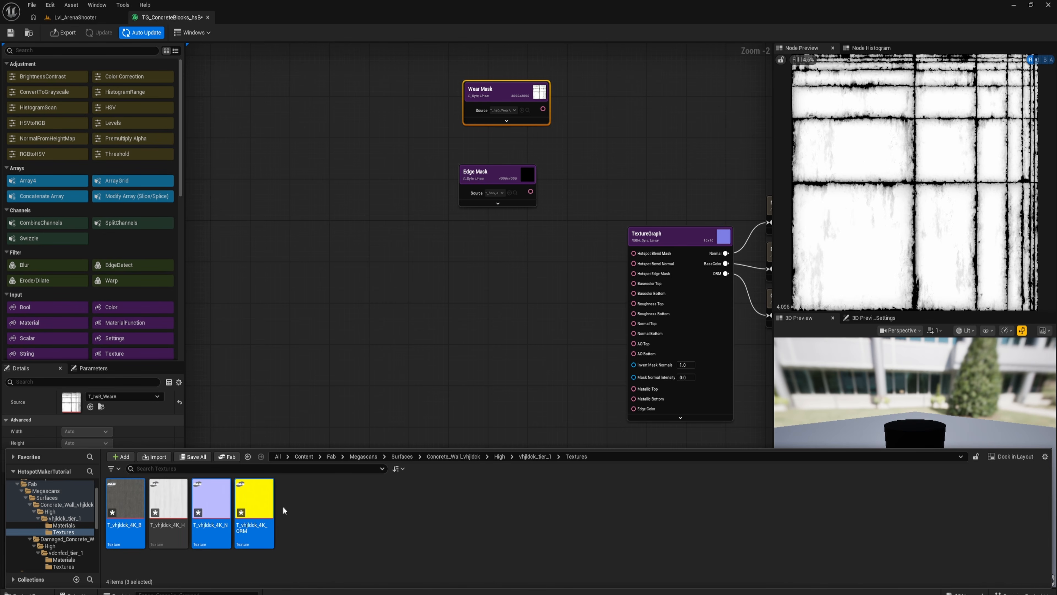
pyautogui.keyDown('ctrl'); pyautogui.click(240, 502); pyautogui.keyUp('ctrl')
pyautogui.moveTo(241, 502); pyautogui.dragTo(326, 289)
pyautogui.click(418, 370)
# - Spread the three new concrete texture nodes apart below the Edge Mask node
pyautogui.moveTo(445, 259); pyautogui.dragTo(351, 253)
pyautogui.moveTo(437, 287); pyautogui.dragTo(322, 346)
pyautogui.moveTo(332, 256); pyautogui.dragTo(386, 261)
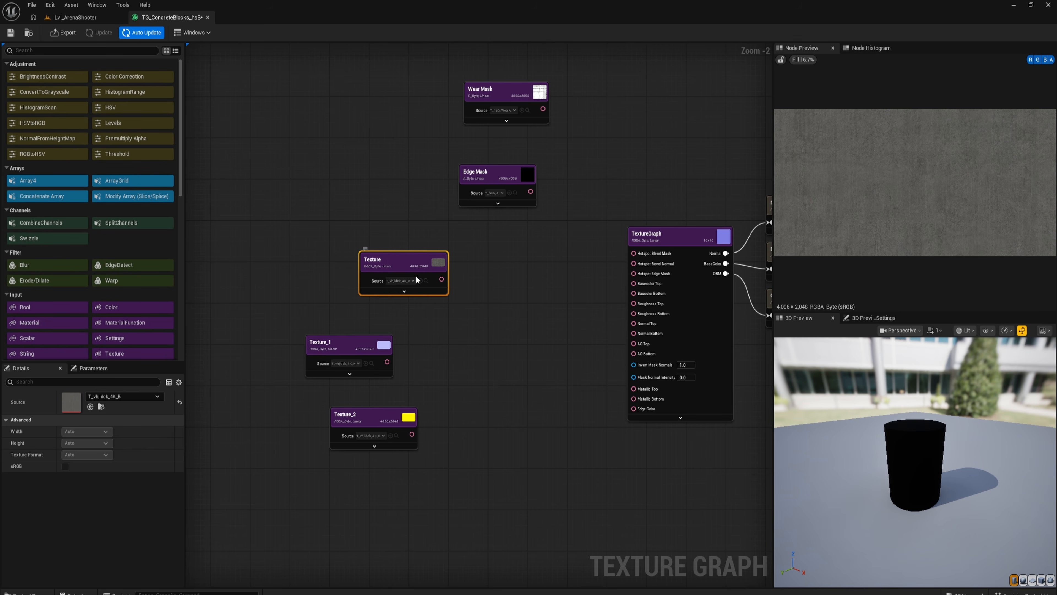
# - Rename the base color texture node as BaseColor Top and the normal texture node as Normal Top
pyautogui.doubleClick(391, 258)
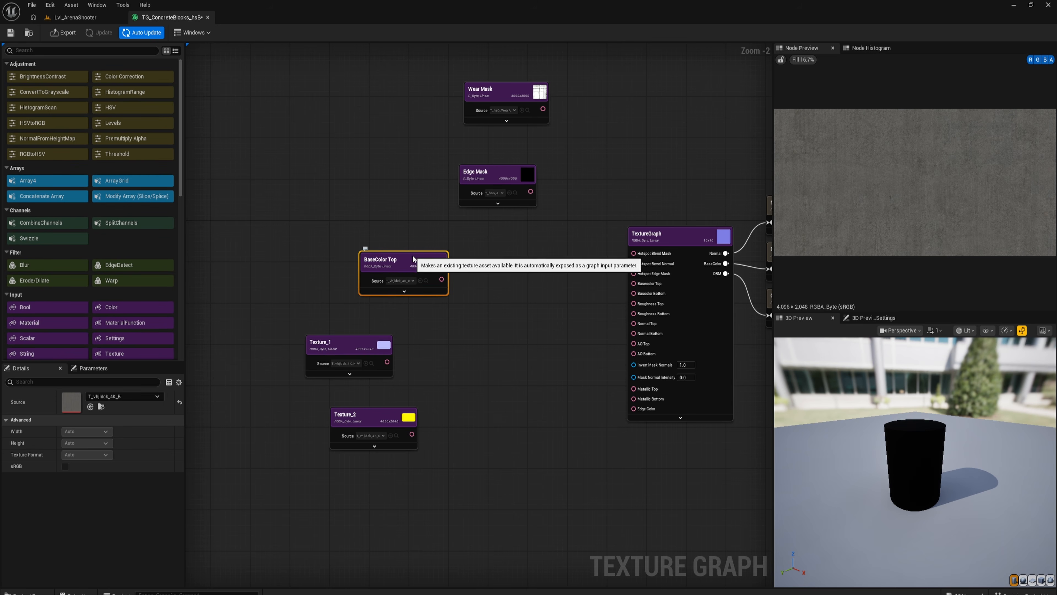
pyautogui.moveTo(391, 259); pyautogui.dragTo(366, 259)
pyautogui.click(347, 351)
pyautogui.moveTo(347, 350); pyautogui.dragTo(355, 351)
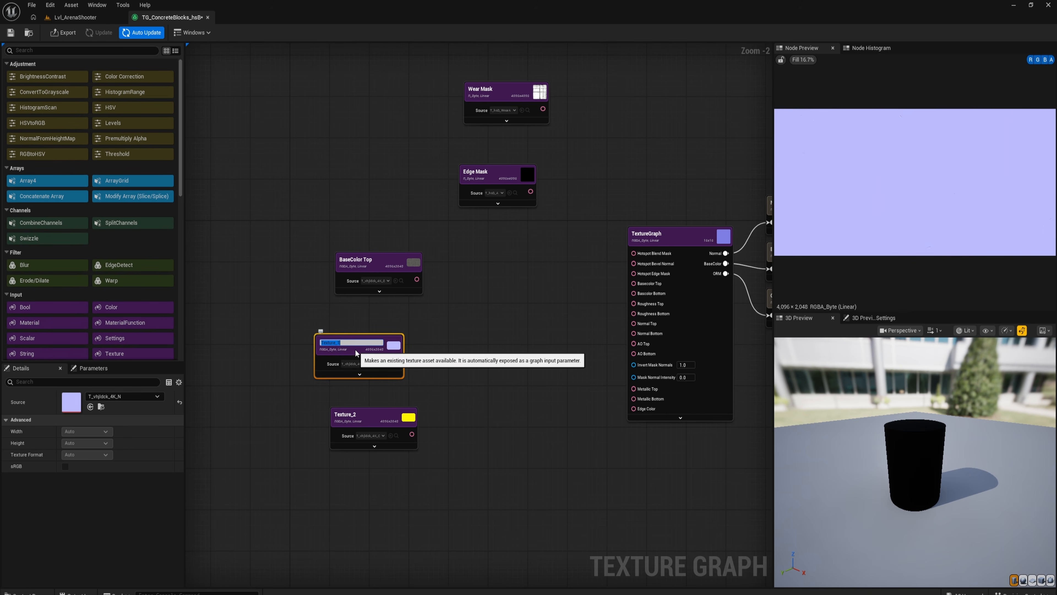
pyautogui.write('Normal Top')
pyautogui.press('Return')
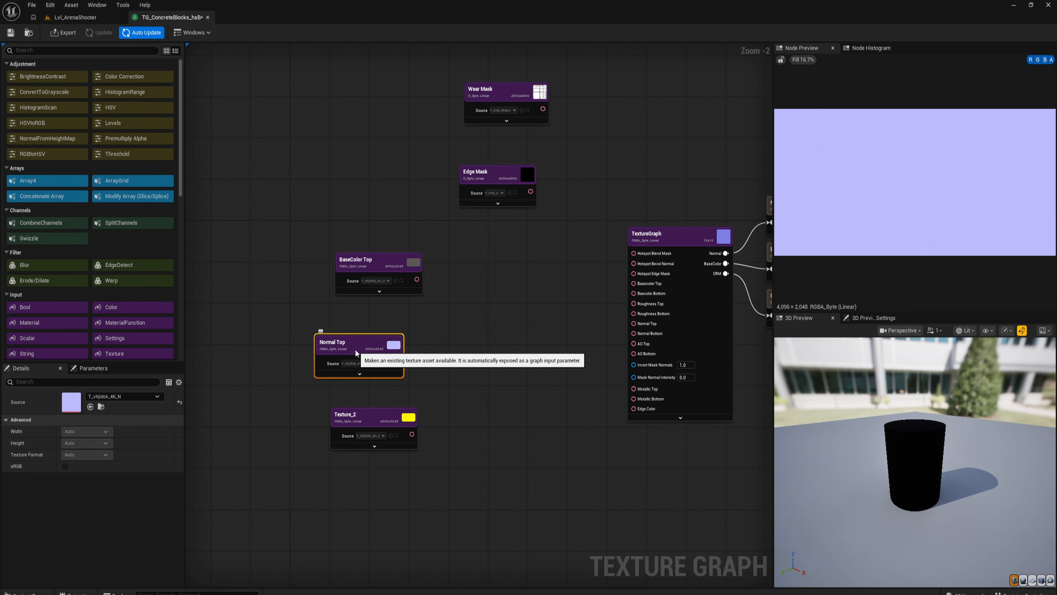
# - Rename the yellow ORM texture node as ORM Top
pyautogui.click(373, 416)
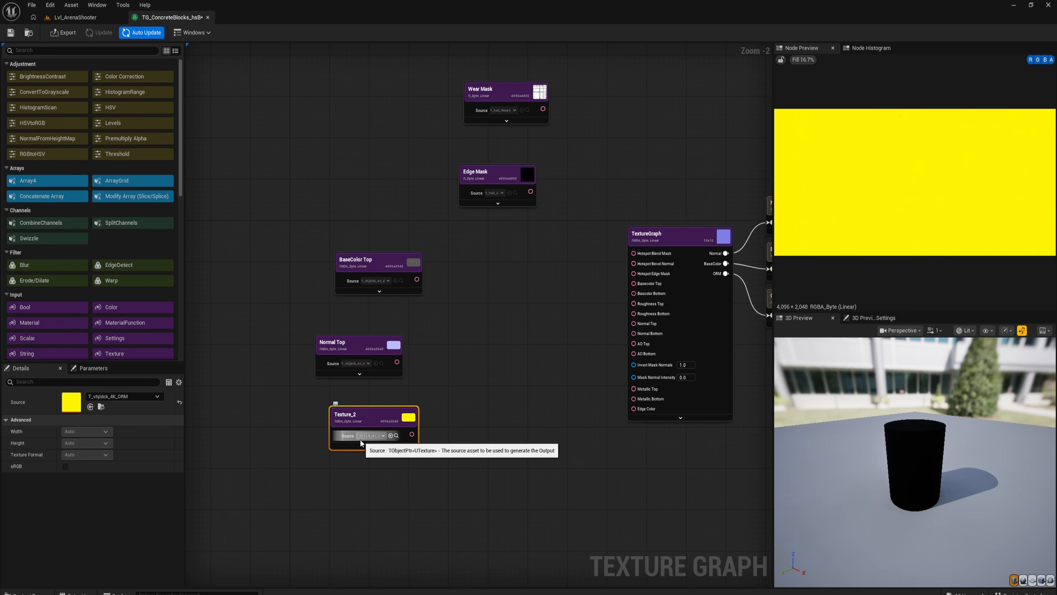
pyautogui.press('F2')
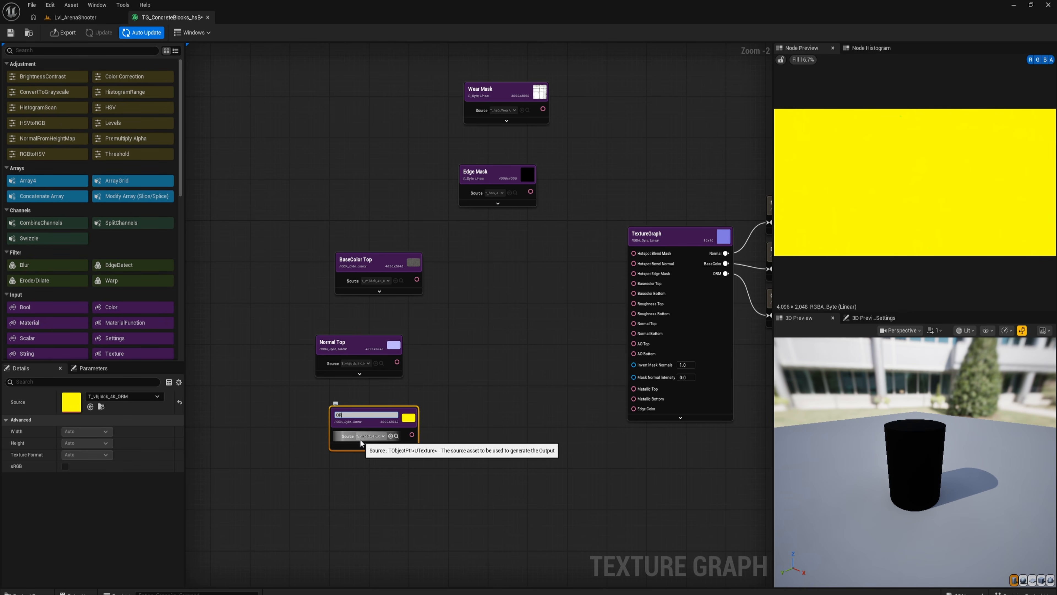
pyautogui.write('ORM Top')
pyautogui.press('Return')
# - Examine the wear pattern of the Wear Mask texture up close in the node preview
pyautogui.moveTo(541, 300); pyautogui.dragTo(459, 338, button='right')
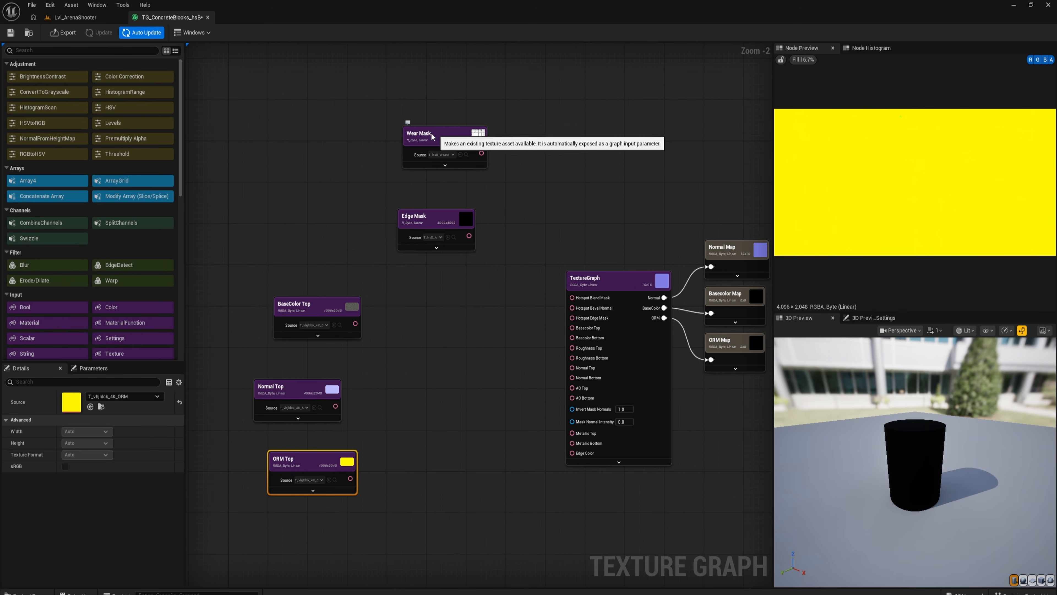
pyautogui.moveTo(534, 174); pyautogui.dragTo(554, 157, button='right')
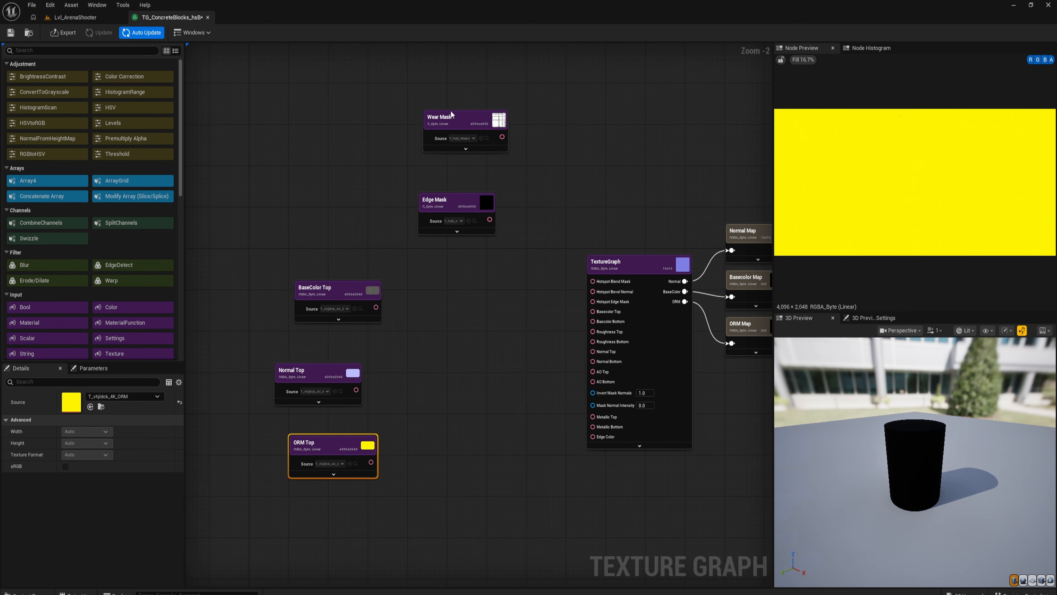
pyautogui.click(450, 125)
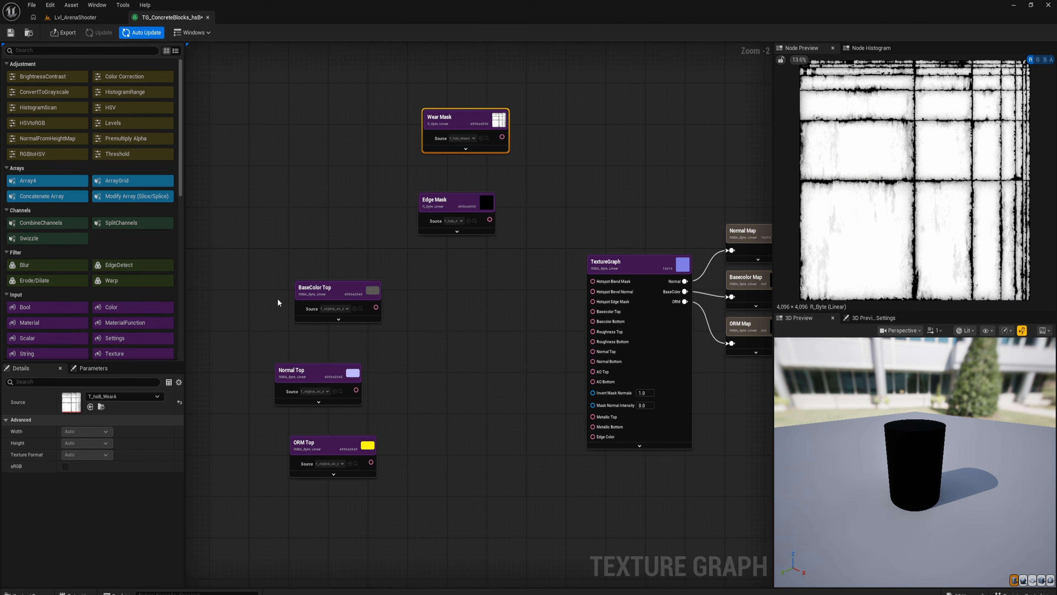
pyautogui.scroll(2, 918, 160)
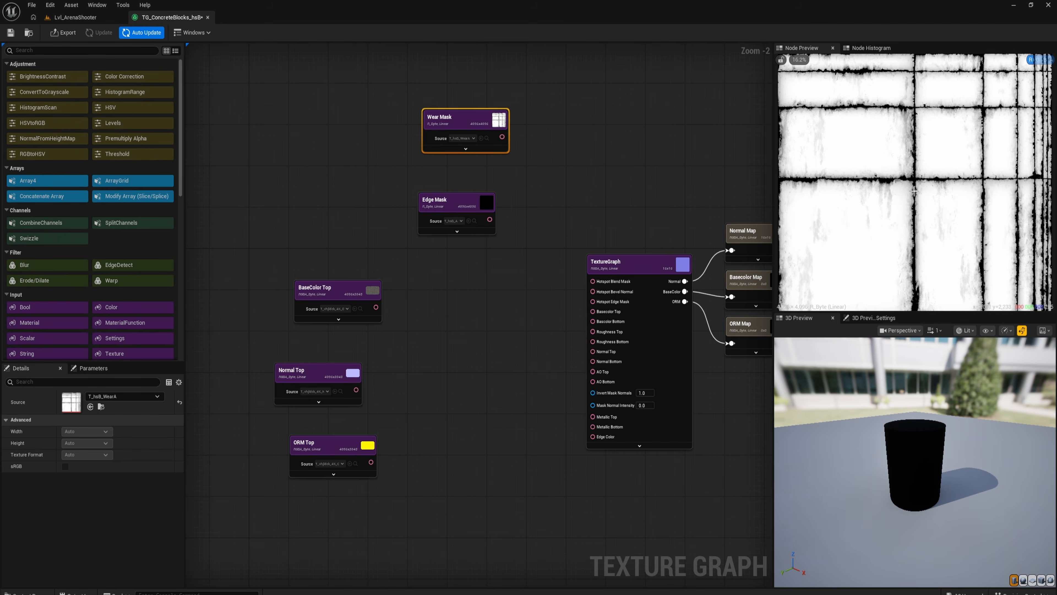
pyautogui.scroll(-2, 918, 184)
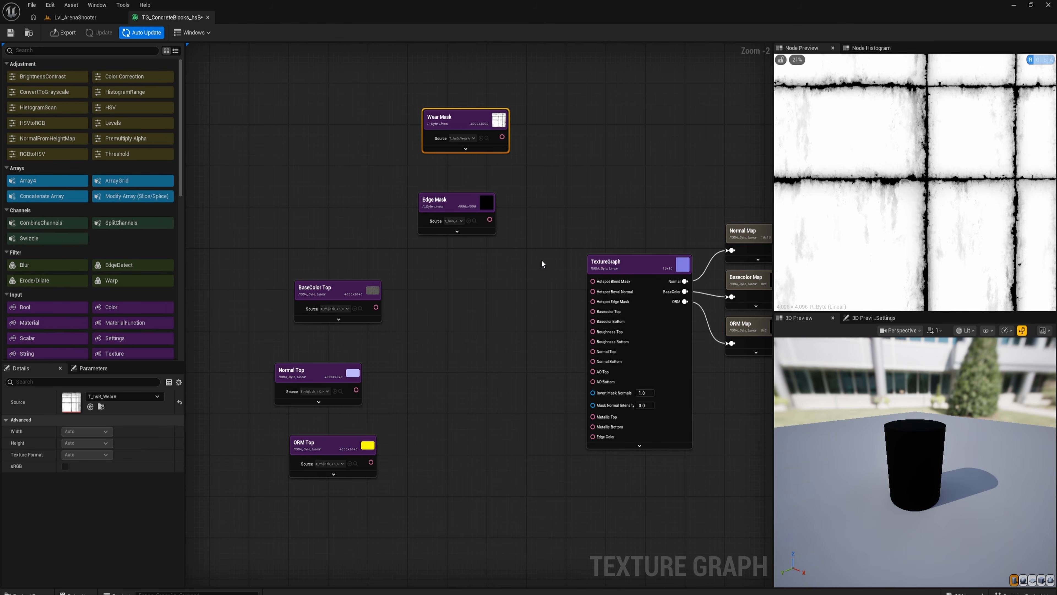
# - Connect BaseColor Top to the TextureGraph node's Basecolor Top input and Normal Top to its Normal Top input
pyautogui.scroll(-1, 541, 263)
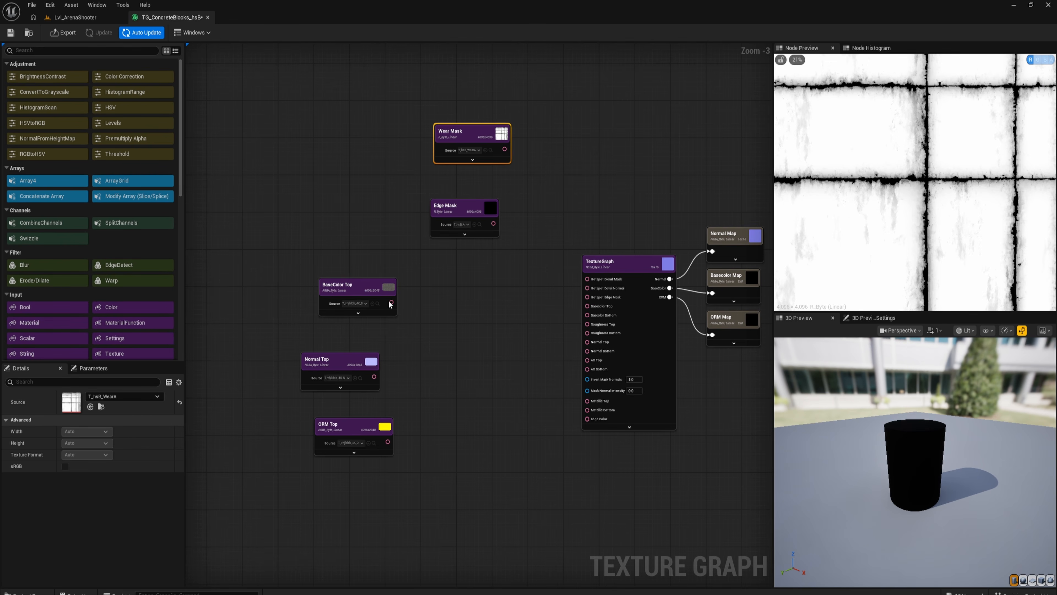
pyautogui.scroll(2, 432, 317)
pyautogui.moveTo(338, 286); pyautogui.dragTo(601, 284)
pyautogui.moveTo(325, 375); pyautogui.dragTo(602, 330)
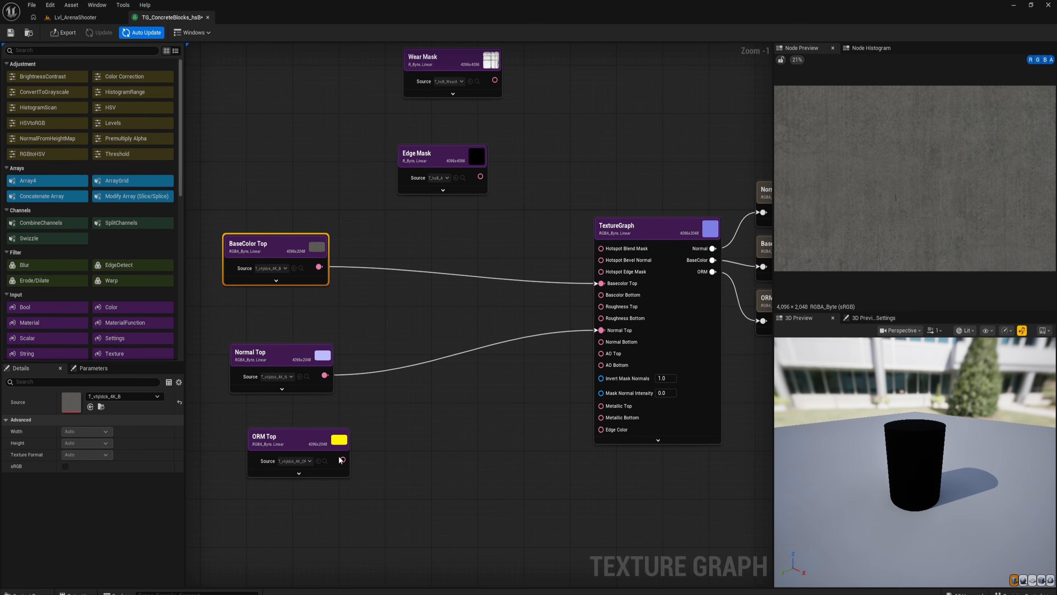
# - Add a SplitChannels node fed by the ORM Top output and align it beside the ORM Top node
pyautogui.moveTo(326, 454); pyautogui.dragTo(437, 368, button='right')
pyautogui.moveTo(437, 368); pyautogui.dragTo(378, 423)
pyautogui.write('split')
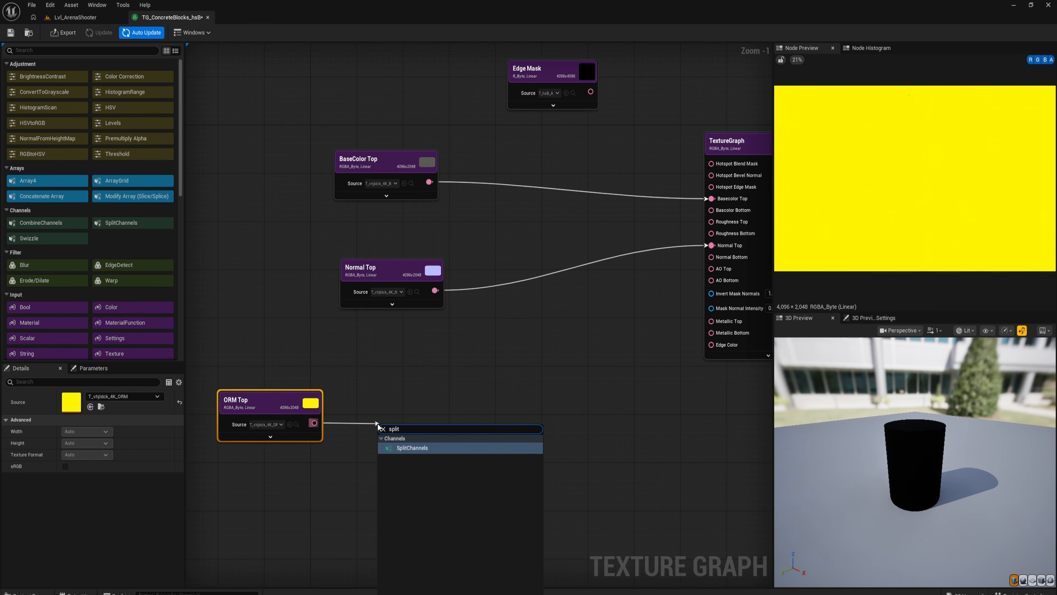
pyautogui.click(432, 449)
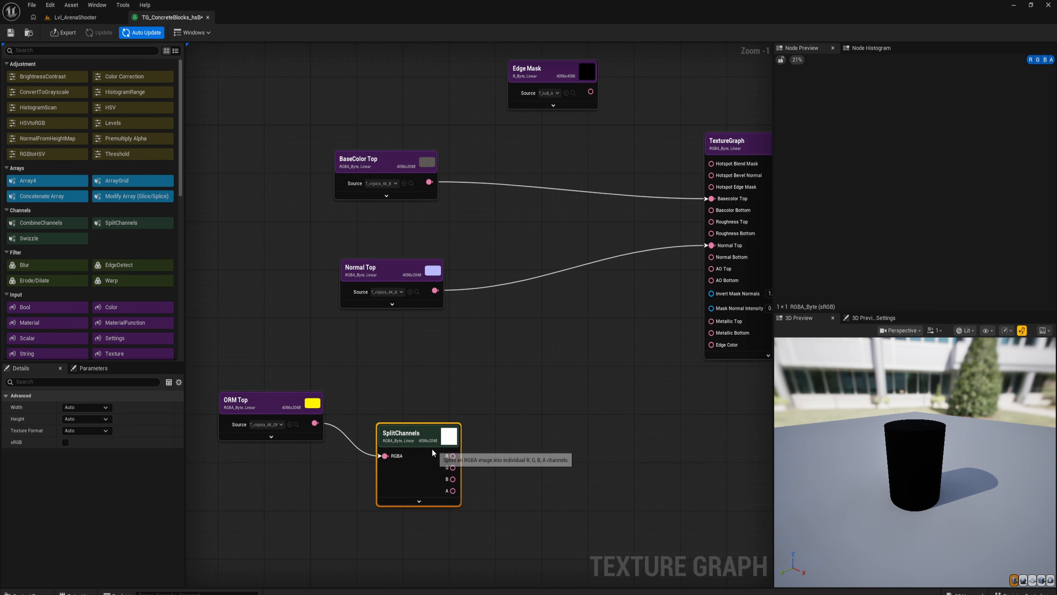
pyautogui.moveTo(427, 419); pyautogui.dragTo(427, 413)
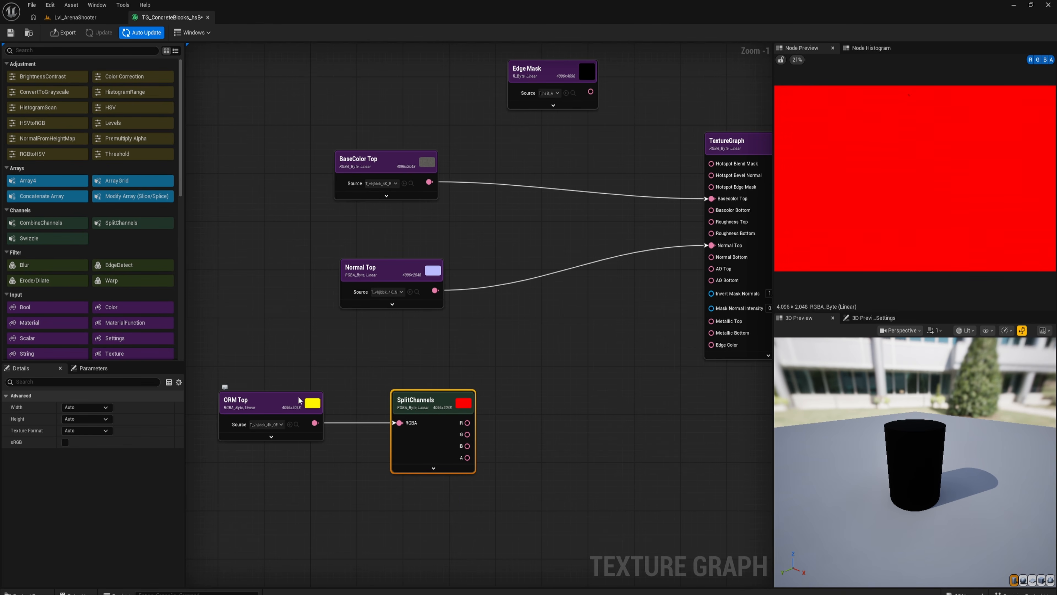
pyautogui.moveTo(494, 413); pyautogui.dragTo(396, 423, button='right')
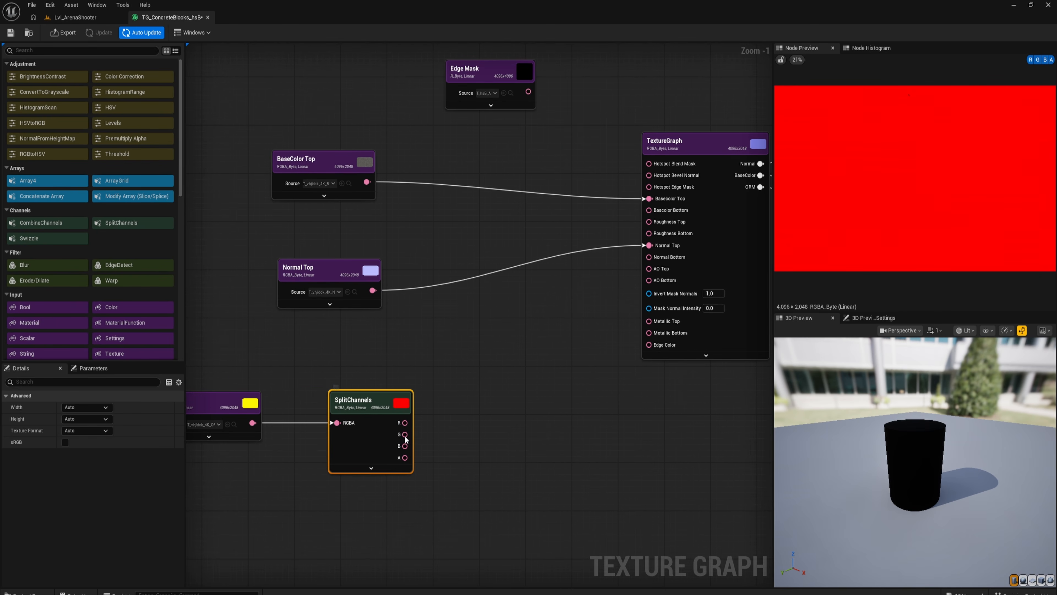
pyautogui.moveTo(478, 390); pyautogui.dragTo(394, 430, button='right')
pyautogui.moveTo(319, 463); pyautogui.dragTo(377, 454)
pyautogui.moveTo(316, 397); pyautogui.dragTo(461, 357, button='right')
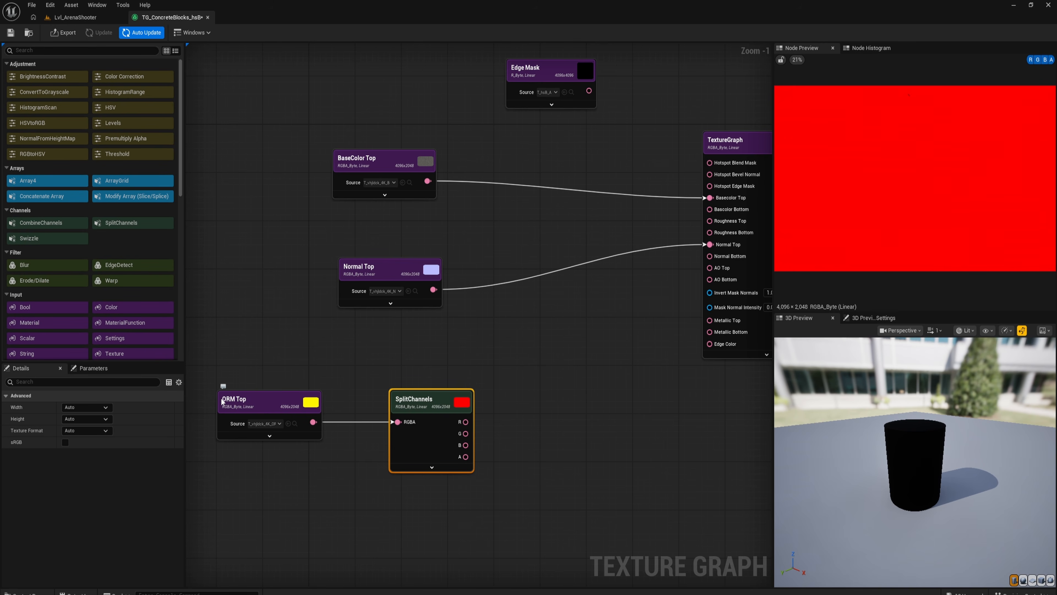
pyautogui.moveTo(635, 315); pyautogui.dragTo(604, 319, button='right')
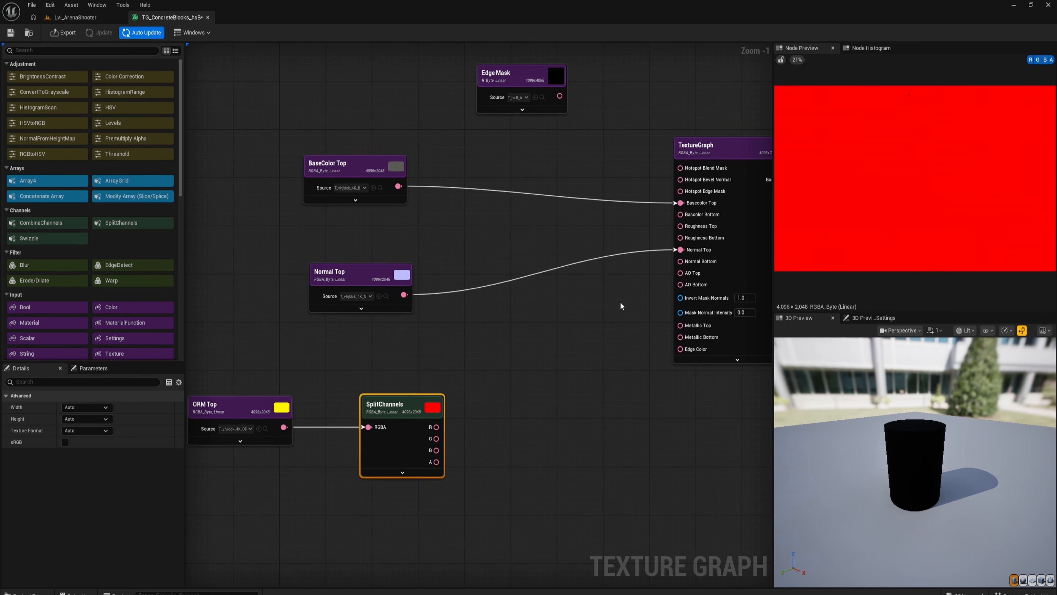
pyautogui.moveTo(503, 321); pyautogui.dragTo(544, 319, button='right')
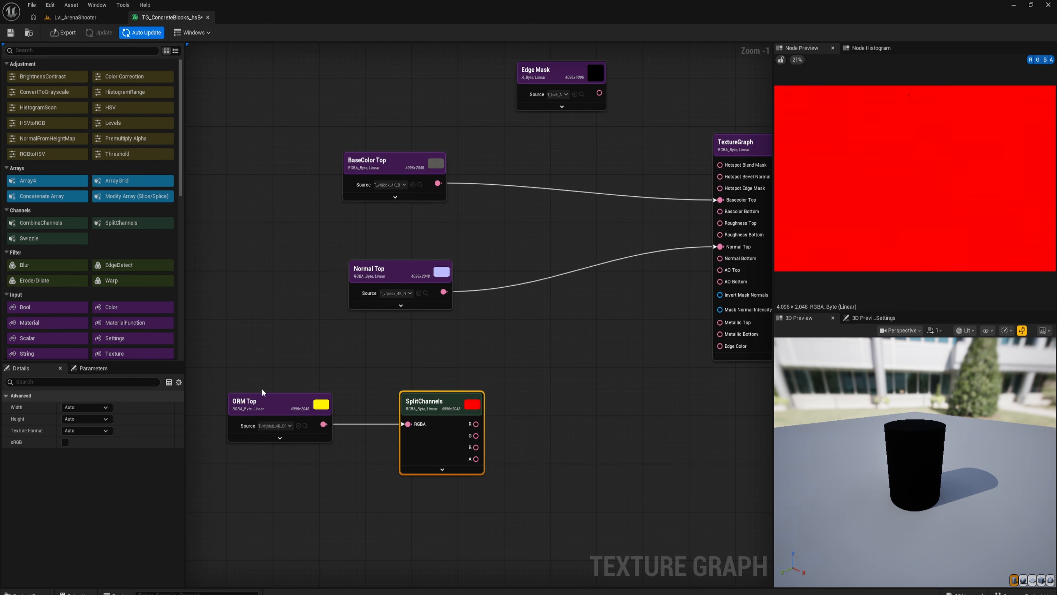
# - Connect the SplitChannels outputs R to AO Top, G to Roughness Top and B to Metallic Top on the TextureGraph node
pyautogui.moveTo(478, 447); pyautogui.dragTo(426, 460, button='right')
pyautogui.moveTo(431, 349); pyautogui.dragTo(357, 374, button='right')
pyautogui.moveTo(349, 458); pyautogui.dragTo(603, 305)
pyautogui.moveTo(353, 471); pyautogui.dragTo(594, 259)
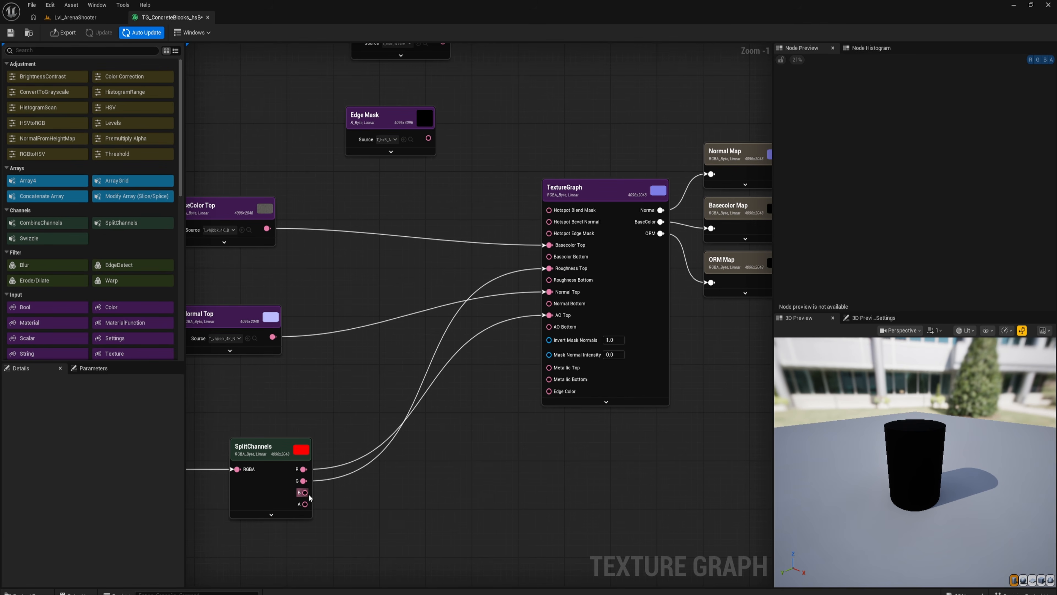
pyautogui.moveTo(305, 492); pyautogui.dragTo(567, 369)
pyautogui.moveTo(455, 391); pyautogui.dragTo(591, 335, button='right')
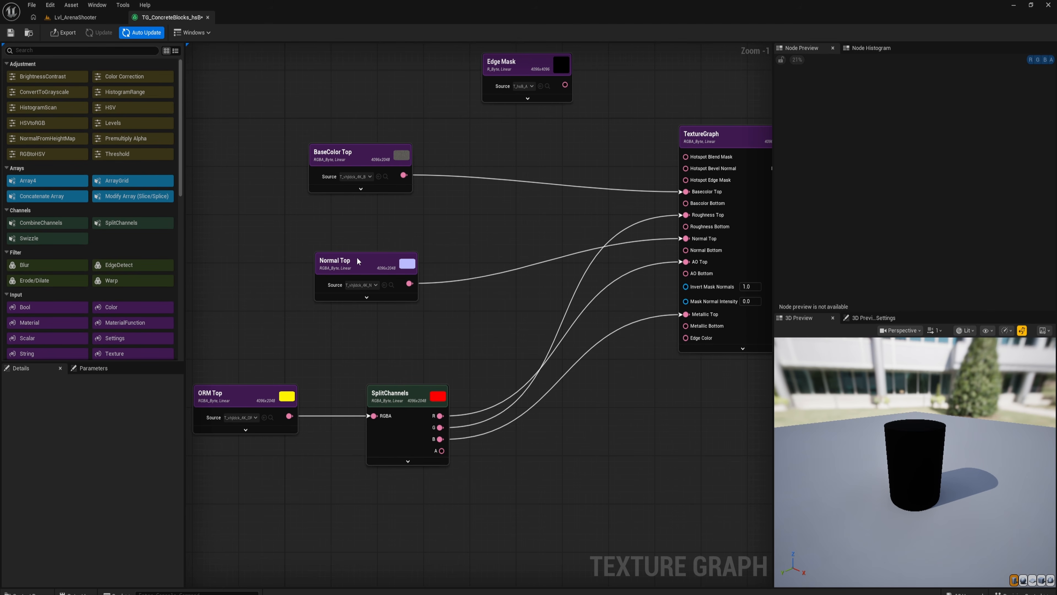
pyautogui.moveTo(440, 356); pyautogui.dragTo(346, 387, button='right')
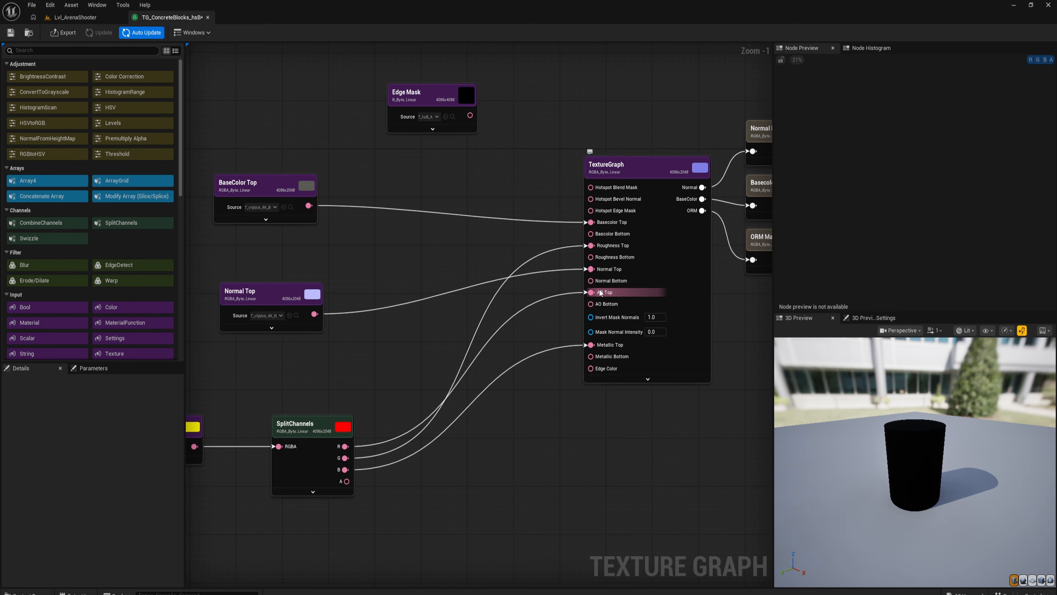
pyautogui.moveTo(505, 367); pyautogui.dragTo(566, 370, button='right')
pyautogui.moveTo(634, 337); pyautogui.dragTo(507, 348, button='right')
# - Add a Scalar node and place it next to the TextureGraph node's AO Top input
pyautogui.scroll(1, 507, 348)
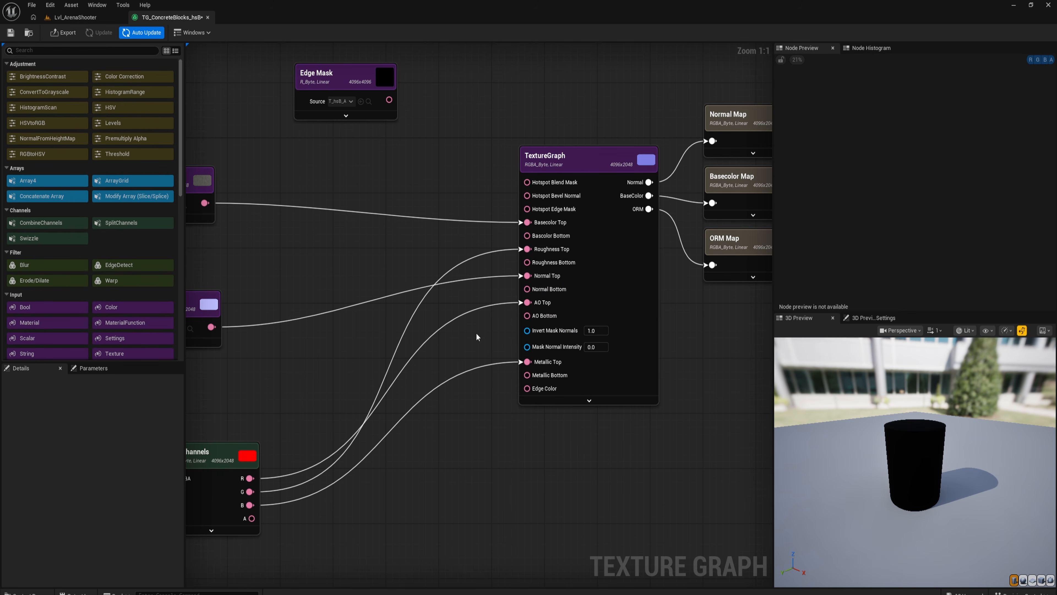
pyautogui.rightClick(466, 329)
pyautogui.write('sc')
pyautogui.click(506, 393)
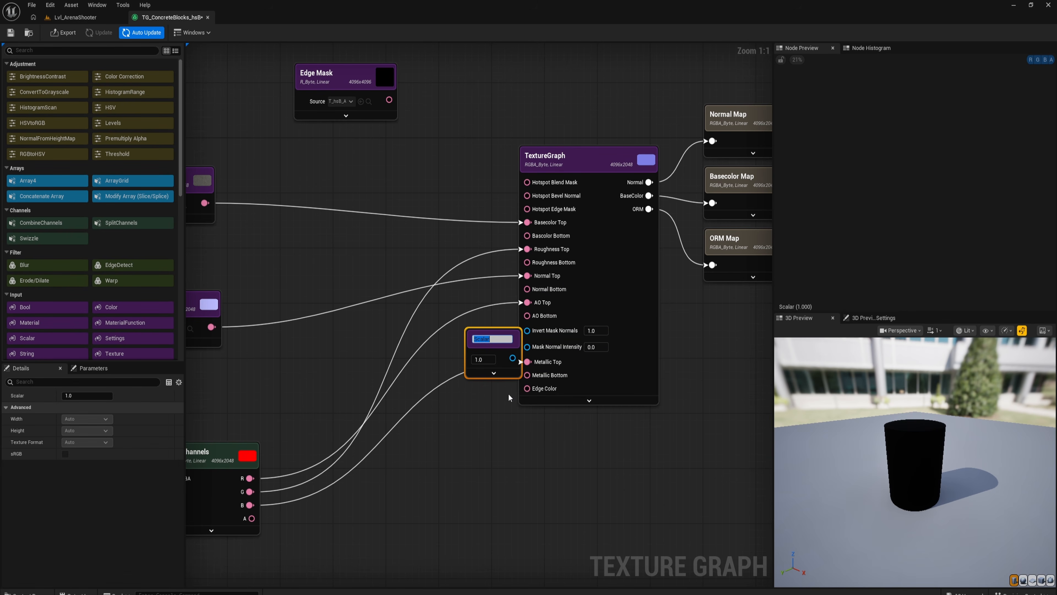
pyautogui.click(453, 346)
pyautogui.moveTo(488, 343); pyautogui.dragTo(462, 318)
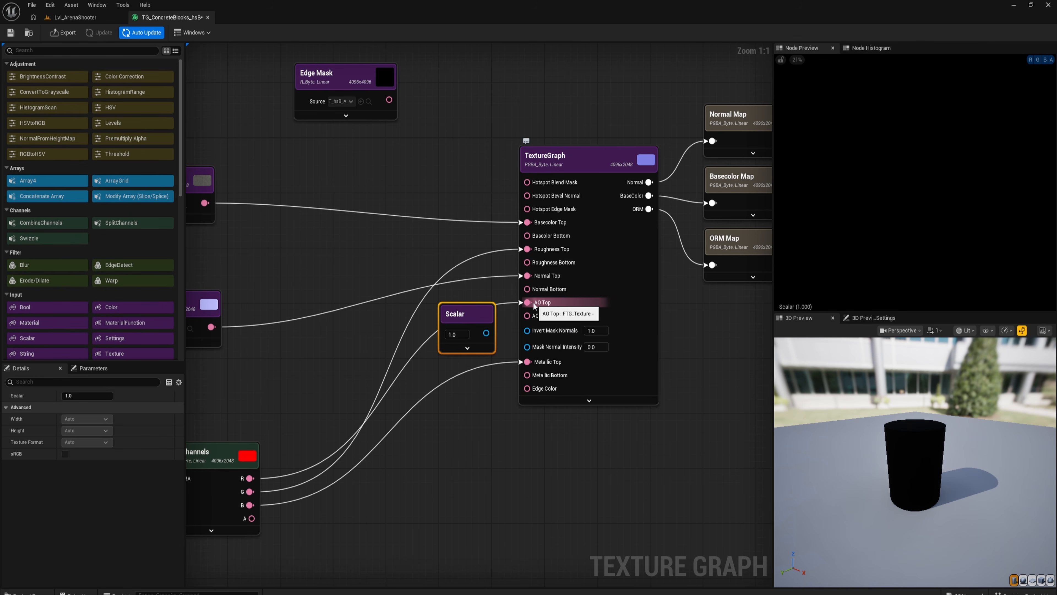
pyautogui.moveTo(465, 317); pyautogui.dragTo(458, 303)
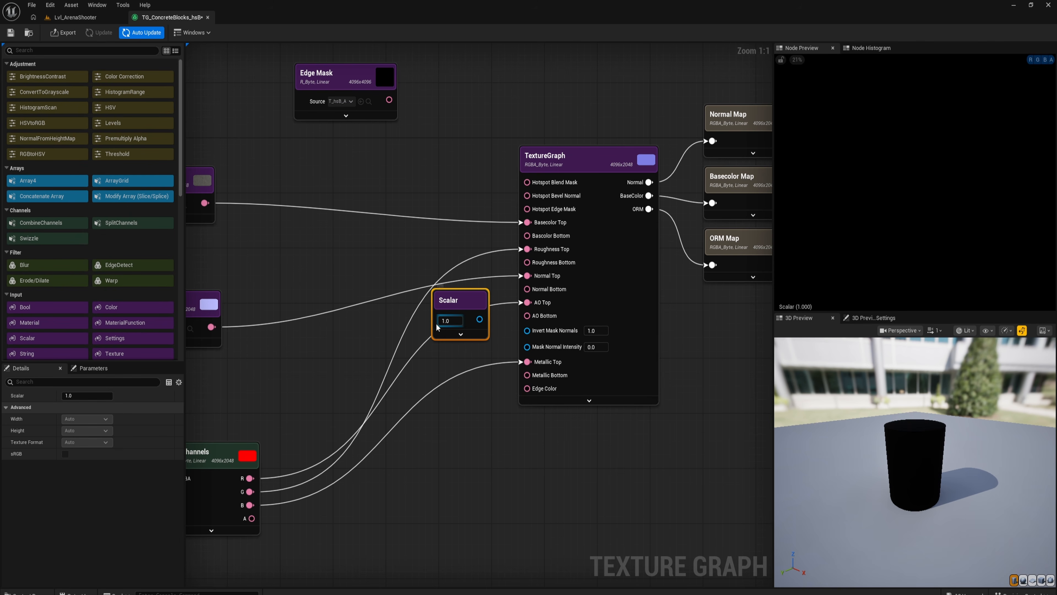
# - Set the Scalar node's value to 0 and move it next to the Metallic Top input
pyautogui.moveTo(465, 451); pyautogui.dragTo(503, 413, button='right')
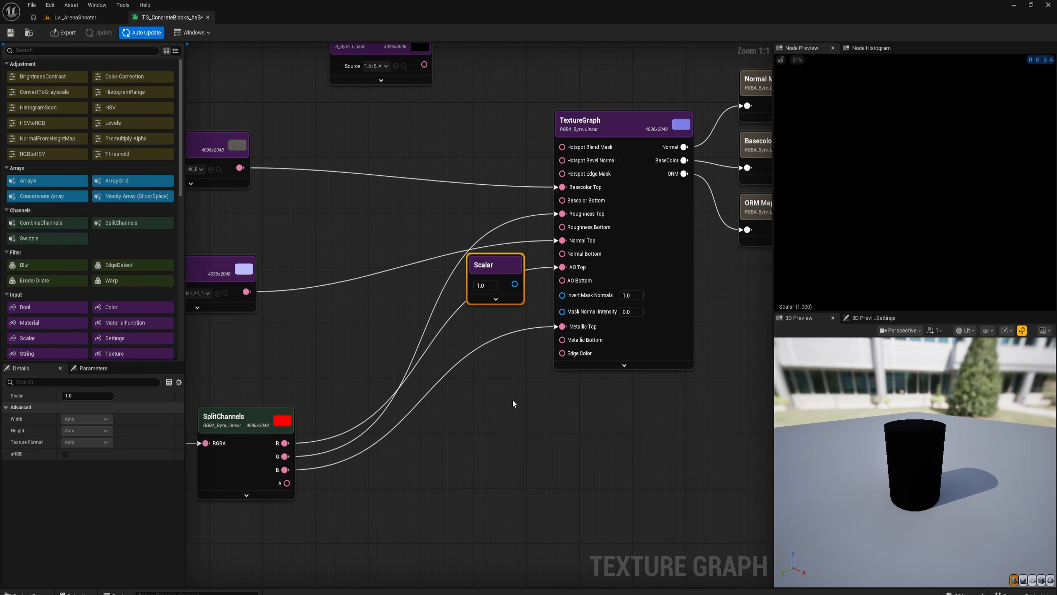
pyautogui.click(487, 283)
pyautogui.write('0')
pyautogui.press('Return')
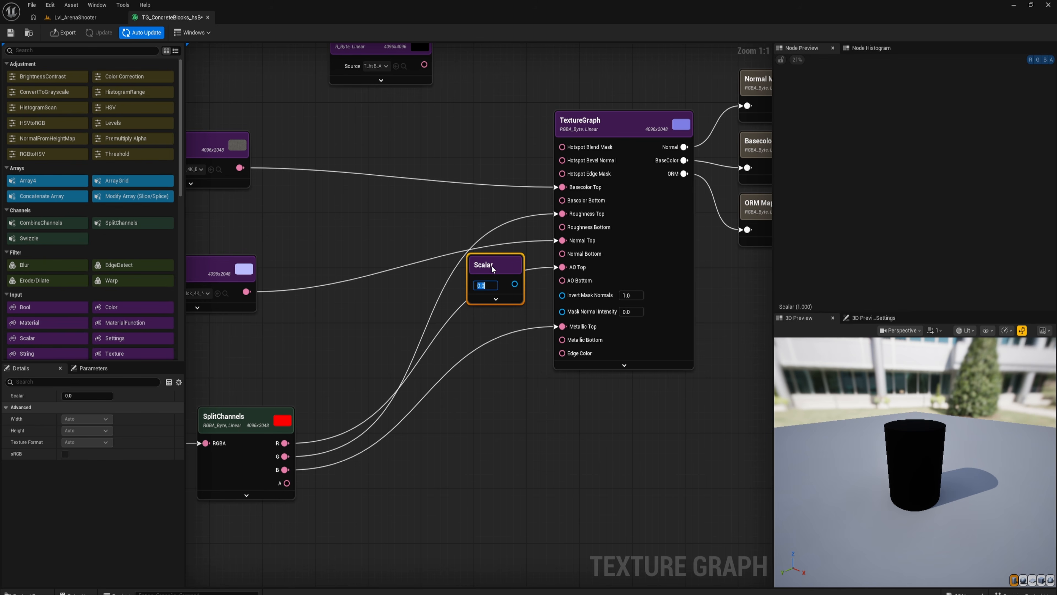
pyautogui.moveTo(514, 283); pyautogui.dragTo(515, 352)
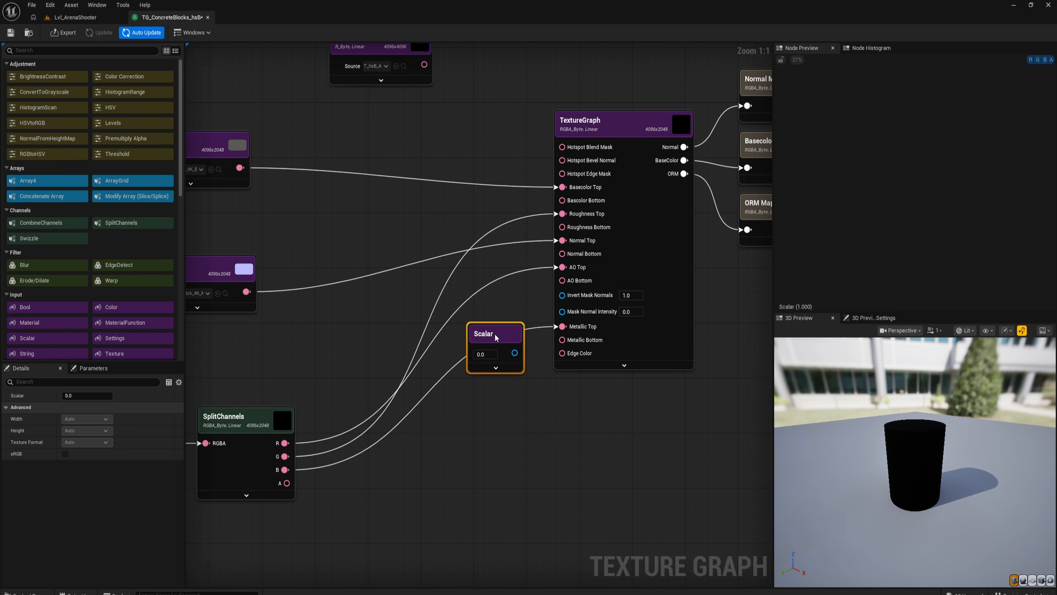
# - Delete the Scalar node next to the TextureGraph node's Metallic Top input
pyautogui.moveTo(496, 338); pyautogui.dragTo(482, 323)
pyautogui.press('Delete')
pyautogui.moveTo(317, 369); pyautogui.dragTo(434, 387, button='right')
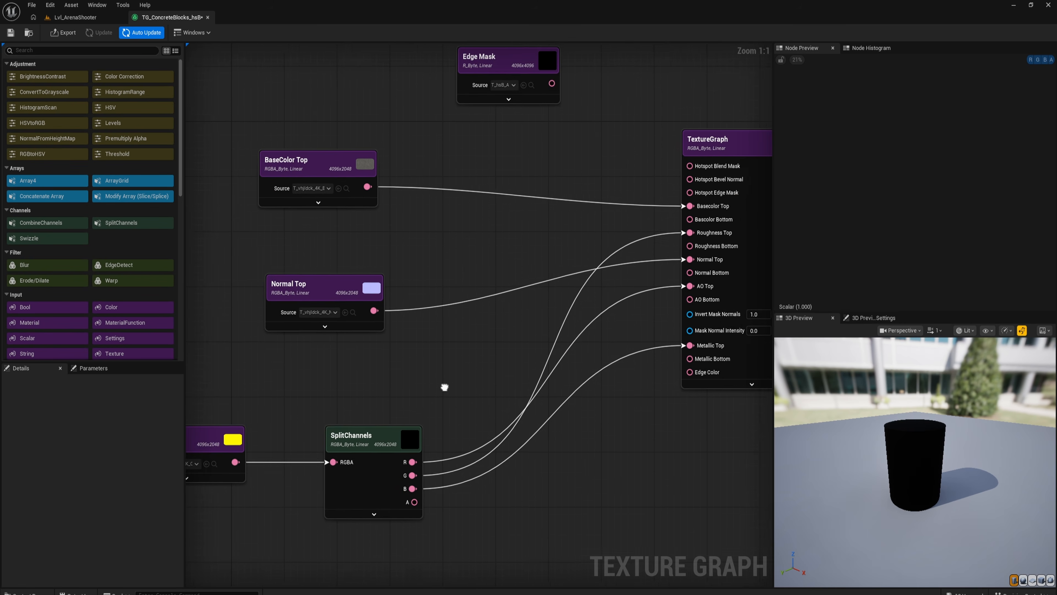
pyautogui.scroll(-2, 484, 369)
# - Connect the Wear Mask output to the TextureGraph node's Hotspot Blend Mask input
pyautogui.moveTo(501, 385); pyautogui.dragTo(456, 390, button='right')
pyautogui.moveTo(478, 153); pyautogui.dragTo(419, 223, button='right')
pyautogui.moveTo(498, 183); pyautogui.dragTo(439, 189, button='right')
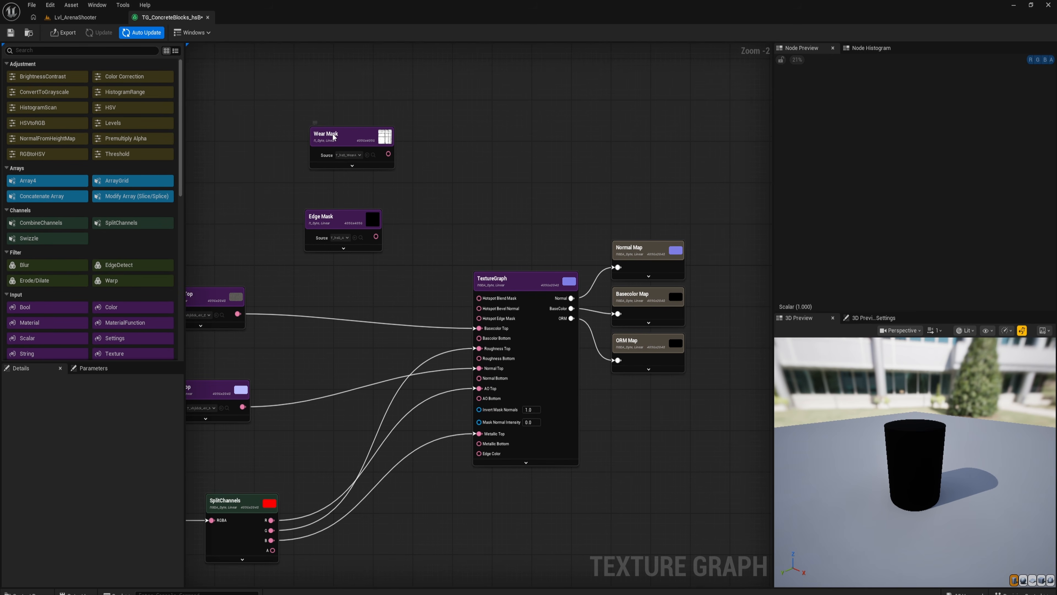
pyautogui.moveTo(333, 137); pyautogui.dragTo(348, 137)
pyautogui.moveTo(403, 154); pyautogui.dragTo(482, 299)
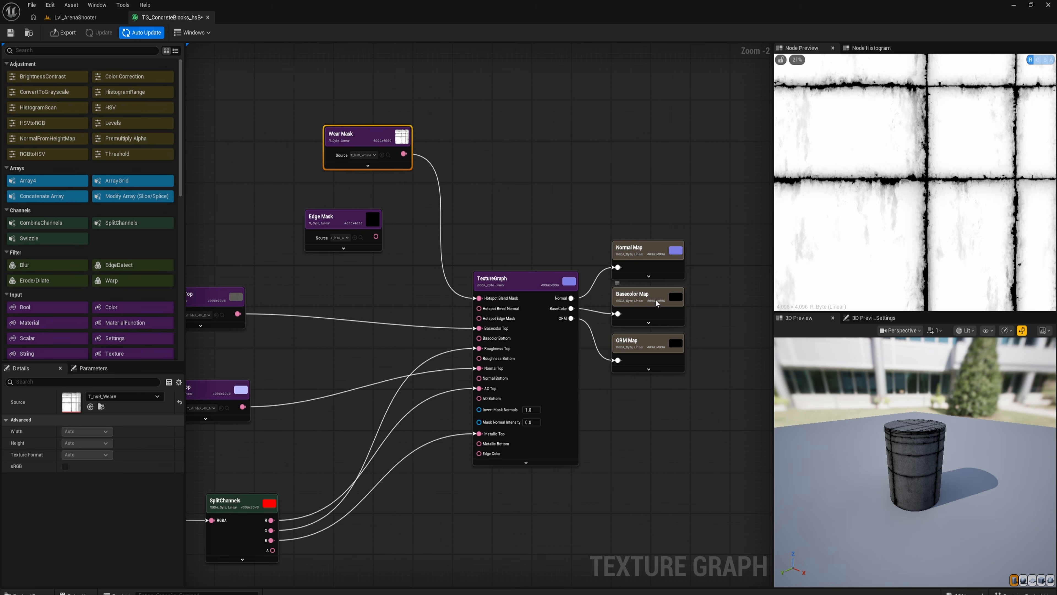
# - Switch the 3D preview mesh to a cube and preview the Basecolor Map output
pyautogui.click(1042, 582)
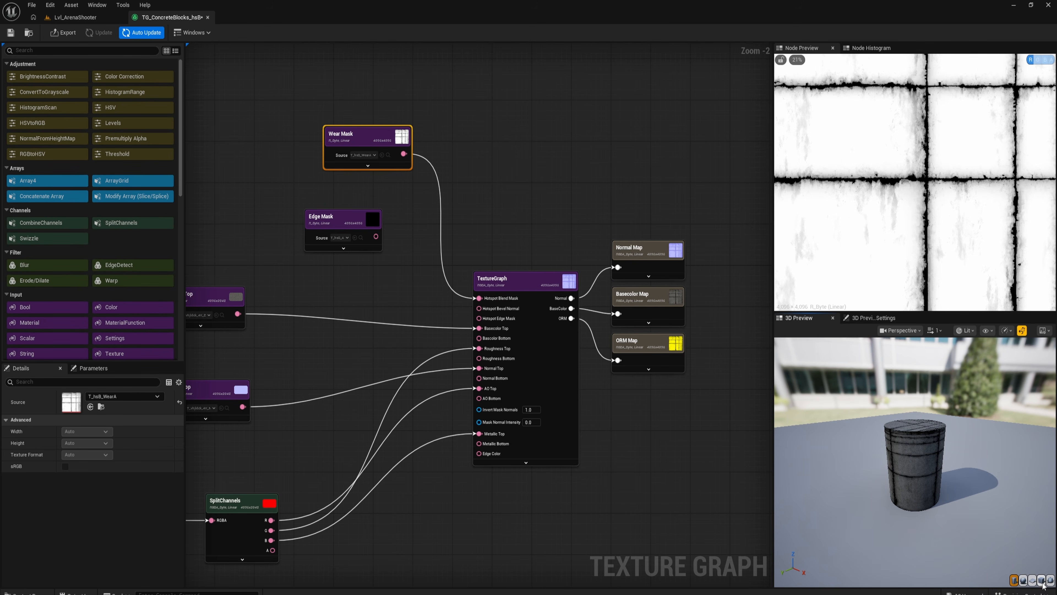
pyautogui.moveTo(872, 461); pyautogui.dragTo(782, 410)
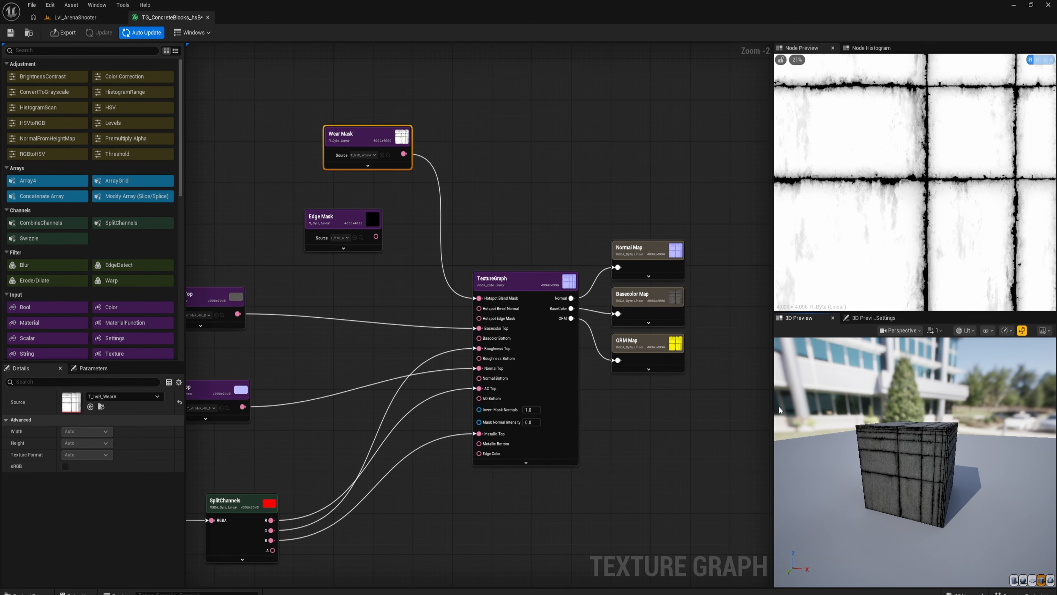
pyautogui.click(644, 305)
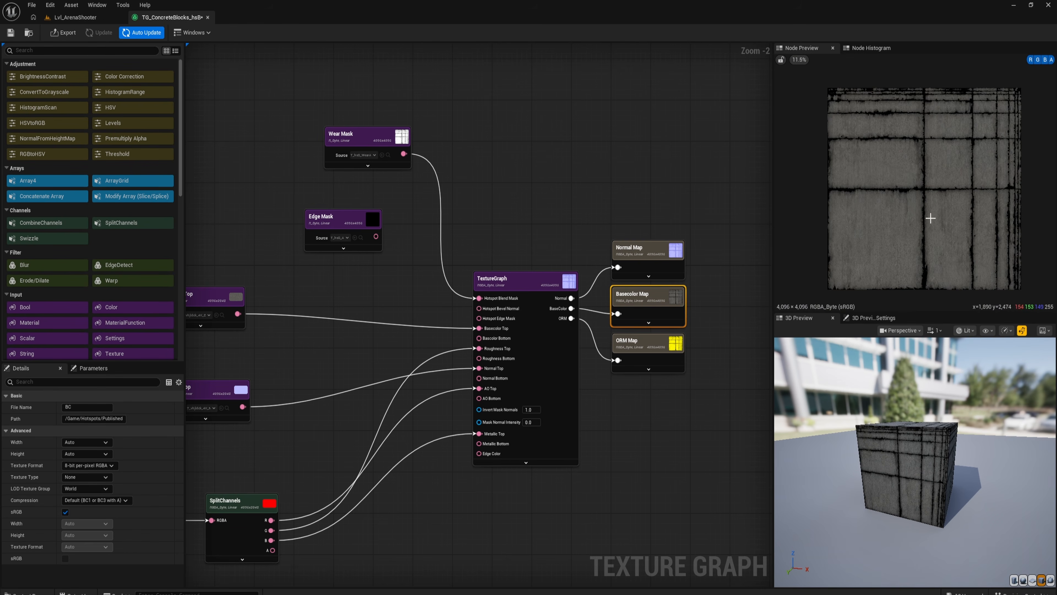
pyautogui.moveTo(940, 222); pyautogui.dragTo(931, 221, button='right')
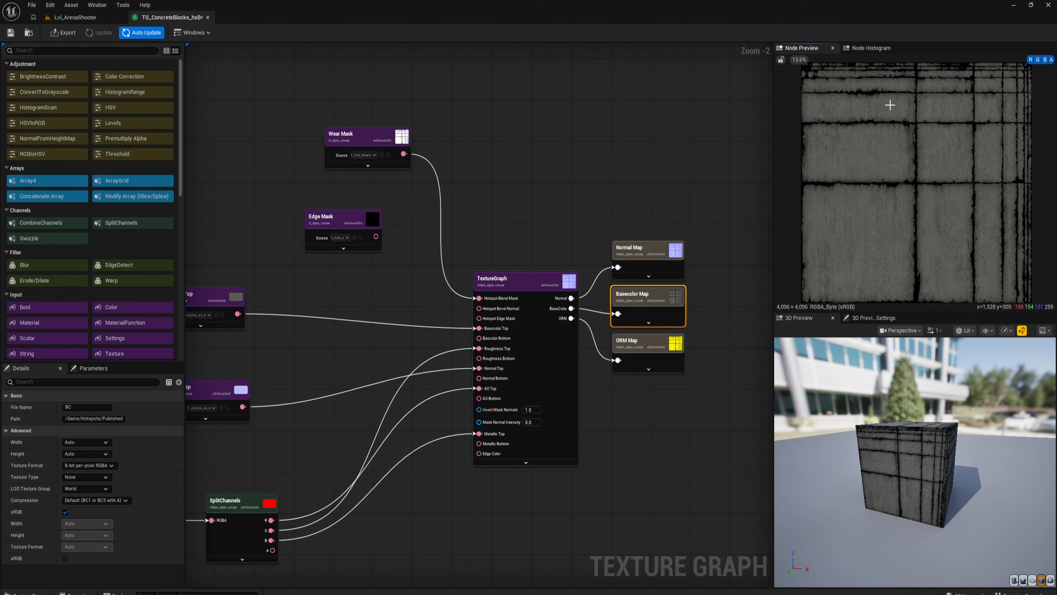
pyautogui.scroll(2, 734, 330)
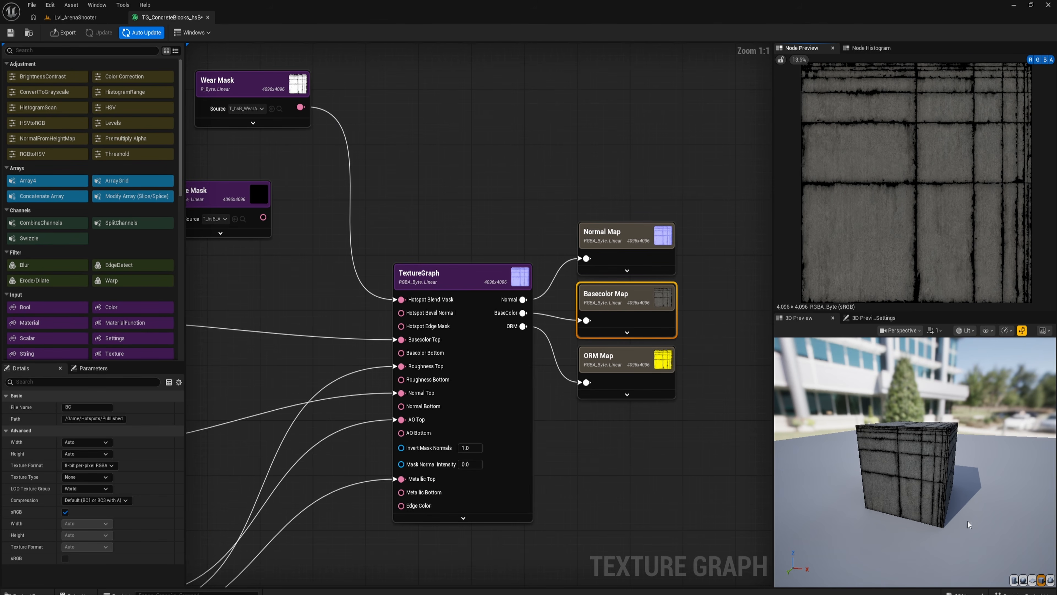
# - Assign Normal Map to the 3D preview material's Normal input and keep Roughness at None
pyautogui.click(872, 318)
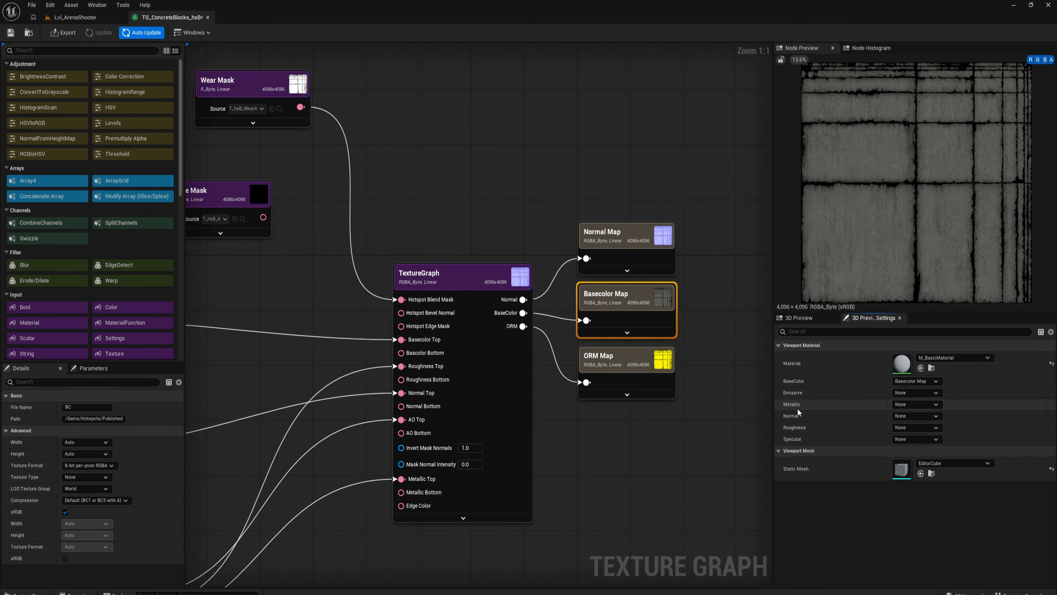
pyautogui.click(917, 419)
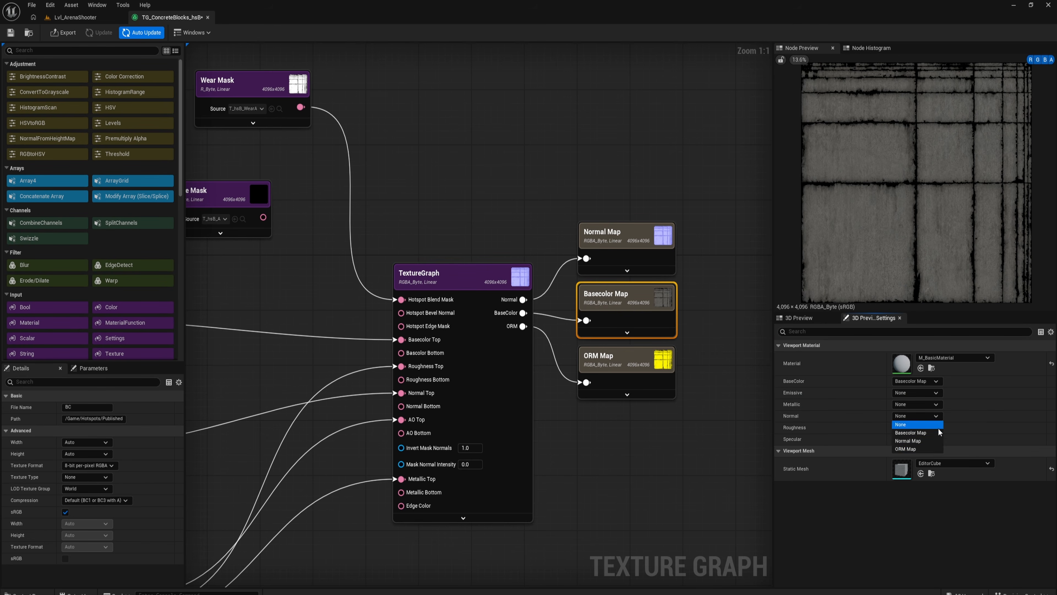
pyautogui.click(904, 441)
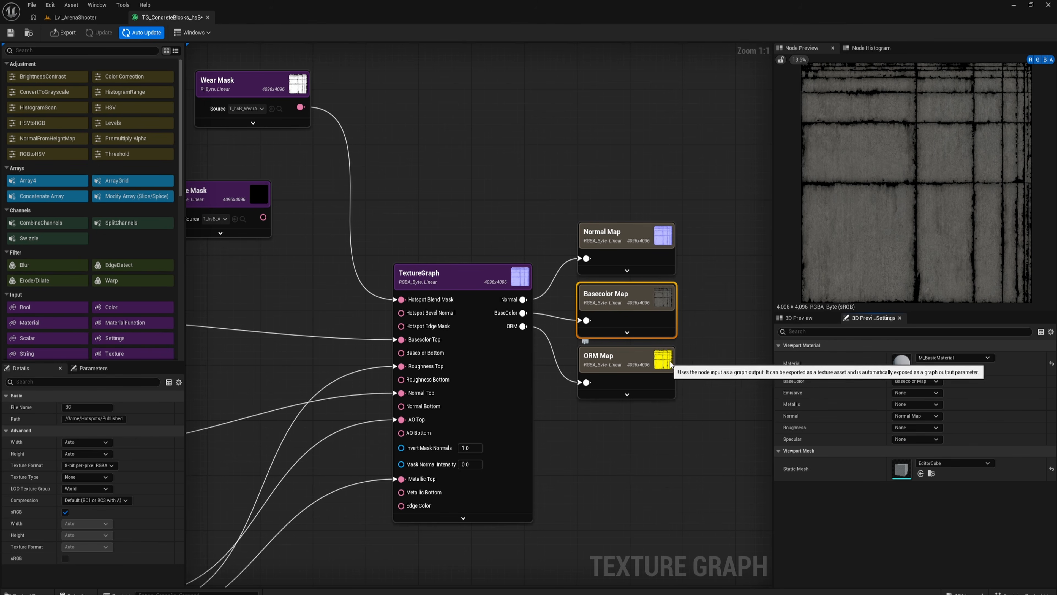
pyautogui.click(915, 428)
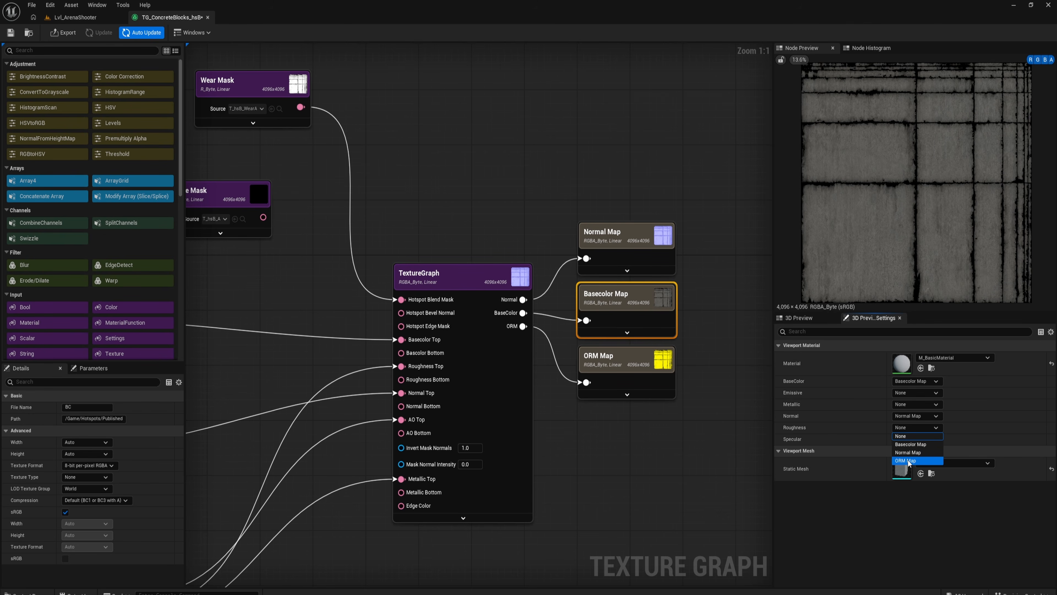
pyautogui.click(905, 435)
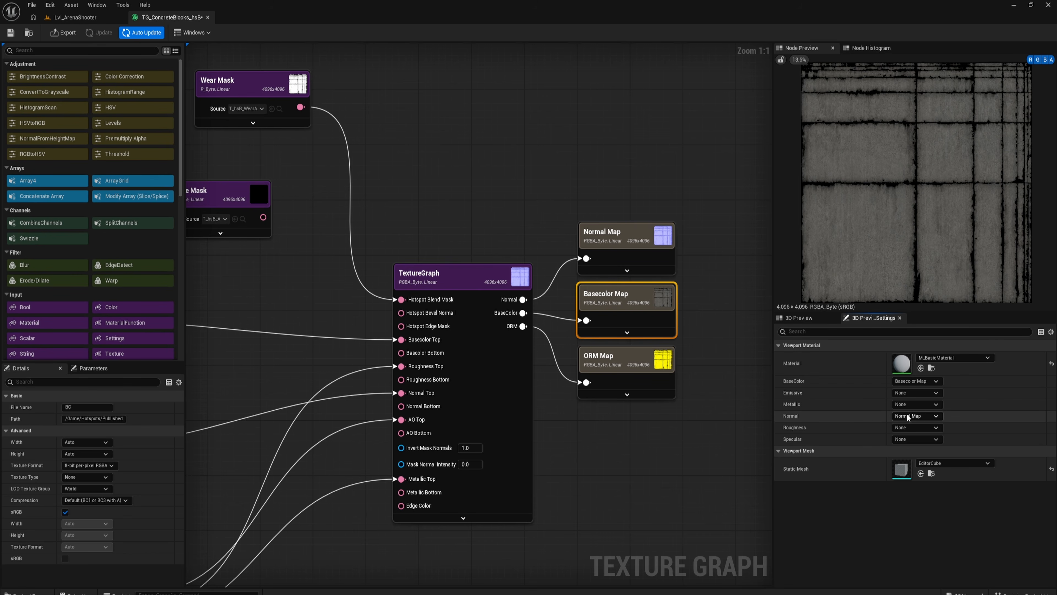
# - Examine the textured cube in the 3D preview from close up and another angle
pyautogui.click(801, 318)
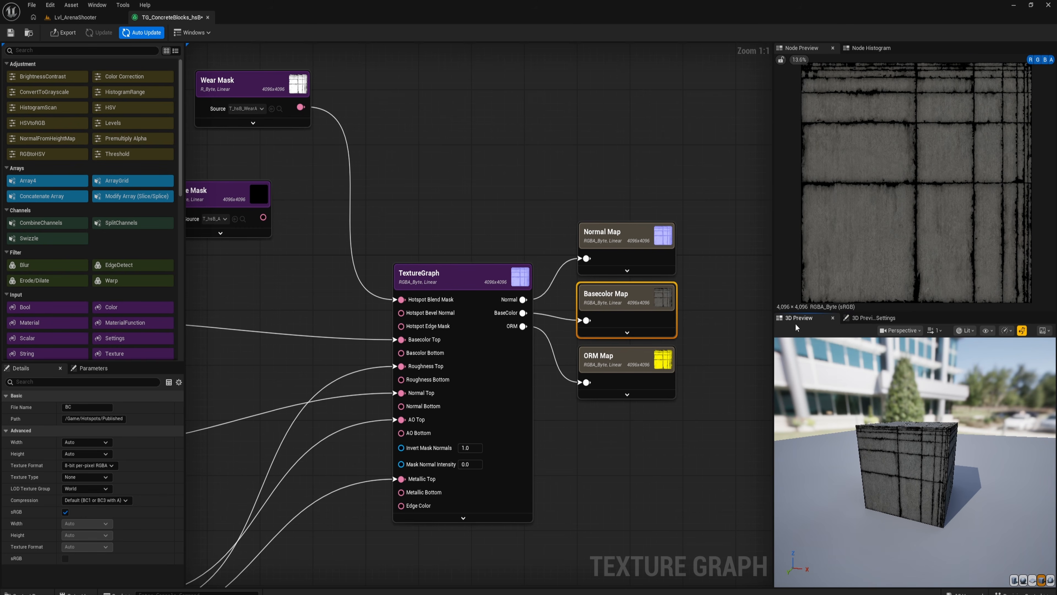
pyautogui.scroll(5, 899, 457)
pyautogui.scroll(-3, 899, 457)
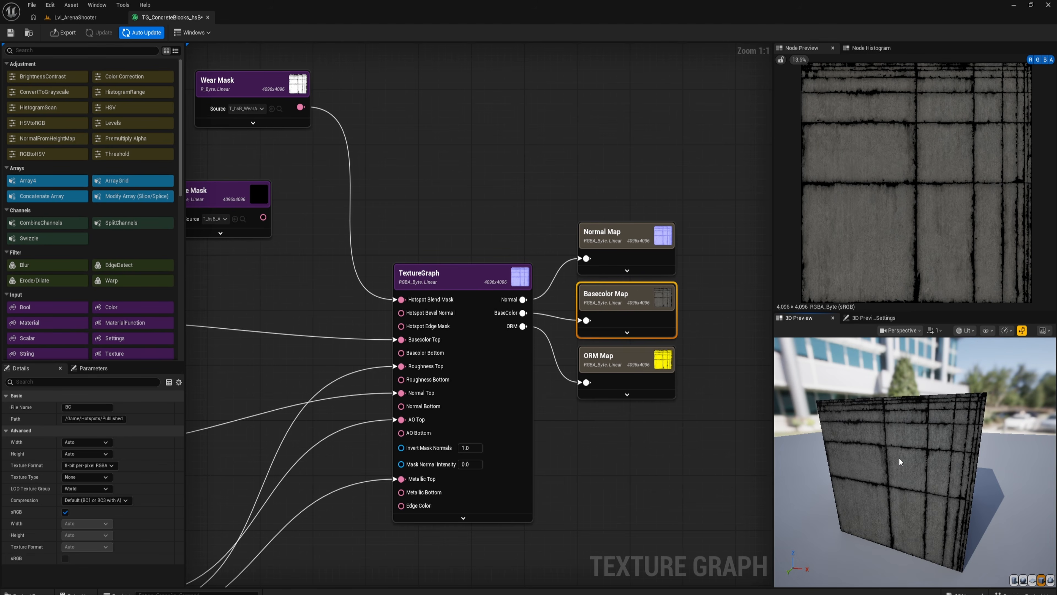
pyautogui.moveTo(899, 457); pyautogui.dragTo(891, 437)
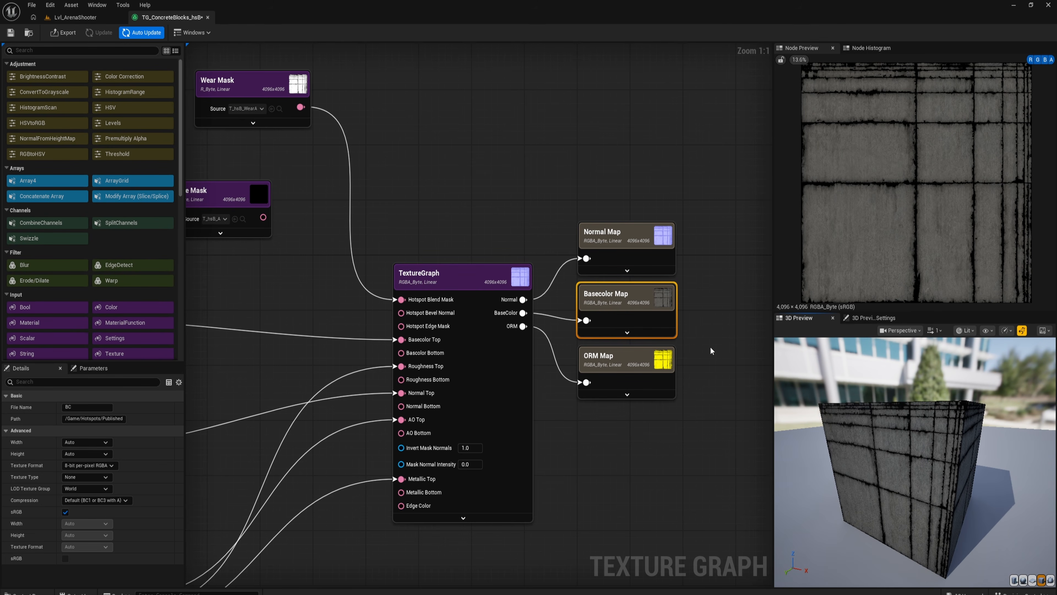
# - Preview the BaseColor Top texture and check its resolution
pyautogui.moveTo(458, 267); pyautogui.dragTo(582, 267, button='right')
pyautogui.scroll(-3, 521, 241)
pyautogui.moveTo(359, 297); pyautogui.dragTo(486, 303, button='right')
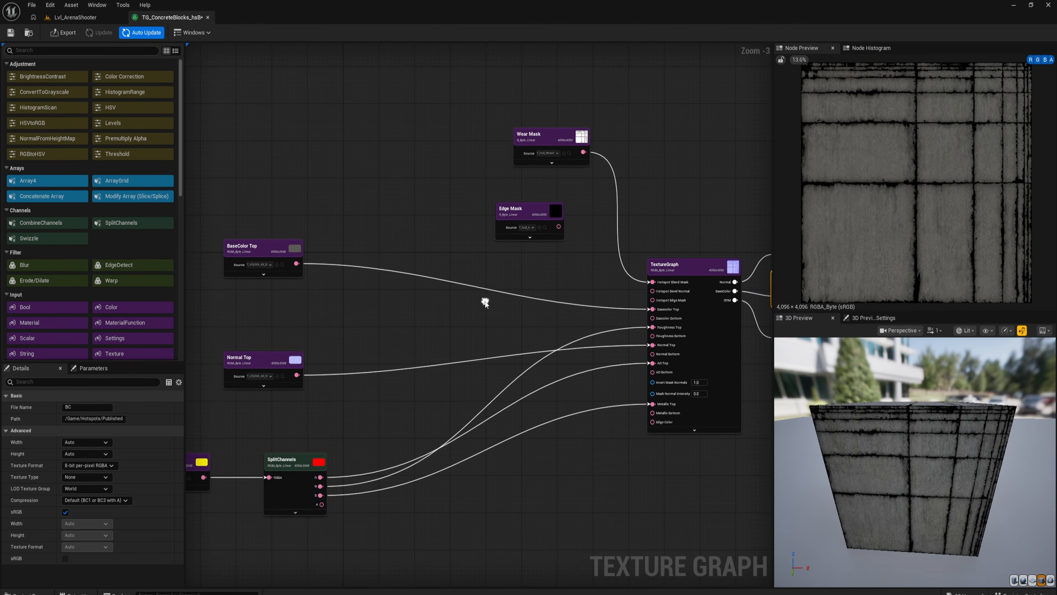
pyautogui.click(239, 251)
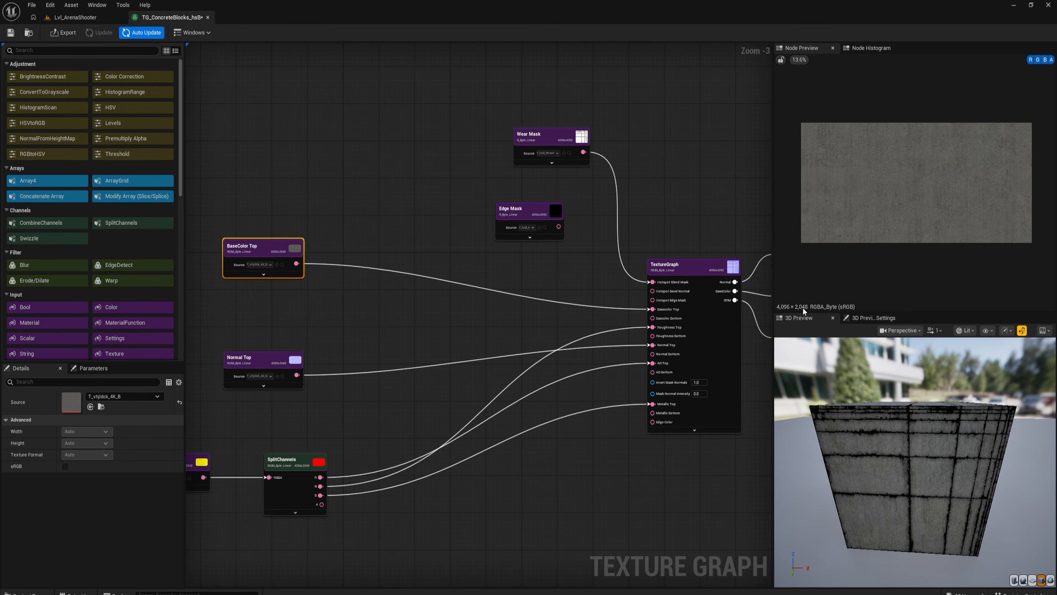
pyautogui.moveTo(348, 307); pyautogui.dragTo(343, 320, button='right')
pyautogui.moveTo(449, 315); pyautogui.dragTo(471, 311, button='right')
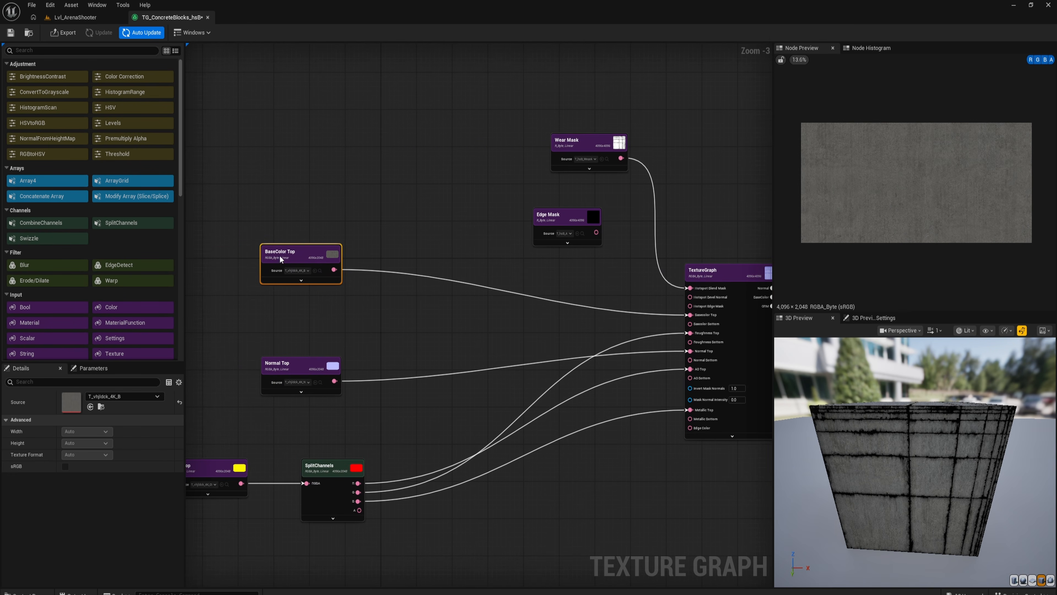
# - Insert a Transform node between the BaseColor Top node and the TextureGraph node's Basecolor Top input
pyautogui.doubleClick(293, 251)
pyautogui.click(340, 272)
pyautogui.moveTo(334, 270); pyautogui.dragTo(381, 285)
pyautogui.write('trans')
pyautogui.press('Return')
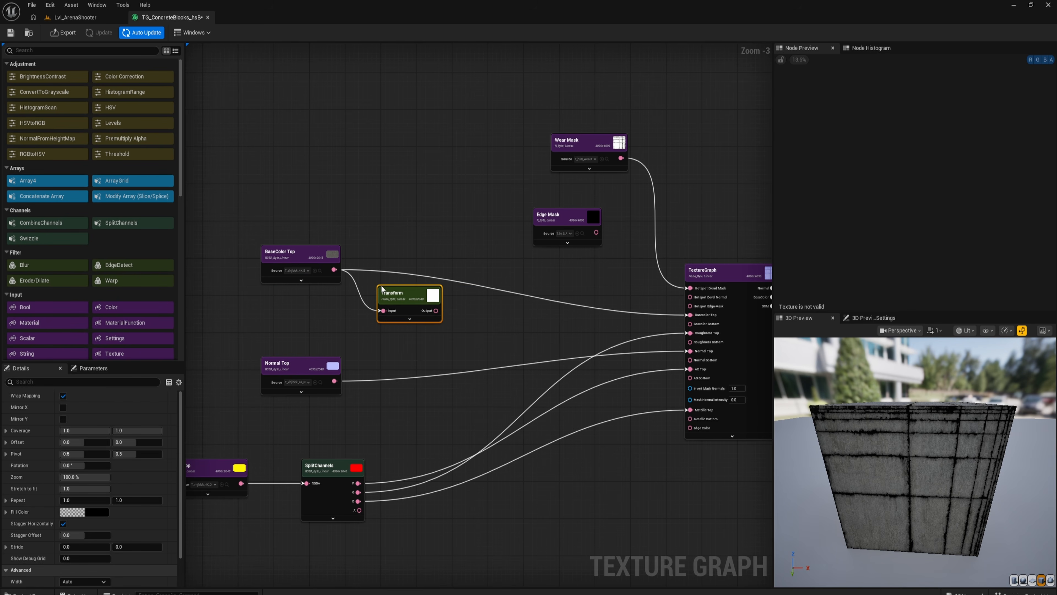
pyautogui.moveTo(499, 332); pyautogui.dragTo(464, 333, button='right')
pyautogui.moveTo(401, 312); pyautogui.dragTo(655, 315)
pyautogui.moveTo(367, 293); pyautogui.dragTo(370, 271)
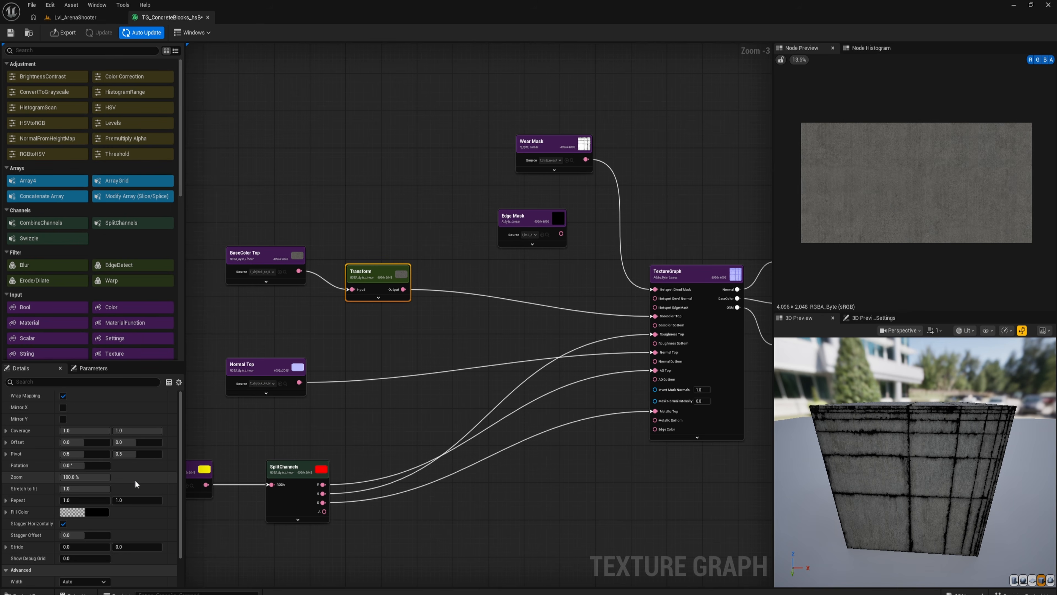
# - Set the Transform node's output Width and Height to 4096
pyautogui.scroll(-2, 110, 516)
pyautogui.scroll(-1, 107, 519)
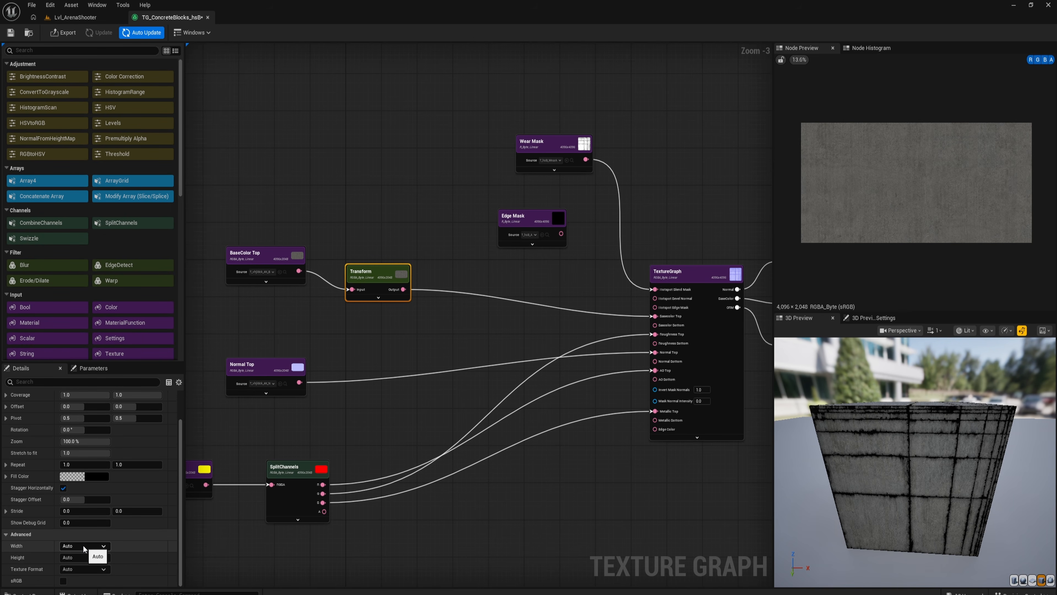
pyautogui.click(82, 544)
pyautogui.click(83, 529)
pyautogui.click(82, 556)
pyautogui.click(79, 542)
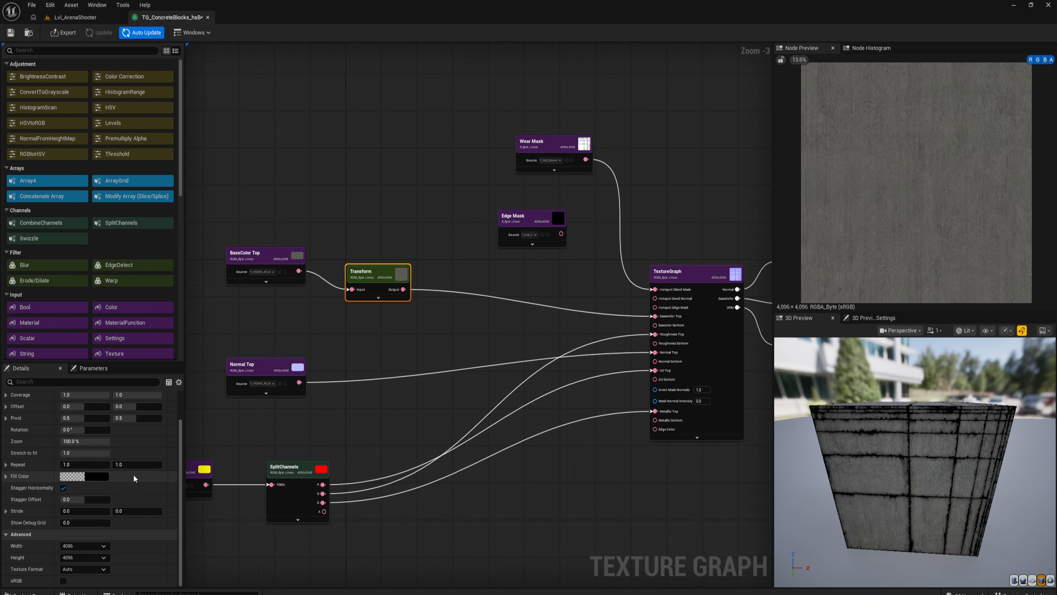
# - Compare the BaseColor Top texture with the Transform result and set the Transform node's Repeat Y to 2.0
pyautogui.scroll(-1, 937, 185)
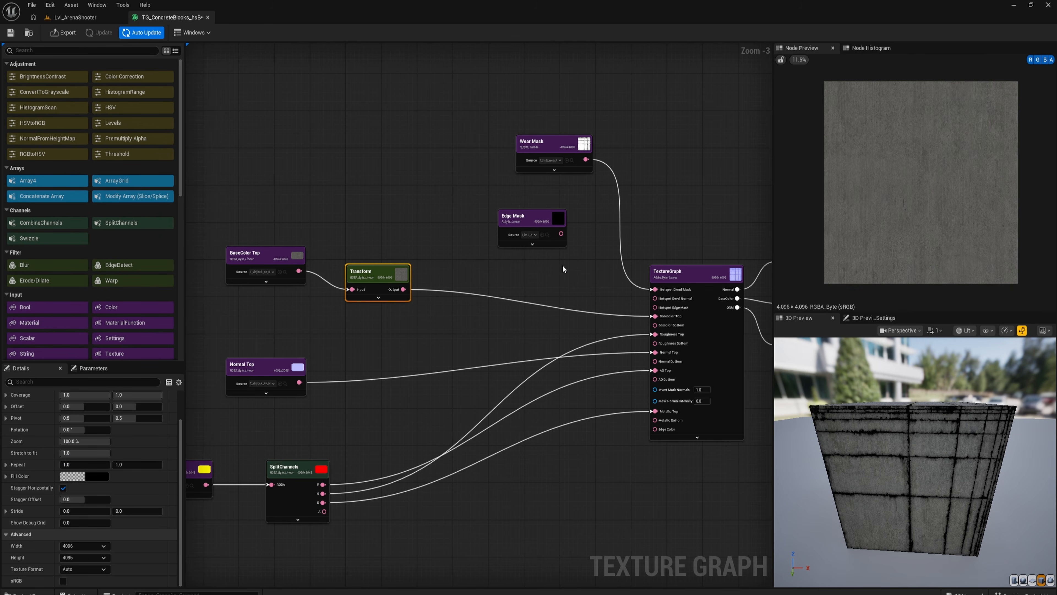
pyautogui.moveTo(563, 265); pyautogui.dragTo(529, 267, button='right')
pyautogui.click(219, 254)
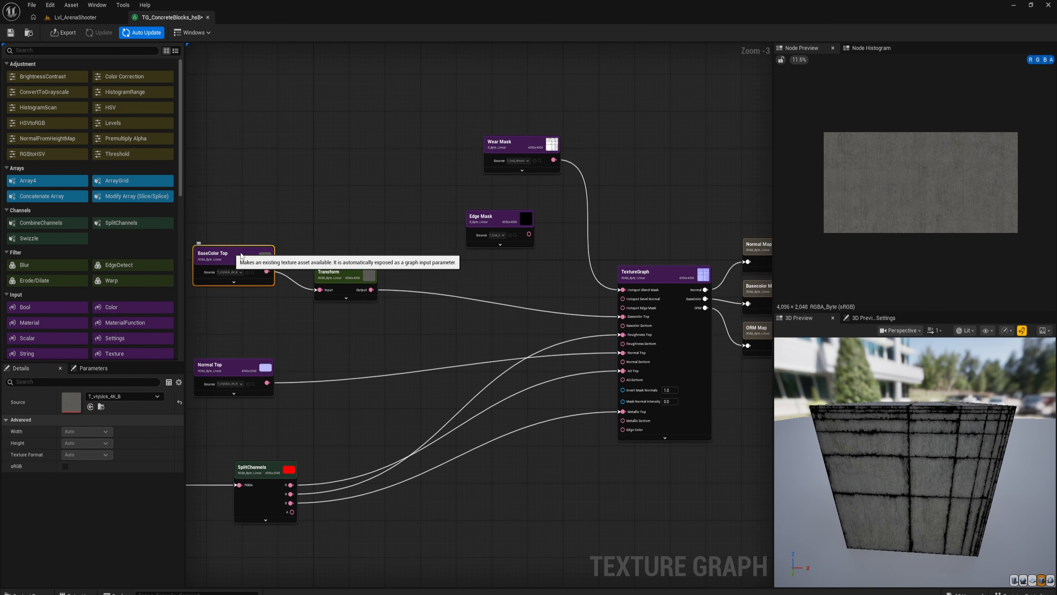
pyautogui.click(323, 278)
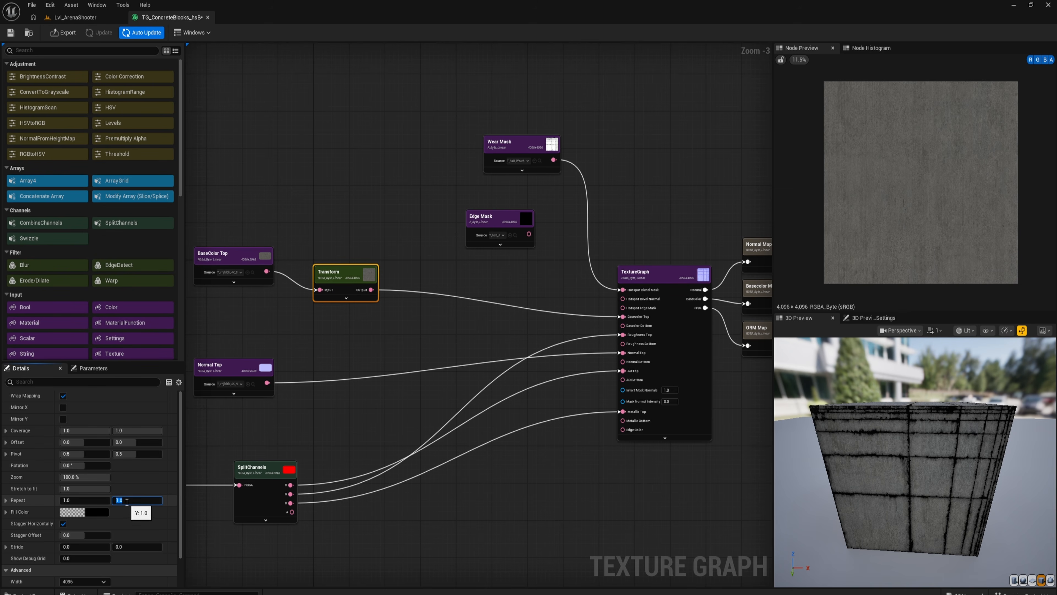
pyautogui.click(156, 499)
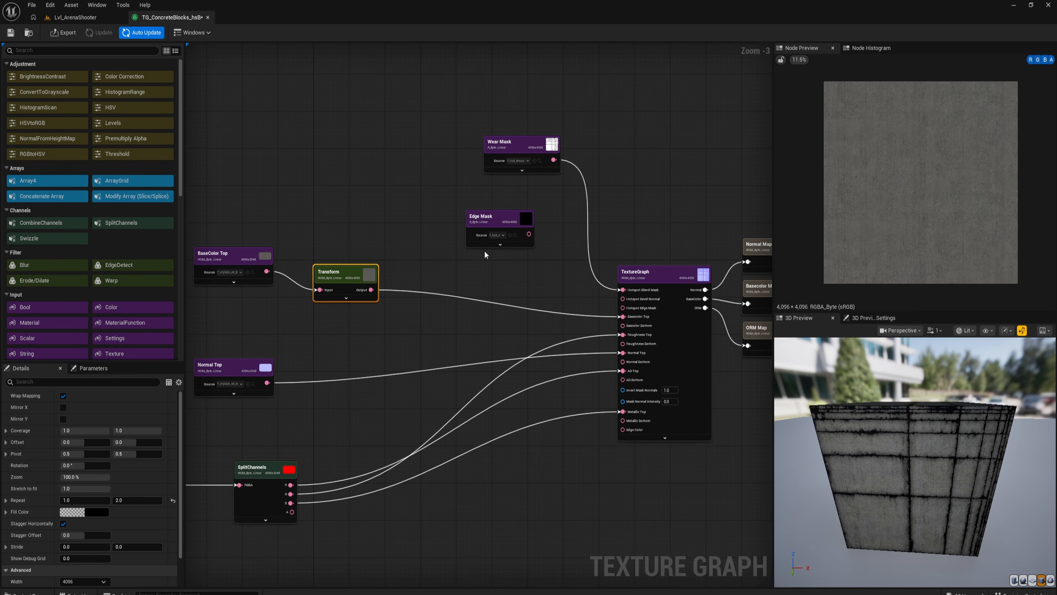
# - Align the Transform node beside the BaseColor Top node
pyautogui.moveTo(399, 253); pyautogui.dragTo(413, 226, button='right')
pyautogui.moveTo(275, 323); pyautogui.dragTo(348, 310, button='right')
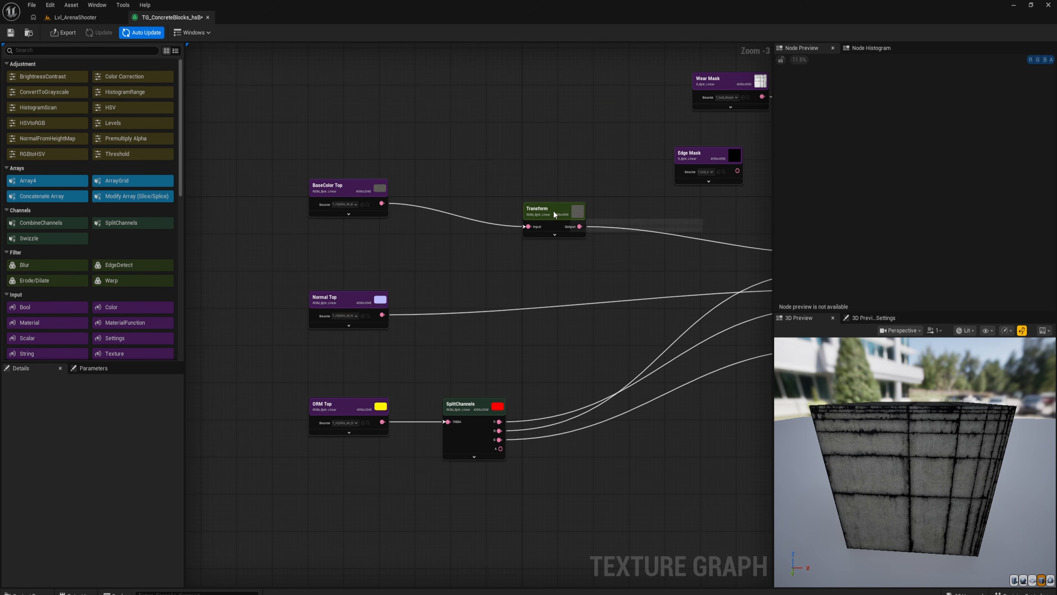
pyautogui.moveTo(552, 208); pyautogui.dragTo(464, 189)
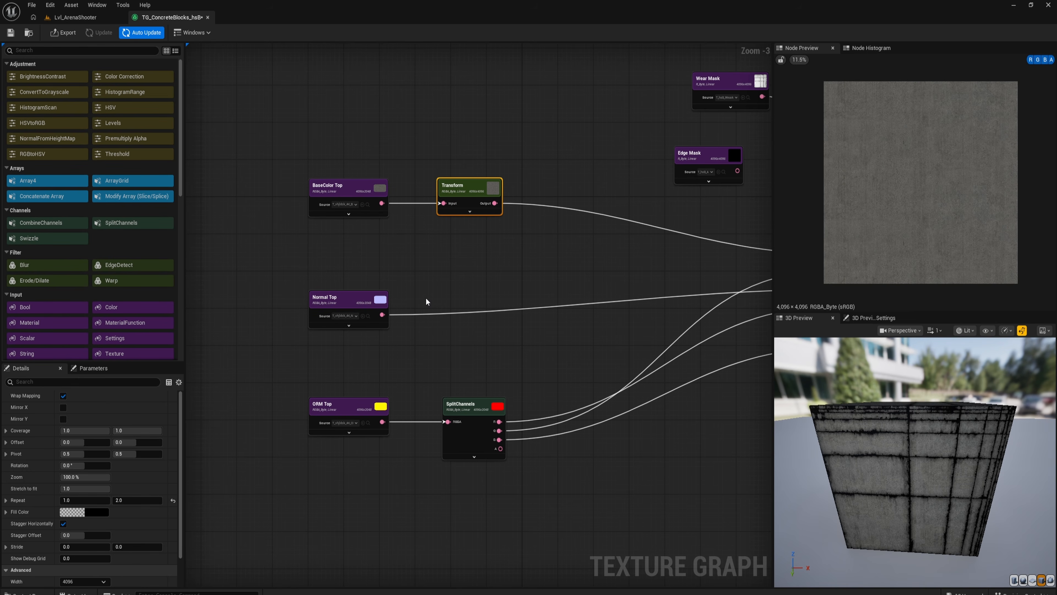
# - Paste two copies of the Transform node and move ORM Top and SplitChannels apart to make room for one
pyautogui.hotkey('ctrl', 'v')
pyautogui.moveTo(417, 356); pyautogui.dragTo(450, 323, button='right')
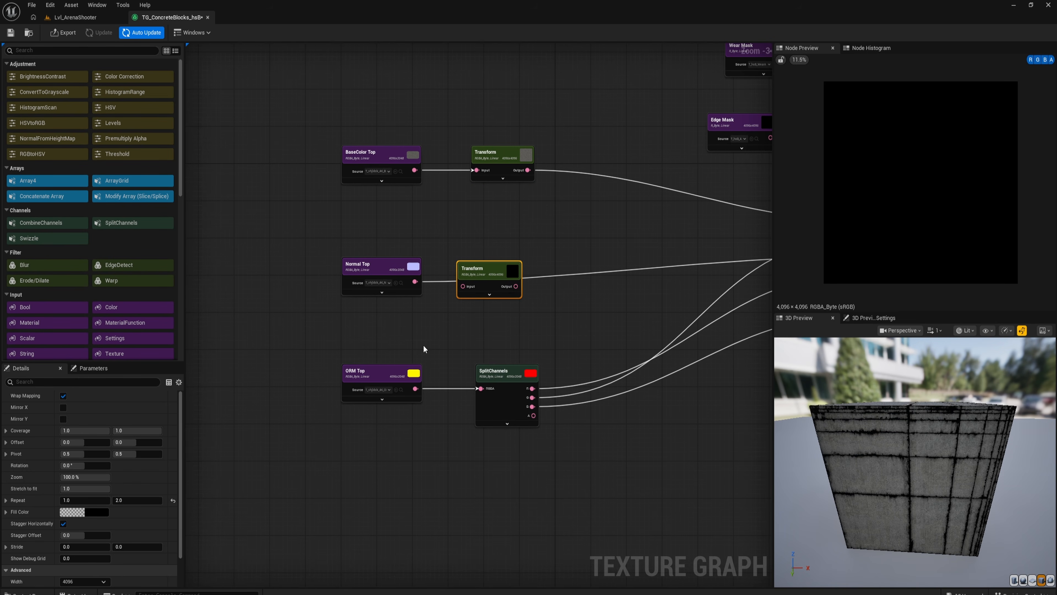
pyautogui.hotkey('ctrl', 'v')
pyautogui.moveTo(387, 370); pyautogui.dragTo(324, 369)
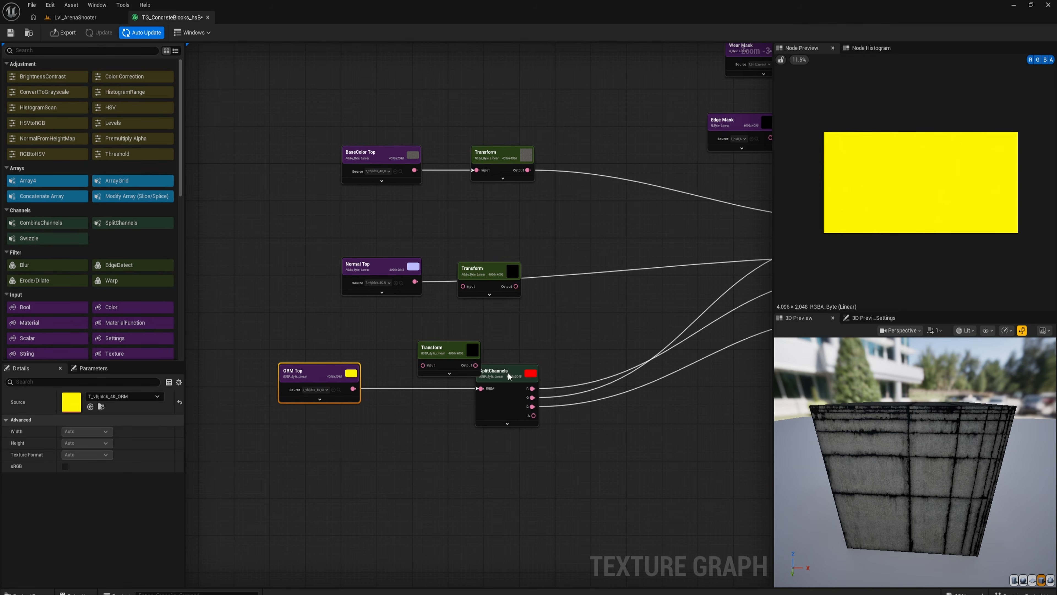
pyautogui.moveTo(509, 377); pyautogui.dragTo(580, 376)
# - Wire the copied Transforms between ORM Top and SplitChannels, and between the Normal Top node and TextureGraph's Normal Top input
pyautogui.moveTo(353, 389); pyautogui.dragTo(551, 388)
pyautogui.moveTo(413, 281); pyautogui.dragTo(463, 286)
pyautogui.moveTo(563, 288); pyautogui.dragTo(451, 307, button='right')
pyautogui.moveTo(391, 300); pyautogui.dragTo(740, 270)
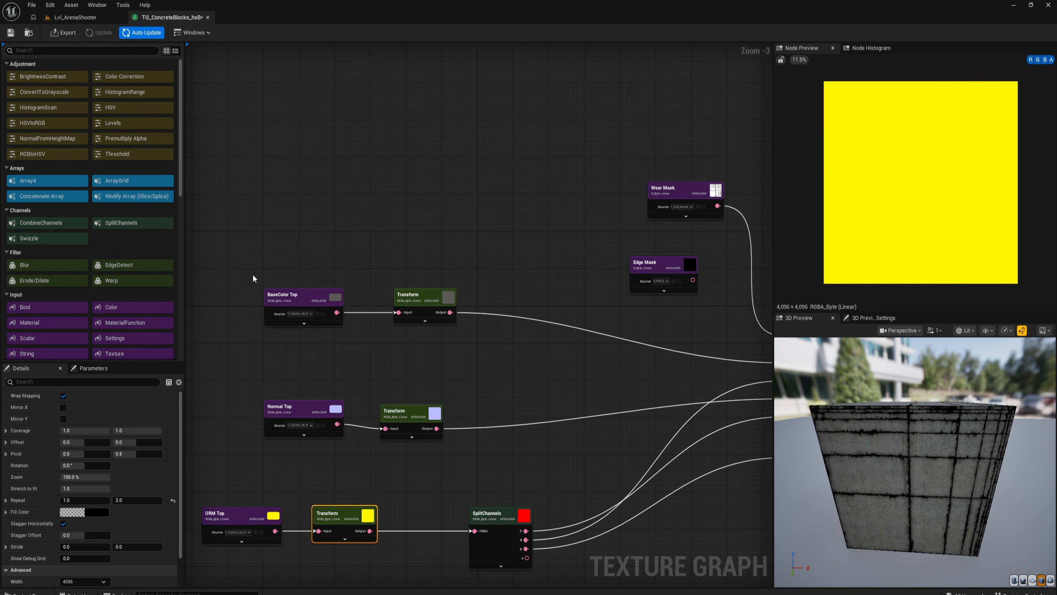
# - Add a BrightnessContrast node fed by BaseColor Top and connect its output to the TextureGraph node's Bascolor Bottom input
pyautogui.moveTo(477, 356); pyautogui.dragTo(428, 330, button='right')
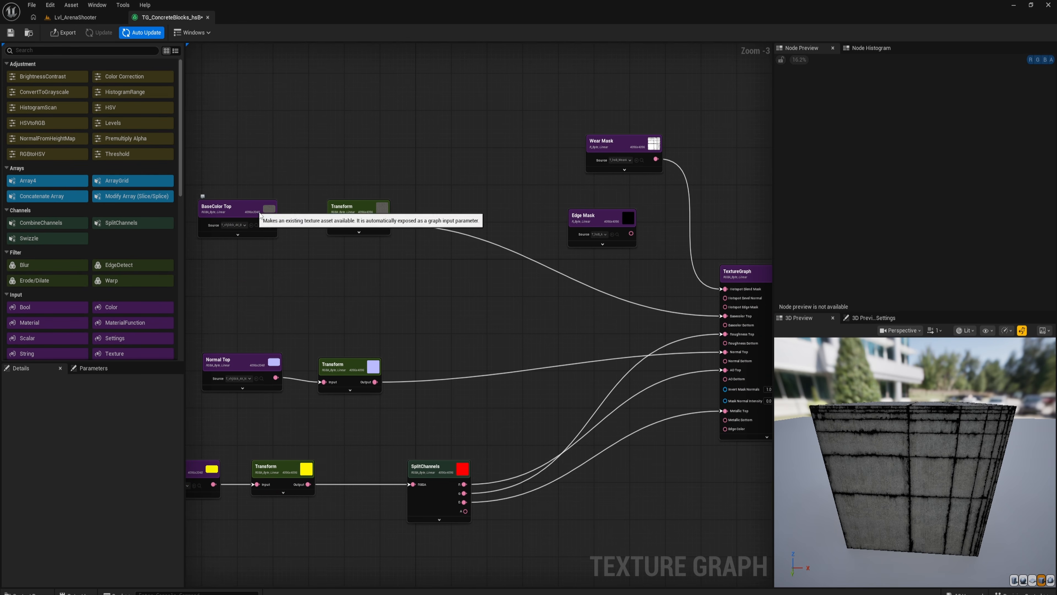
pyautogui.moveTo(271, 224); pyautogui.dragTo(350, 263)
pyautogui.click(389, 284)
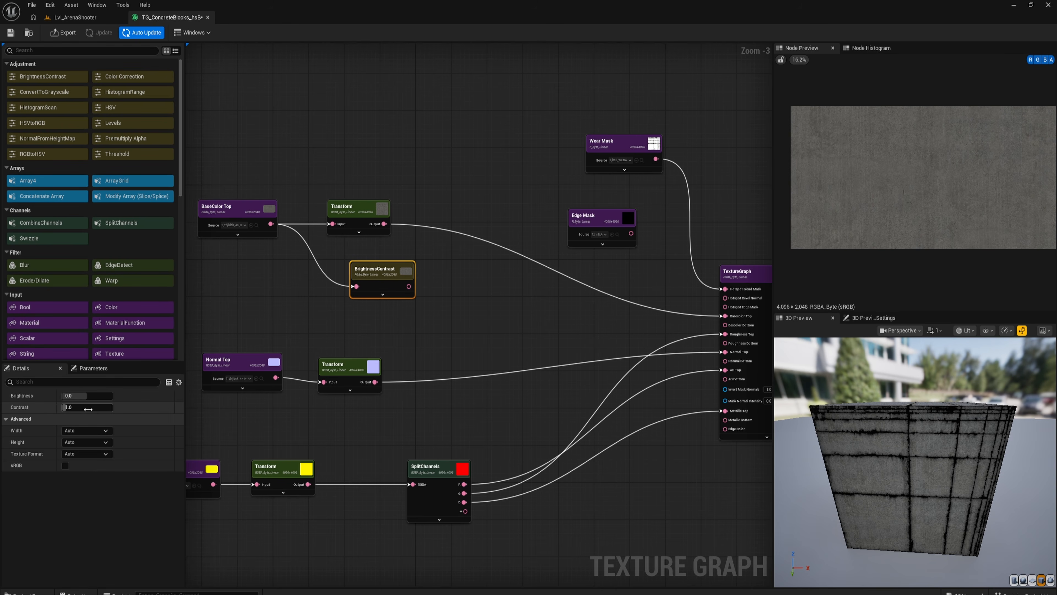
pyautogui.moveTo(410, 285); pyautogui.dragTo(728, 324)
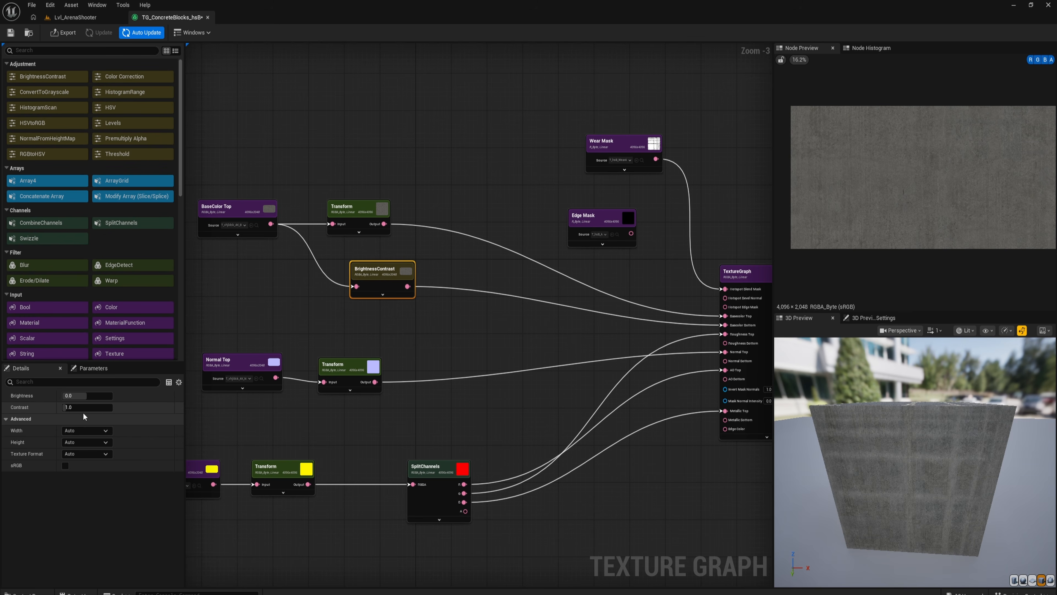
# - Set the contrast of the base color's BrightnessContrast node to 0.9 and check the effect in the 3D preview
pyautogui.write('.9')
pyautogui.press('Return')
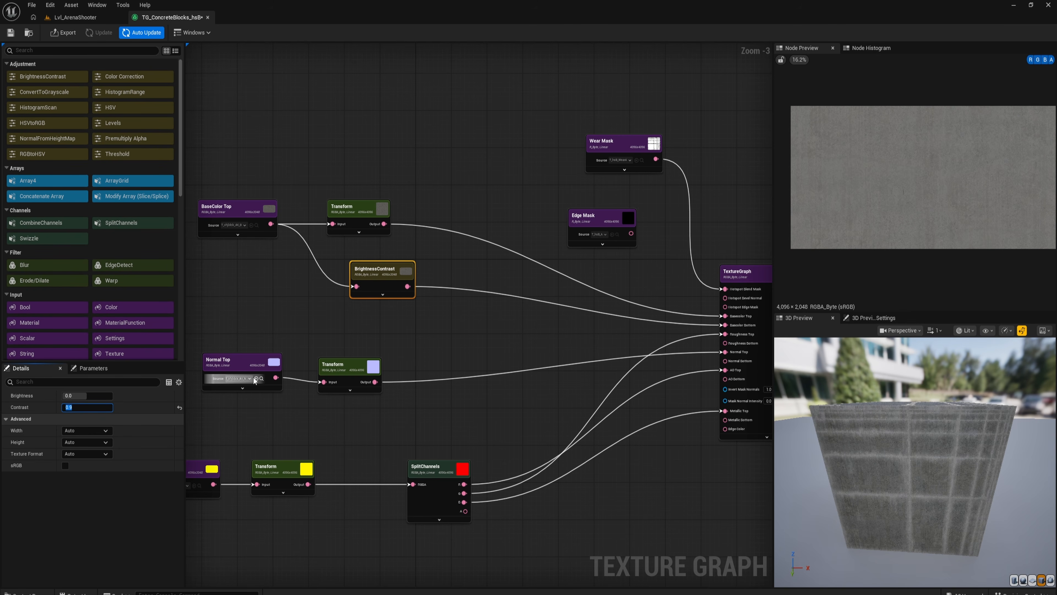
pyautogui.scroll(4, 907, 463)
pyautogui.scroll(-4, 908, 463)
pyautogui.scroll(4, 917, 459)
pyautogui.moveTo(929, 459); pyautogui.dragTo(815, 448)
pyautogui.scroll(-4, 929, 458)
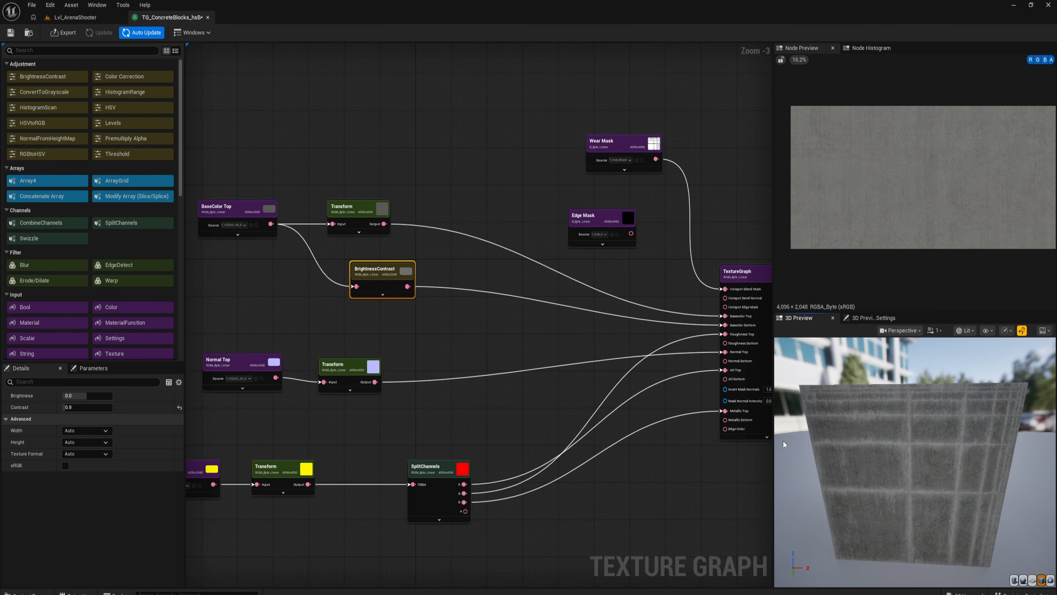
# - Wire the Normal Top Transform into Normal Bottom and the SplitChannels red output into AO Bottom on the TextureGraph node
pyautogui.moveTo(528, 333); pyautogui.dragTo(486, 300, button='right')
pyautogui.moveTo(334, 350); pyautogui.dragTo(687, 328)
pyautogui.moveTo(462, 371); pyautogui.dragTo(407, 286, button='right')
pyautogui.moveTo(374, 371); pyautogui.dragTo(631, 253)
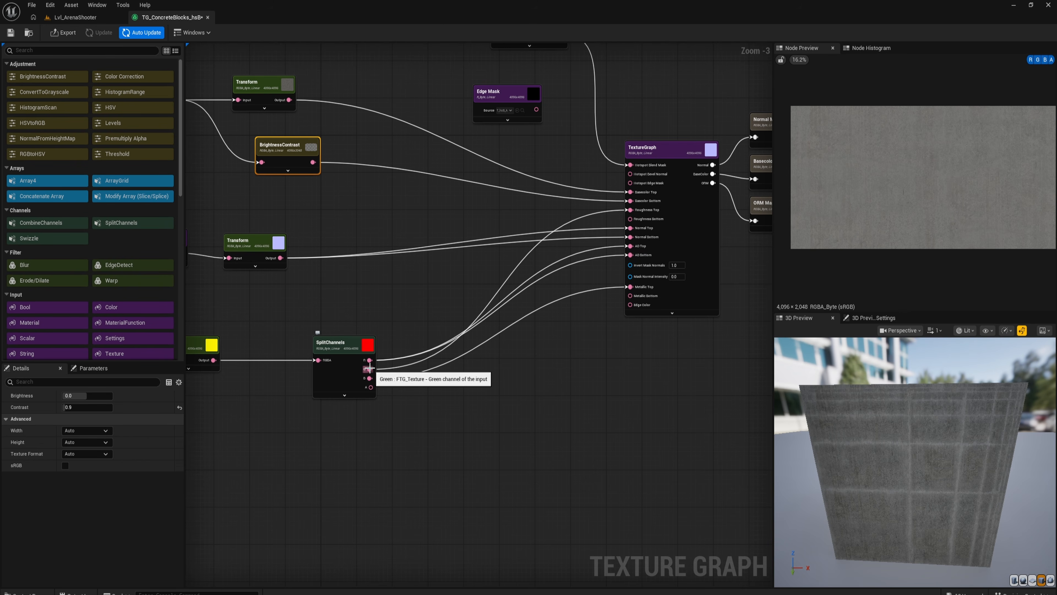
# - Feed the SplitChannels green output through a new BrightnessContrast node with contrast 0.8 and brightness 0.2 into Roughness Bottom
pyautogui.moveTo(370, 369); pyautogui.dragTo(477, 381)
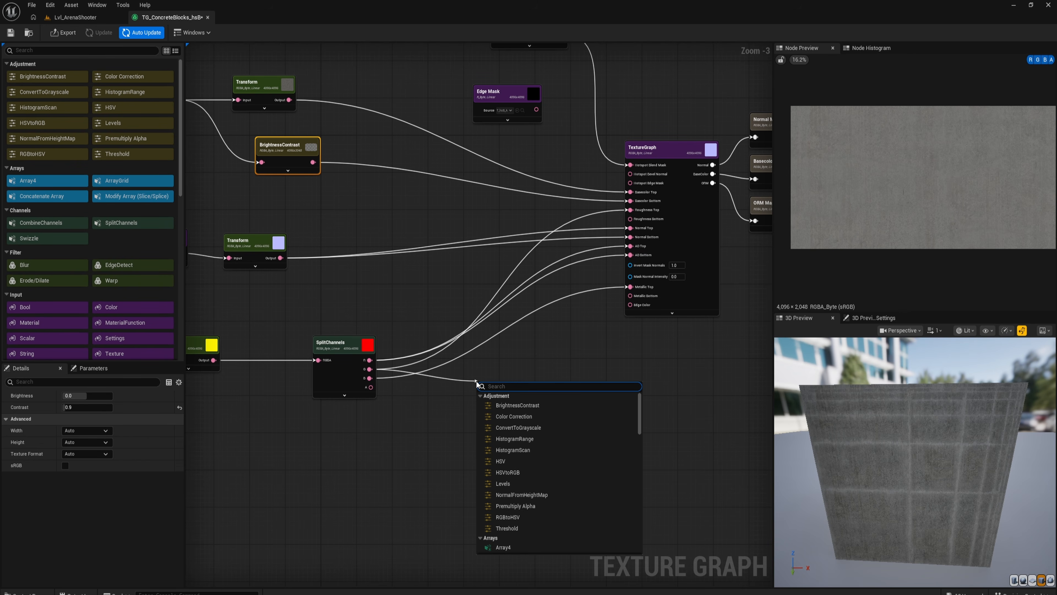
pyautogui.click(517, 404)
pyautogui.click(91, 408)
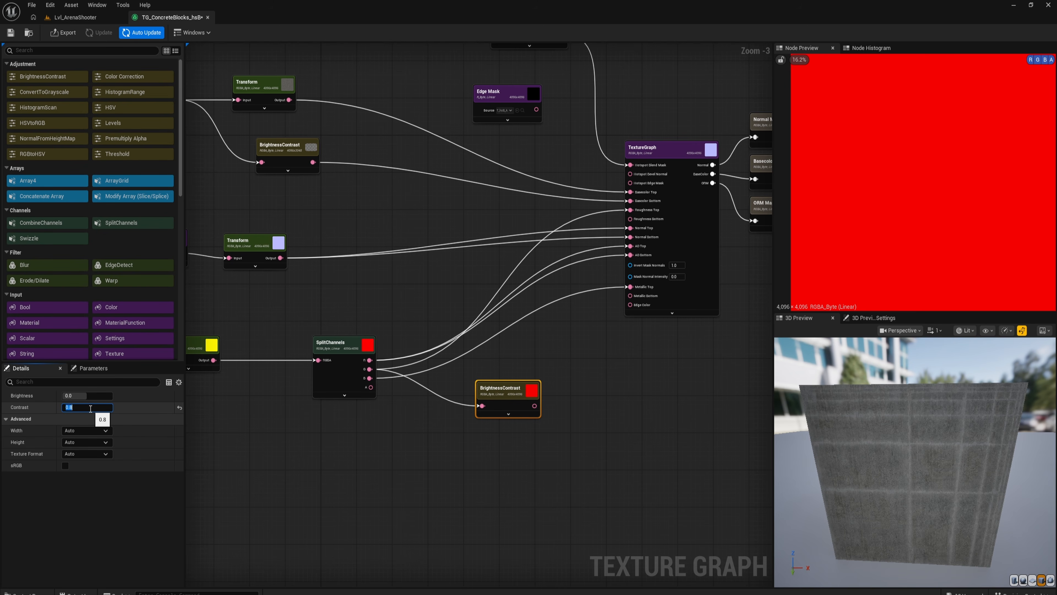
pyautogui.click(84, 395)
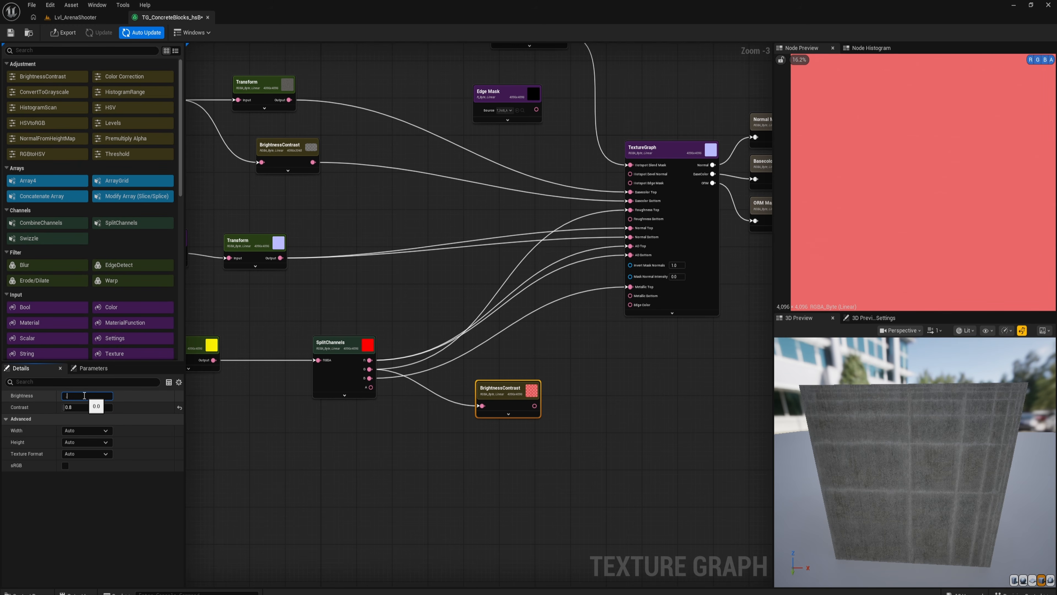
pyautogui.press('Return')
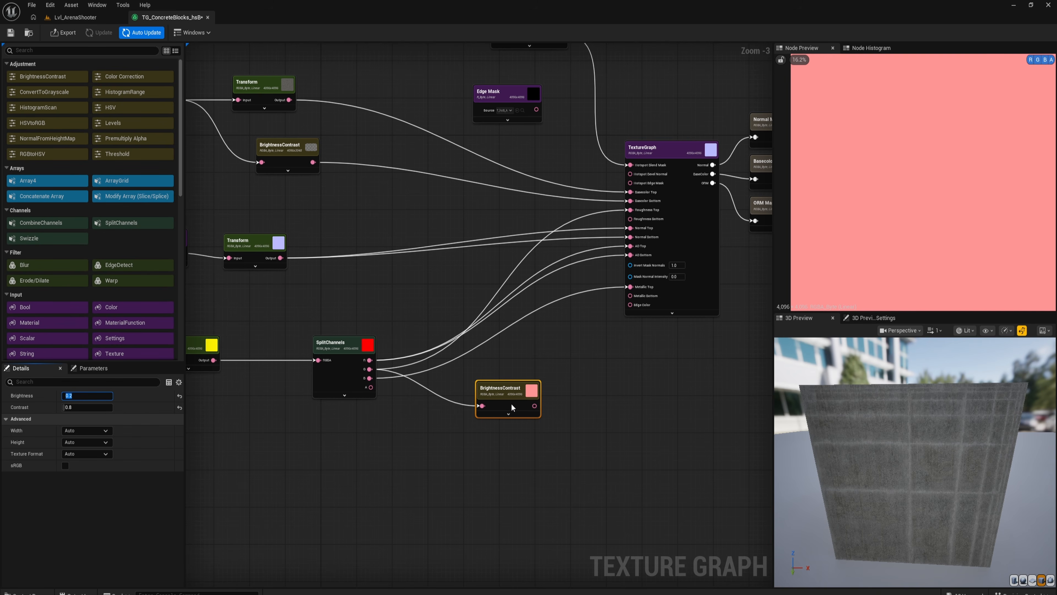
pyautogui.moveTo(533, 406); pyautogui.dragTo(630, 220)
pyautogui.moveTo(508, 391); pyautogui.dragTo(430, 293)
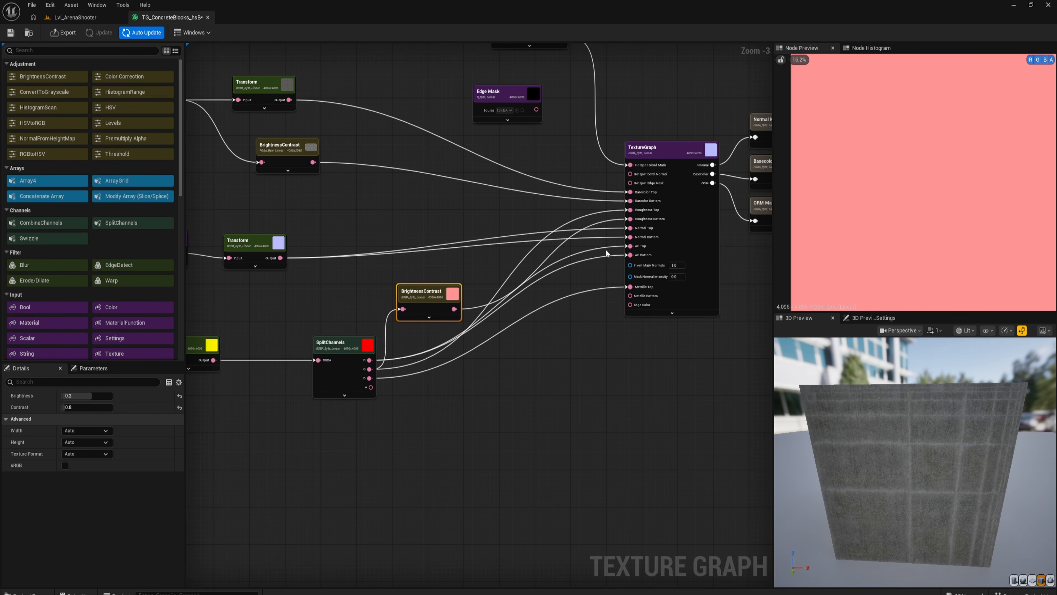
# - Connect the SplitChannels blue output to Metallic Bottom and check the resulting surface in the 3D preview
pyautogui.moveTo(371, 387); pyautogui.dragTo(637, 298)
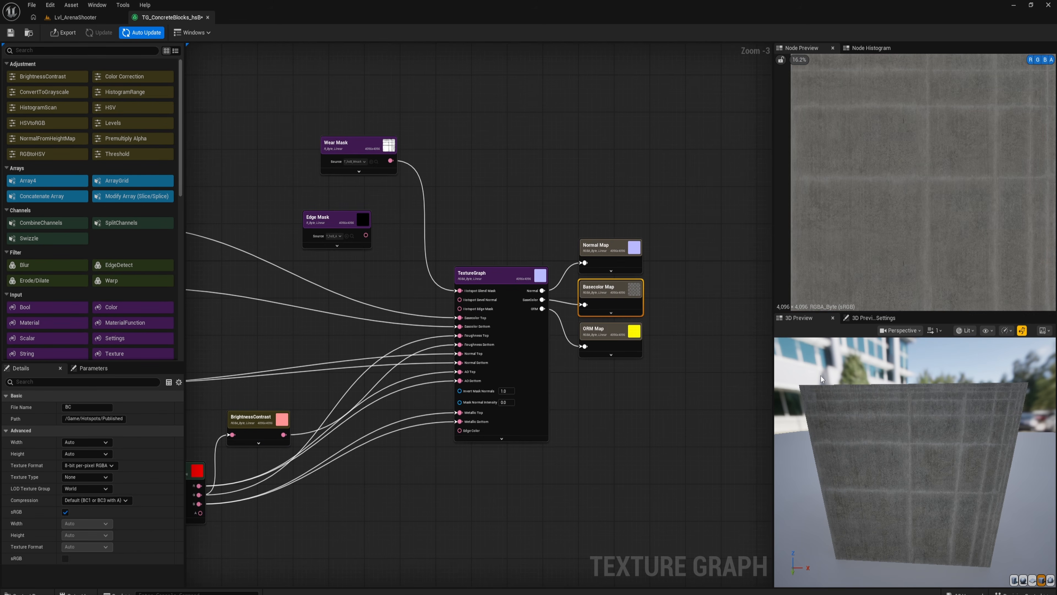
pyautogui.moveTo(908, 462); pyautogui.dragTo(958, 462)
pyautogui.scroll(3, 932, 420)
# - Place the Edge Mask node beneath Wear Mask, connect it to Hotspot Edge Mask, and inspect the block edges in the 3D preview
pyautogui.moveTo(327, 222); pyautogui.dragTo(313, 199)
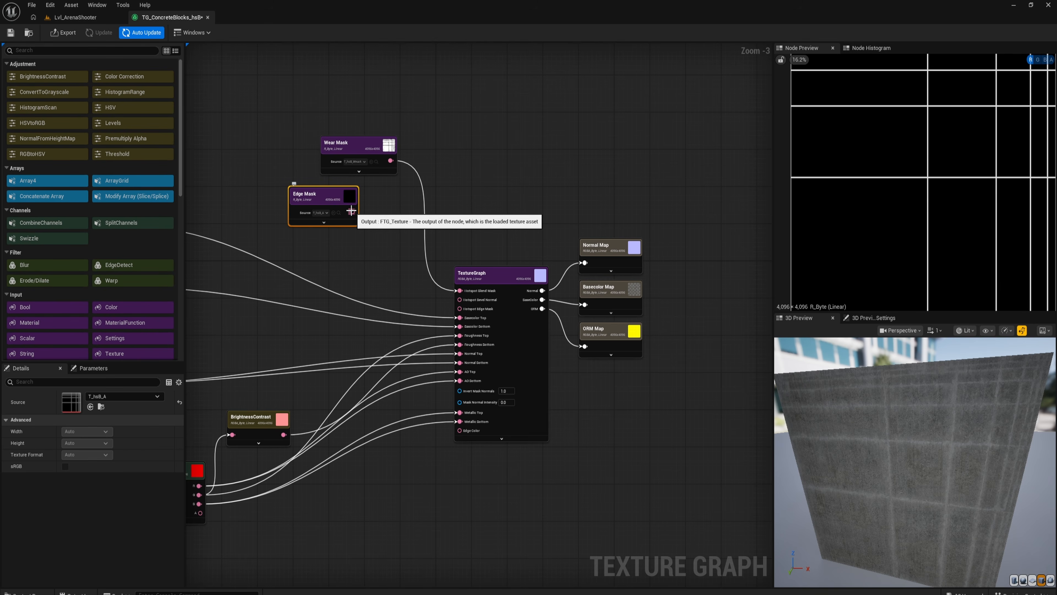
pyautogui.scroll(1, 350, 211)
pyautogui.moveTo(346, 203); pyautogui.dragTo(467, 311)
pyautogui.scroll(5, 944, 448)
pyautogui.moveTo(944, 448); pyautogui.dragTo(897, 430)
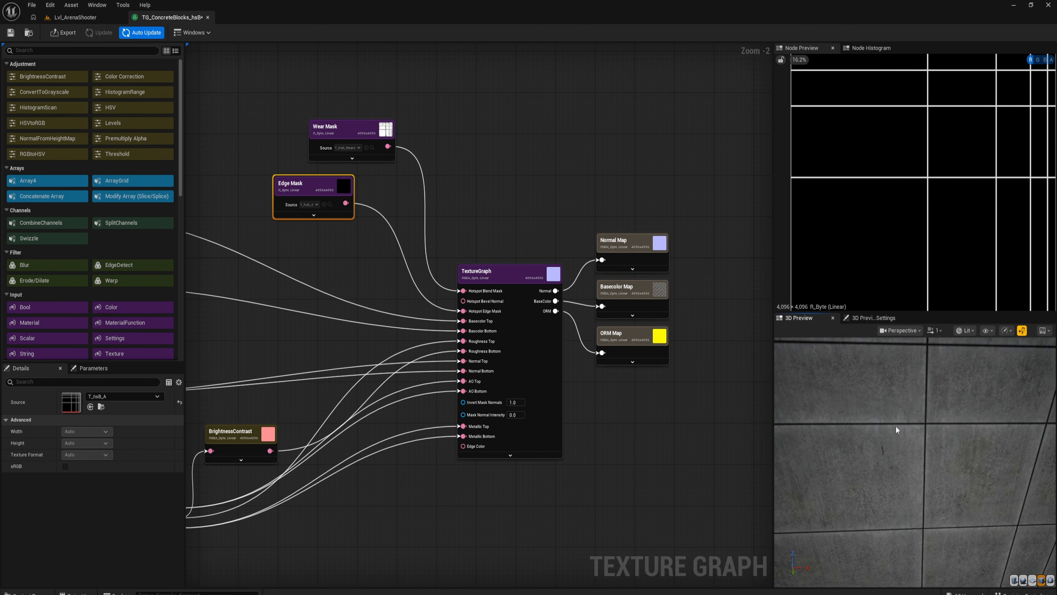
pyautogui.moveTo(897, 429); pyautogui.dragTo(974, 427, button='right')
pyautogui.moveTo(975, 427); pyautogui.dragTo(928, 433)
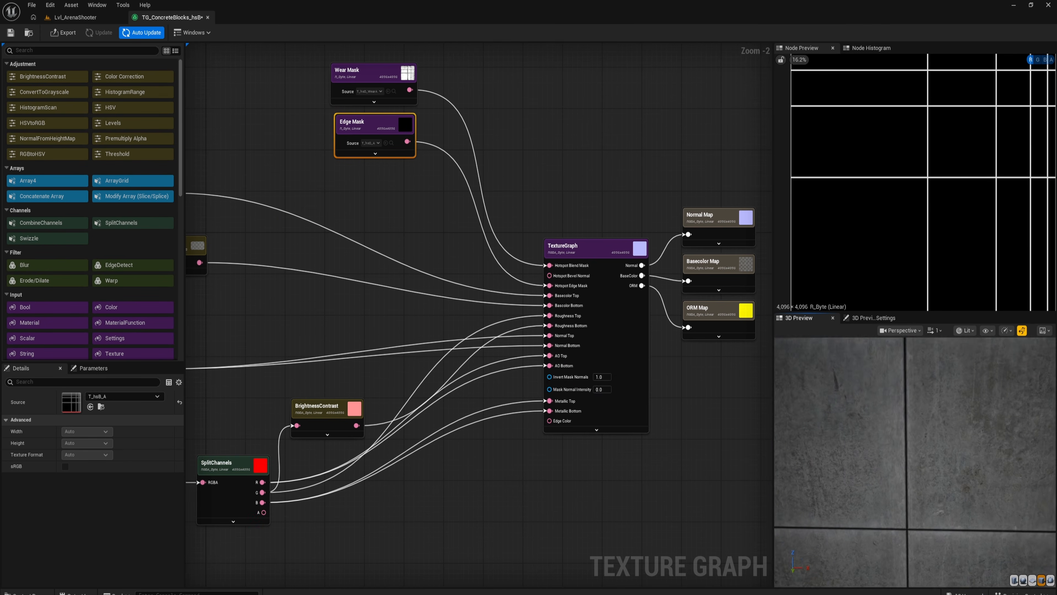
pyautogui.scroll(-4, 894, 414)
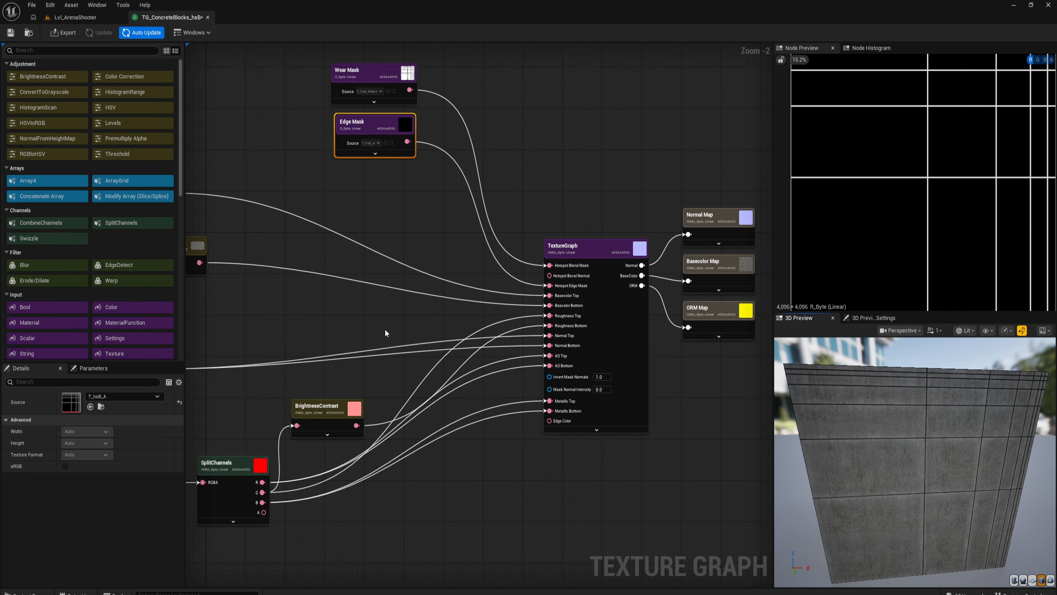
# - Add a Multiply node feeding the TextureGraph node's Edge Color input
pyautogui.moveTo(331, 324); pyautogui.dragTo(457, 316, button='right')
pyautogui.scroll(-1, 380, 326)
pyautogui.click(379, 326)
pyautogui.moveTo(379, 327); pyautogui.dragTo(319, 289, button='right')
pyautogui.moveTo(582, 366); pyautogui.dragTo(543, 381)
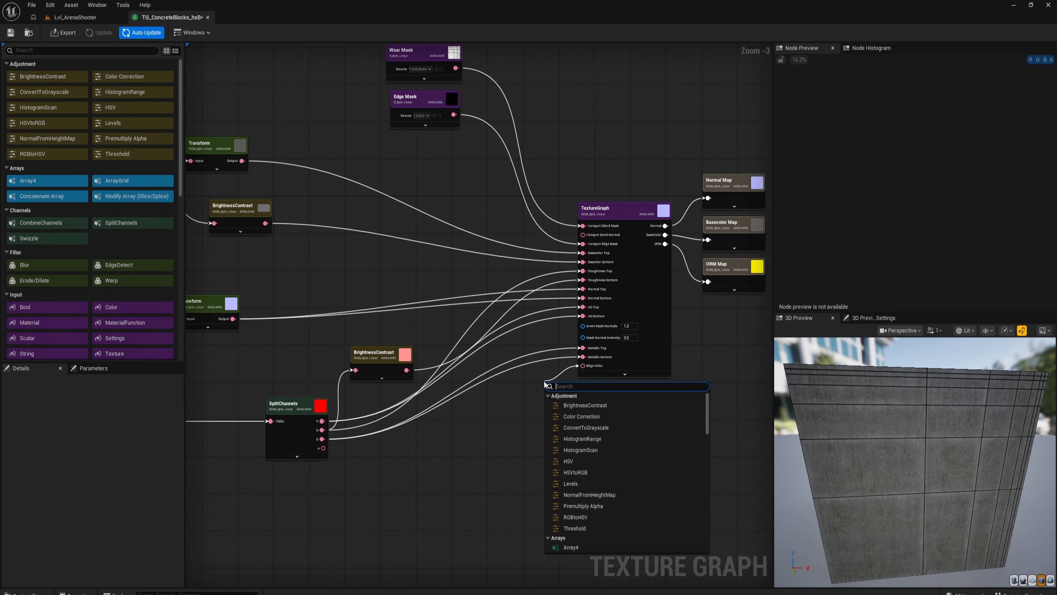
pyautogui.write('mult')
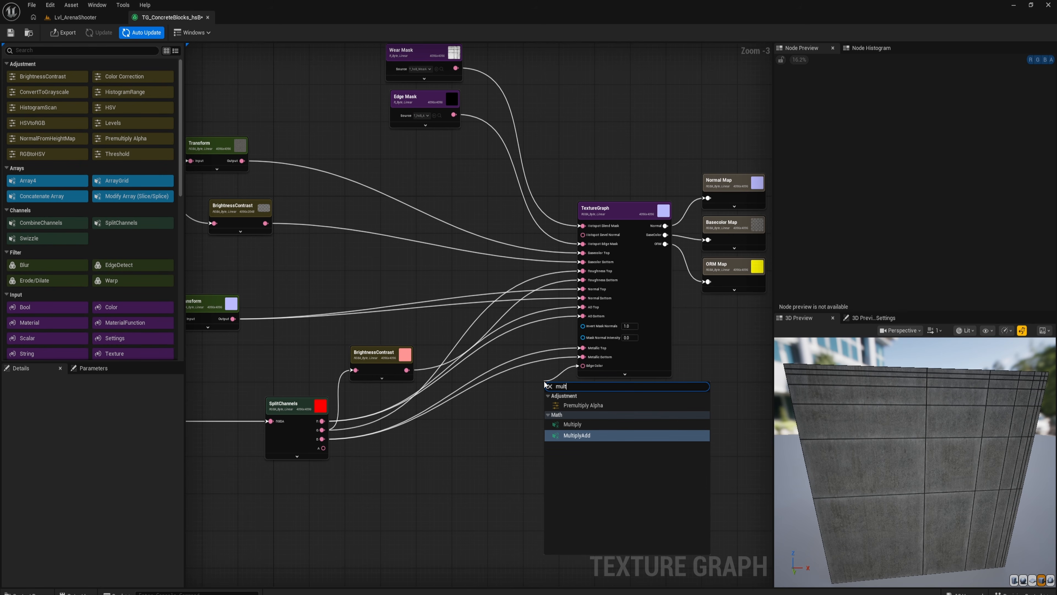
pyautogui.click(574, 424)
pyautogui.scroll(2, 549, 401)
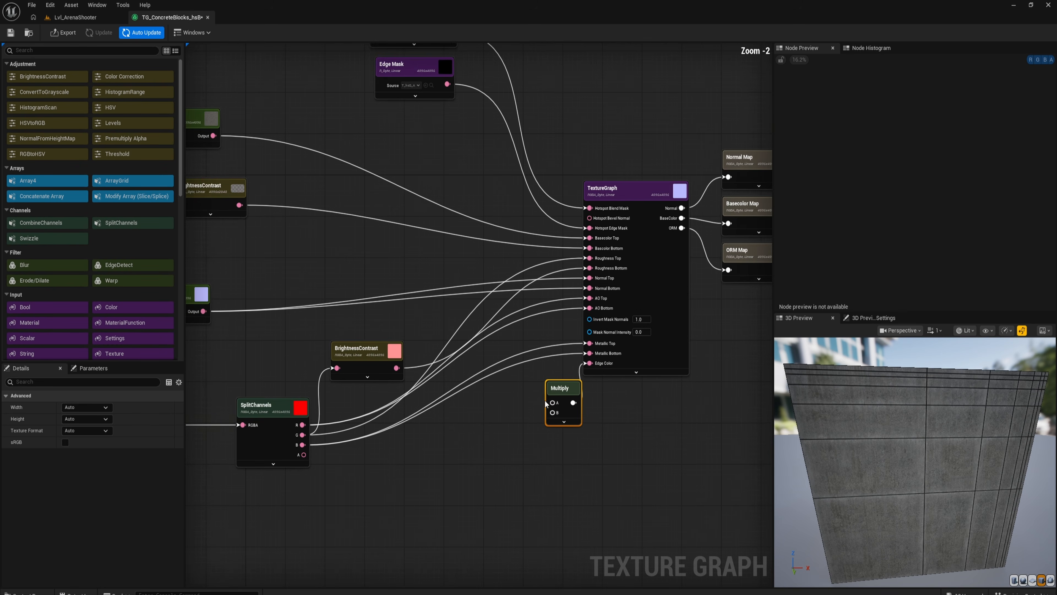
# - Add a Scalar node connected to the Multiply node's B input and place it beside that node
pyautogui.moveTo(548, 414); pyautogui.dragTo(489, 436)
pyautogui.rightClick(484, 437)
pyautogui.click(475, 453)
pyautogui.write('scalar')
pyautogui.click(520, 329)
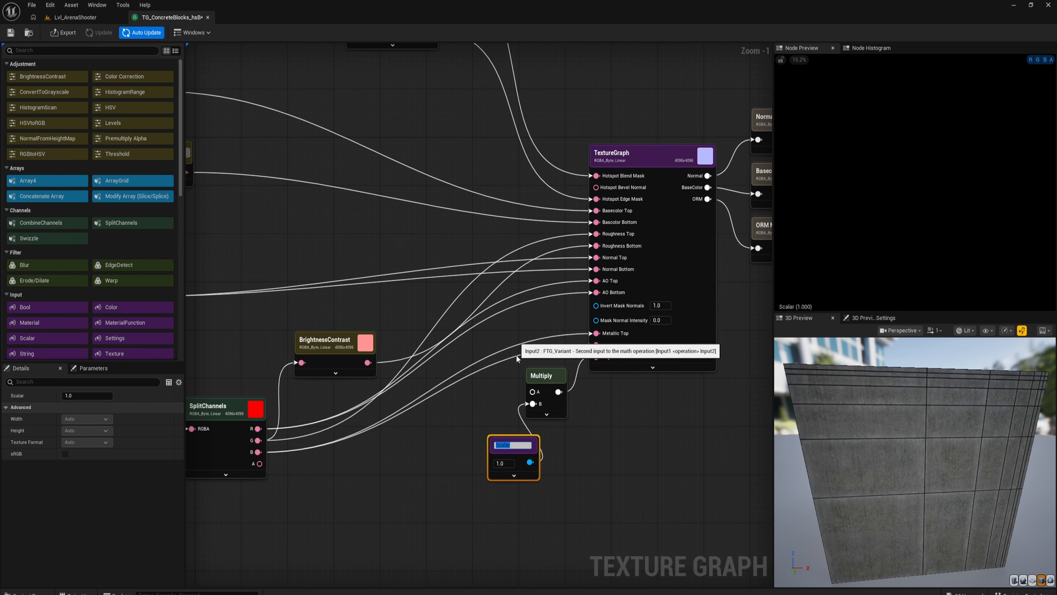
pyautogui.moveTo(511, 451); pyautogui.dragTo(470, 431)
# - Connect the base color BrightnessContrast output to the Multiply node's A input
pyautogui.moveTo(453, 384); pyautogui.dragTo(554, 446, button='right')
pyautogui.scroll(-1, 429, 348)
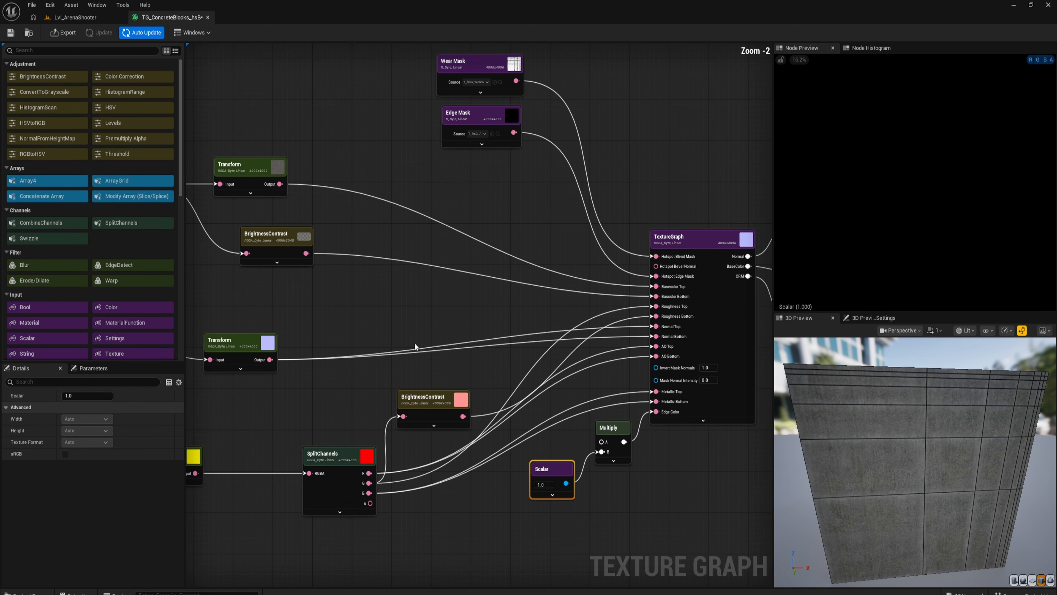
pyautogui.moveTo(294, 241); pyautogui.dragTo(323, 198, button='right')
pyautogui.moveTo(343, 212); pyautogui.dragTo(637, 400)
pyautogui.click(643, 386)
pyautogui.moveTo(633, 322); pyautogui.dragTo(540, 318, button='right')
# - Set the Scalar node's value to 0.4 and move the node clear of Multiply
pyautogui.click(466, 439)
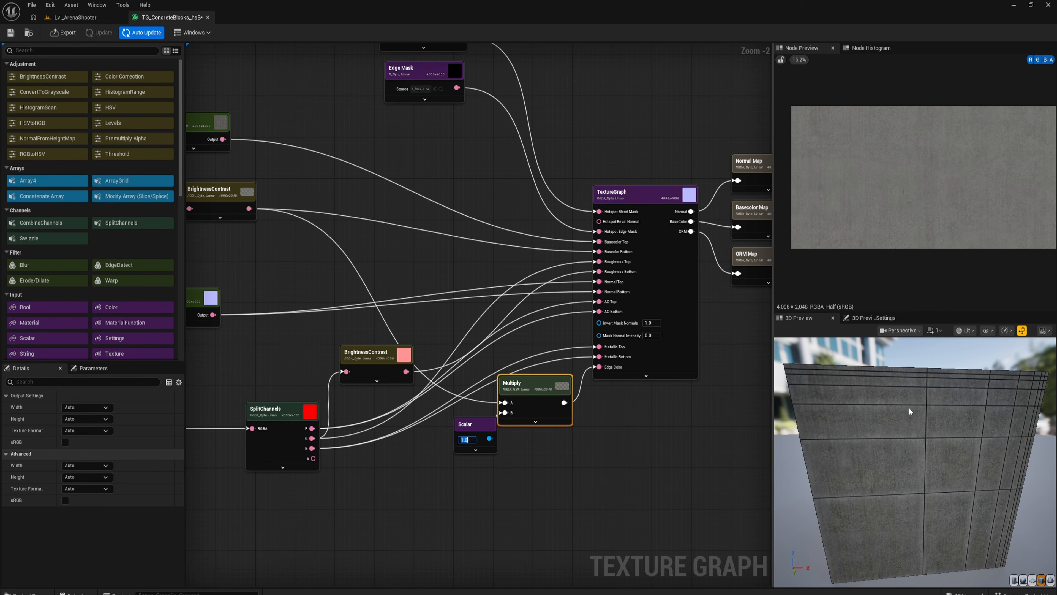
pyautogui.scroll(5, 953, 423)
pyautogui.moveTo(953, 423); pyautogui.dragTo(939, 427)
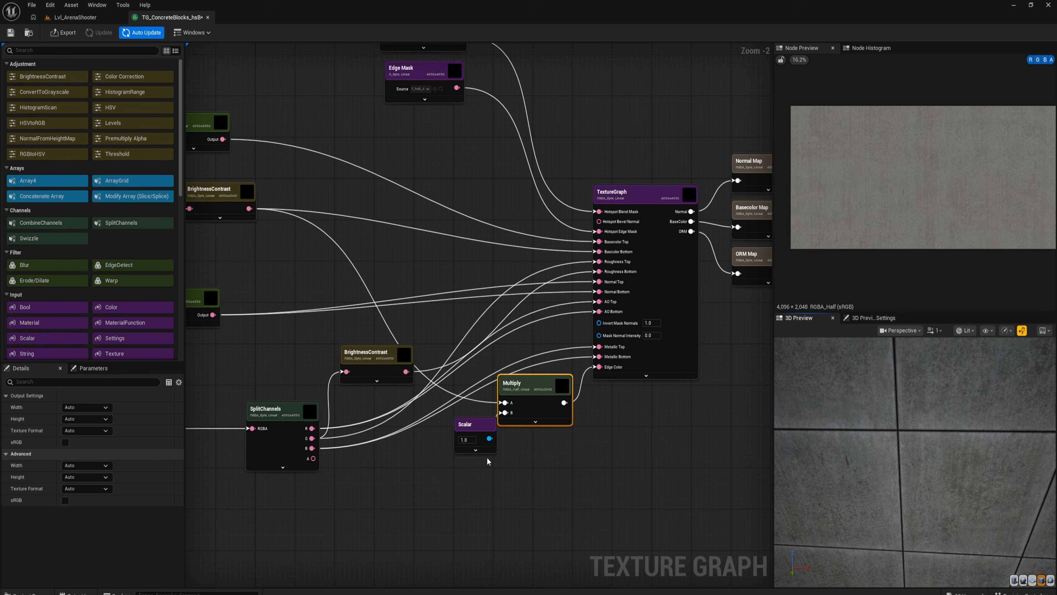
pyautogui.moveTo(475, 440); pyautogui.dragTo(465, 445)
pyautogui.click(465, 445)
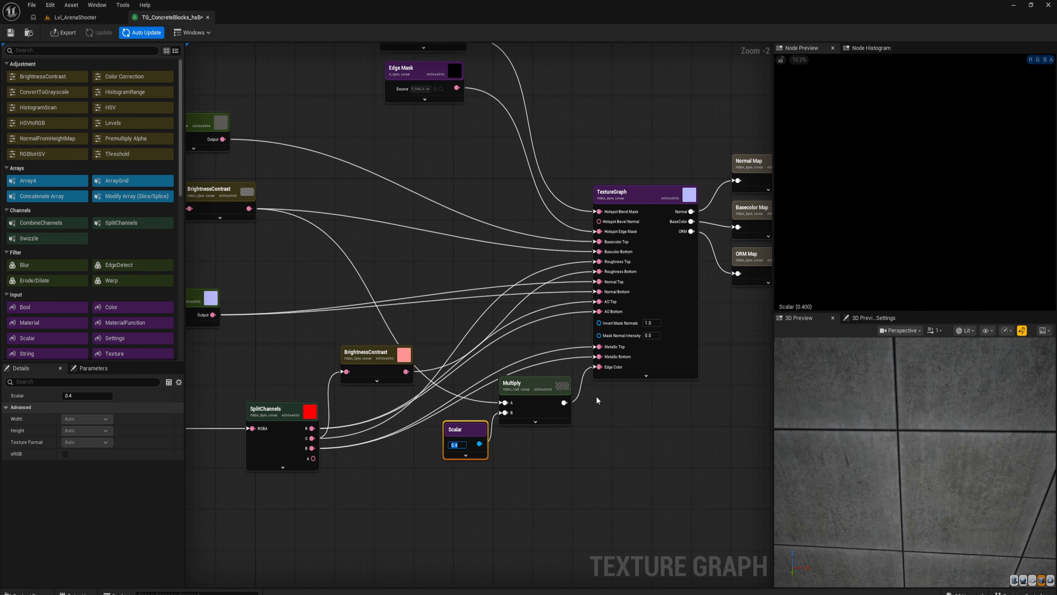
# - Disconnect Multiply from Edge Color and reconnect it to compare the edge darkening in the 3D preview
pyautogui.scroll(1, 580, 386)
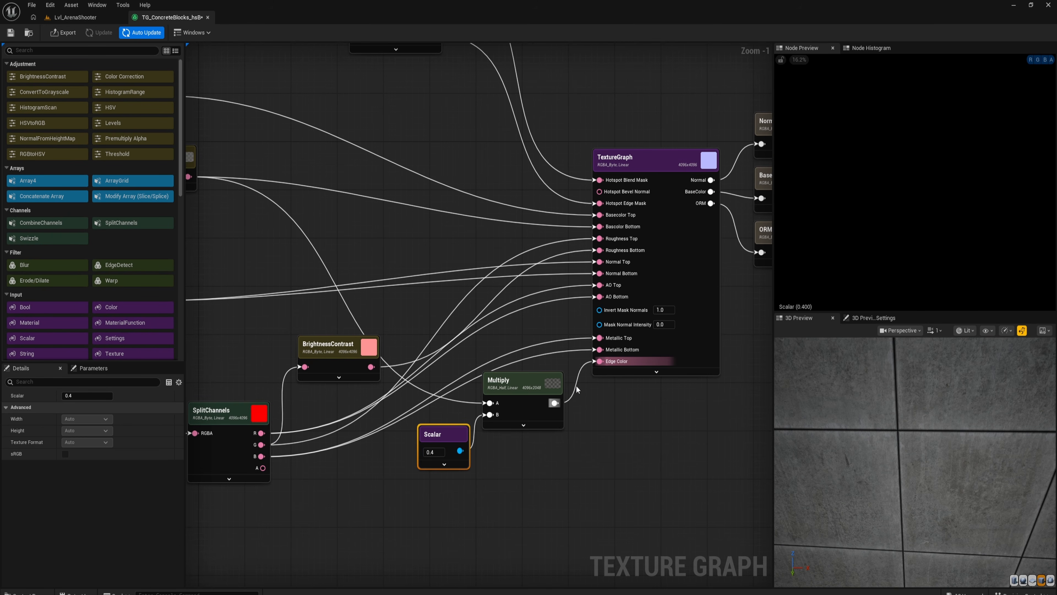
pyautogui.click(579, 392)
pyautogui.keyDown('alt'); pyautogui.click(577, 393); pyautogui.keyUp('alt')
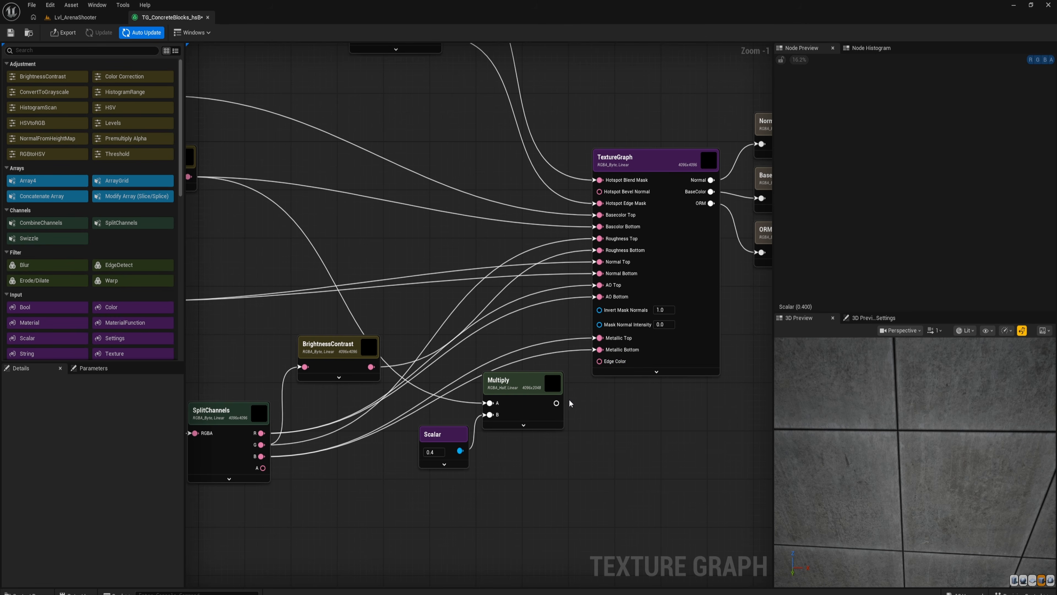
pyautogui.moveTo(556, 403); pyautogui.dragTo(600, 361)
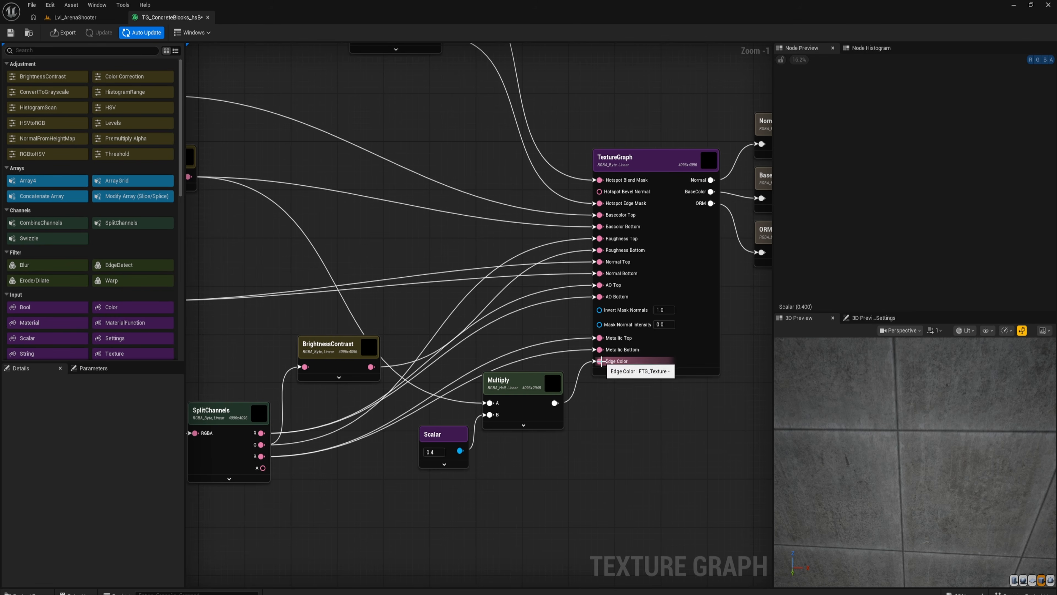
# - Inspect the block surface and edges from several angles in the 3D preview and save the texture graph
pyautogui.moveTo(900, 416); pyautogui.dragTo(912, 449)
pyautogui.moveTo(921, 441); pyautogui.dragTo(921, 475, button='right')
pyautogui.scroll(5, 930, 445)
pyautogui.moveTo(923, 449); pyautogui.dragTo(974, 442)
pyautogui.scroll(-1, 923, 449)
pyautogui.scroll(-5, 923, 453)
pyautogui.scroll(5, 921, 455)
pyautogui.click(10, 34)
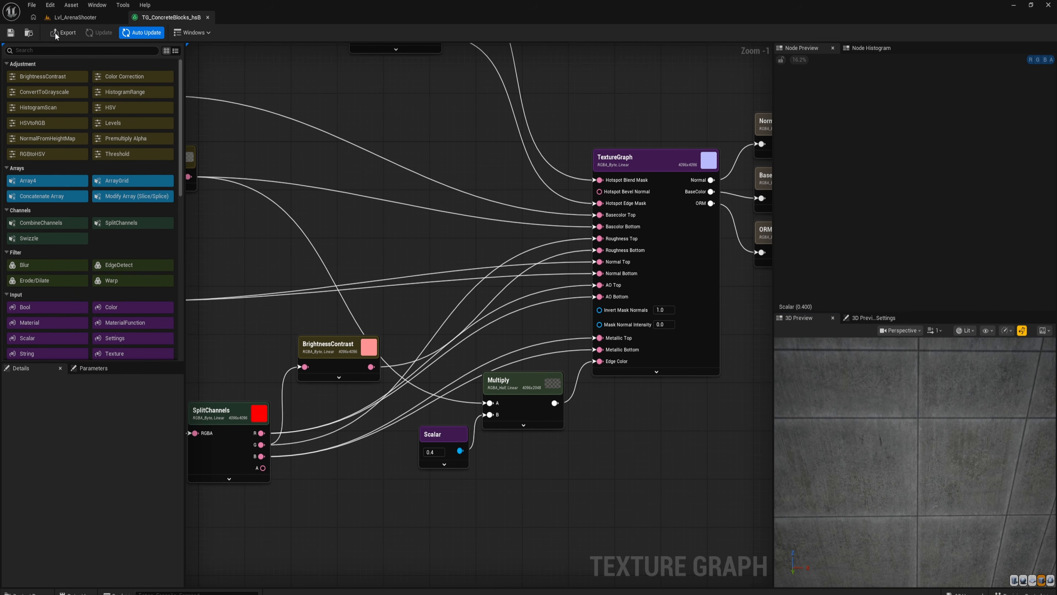
# - Browse to the Hotspots/hsB/ConcreteBlocks_hsB folder in the Content Browser
pyautogui.moveTo(481, 208); pyautogui.dragTo(227, 265, button='right')
pyautogui.moveTo(516, 126); pyautogui.dragTo(600, 223, button='right')
pyautogui.scroll(-1, 452, 243)
pyautogui.moveTo(349, 275); pyautogui.dragTo(217, 291, button='right')
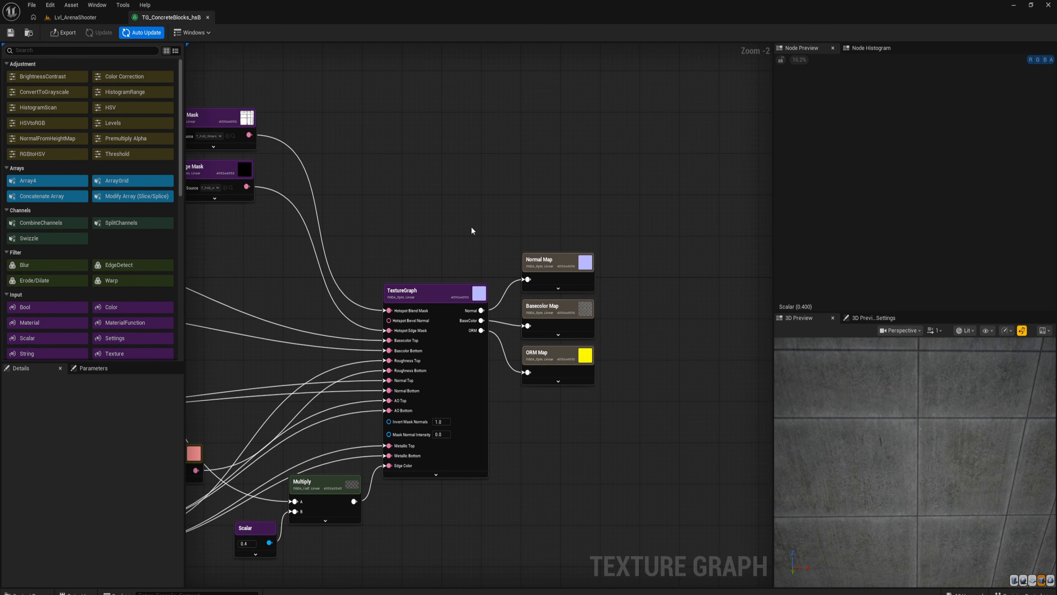
pyautogui.moveTo(395, 233); pyautogui.dragTo(261, 243, button='right')
pyautogui.scroll(1, 424, 270)
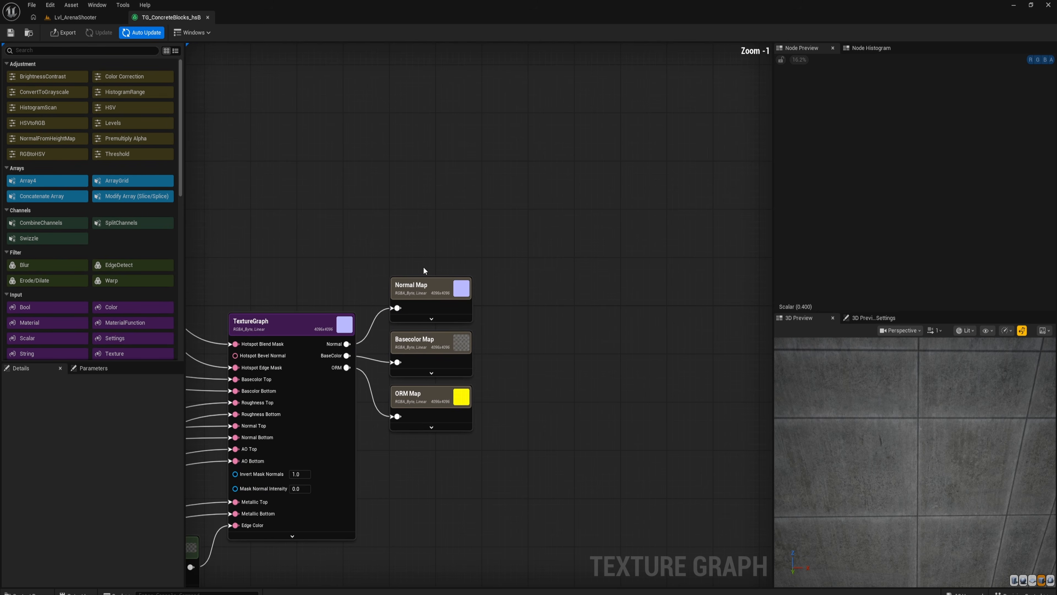
pyautogui.moveTo(372, 269); pyautogui.dragTo(374, 234, button='right')
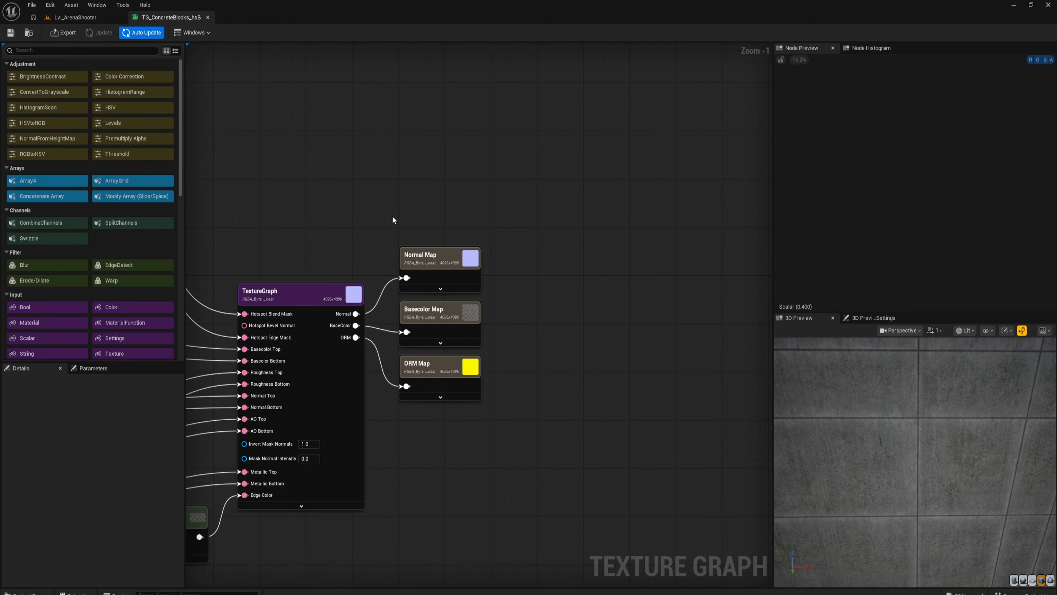
pyautogui.hotkey('ctrl', 'space')
pyautogui.scroll(-4, 56, 531)
pyautogui.scroll(3, 56, 525)
pyautogui.scroll(-3, 57, 526)
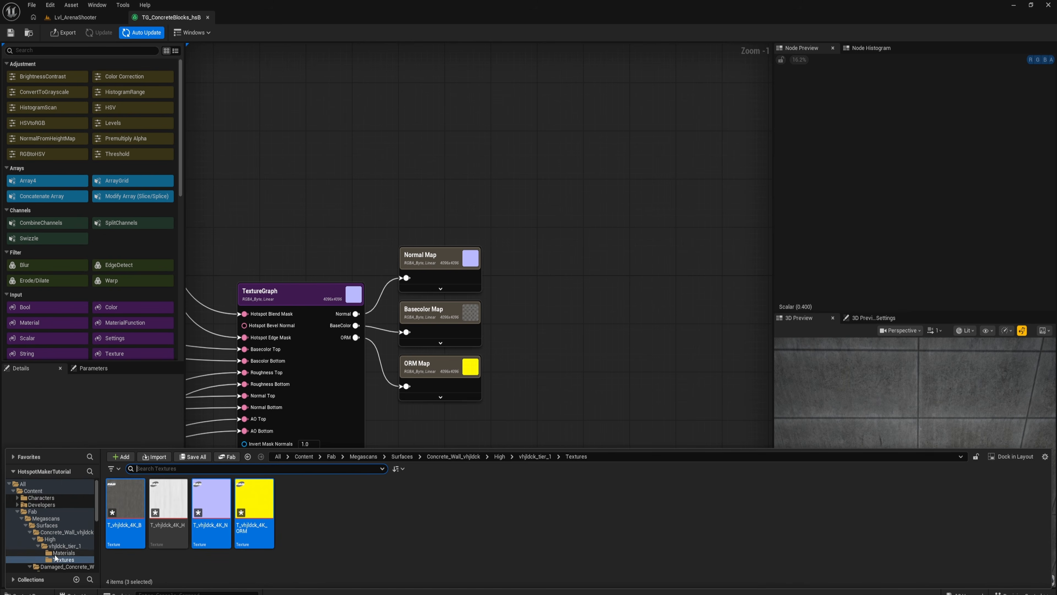
pyautogui.scroll(-2, 44, 519)
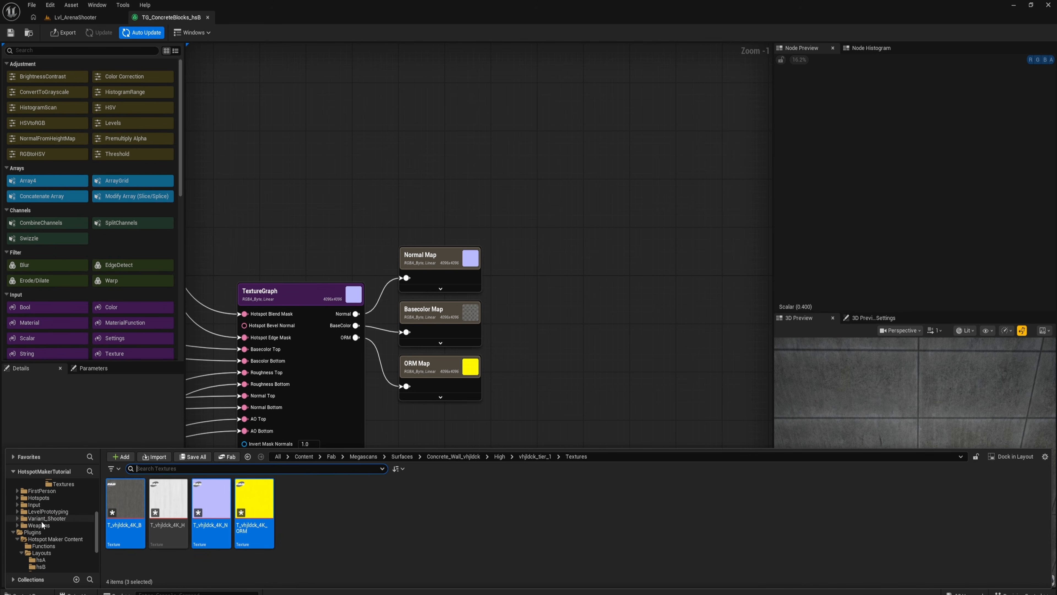
pyautogui.click(17, 498)
pyautogui.click(22, 505)
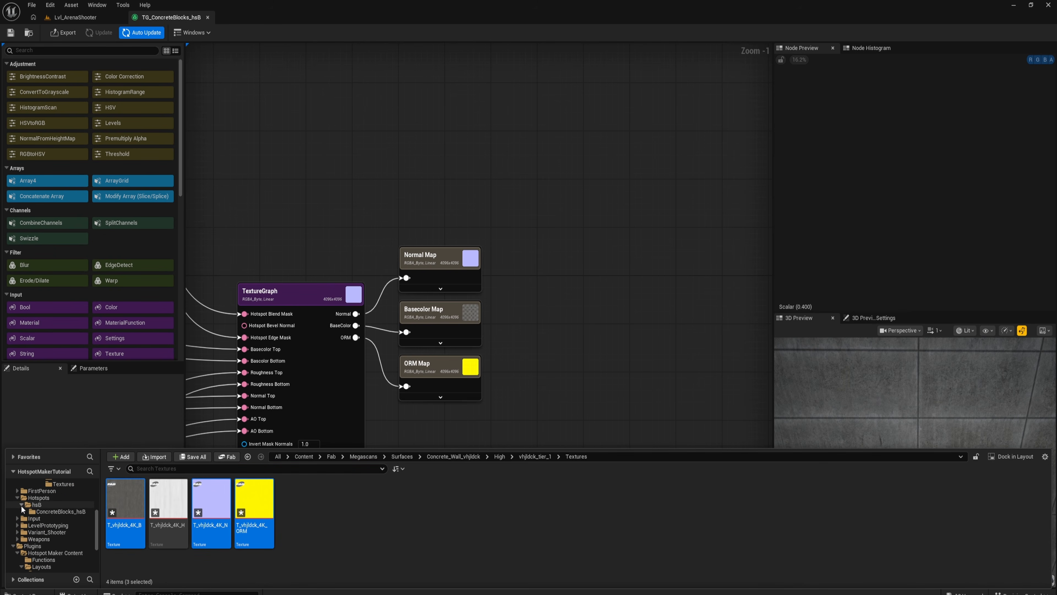
pyautogui.click(30, 511)
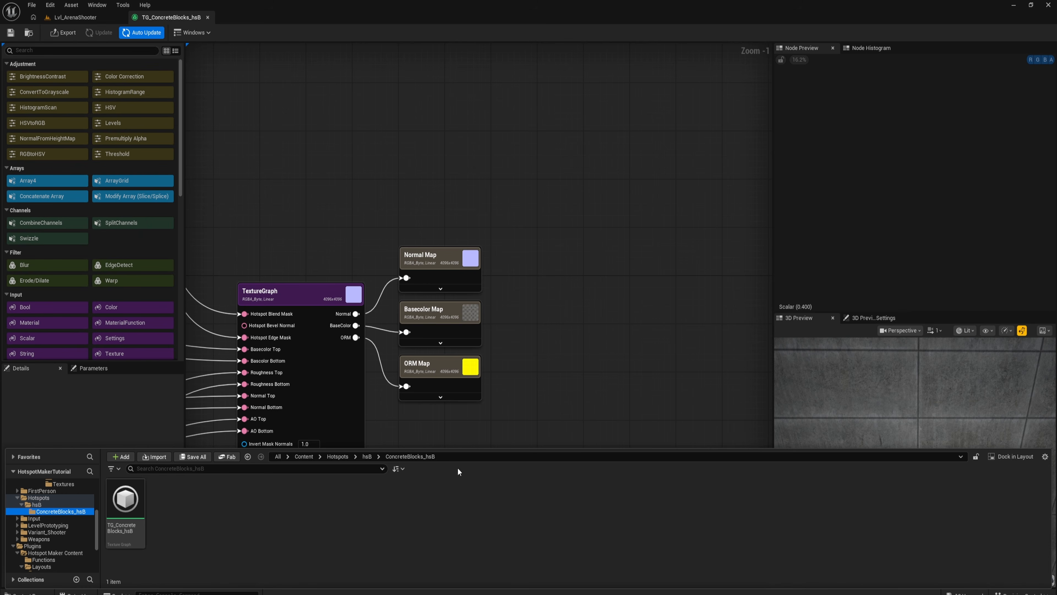
# - Copy the folder path /Game/Hotspots/hsB/ConcreteBlocks_hsB and set it as the export path of the Normal, Basecolor and ORM Map outputs
pyautogui.click(349, 457)
pyautogui.hotkey('ctrl', 'c')
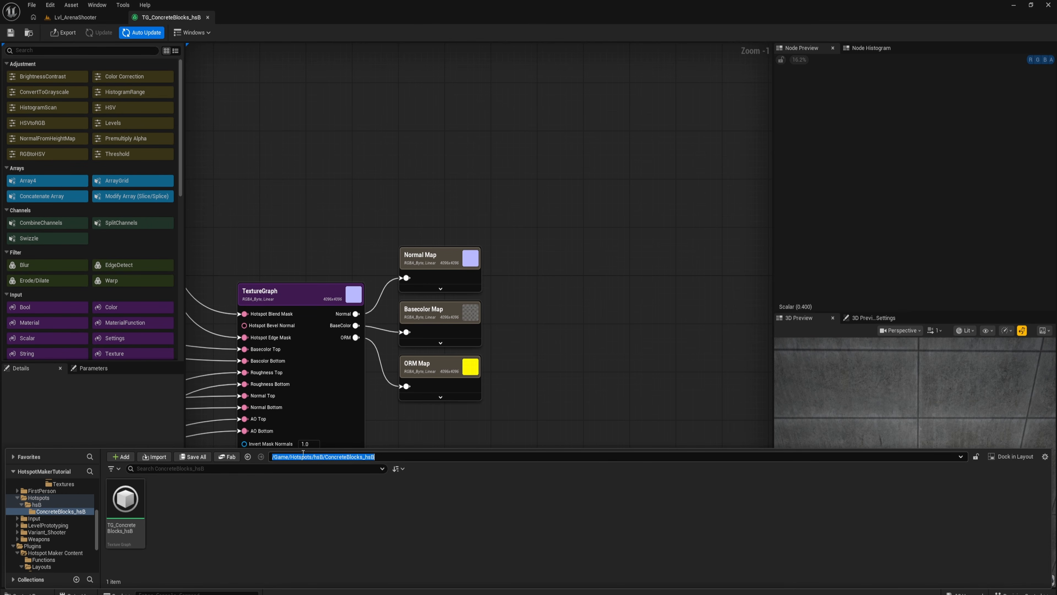
pyautogui.moveTo(403, 186); pyautogui.dragTo(531, 421)
pyautogui.click(79, 418)
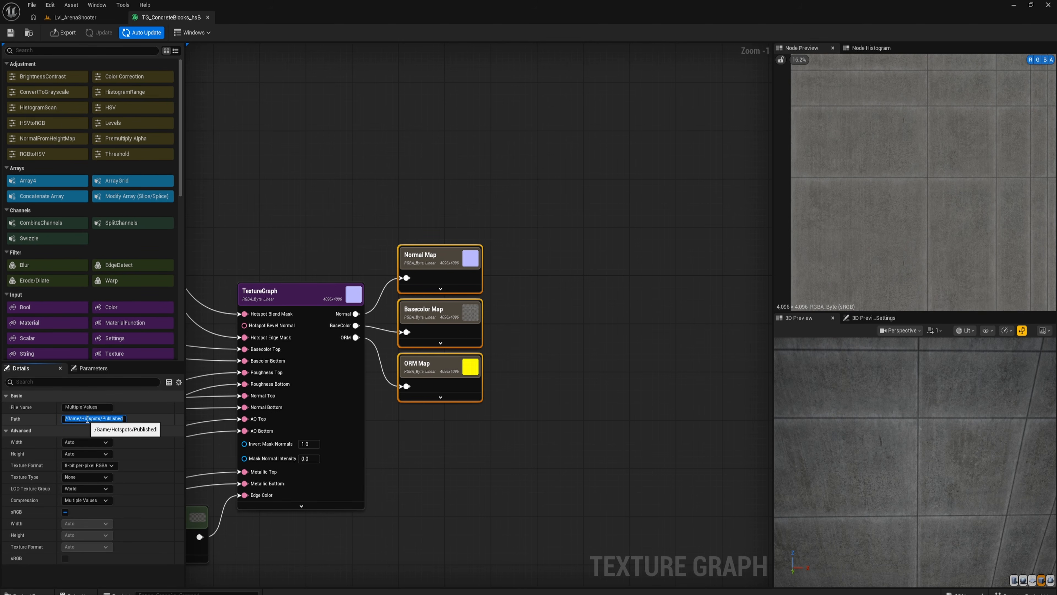
pyautogui.hotkey('ctrl', 'v')
pyautogui.press('Return')
pyautogui.click(593, 426)
# - Export the Basecolor, Normal and ORM maps from the texture graph
pyautogui.click(61, 34)
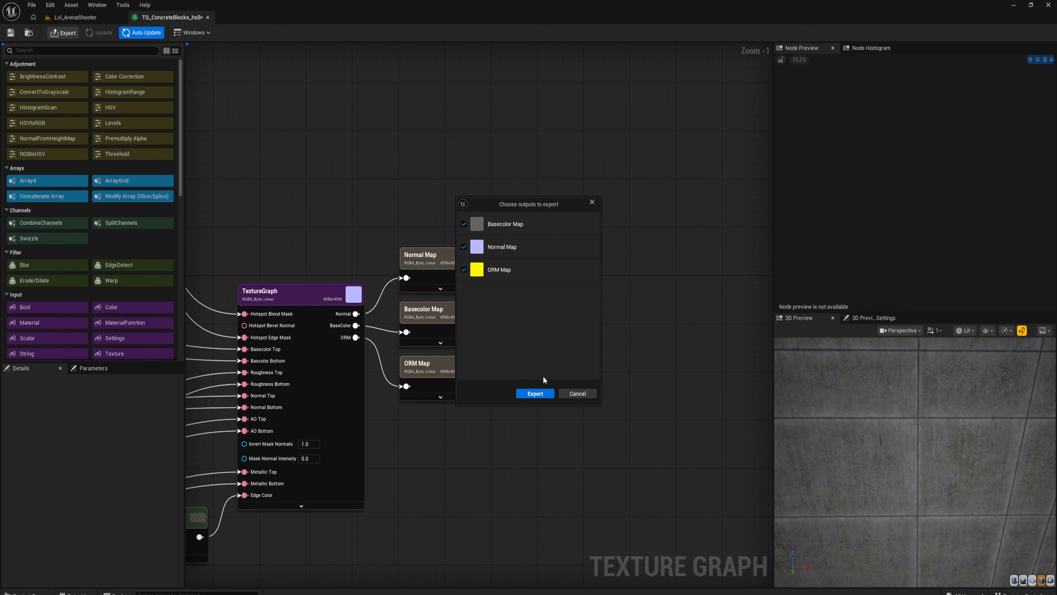
pyautogui.click(535, 393)
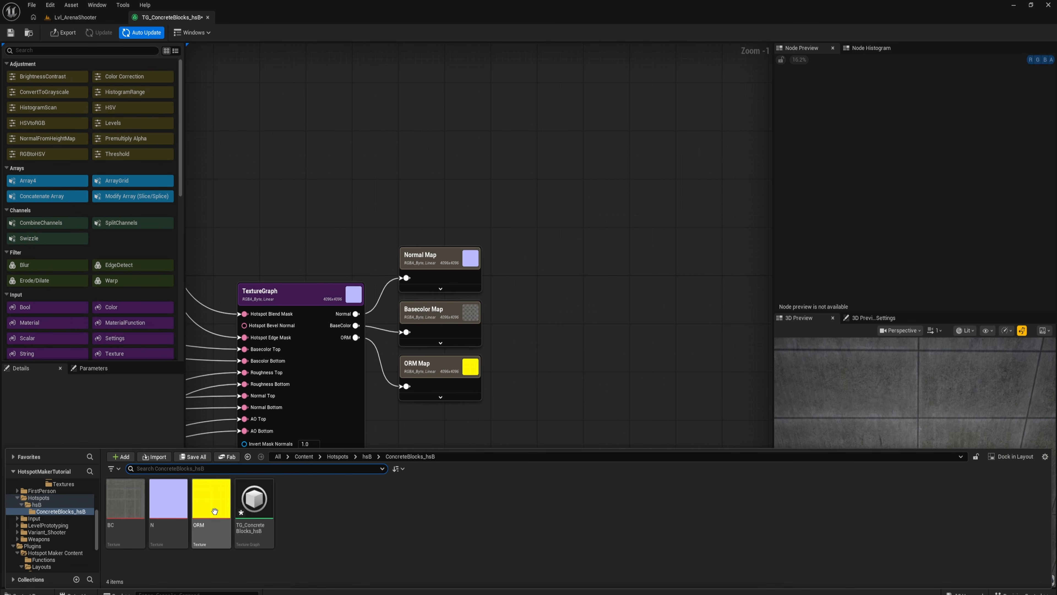
pyautogui.click(375, 508)
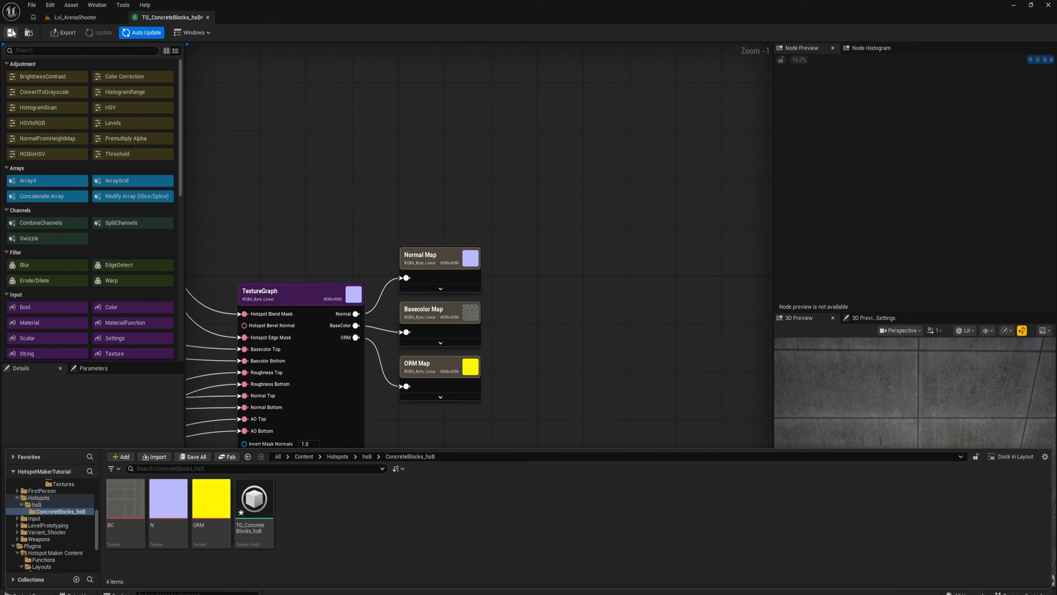
# - Switch to the Lvl_ArenaShooter level and save all the modified content, including the texture graph and exported maps
pyautogui.click(75, 17)
pyautogui.click(201, 469)
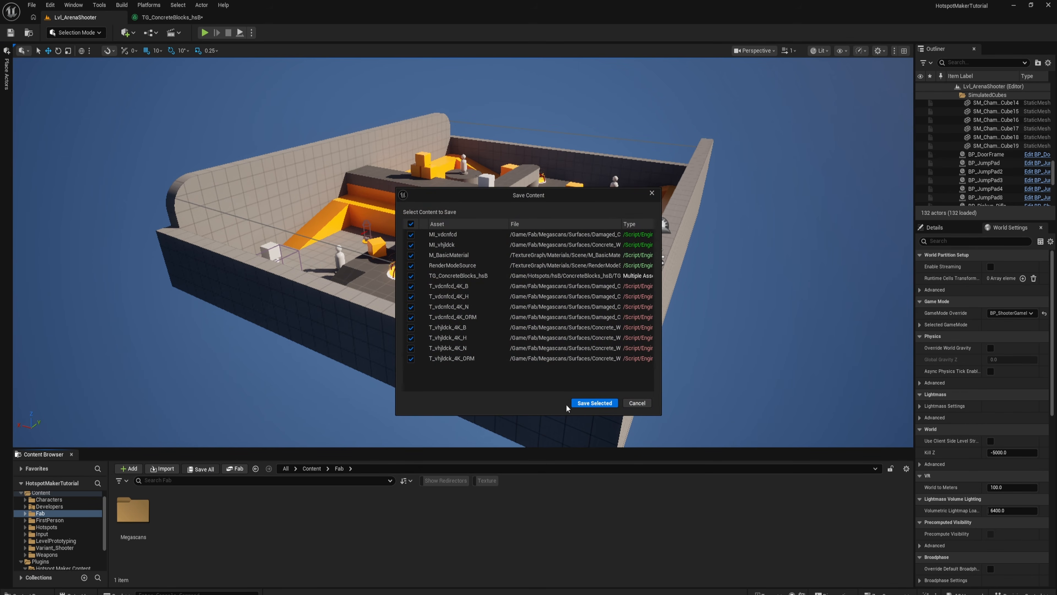
pyautogui.click(595, 402)
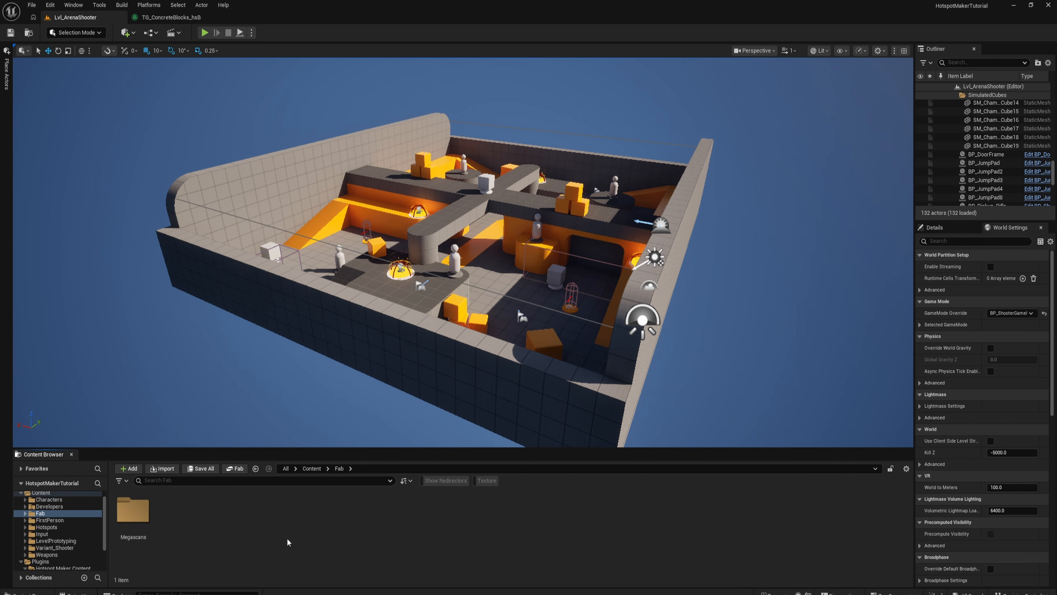
# - Create a material named M_HotspotBase from the BC texture in the Hotspots/hsB/ConcreteBlocks_hsB folder
pyautogui.scroll(-1, 52, 531)
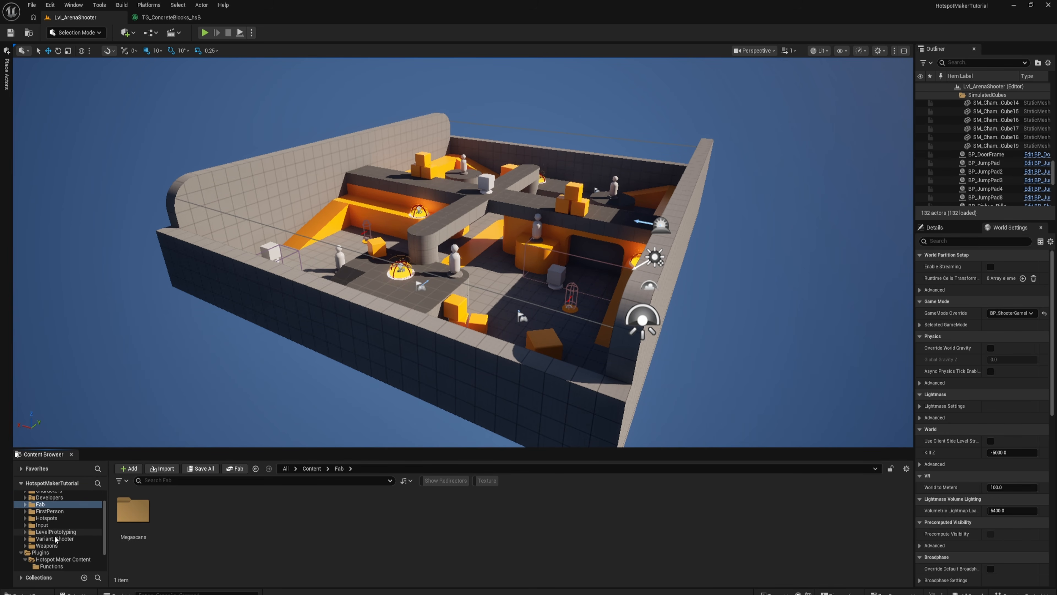
pyautogui.click(25, 518)
pyautogui.click(29, 525)
pyautogui.click(67, 531)
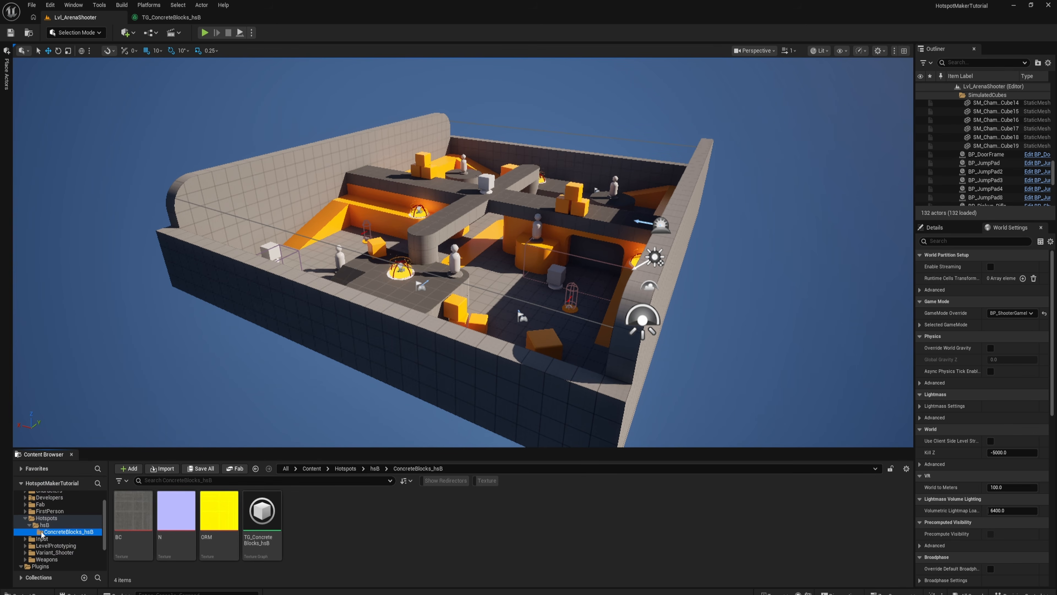
pyautogui.click(133, 517)
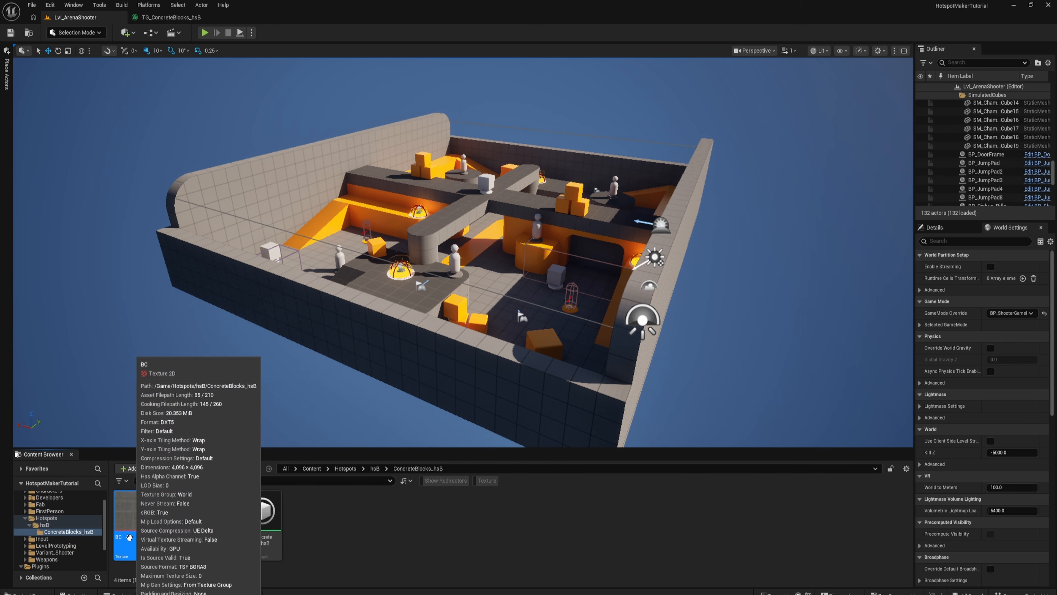
pyautogui.rightClick(133, 516)
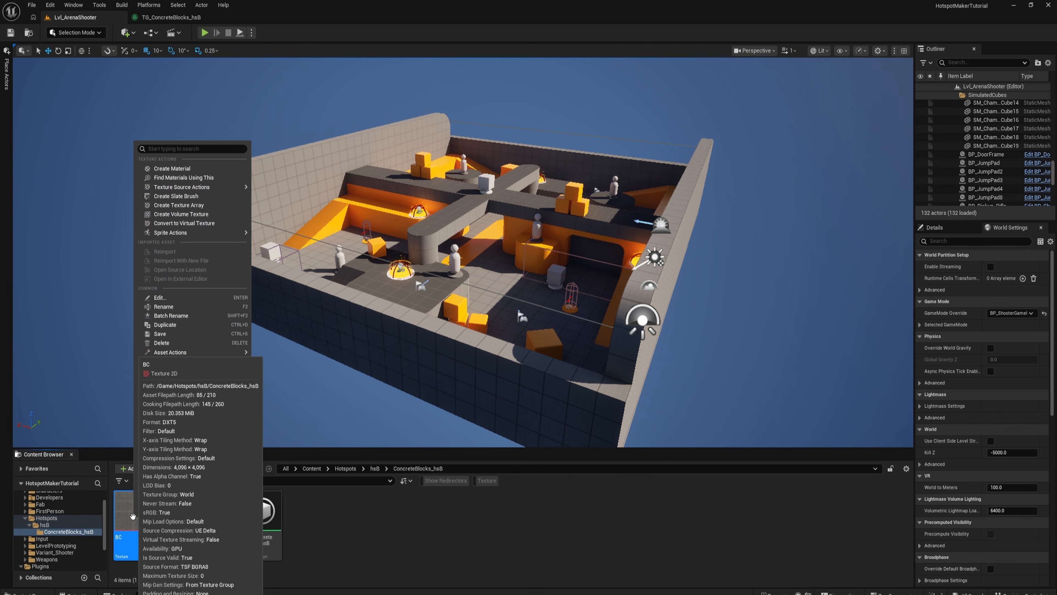
pyautogui.click(171, 168)
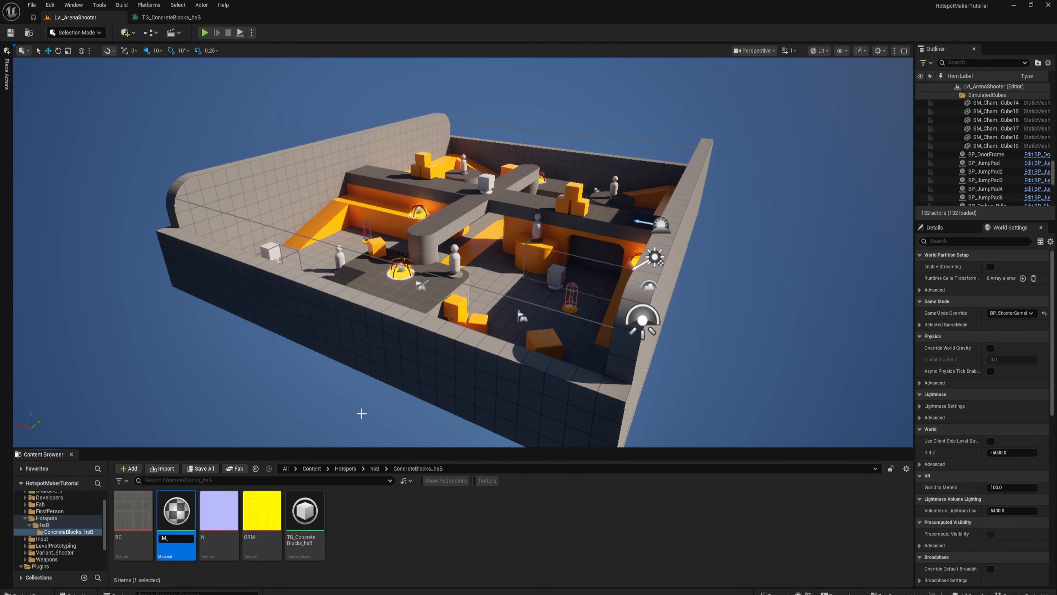
pyautogui.write('M_HotspotBase')
pyautogui.press('Return')
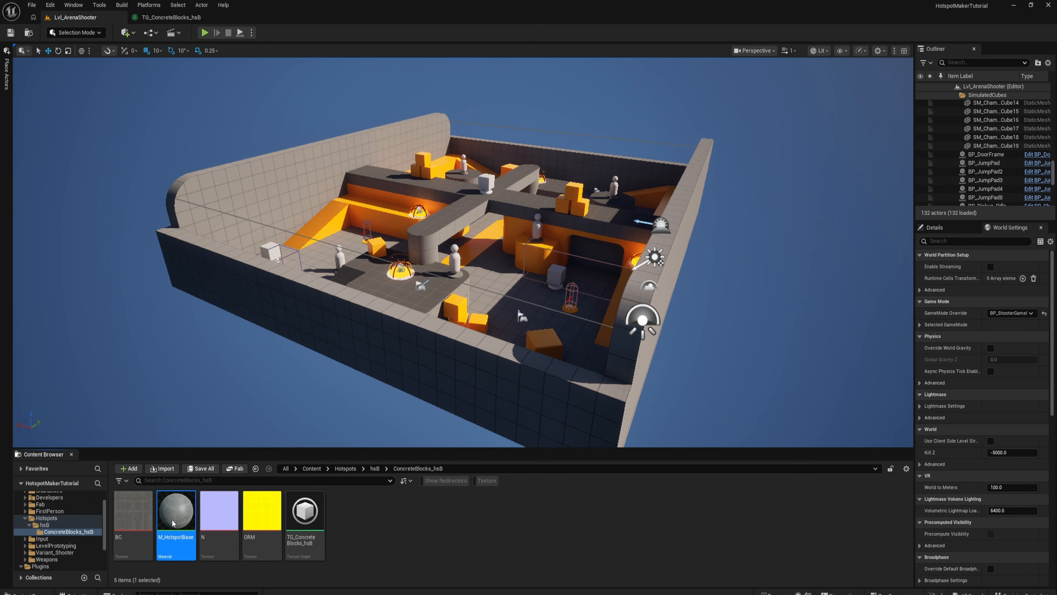
# - Open M_HotspotBase and add the N and ORM textures as separate texture samples in its graph
pyautogui.doubleClick(173, 523)
pyautogui.moveTo(424, 171); pyautogui.dragTo(280, 69)
pyautogui.moveTo(219, 515); pyautogui.dragTo(349, 261)
pyautogui.moveTo(262, 510); pyautogui.dragTo(305, 338)
pyautogui.moveTo(308, 280); pyautogui.dragTo(362, 192, button='right')
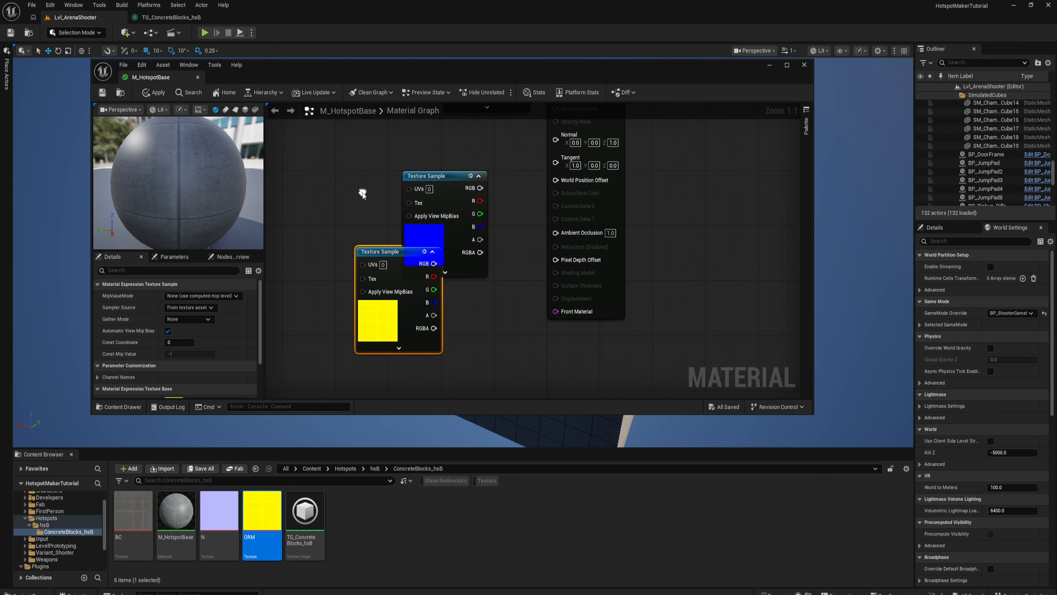
pyautogui.moveTo(382, 250); pyautogui.dragTo(363, 320)
pyautogui.moveTo(373, 233); pyautogui.dragTo(359, 300, button='right')
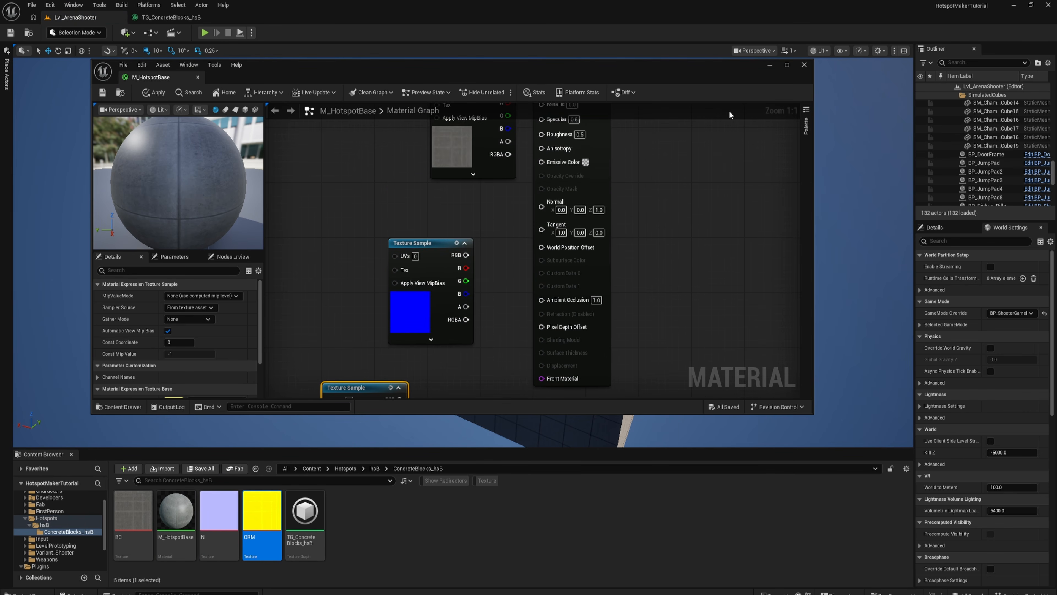
# - Maximize the material editor, connect the BC sample's RGB to Base Color and line up the N sample below it
pyautogui.click(788, 65)
pyautogui.moveTo(413, 177); pyautogui.dragTo(432, 368, button='right')
pyautogui.moveTo(451, 247); pyautogui.dragTo(559, 255)
pyautogui.click(412, 235)
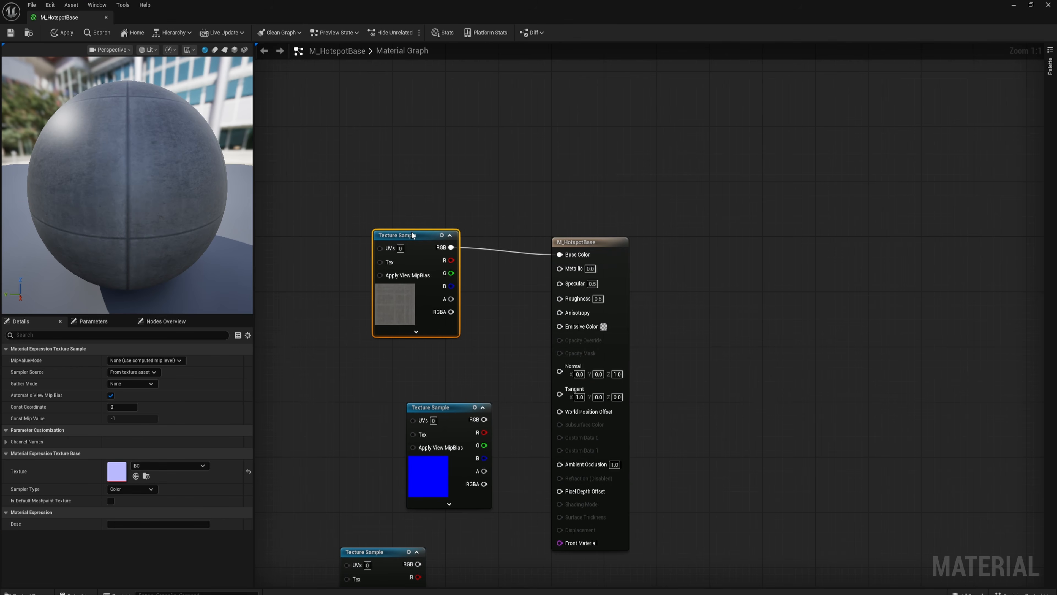
pyautogui.moveTo(416, 200); pyautogui.dragTo(453, 124, button='right')
pyautogui.moveTo(478, 334); pyautogui.dragTo(430, 314)
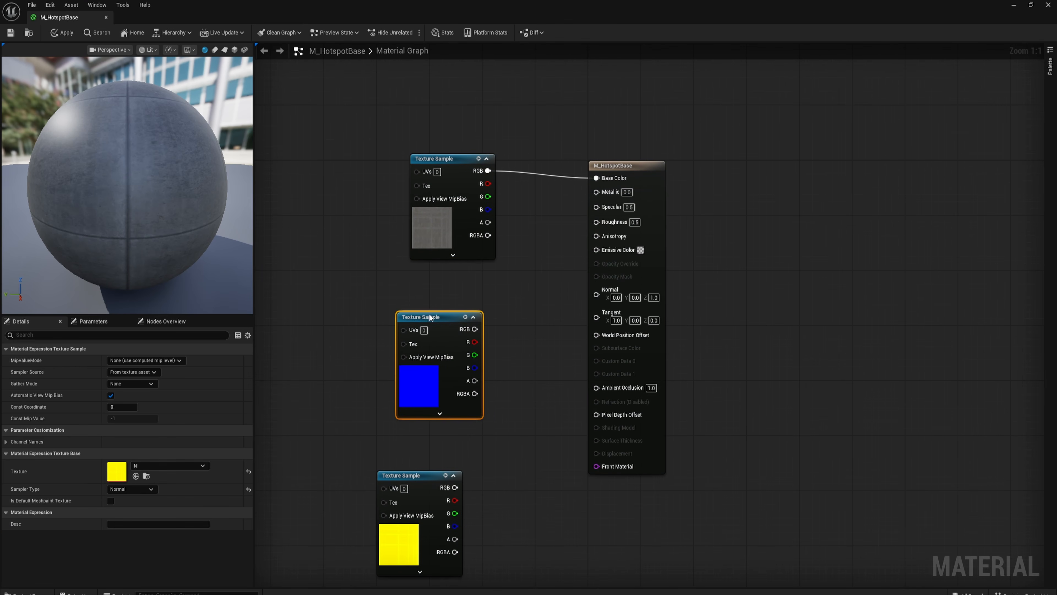
# - Convert the BC texture sample to a parameter named Albedo
pyautogui.click(435, 159)
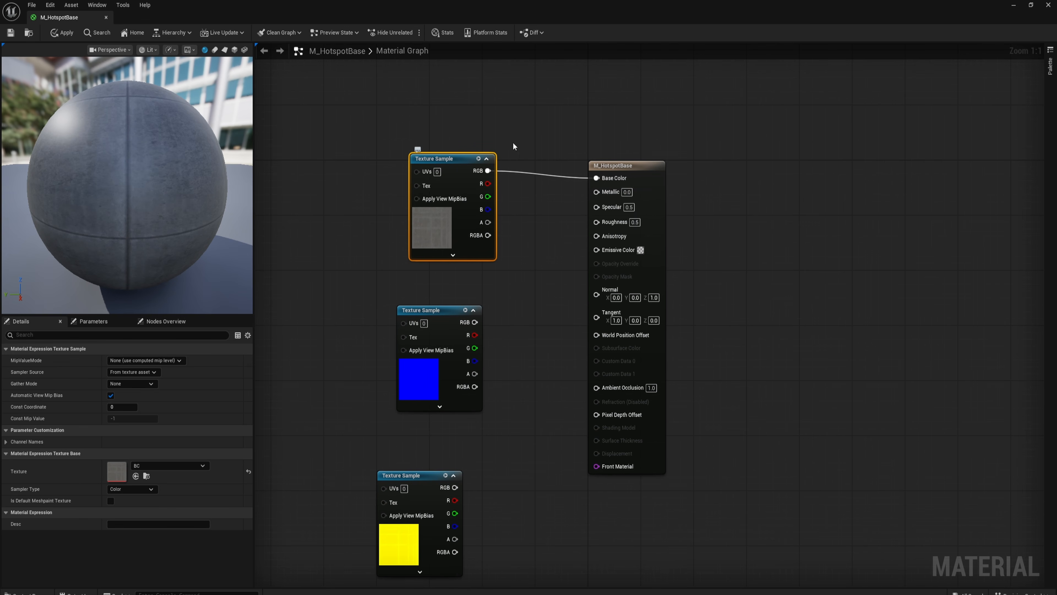
pyautogui.moveTo(513, 143); pyautogui.dragTo(487, 182, button='right')
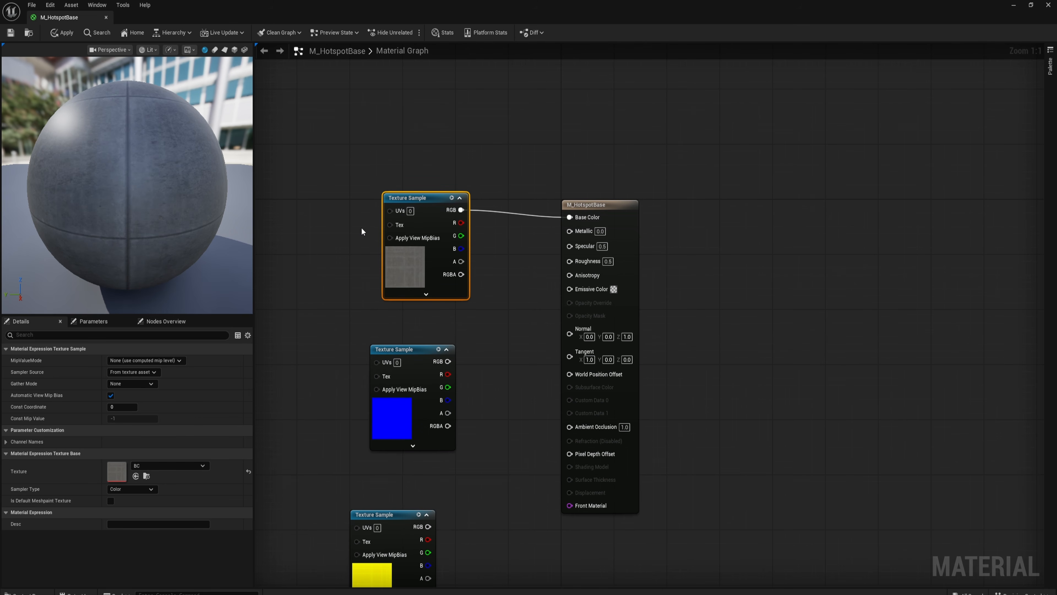
pyautogui.rightClick(422, 196)
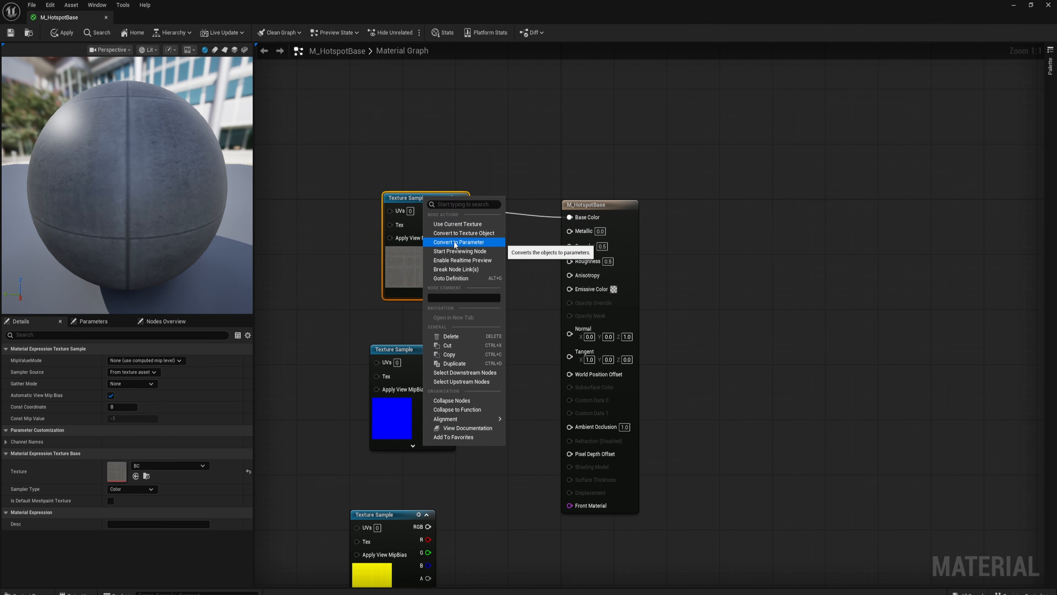
pyautogui.click(464, 241)
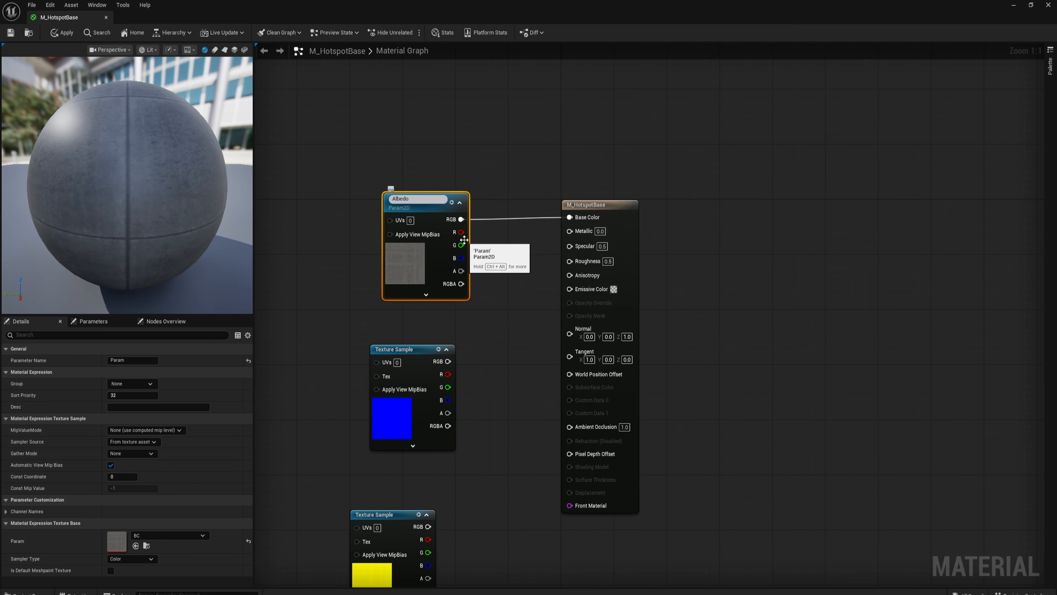
pyautogui.press('Return')
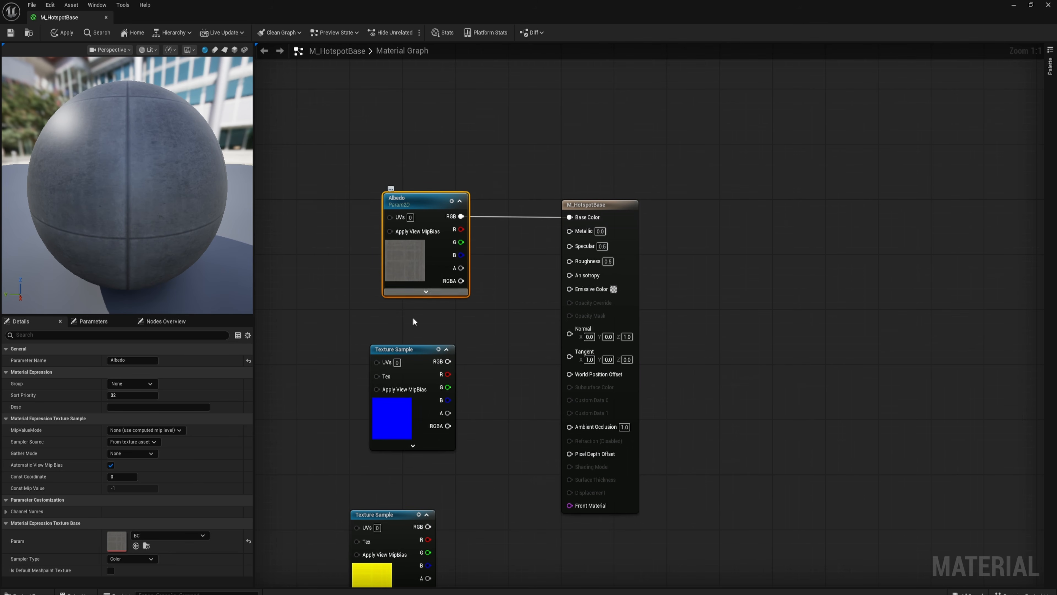
# - Connect the N sample's RGB to Normal and the ORM sample's RGB to Ambient Occlusion
pyautogui.moveTo(409, 353); pyautogui.dragTo(569, 334)
pyautogui.moveTo(502, 447); pyautogui.dragTo(507, 363, button='right')
pyautogui.moveTo(433, 443); pyautogui.dragTo(590, 333)
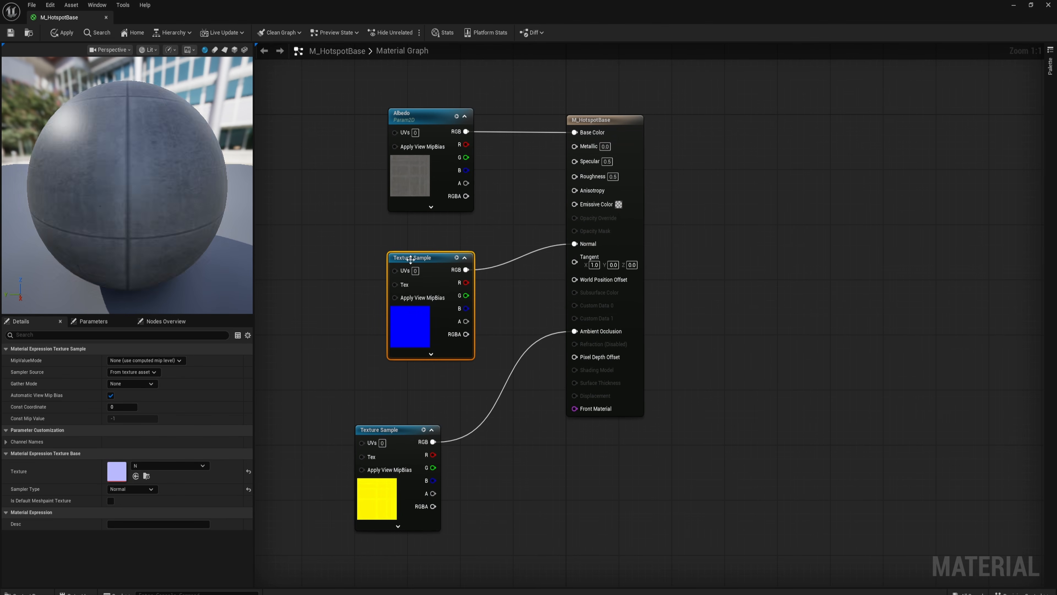
# - Convert the N and ORM texture samples to parameters named Normal and ORM
pyautogui.rightClick(416, 259)
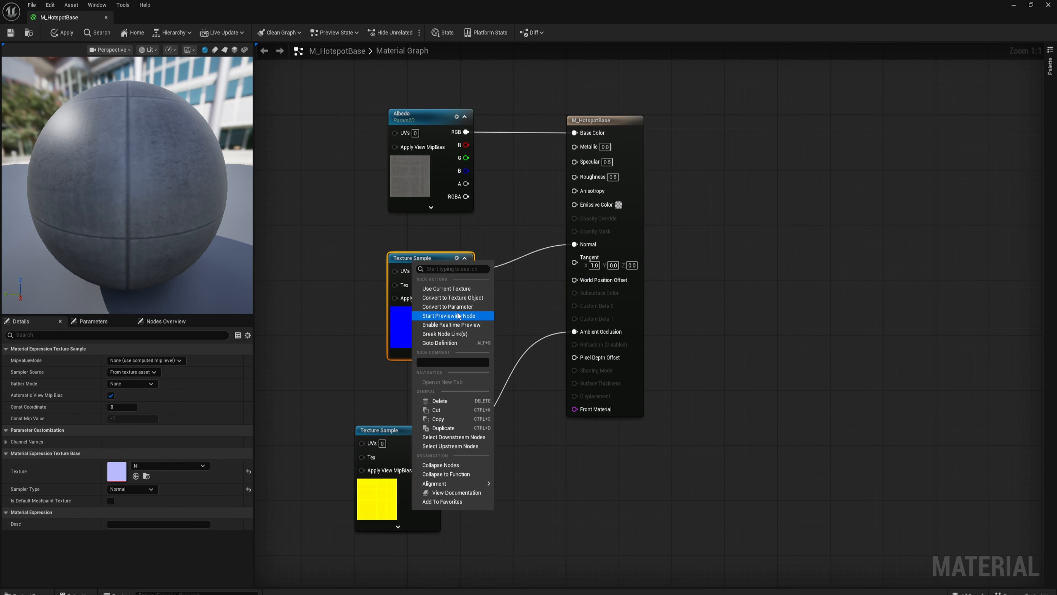
pyautogui.click(451, 306)
pyautogui.write('Normal')
pyautogui.press('Return')
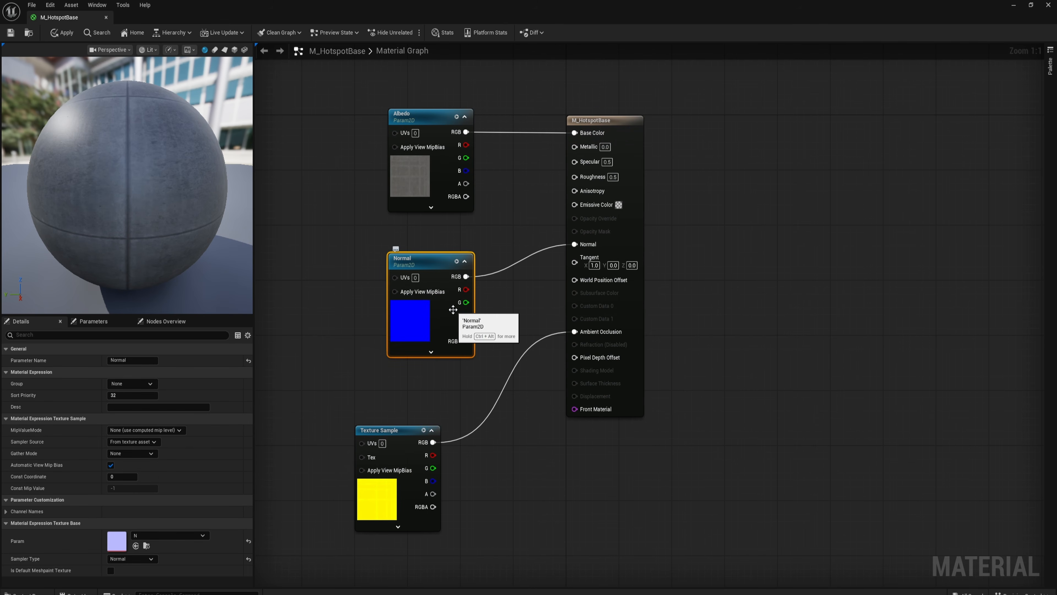
pyautogui.rightClick(392, 435)
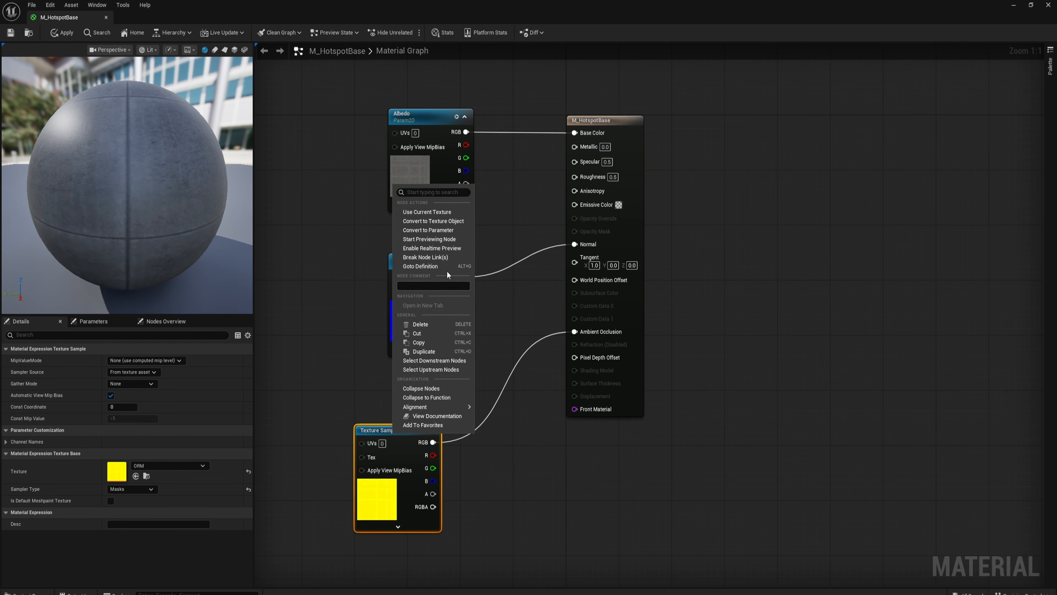
pyautogui.click(434, 229)
pyautogui.write('ORM')
pyautogui.press('Return')
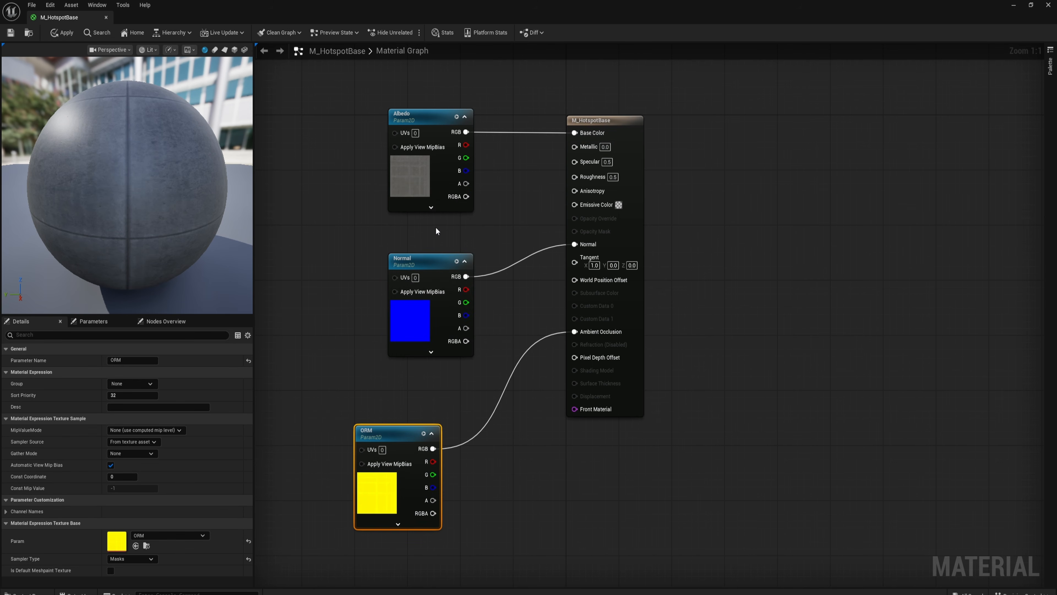
# - Replace the ORM node's RGB link by connecting R to Ambient Occlusion, G to Roughness and B to Metallic
pyautogui.keyDown('alt'); pyautogui.click(460, 444); pyautogui.keyUp('alt')
pyautogui.moveTo(432, 461); pyautogui.dragTo(574, 332)
pyautogui.moveTo(429, 474); pyautogui.dragTo(575, 176)
pyautogui.moveTo(429, 487); pyautogui.dragTo(536, 180)
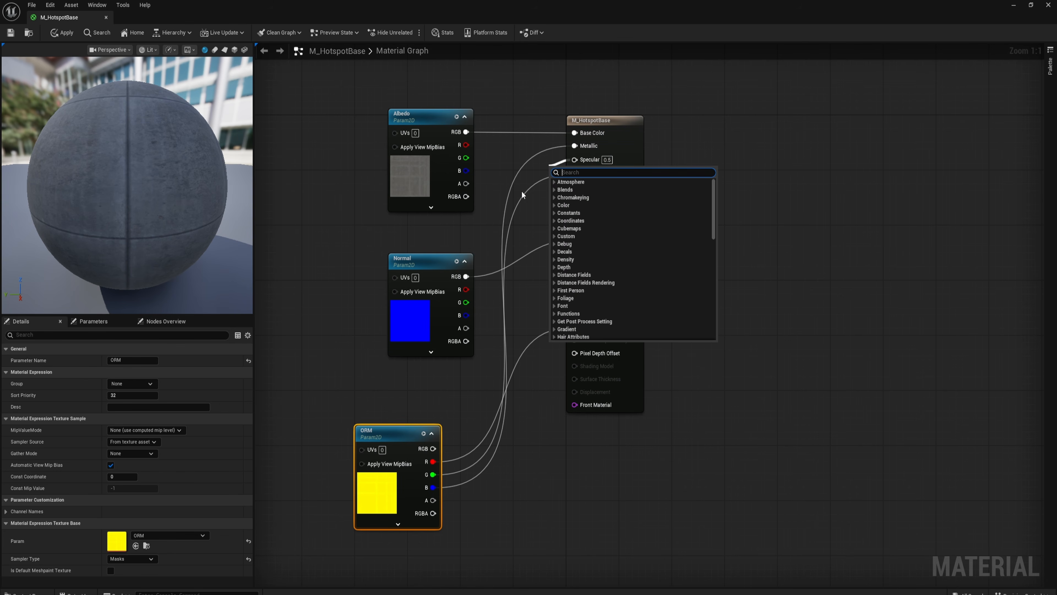
# - Add a constant with value 0.5 beside the material output node and connect it to Specular
pyautogui.click(536, 170)
pyautogui.press('1')
pyautogui.click(540, 158)
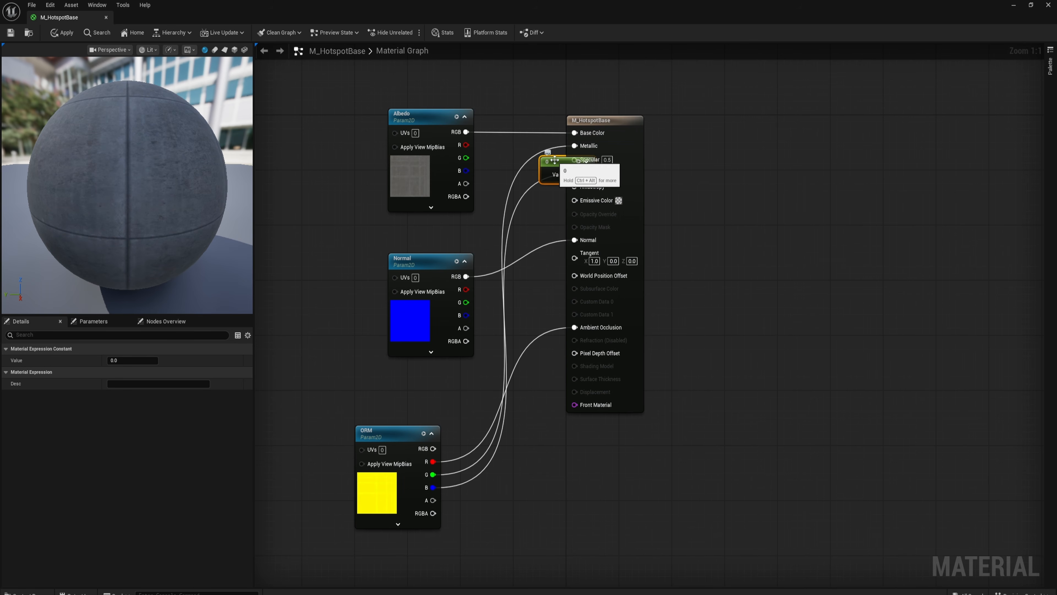
pyautogui.moveTo(604, 120); pyautogui.dragTo(677, 122)
pyautogui.moveTo(563, 161); pyautogui.dragTo(550, 154)
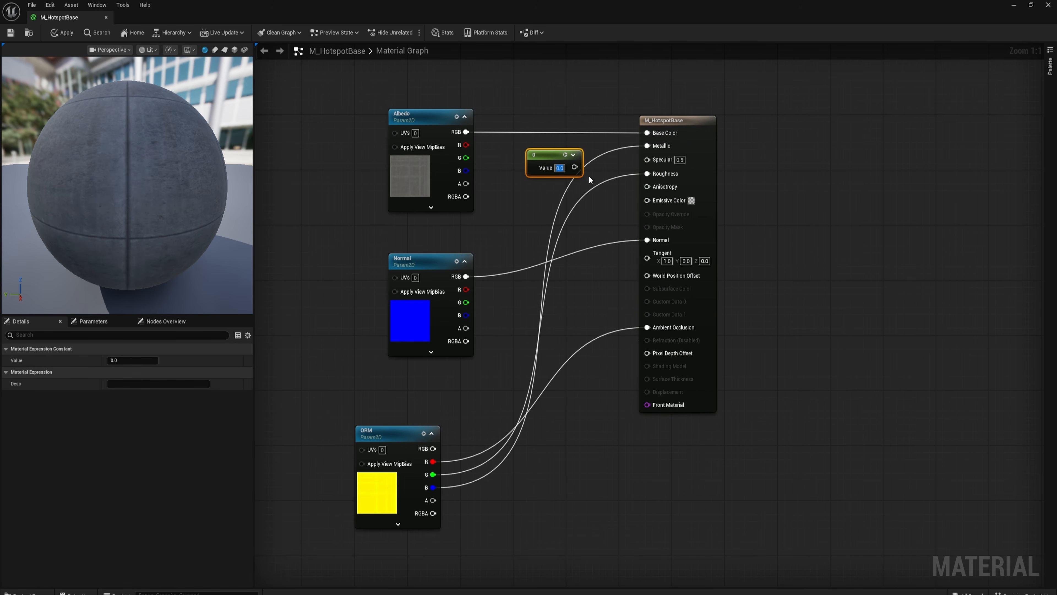
pyautogui.moveTo(575, 167); pyautogui.dragTo(647, 159)
# - Convert the 0.5 constant to a parameter named Specular
pyautogui.rightClick(540, 152)
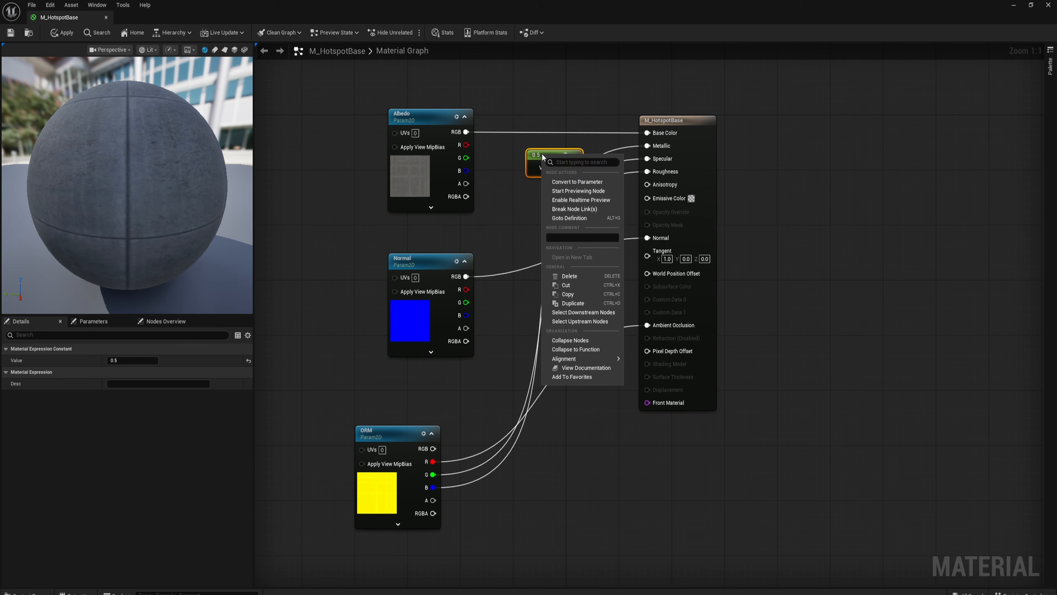
pyautogui.click(580, 185)
pyautogui.write('Specular')
pyautogui.press('Return')
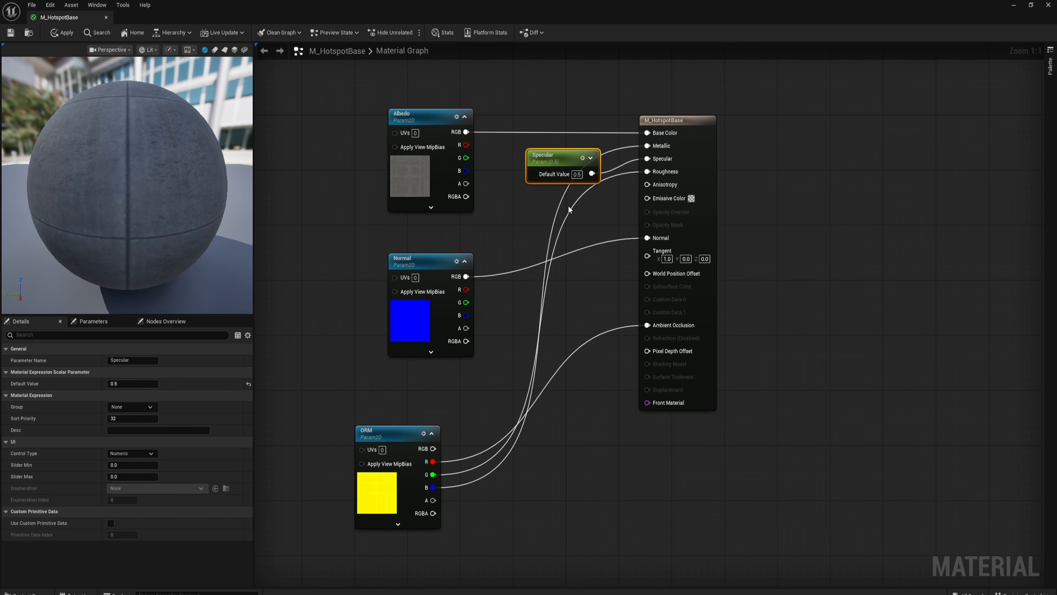
# - Apply the changes to M_HotspotBase, save it and close the material editor
pyautogui.click(53, 30)
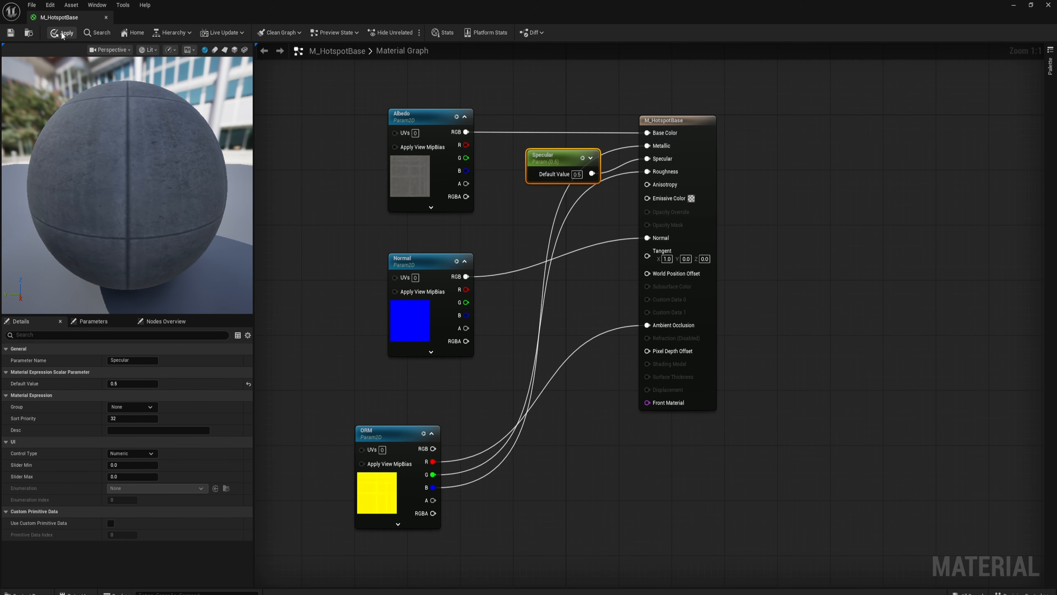
pyautogui.click(9, 36)
pyautogui.scroll(-1, 417, 254)
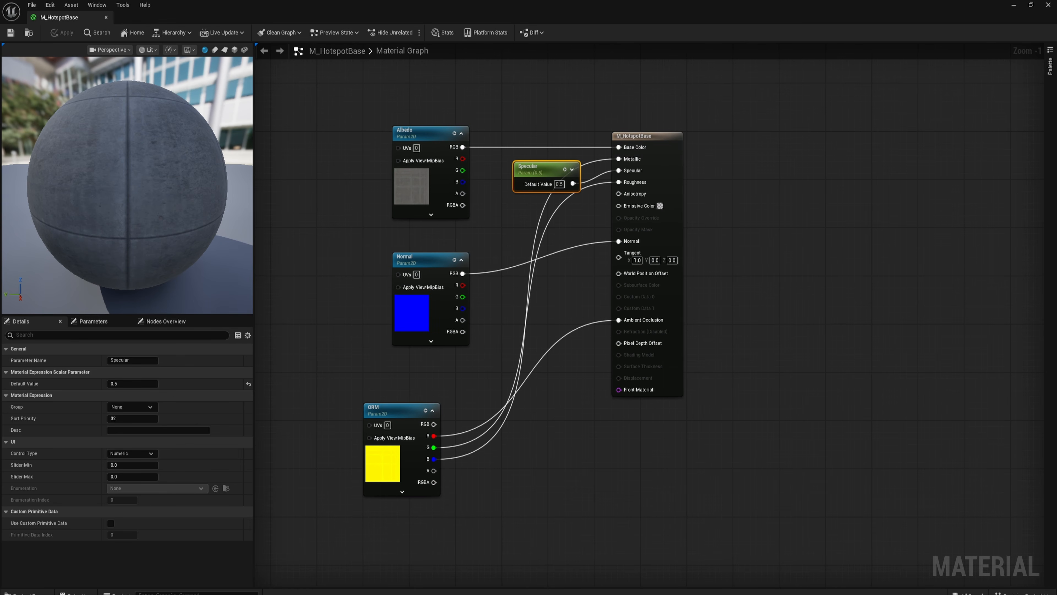
pyautogui.moveTo(311, 105); pyautogui.dragTo(308, 156, button='right')
pyautogui.click(1048, 5)
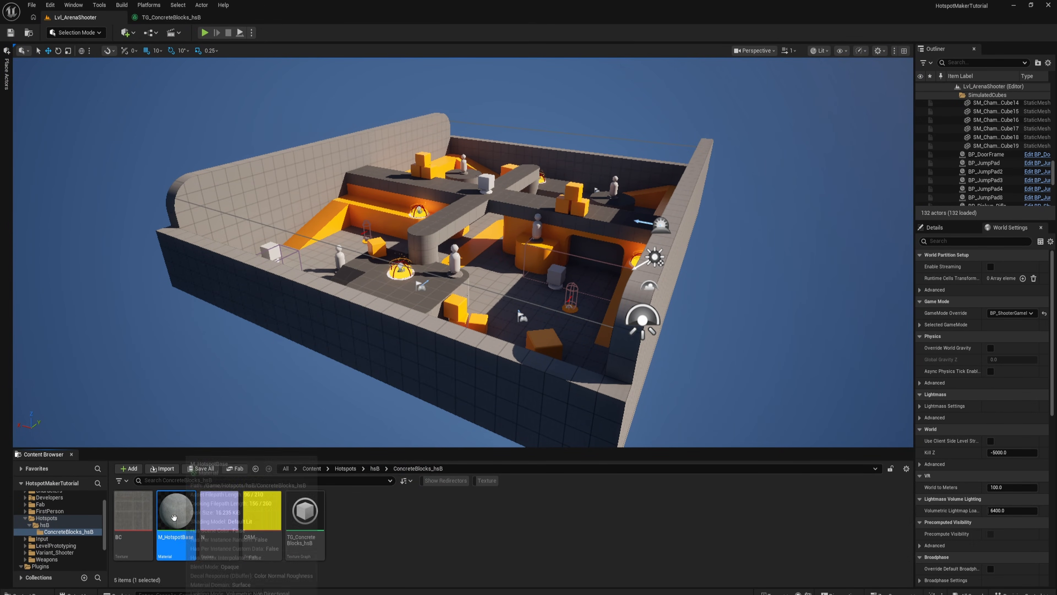
# - Create a material instance of M_HotspotBase named MI_ConcreteBlocks_hsB and save it
pyautogui.rightClick(185, 528)
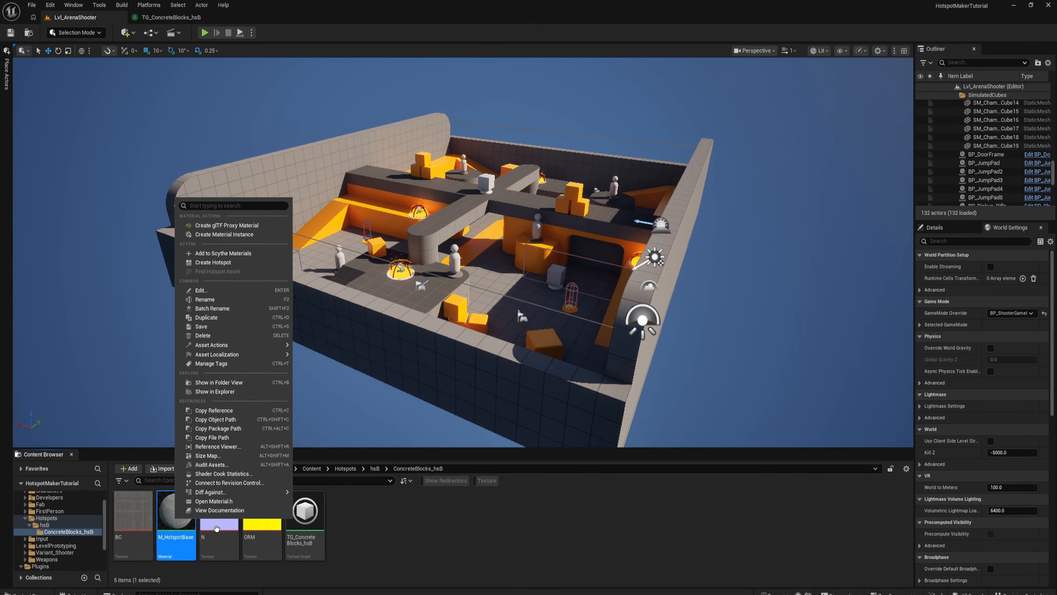
pyautogui.click(239, 234)
pyautogui.write('MI_Conc')
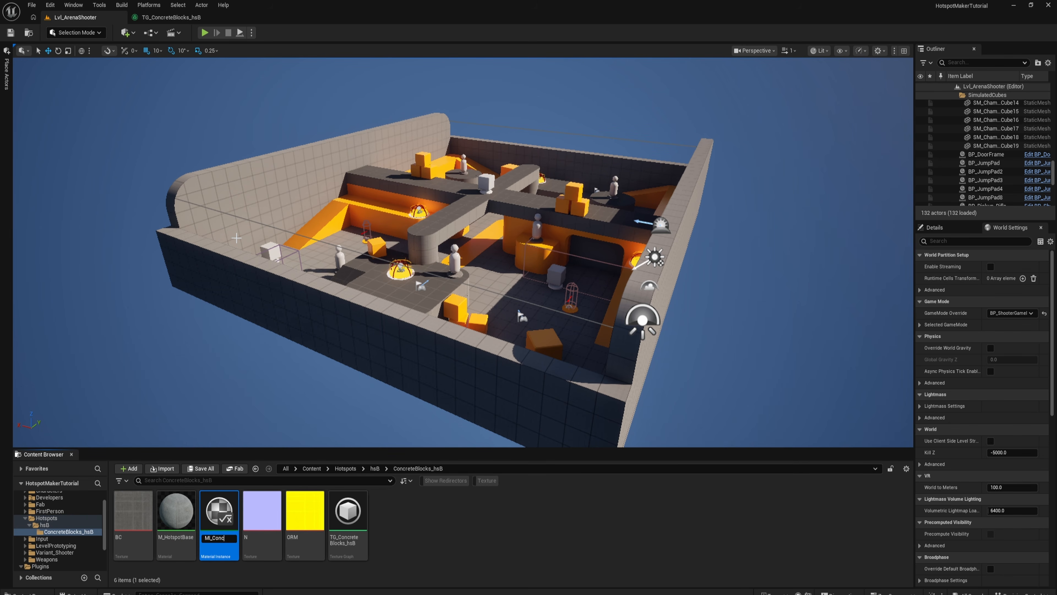
pyautogui.write('reteB')
pyautogui.write('locks_hsB')
pyautogui.press('Return')
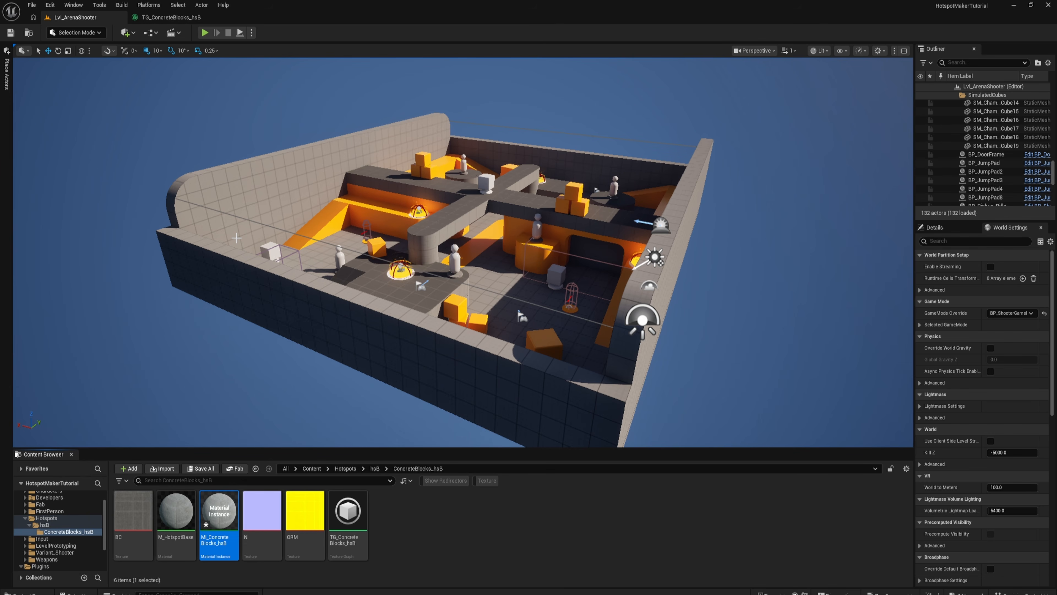
pyautogui.hotkey('ctrl', 's')
# - Move M_HotspotBase up into the Hotspots folder
pyautogui.click(484, 529)
pyautogui.click(181, 528)
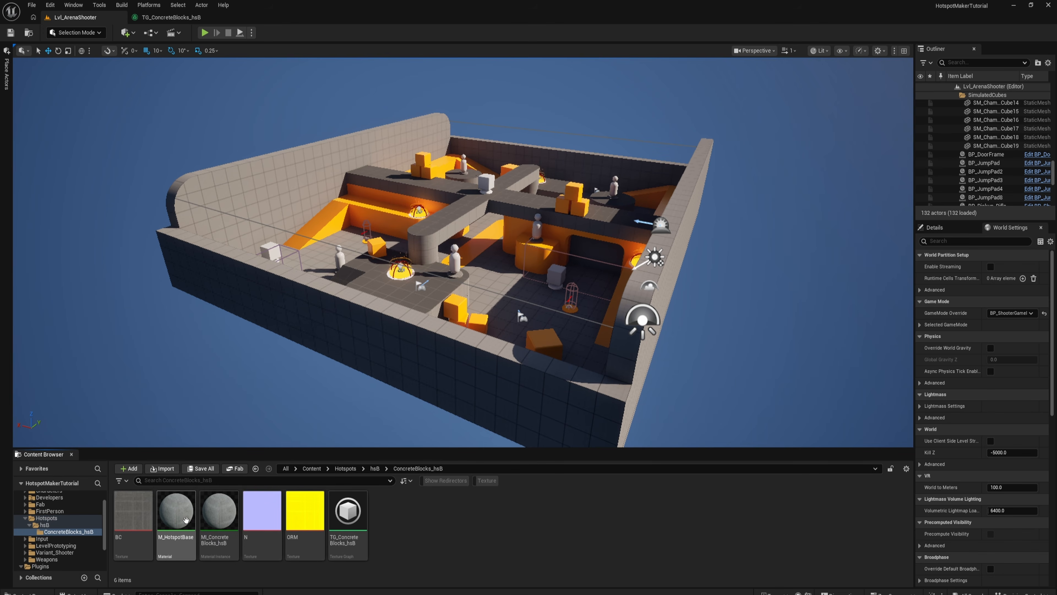
pyautogui.moveTo(180, 528); pyautogui.dragTo(47, 518)
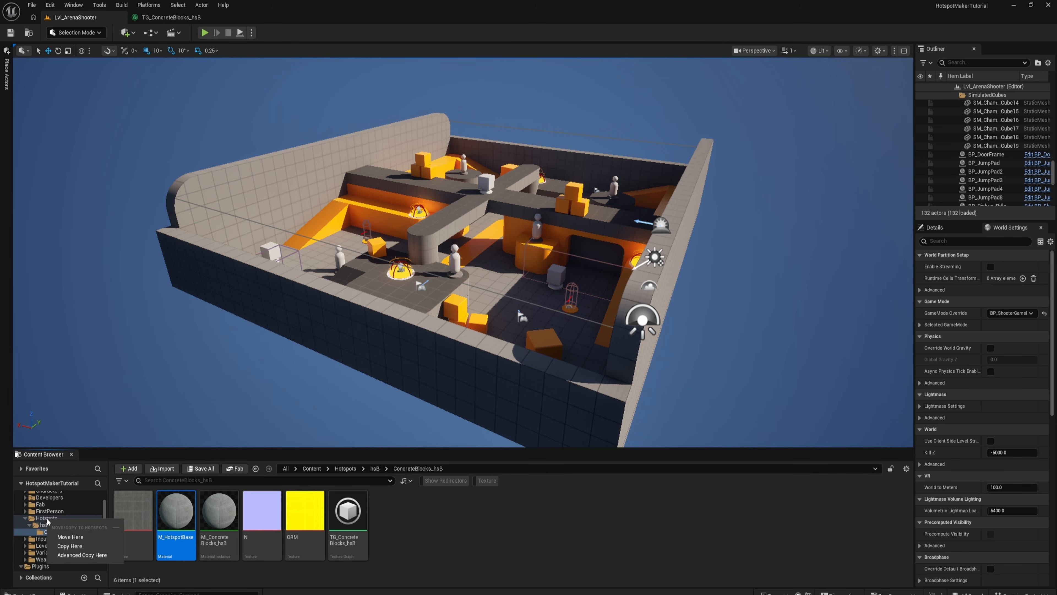
pyautogui.click(71, 540)
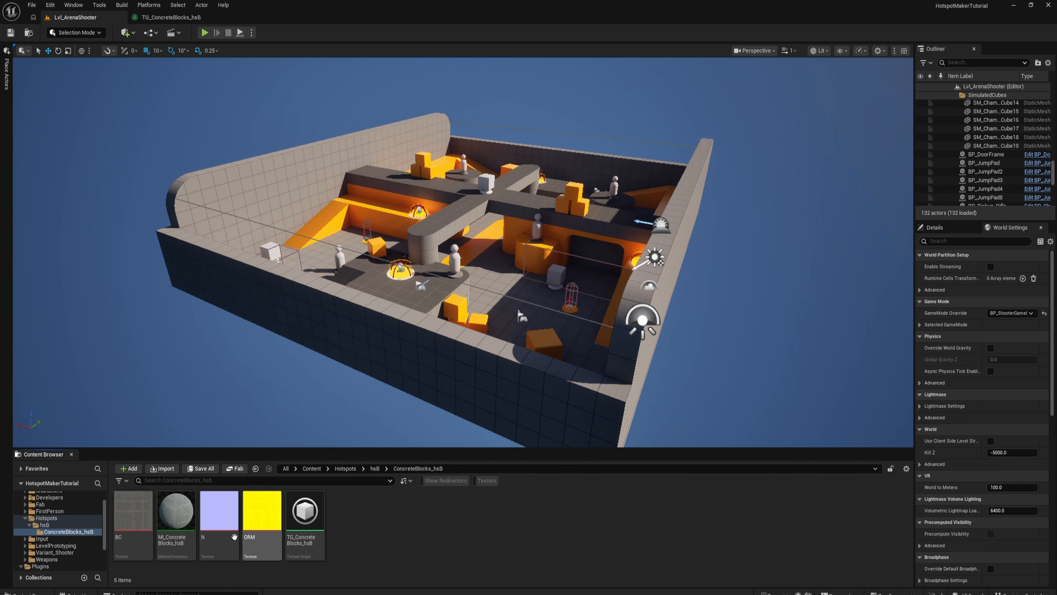
# - Create a hotspot asset named HSD_hsB from MI_ConcreteBlocks_hsB and move it into the hsB folder
pyautogui.click(184, 516)
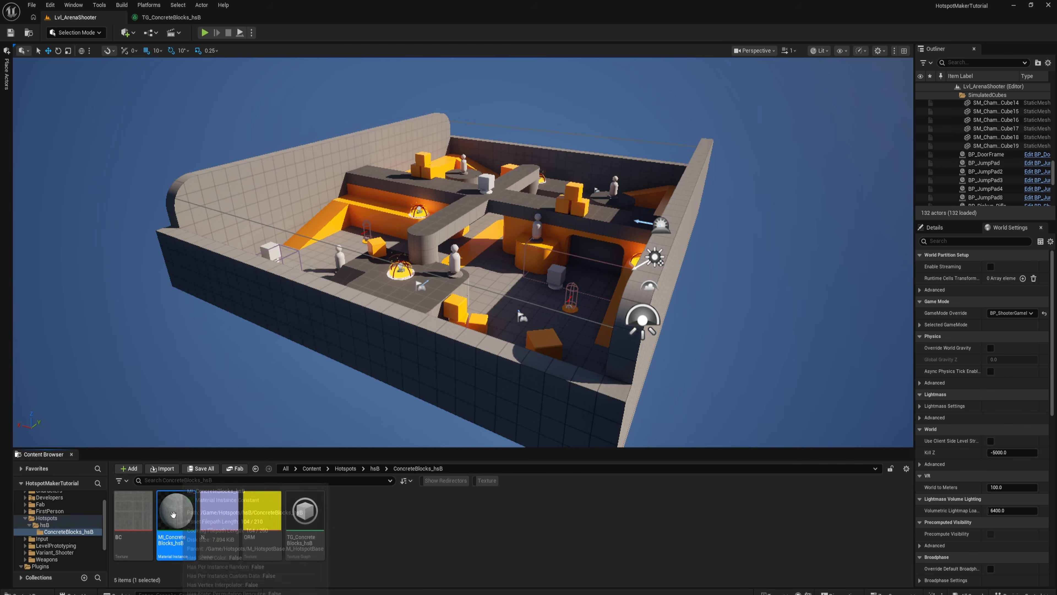
pyautogui.rightClick(184, 516)
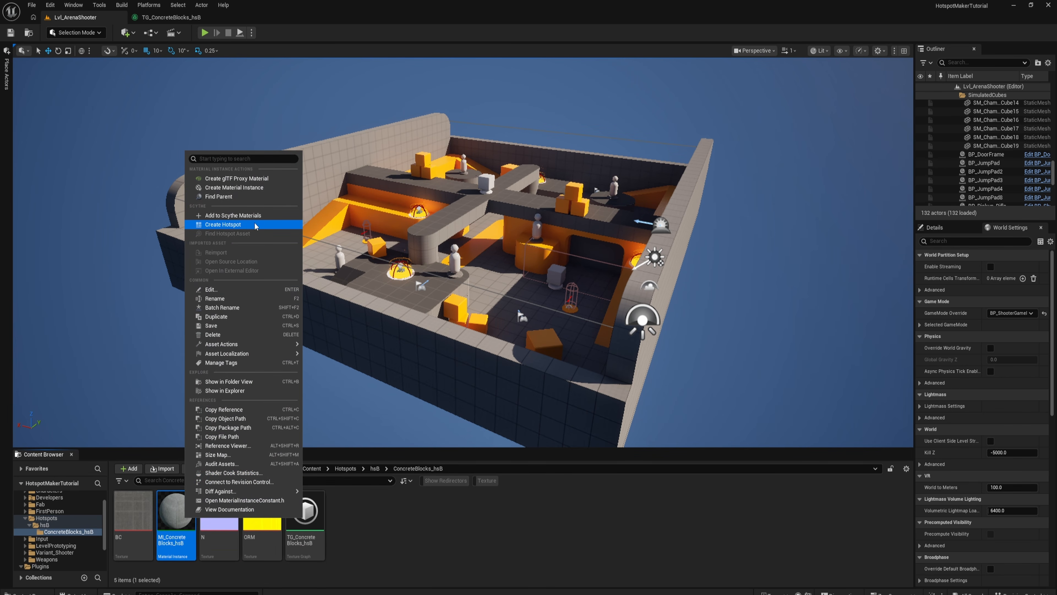
pyautogui.click(226, 225)
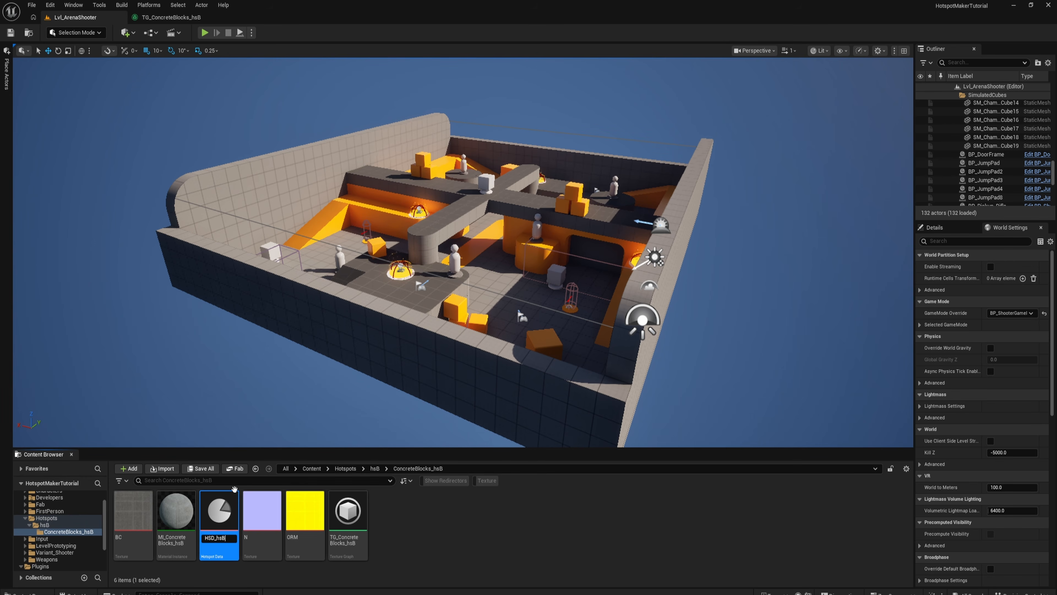
pyautogui.press('Return')
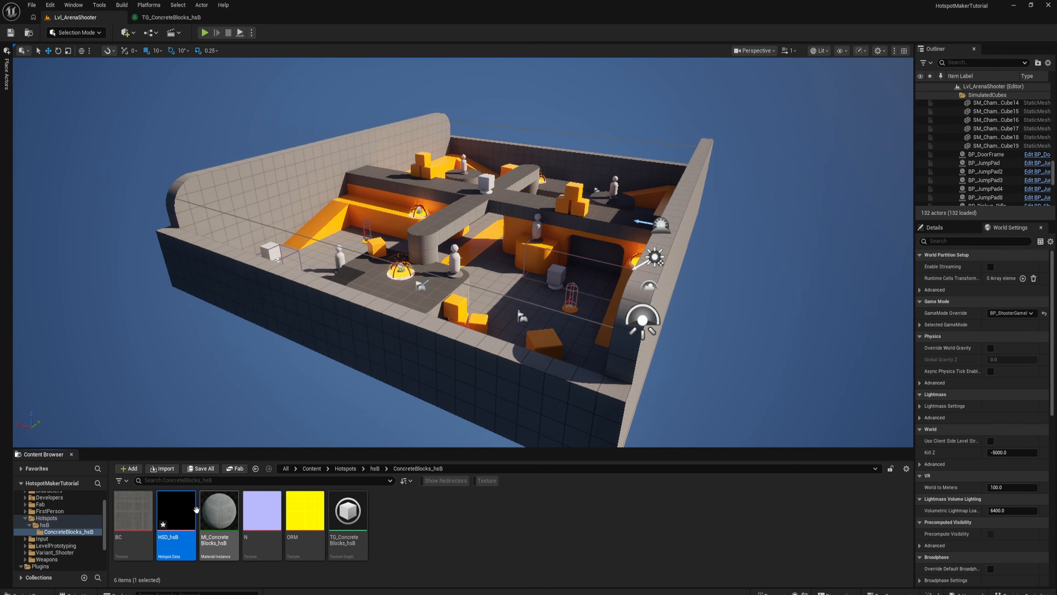
pyautogui.moveTo(182, 519); pyautogui.dragTo(47, 526)
pyautogui.click(63, 540)
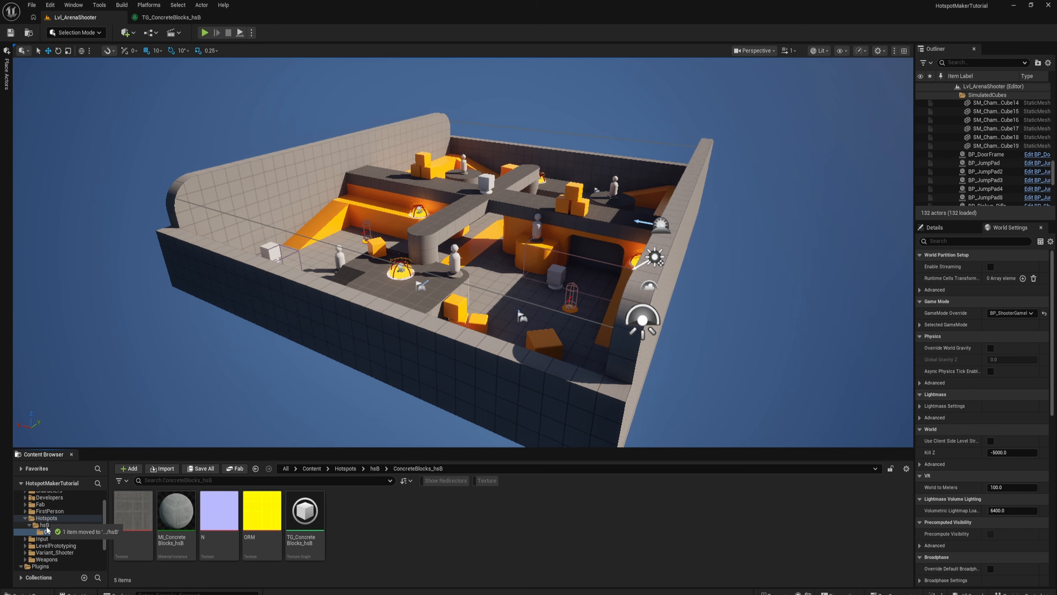
# - Open HSD_hsB from the hsB folder and expand its list of target materials
pyautogui.click(46, 525)
pyautogui.click(176, 511)
pyautogui.doubleClick(176, 511)
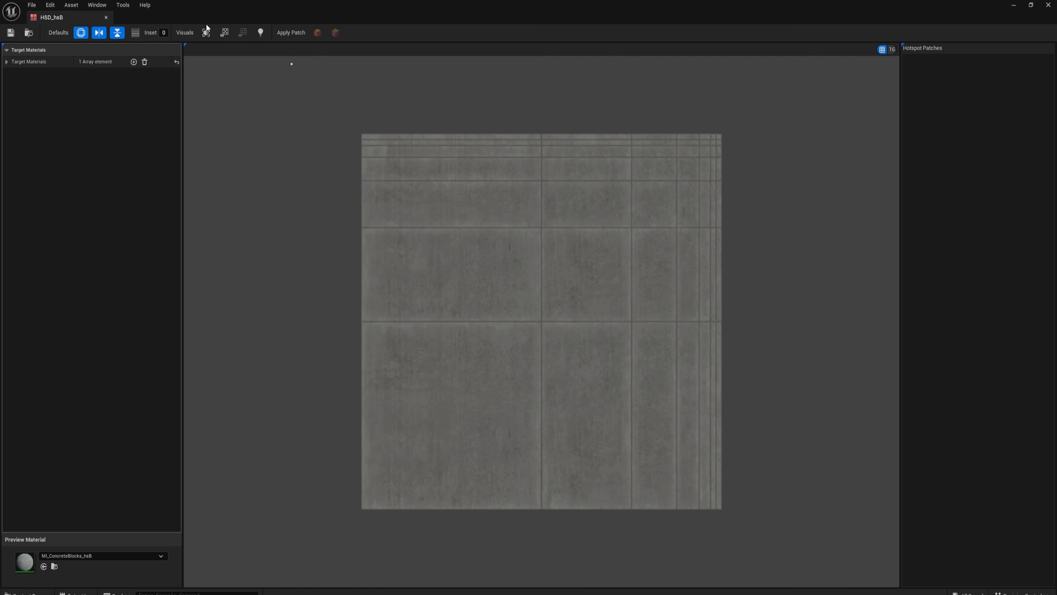
pyautogui.moveTo(582, 126); pyautogui.dragTo(531, 119, button='right')
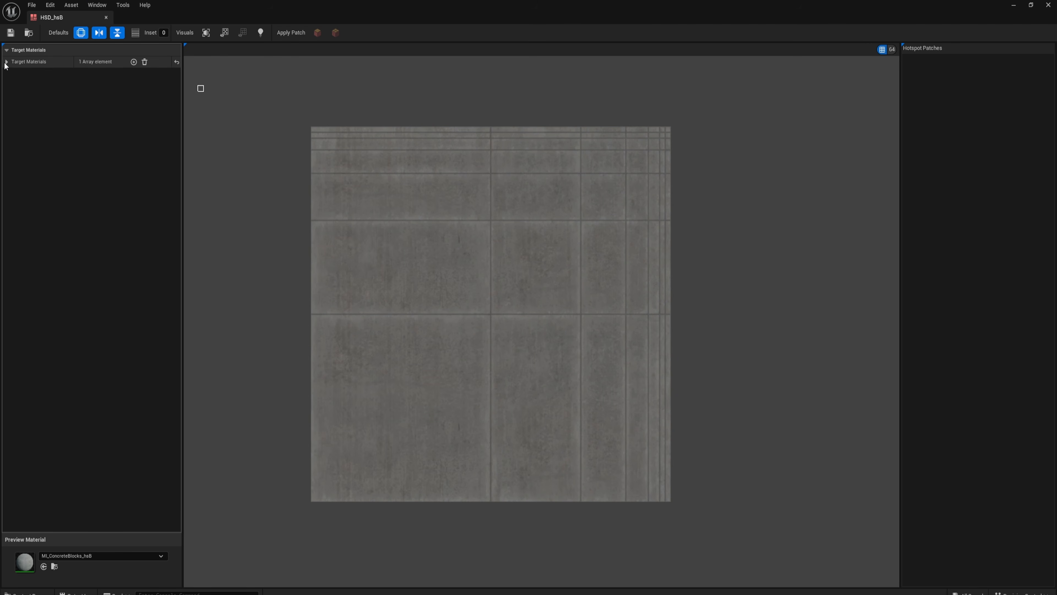
pyautogui.click(40, 63)
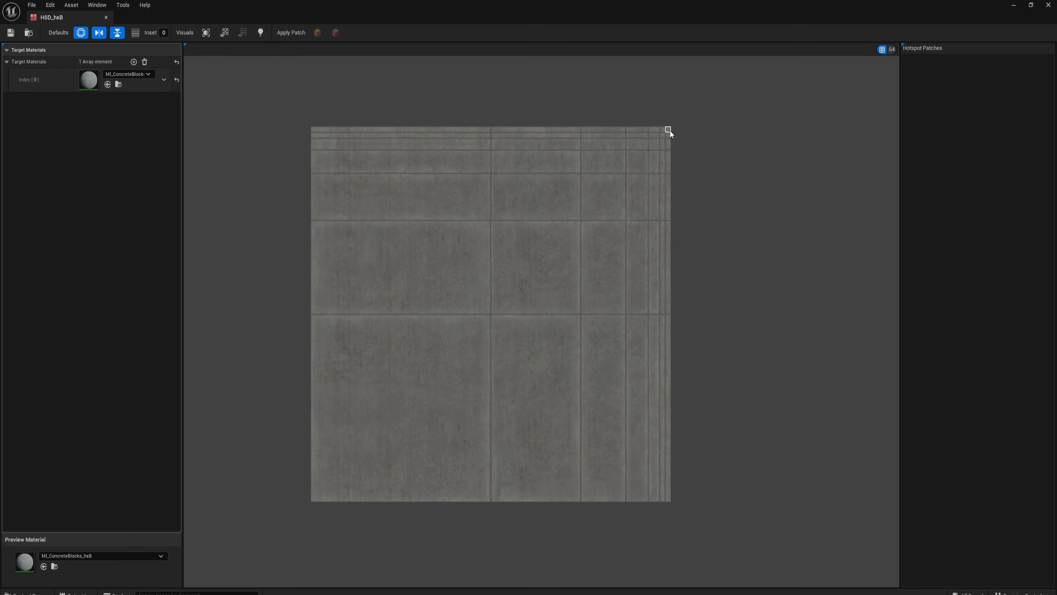
# - Draw hotspot patches over the smallest blocks in the upper-right corner of the concrete texture, following the grout lines
pyautogui.scroll(3, 670, 129)
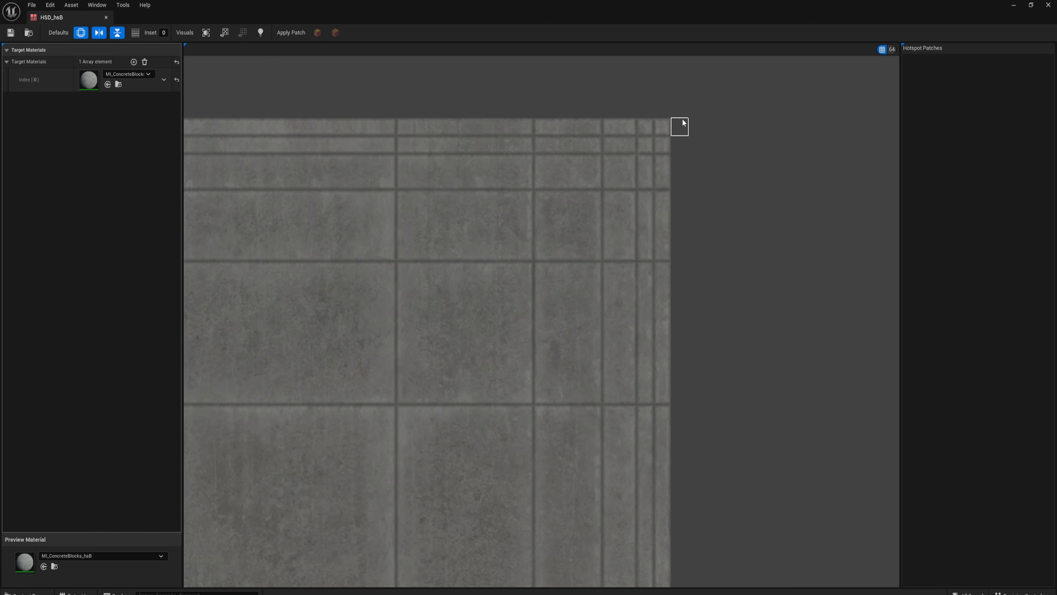
pyautogui.scroll(-1, 683, 123)
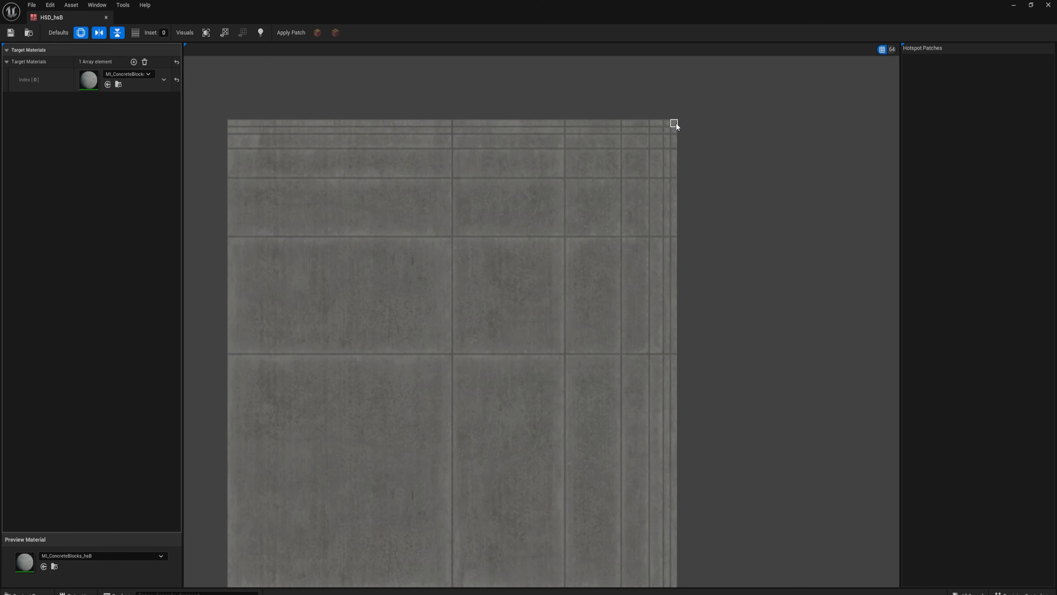
pyautogui.click(674, 122)
pyautogui.click(667, 123)
pyautogui.click(667, 129)
pyautogui.click(674, 131)
pyautogui.scroll(3, 691, 124)
pyautogui.moveTo(642, 165); pyautogui.dragTo(643, 165)
pyautogui.moveTo(656, 152); pyautogui.dragTo(656, 225)
pyautogui.moveTo(644, 225); pyautogui.dragTo(644, 181)
pyautogui.moveTo(627, 124); pyautogui.dragTo(613, 124)
pyautogui.moveTo(627, 138); pyautogui.dragTo(613, 138)
pyautogui.moveTo(627, 152); pyautogui.dragTo(612, 167)
pyautogui.moveTo(627, 181); pyautogui.dragTo(613, 224)
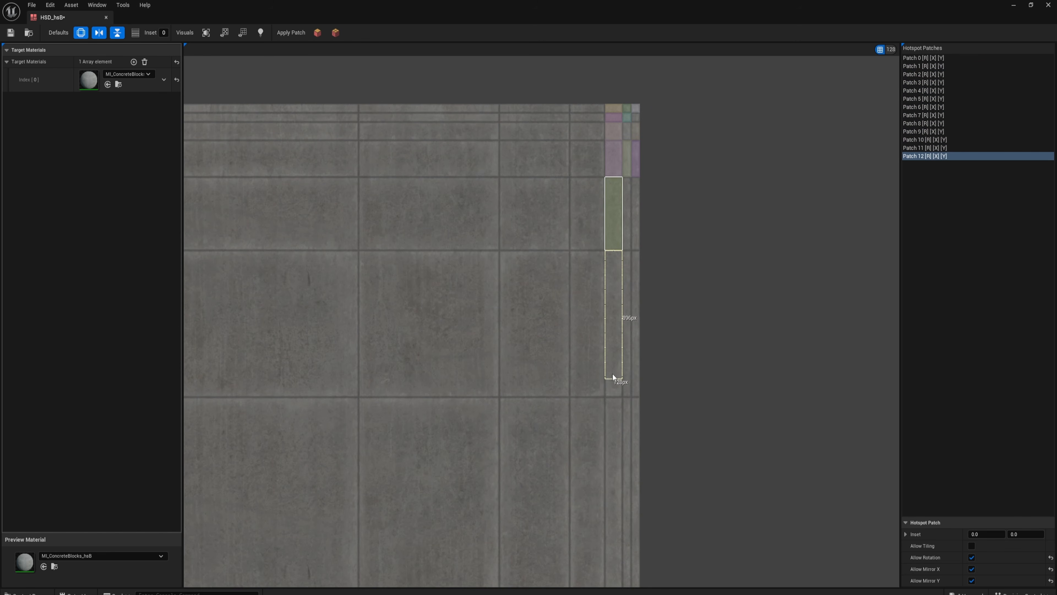
# - Draw hotspot patches over the blocks in the narrow columns along the texture's right edge
pyautogui.moveTo(613, 360); pyautogui.dragTo(613, 393)
pyautogui.moveTo(613, 394); pyautogui.dragTo(593, 271, button='right')
pyautogui.moveTo(594, 283)
pyautogui.mouseDown()
pyautogui.moveTo(600, 562)
pyautogui.moveTo(607, 279)
pyautogui.mouseUp()
pyautogui.press('[')
pyautogui.moveTo(616, 279); pyautogui.dragTo(618, 563)
pyautogui.moveTo(615, 273); pyautogui.dragTo(602, 456, button='right')
pyautogui.moveTo(593, 456)
pyautogui.mouseDown()
pyautogui.moveTo(593, 317)
pyautogui.moveTo(602, 454)
pyautogui.mouseUp()
pyautogui.moveTo(593, 307); pyautogui.dragTo(594, 245)
pyautogui.moveTo(603, 245)
pyautogui.mouseDown()
pyautogui.moveTo(605, 308)
pyautogui.moveTo(555, 245)
pyautogui.mouseUp()
pyautogui.moveTo(556, 234); pyautogui.dragTo(557, 204)
pyautogui.moveTo(557, 317); pyautogui.dragTo(573, 190, button='right')
pyautogui.hotkey('ctrl', 'z')
# - Draw hotspot patches over the large and medium blocks in the wider columns of the texture
pyautogui.moveTo(581, 554); pyautogui.dragTo(589, 281)
pyautogui.moveTo(549, 282); pyautogui.dragTo(501, 548)
pyautogui.scroll(-3, 508, 411)
pyautogui.moveTo(535, 310)
pyautogui.mouseDown()
pyautogui.moveTo(519, 243)
pyautogui.moveTo(506, 236)
pyautogui.mouseUp()
pyautogui.moveTo(487, 235); pyautogui.dragTo(416, 308)
pyautogui.moveTo(487, 329); pyautogui.dragTo(416, 496)
pyautogui.moveTo(395, 496); pyautogui.dragTo(374, 481)
# - Draw hotspot patches over the remaining thin horizontal strips along the texture's upper edge
pyautogui.moveTo(427, 171); pyautogui.dragTo(407, 169)
pyautogui.moveTo(406, 171); pyautogui.dragTo(228, 160)
pyautogui.moveTo(228, 151); pyautogui.dragTo(406, 144)
pyautogui.press('[')
pyautogui.press('[')
pyautogui.scroll(3, 412, 141)
pyautogui.moveTo(403, 183); pyautogui.dragTo(662, 182)
pyautogui.moveTo(573, 168); pyautogui.dragTo(402, 161)
pyautogui.moveTo(402, 150); pyautogui.dragTo(572, 156)
pyautogui.moveTo(350, 204); pyautogui.dragTo(662, 268, button='right')
pyautogui.moveTo(361, 213); pyautogui.dragTo(707, 220)
pyautogui.moveTo(709, 233); pyautogui.dragTo(361, 226)
# - Save HSD_hsB and close the hotspot editor
pyautogui.scroll(-3, 541, 266)
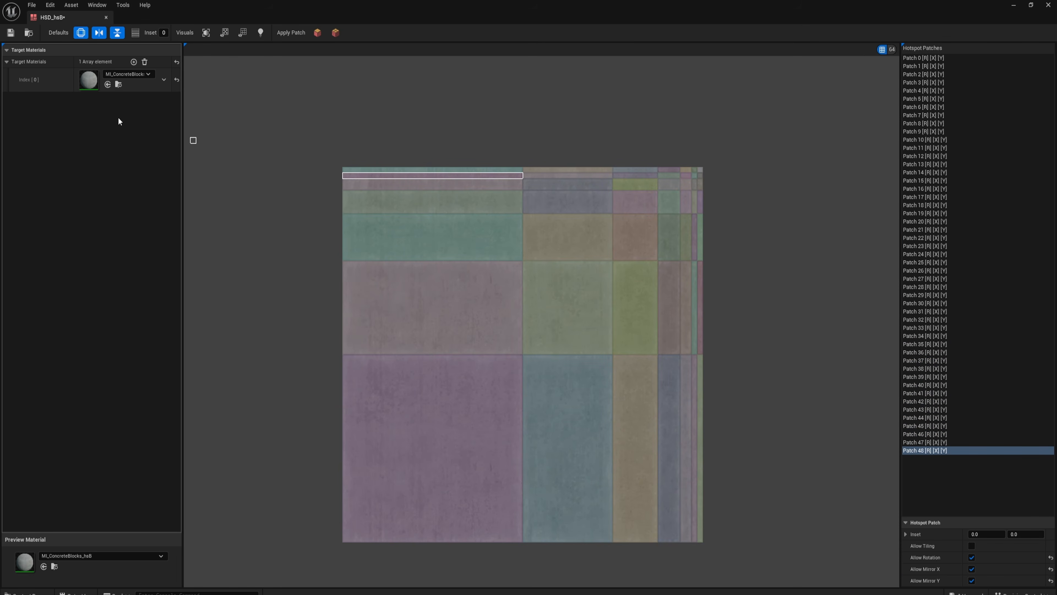
pyautogui.click(10, 32)
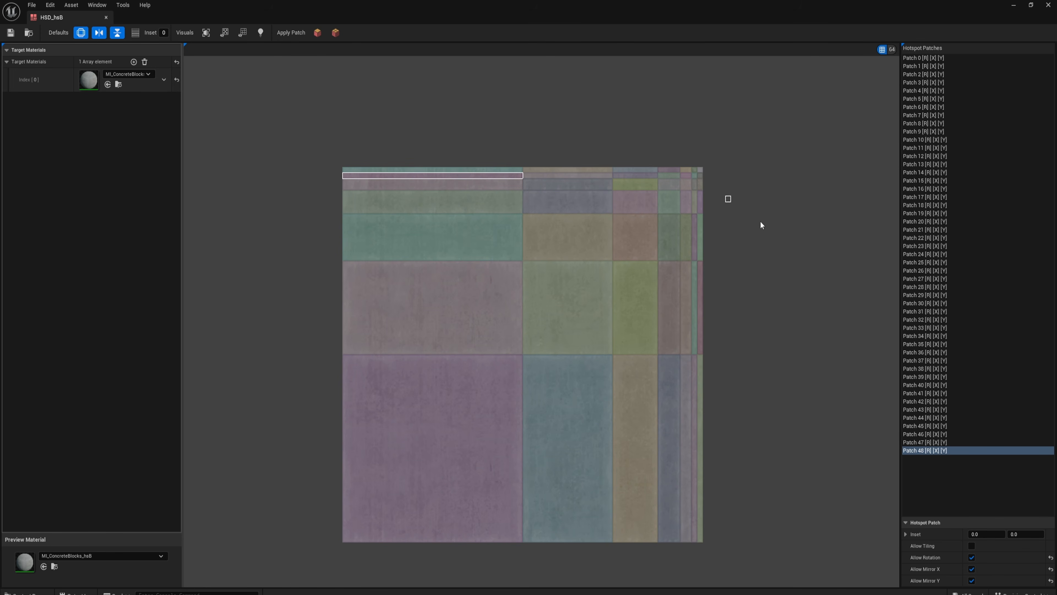
pyautogui.click(1048, 5)
# - Switch the level editor to Scythe mode and make MI_ConcreteBlocks_hsB the active material
pyautogui.click(201, 541)
pyautogui.moveTo(445, 361); pyautogui.dragTo(514, 354, button='right')
pyautogui.hotkey('shift', '5')
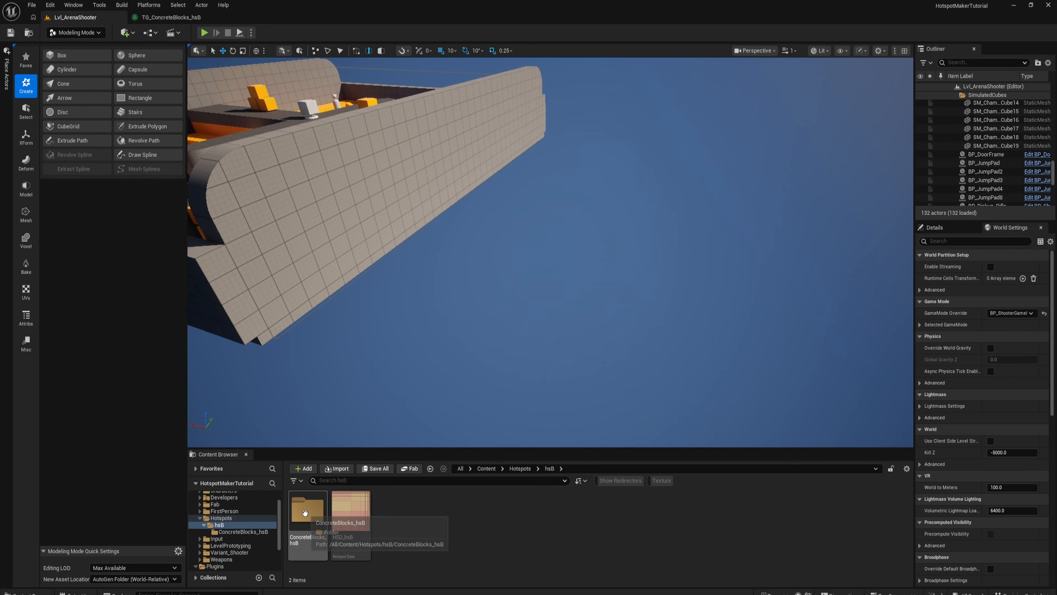
pyautogui.hotkey('shift', '6')
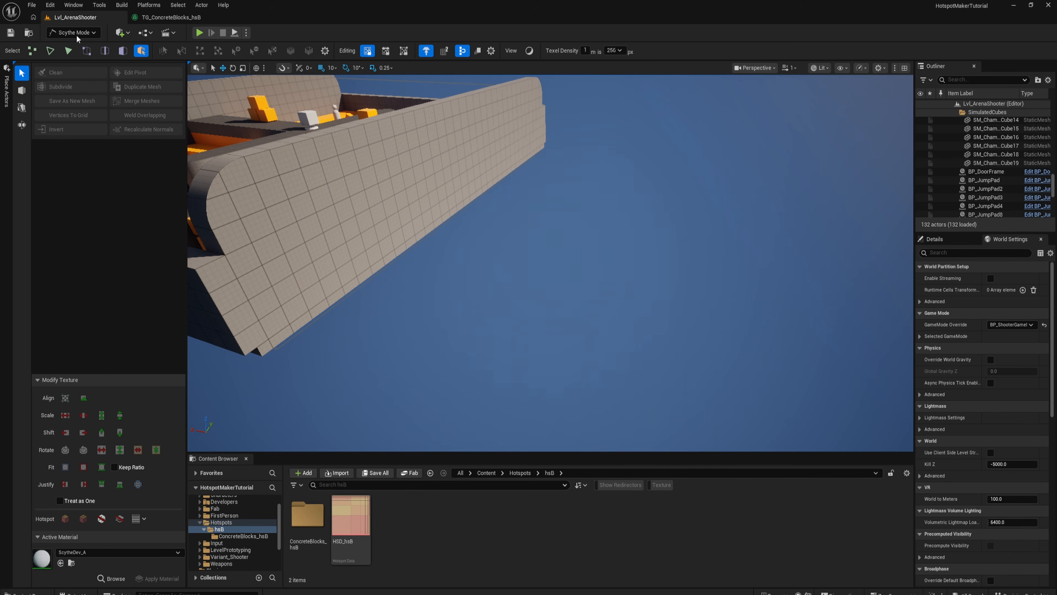
pyautogui.click(67, 30)
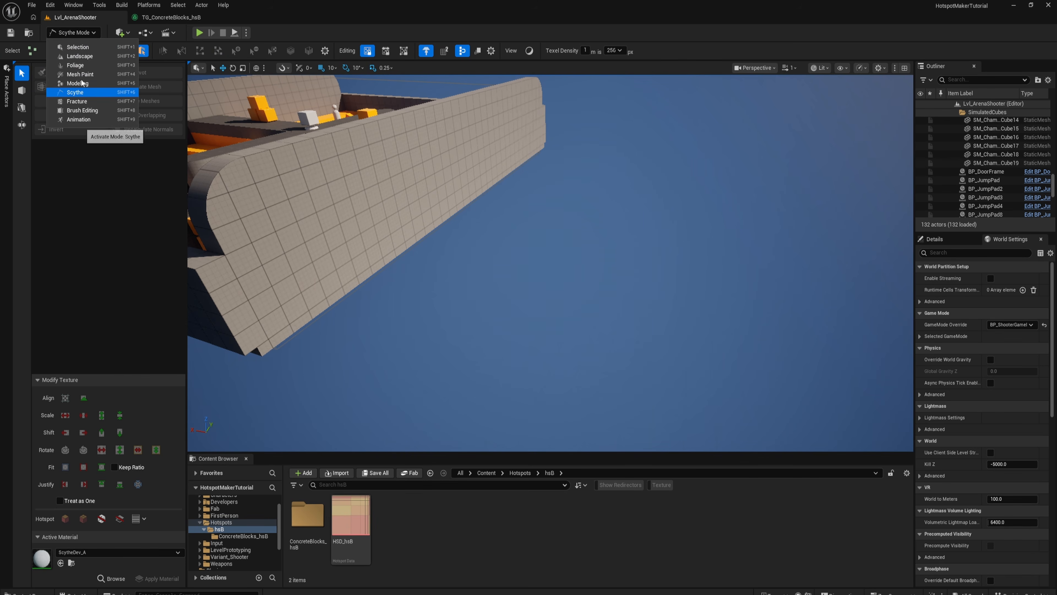
pyautogui.click(78, 35)
pyautogui.doubleClick(307, 516)
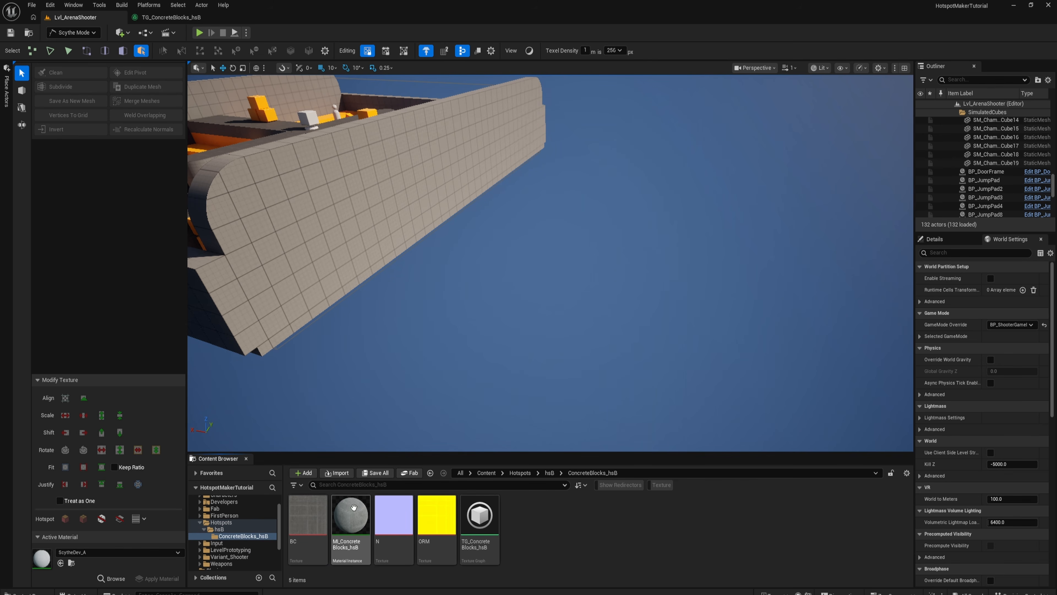
pyautogui.moveTo(352, 533); pyautogui.dragTo(40, 559)
# - Draw a flat block about 1500 by 1550 units in the empty space beside the arena
pyautogui.moveTo(427, 315); pyautogui.dragTo(506, 324, button='right')
pyautogui.hotkey('shift', 'b')
pyautogui.moveTo(428, 332); pyautogui.dragTo(351, 349, button='right')
pyautogui.moveTo(335, 354); pyautogui.dragTo(616, 190)
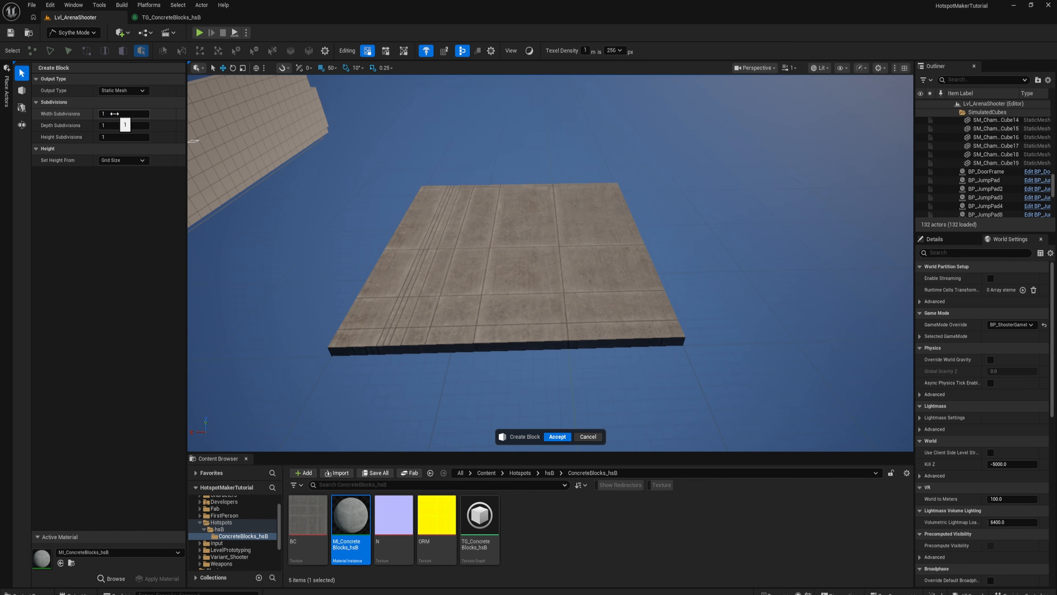
# - Set the new block's width subdivisions to 8 and depth subdivisions to 6, and accept it
pyautogui.click(113, 114)
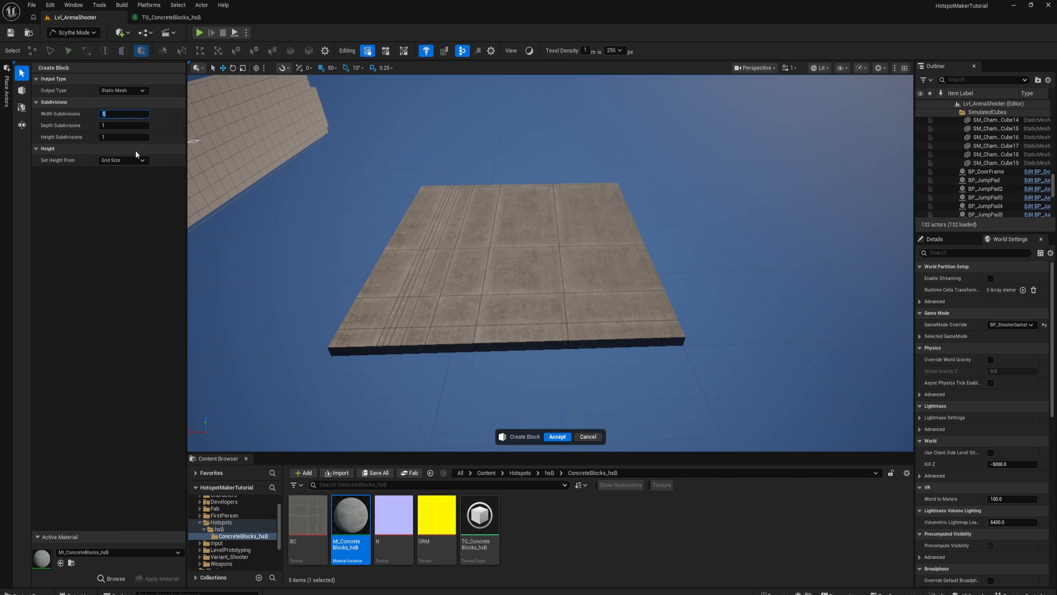
pyautogui.write('8')
pyautogui.press('Tab')
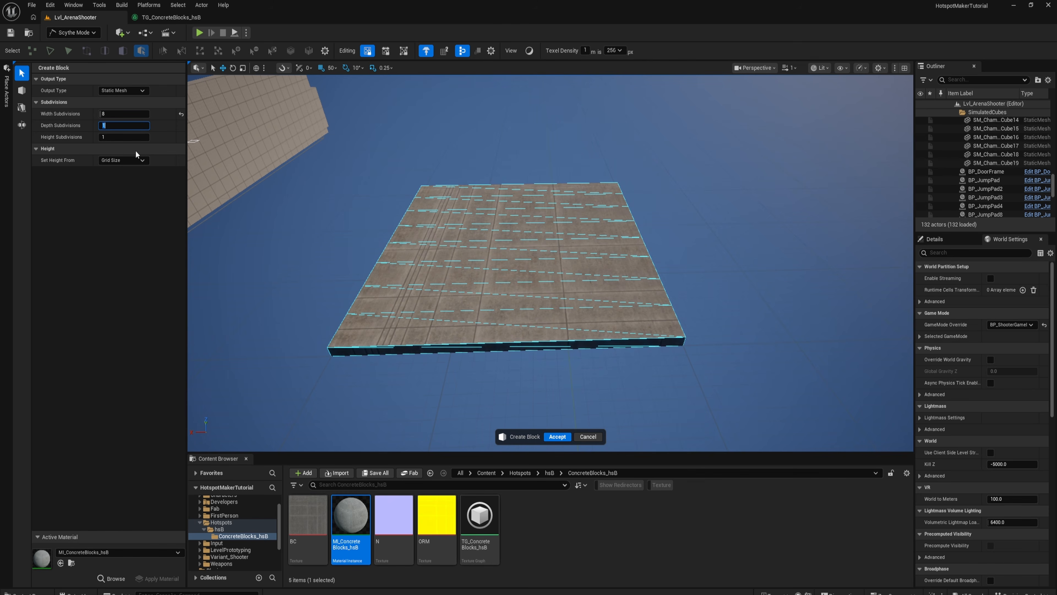
pyautogui.press('Tab')
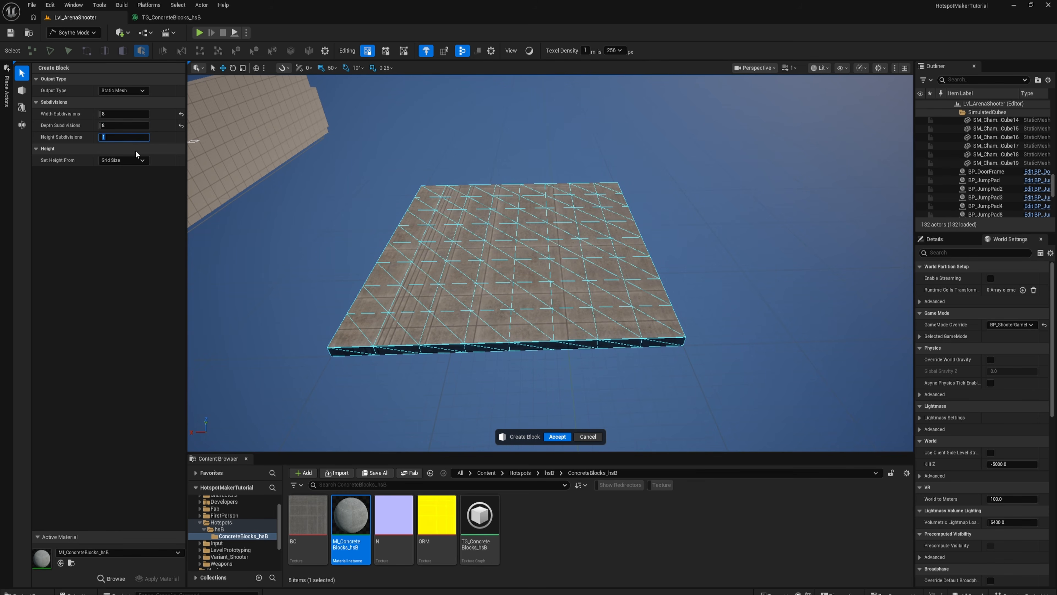
pyautogui.moveTo(501, 305); pyautogui.dragTo(585, 299, button='right')
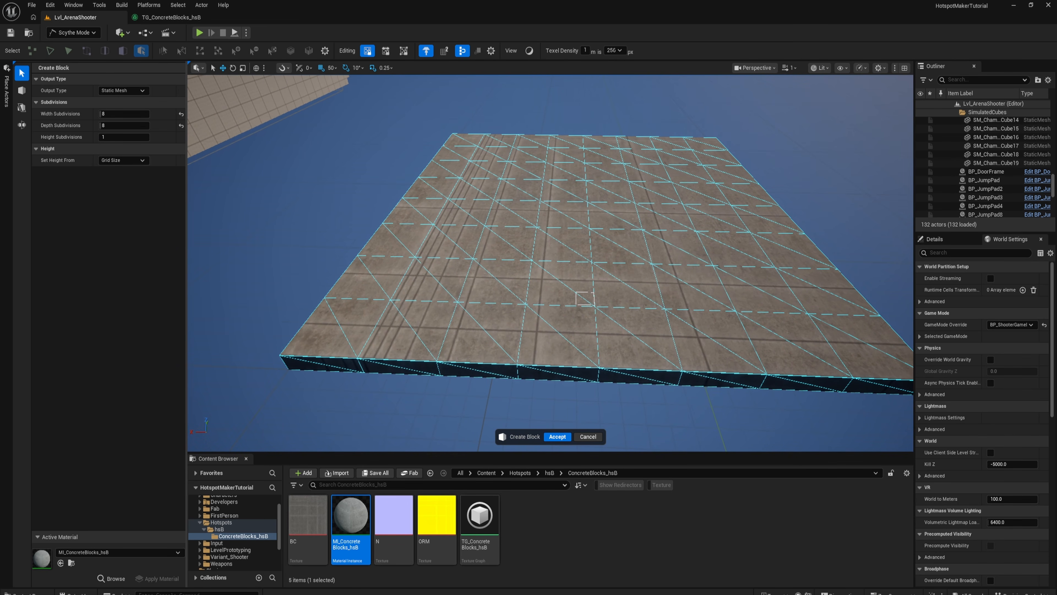
pyautogui.write('6')
pyautogui.press('Tab')
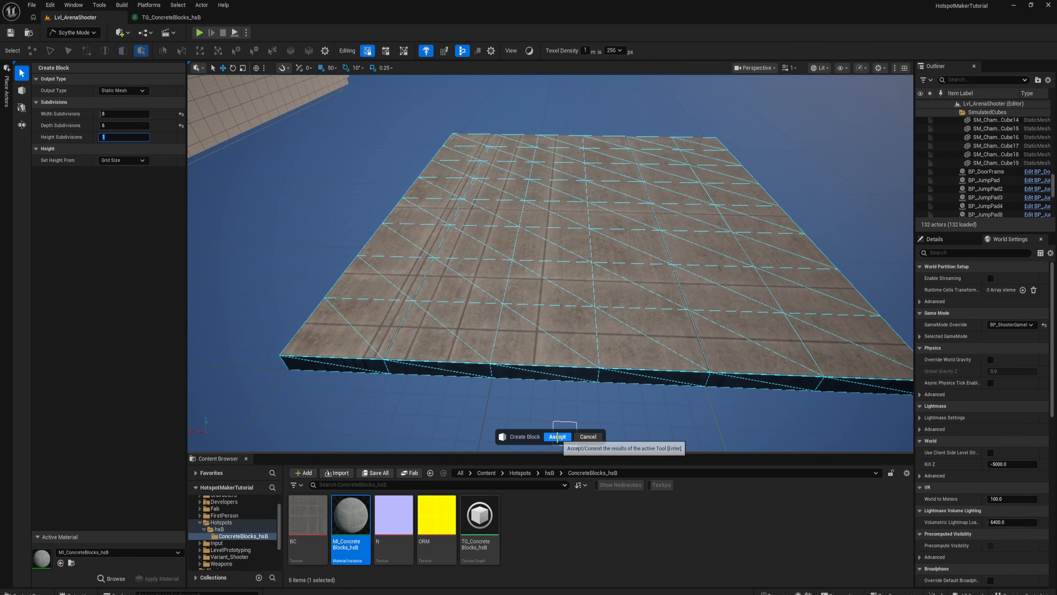
pyautogui.click(557, 437)
# - Select all faces of the block and apply hotspot texturing to each face
pyautogui.press('3')
pyautogui.moveTo(479, 260); pyautogui.dragTo(513, 285, button='right')
pyautogui.click(479, 260)
pyautogui.doubleClick(533, 313)
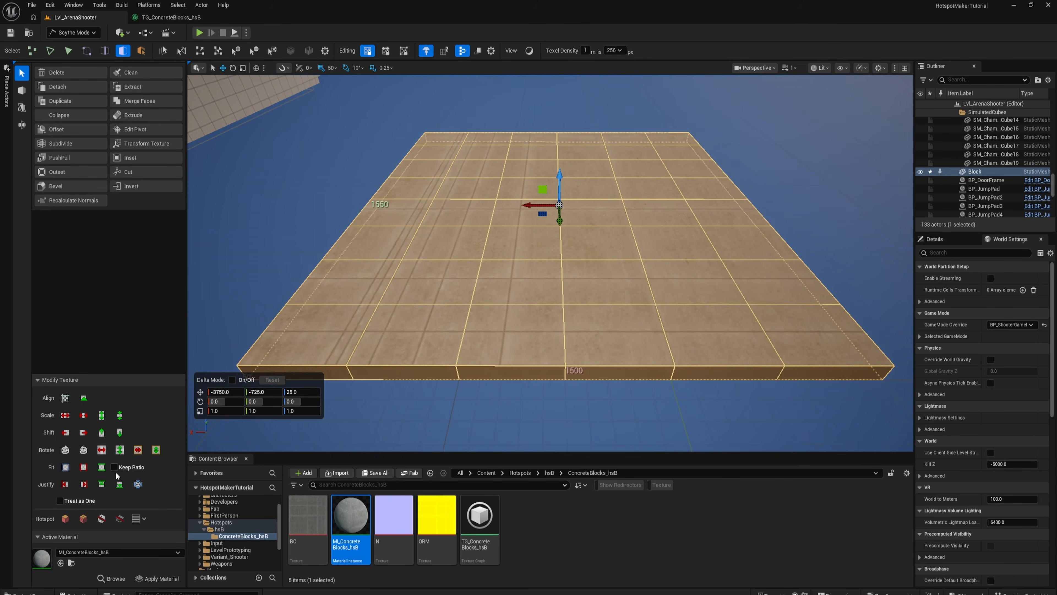
pyautogui.click(82, 519)
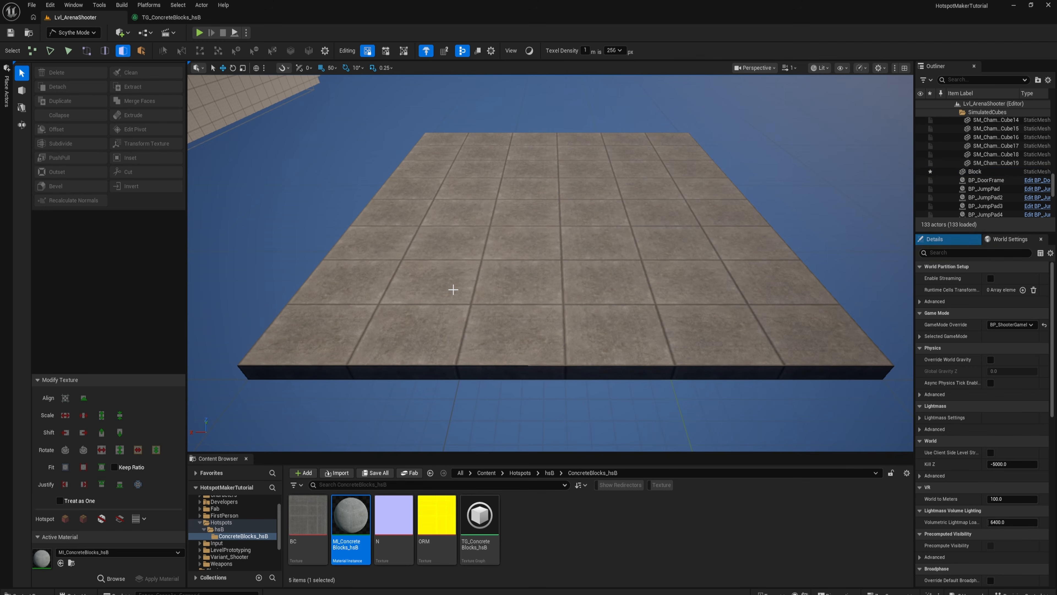
# - Select eight scattered top faces of the flat block and raise them 200 units into columns
pyautogui.moveTo(475, 276); pyautogui.dragTo(267, 276, button='right')
pyautogui.click(542, 266)
pyautogui.moveTo(543, 266); pyautogui.dragTo(622, 292, button='right')
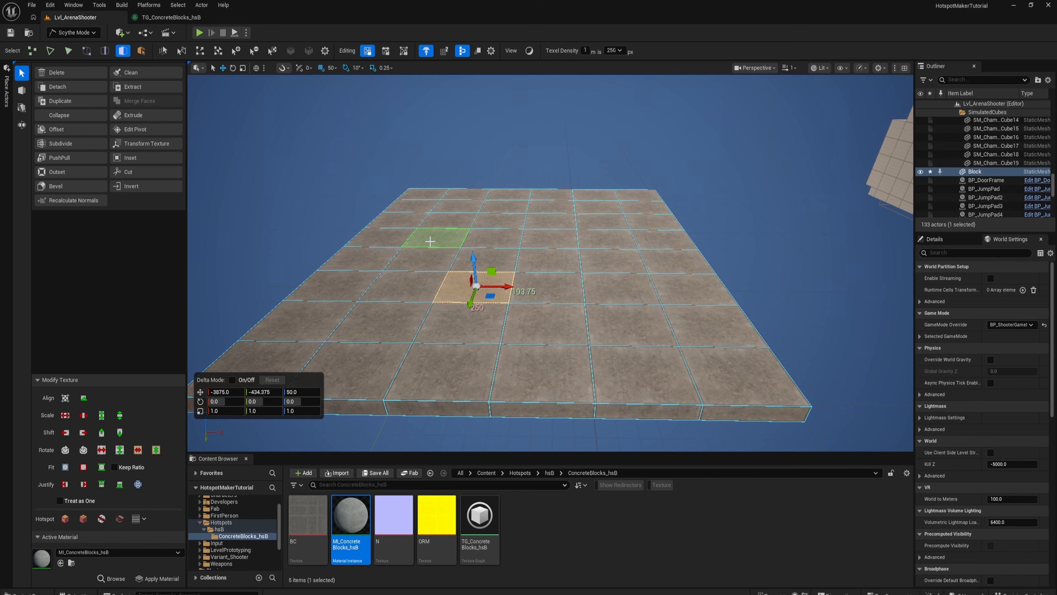
pyautogui.moveTo(439, 239); pyautogui.dragTo(423, 286, button='right')
pyautogui.keyDown('shift'); pyautogui.click(409, 293); pyautogui.keyUp('shift')
pyautogui.keyDown('shift'); pyautogui.click(755, 351); pyautogui.keyUp('shift')
pyautogui.moveTo(620, 250); pyautogui.dragTo(616, 224, button='right')
pyautogui.keyDown('shift'); pyautogui.click(583, 202); pyautogui.keyUp('shift')
pyautogui.keyDown('shift'); pyautogui.click(318, 337); pyautogui.keyUp('shift')
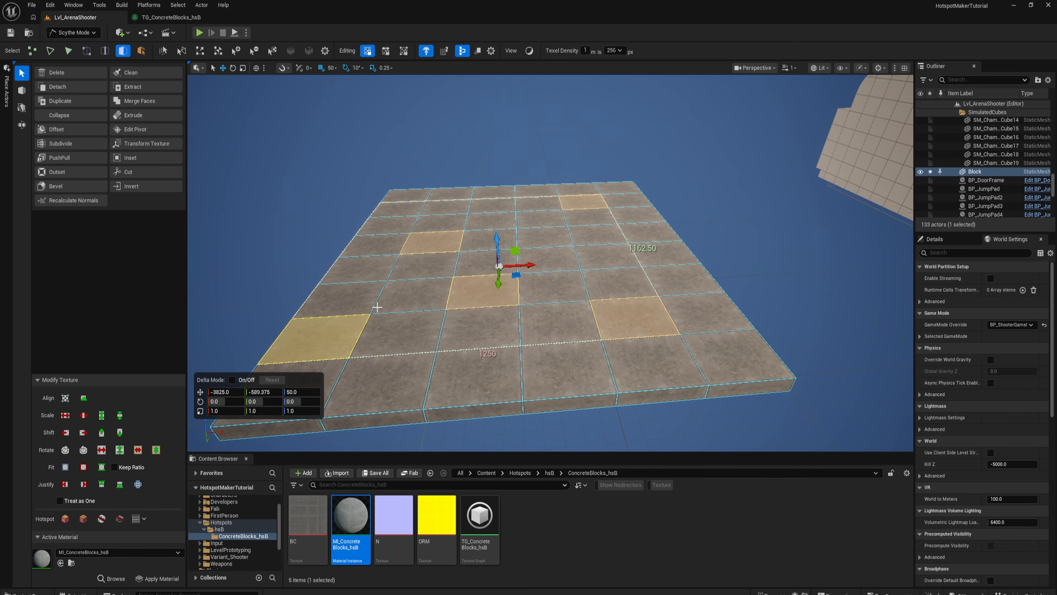
pyautogui.keyDown('shift'); pyautogui.click(397, 209); pyautogui.keyUp('shift')
pyautogui.keyDown('shift'); pyautogui.click(491, 195); pyautogui.keyUp('shift')
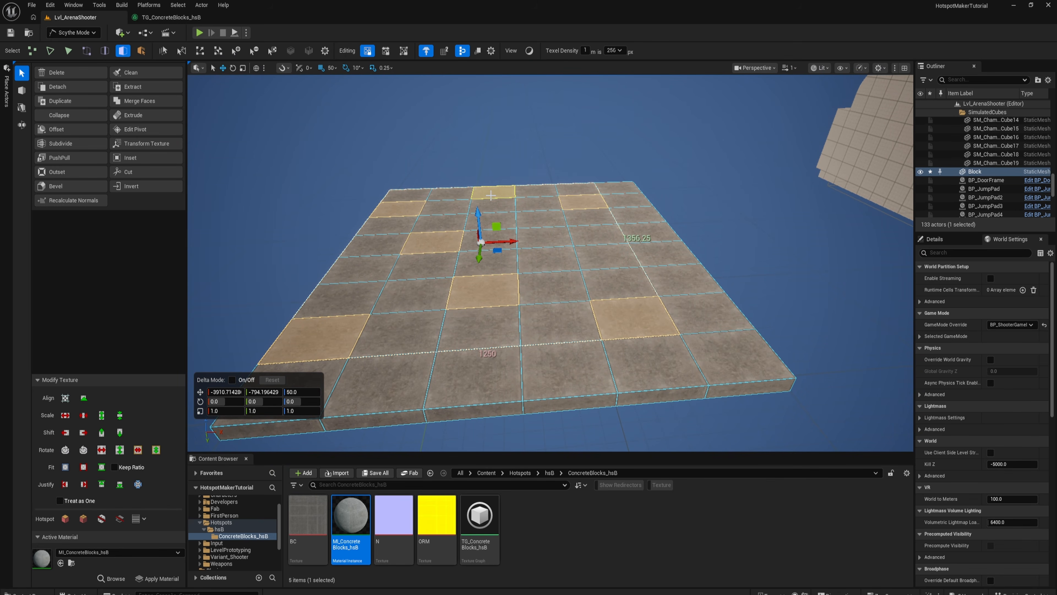
pyautogui.keyDown('ctrl'); pyautogui.click(498, 191); pyautogui.keyUp('ctrl')
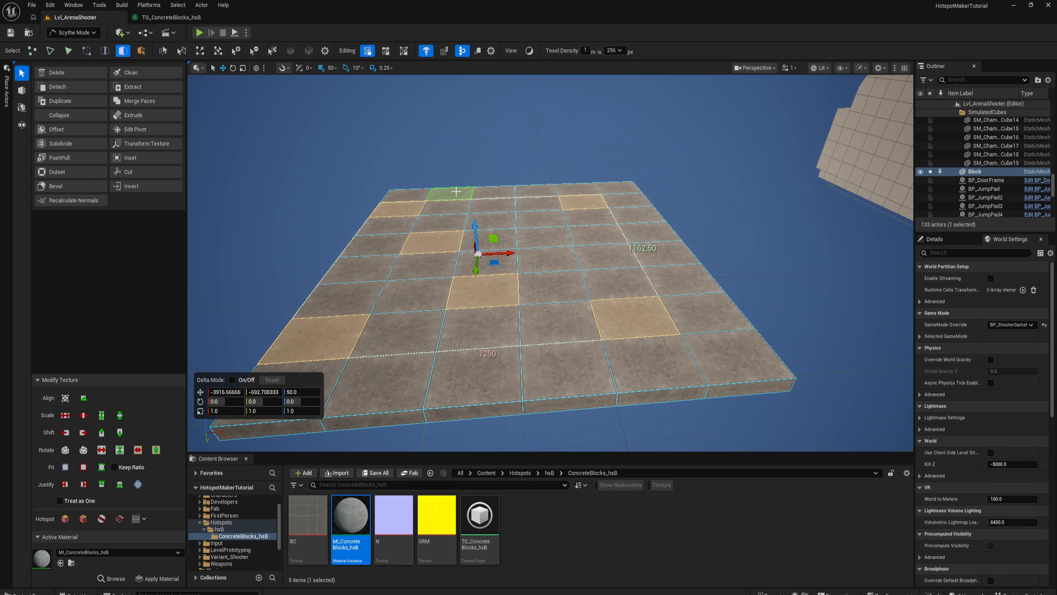
pyautogui.keyDown('shift'); pyautogui.click(450, 192); pyautogui.keyUp('shift')
pyautogui.moveTo(544, 237); pyautogui.dragTo(483, 299, button='right')
pyautogui.keyDown('shift'); pyautogui.click(416, 359); pyautogui.keyUp('shift')
pyautogui.moveTo(470, 196); pyautogui.dragTo(466, 153)
# - Deselect three of the raised top faces and lower the remaining five by 100 units
pyautogui.moveTo(393, 215); pyautogui.dragTo(375, 252, button='right')
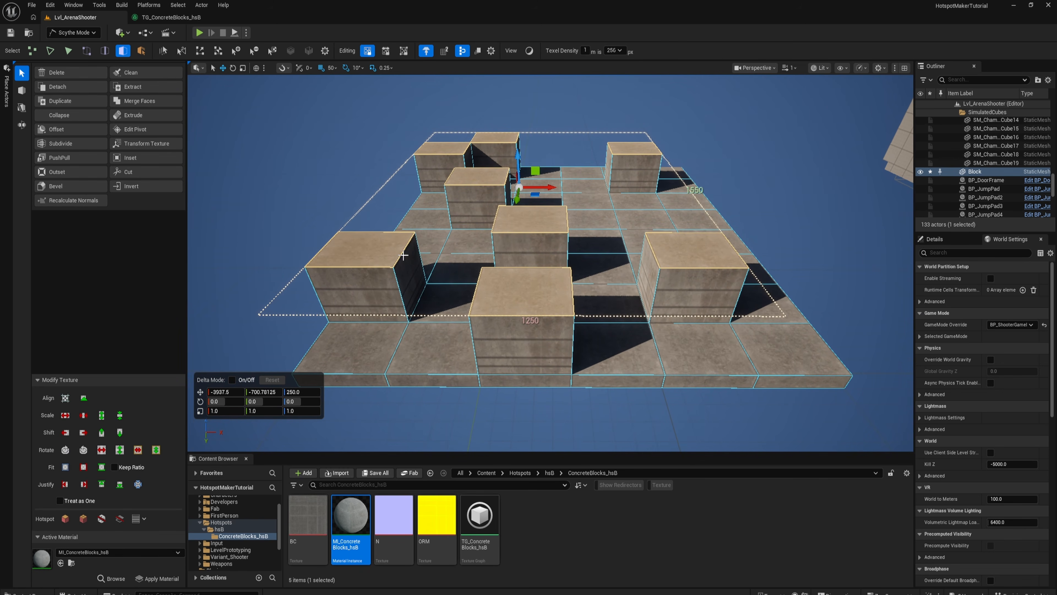
pyautogui.keyDown('ctrl'); pyautogui.click(369, 248); pyautogui.keyUp('ctrl')
pyautogui.keyDown('ctrl'); pyautogui.click(510, 287); pyautogui.keyUp('ctrl')
pyautogui.keyDown('ctrl'); pyautogui.click(483, 177); pyautogui.keyUp('ctrl')
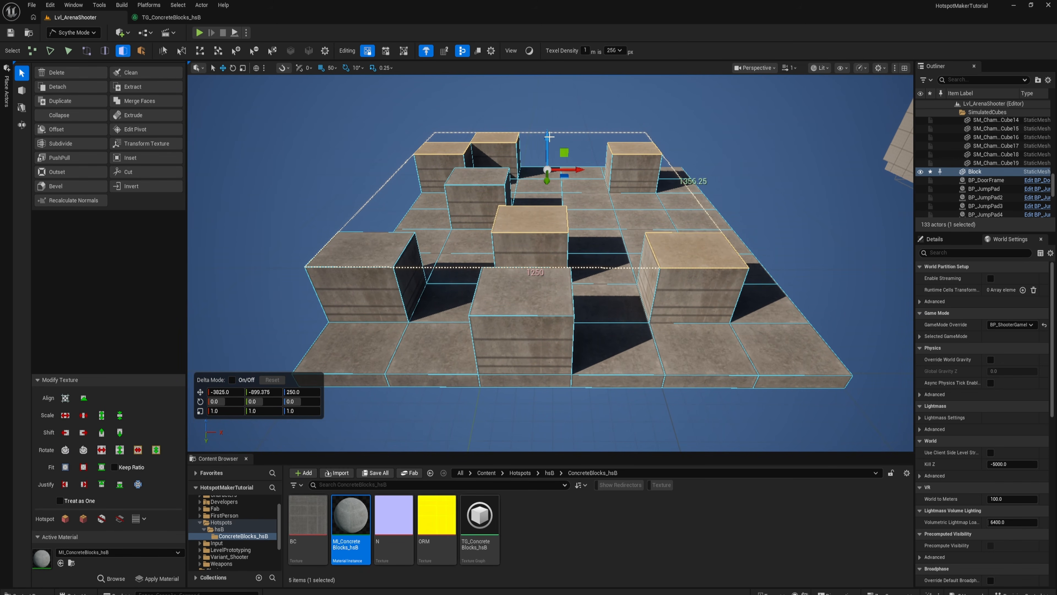
pyautogui.moveTo(548, 138); pyautogui.dragTo(550, 161)
pyautogui.moveTo(540, 200); pyautogui.dragTo(524, 168, button='right')
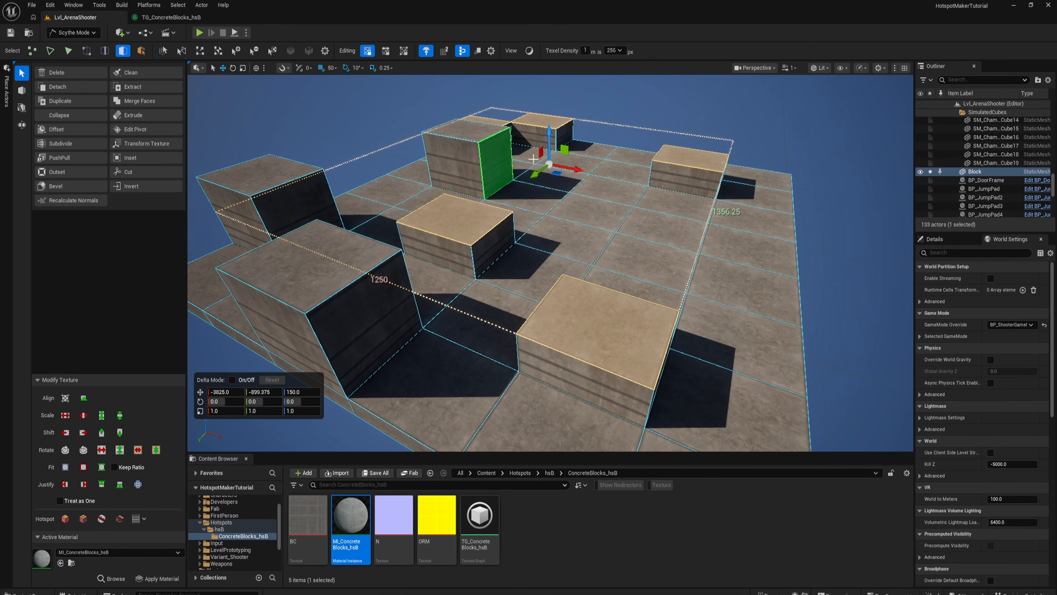
# - Raise the top face of the middle column and reapply hotspot texturing to all faces of the block
pyautogui.click(473, 223)
pyautogui.moveTo(452, 189)
pyautogui.mouseDown()
pyautogui.moveTo(450, 159)
pyautogui.moveTo(447, 171)
pyautogui.mouseUp()
pyautogui.doubleClick(504, 251)
pyautogui.moveTo(580, 253); pyautogui.dragTo(732, 233, button='right')
pyautogui.press('Escape')
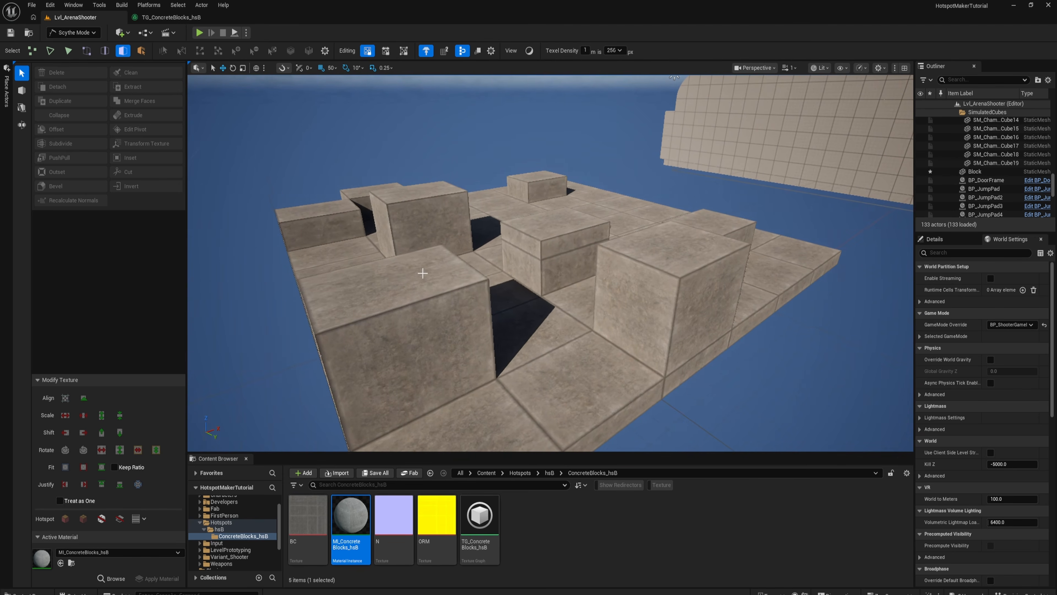
# - Raise the top face of the front corner column well above the others and reapply hotspot texturing to the whole block
pyautogui.click(363, 291)
pyautogui.click(362, 291)
pyautogui.press('f')
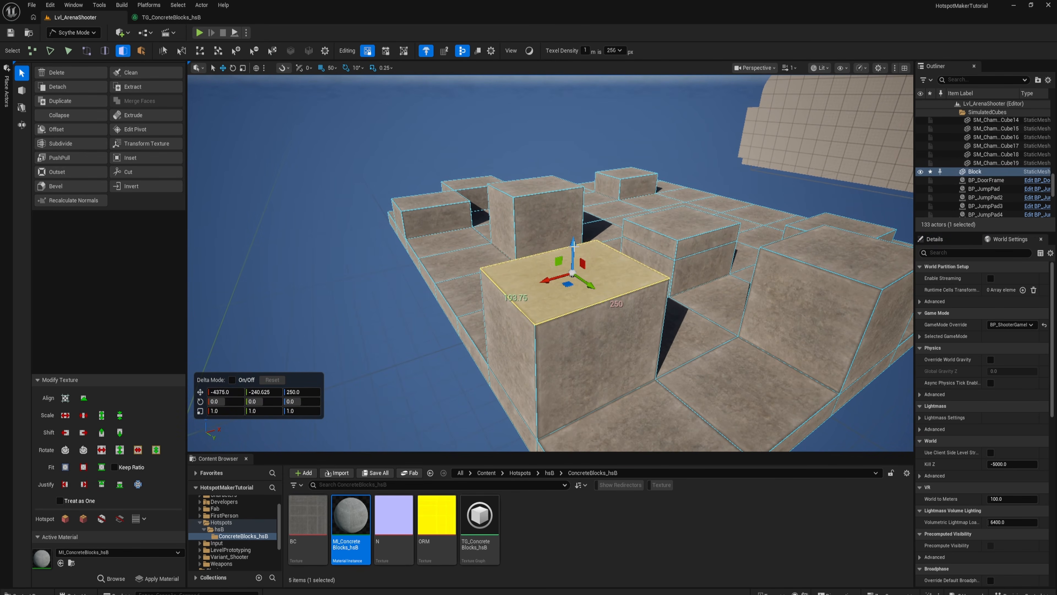
pyautogui.moveTo(573, 246); pyautogui.dragTo(572, 245)
pyautogui.moveTo(570, 167); pyautogui.dragTo(570, 165)
pyautogui.moveTo(570, 166); pyautogui.dragTo(383, 287, button='right')
pyautogui.doubleClick(411, 276)
pyautogui.press('h')
pyautogui.press('Escape')
pyautogui.scroll(-6, 437, 275)
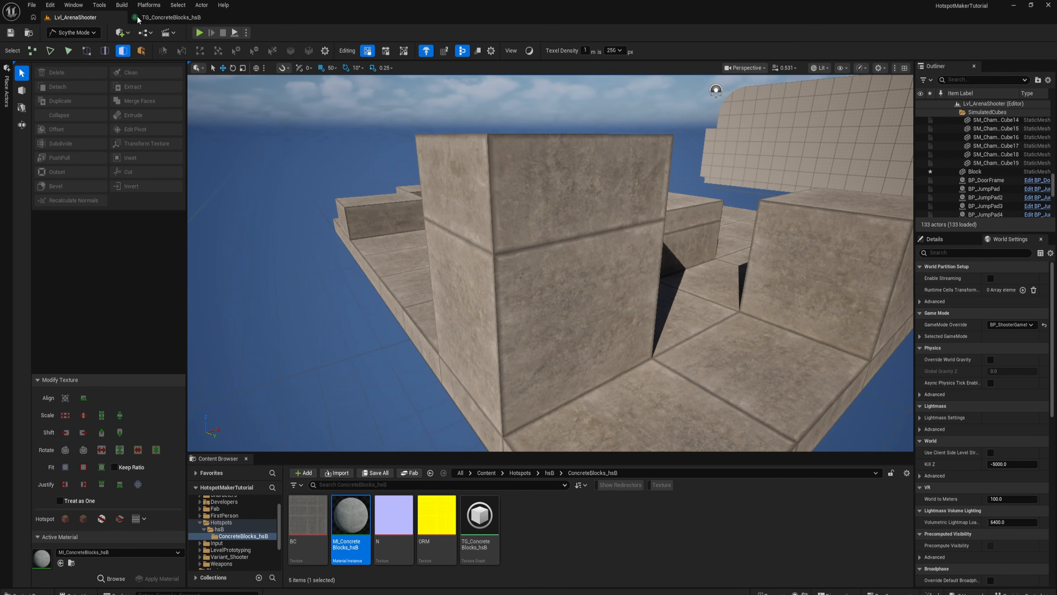
# - Examine the Wear Mask and Edge Mask nodes in the texture graph and the width of the seams on the tall column
pyautogui.click(166, 17)
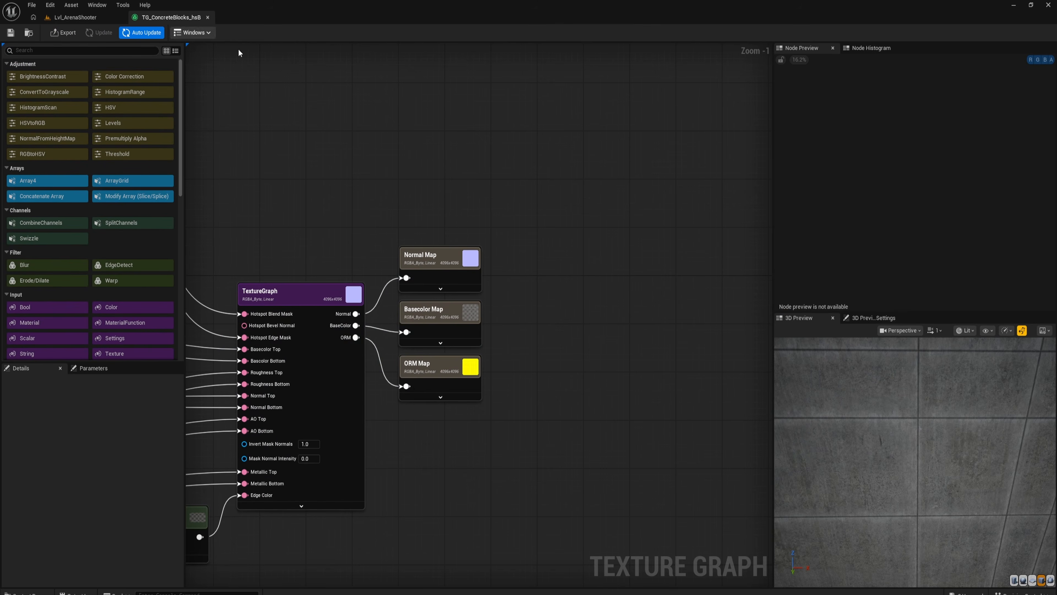
pyautogui.moveTo(316, 151); pyautogui.dragTo(641, 179, button='right')
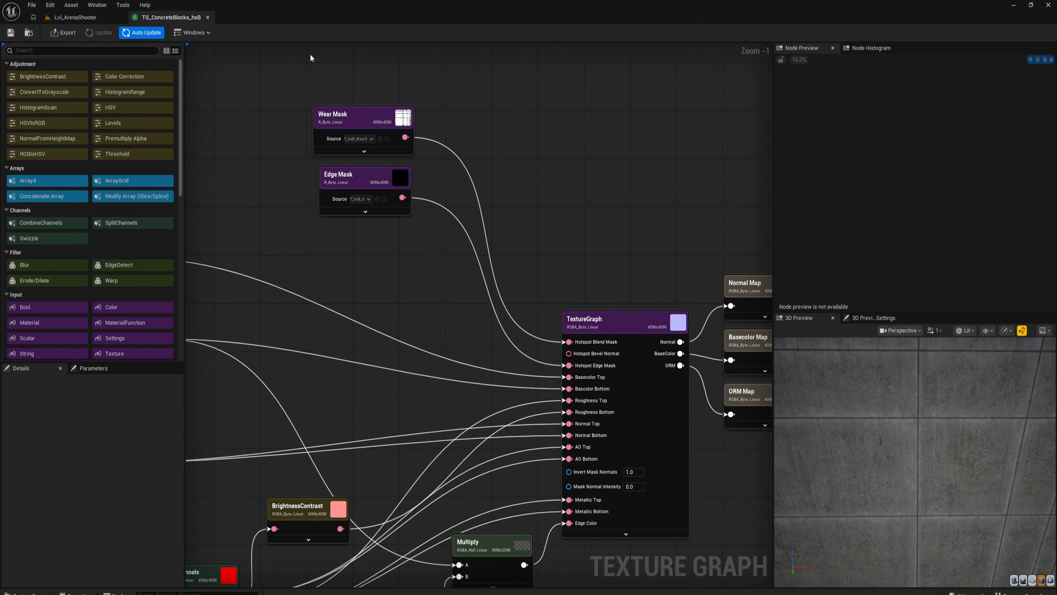
pyautogui.moveTo(311, 58); pyautogui.dragTo(358, 129, button='right')
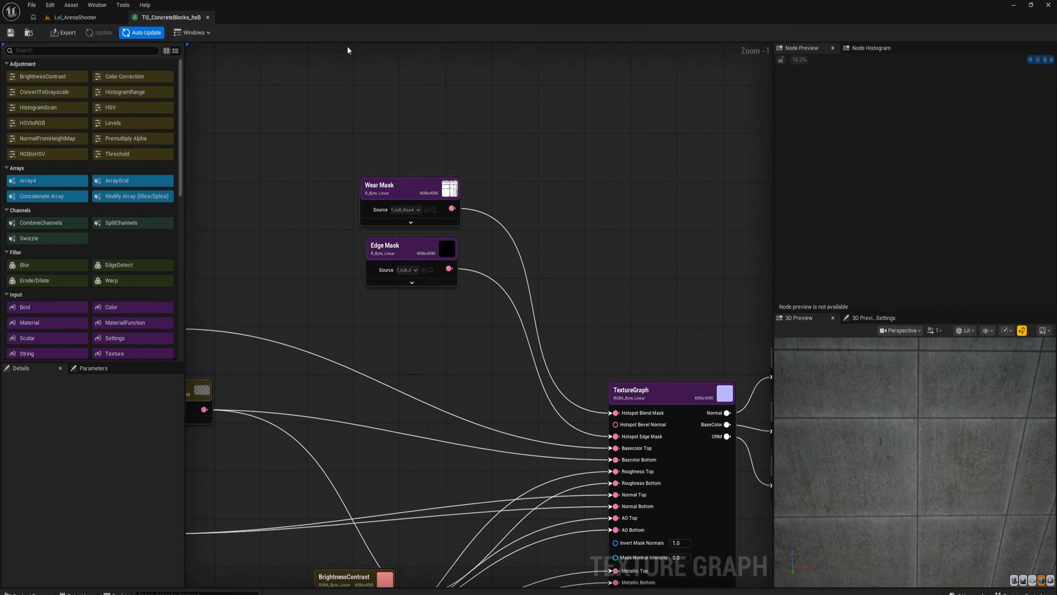
pyautogui.click(93, 17)
pyautogui.press('w')
pyautogui.moveTo(553, 198); pyautogui.dragTo(581, 234, button='right')
pyautogui.press('d')
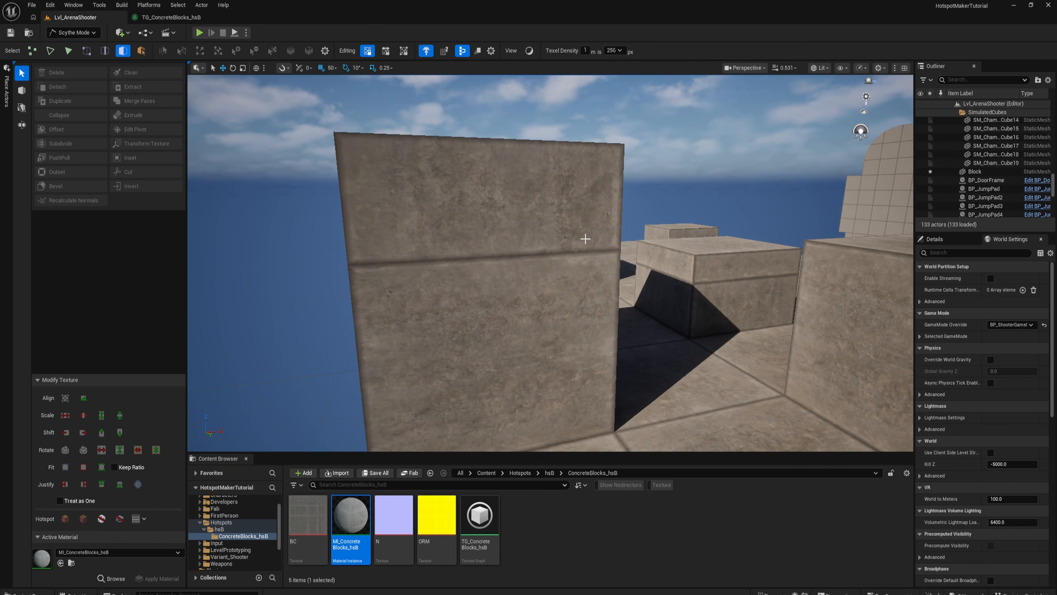
pyautogui.moveTo(554, 163); pyautogui.dragTo(391, 246, button='right')
pyautogui.moveTo(594, 238); pyautogui.dragTo(364, 265, button='right')
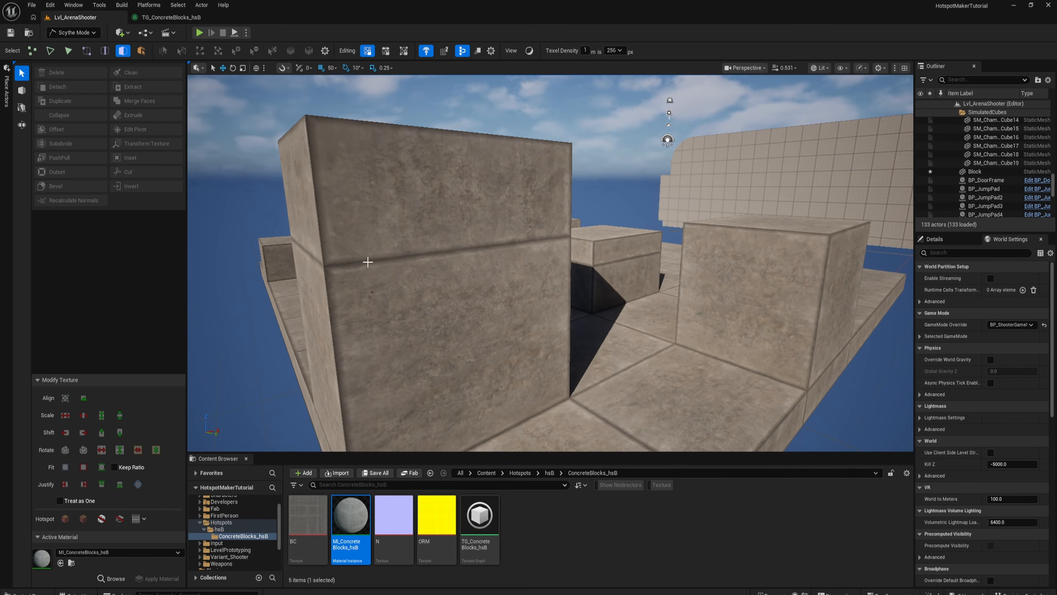
pyautogui.moveTo(550, 242); pyautogui.dragTo(541, 250, button='right')
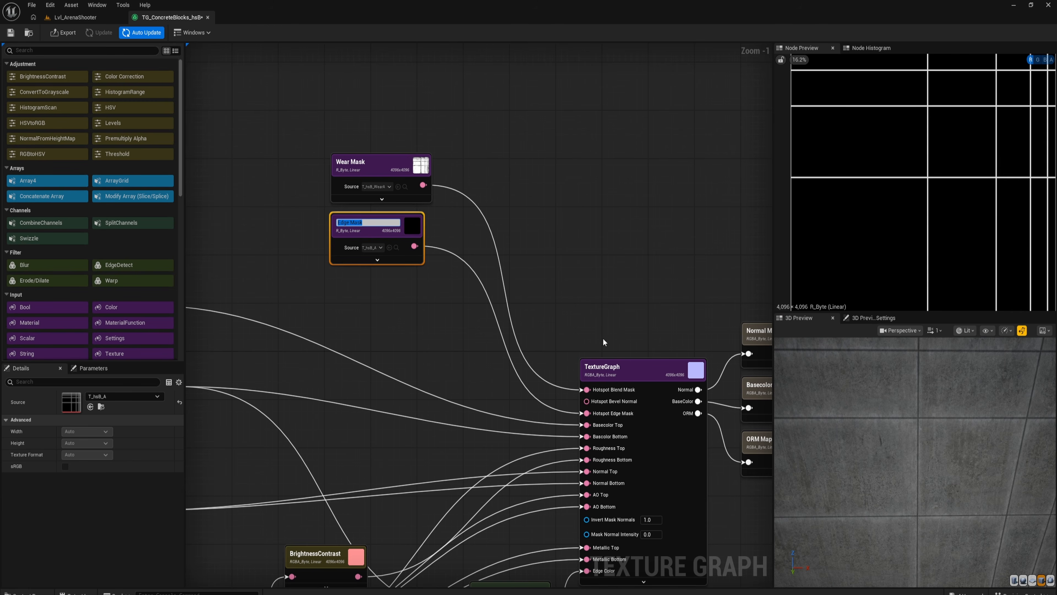
# - Insert a Levels node between the Edge Mask output and the Hotspot Edge Mask input of the TextureGraph node
pyautogui.scroll(-5, 905, 433)
pyautogui.scroll(5, 906, 435)
pyautogui.moveTo(904, 435); pyautogui.dragTo(875, 437)
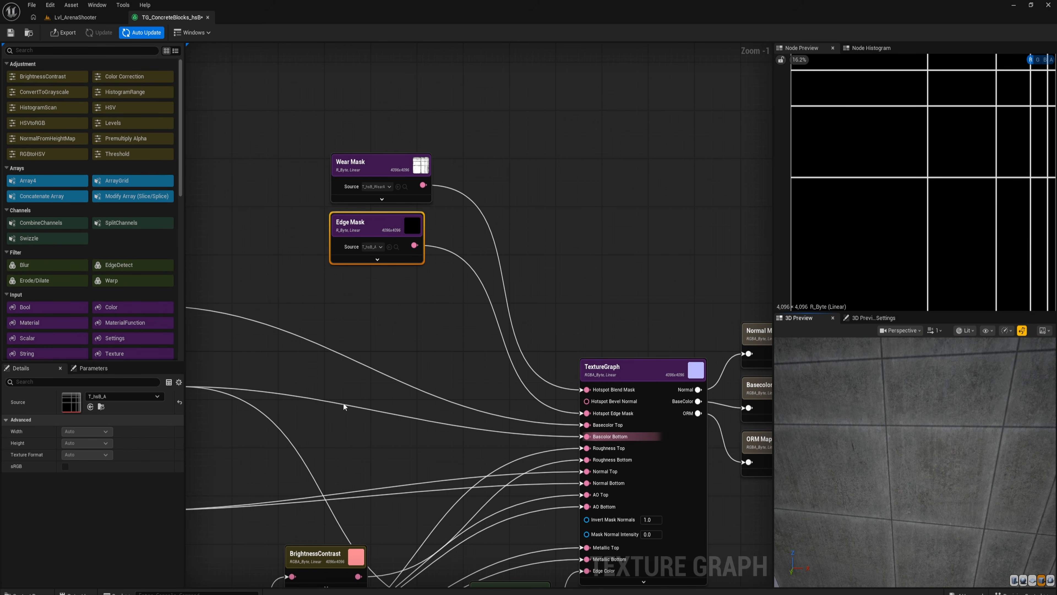
pyautogui.moveTo(380, 226); pyautogui.dragTo(364, 274)
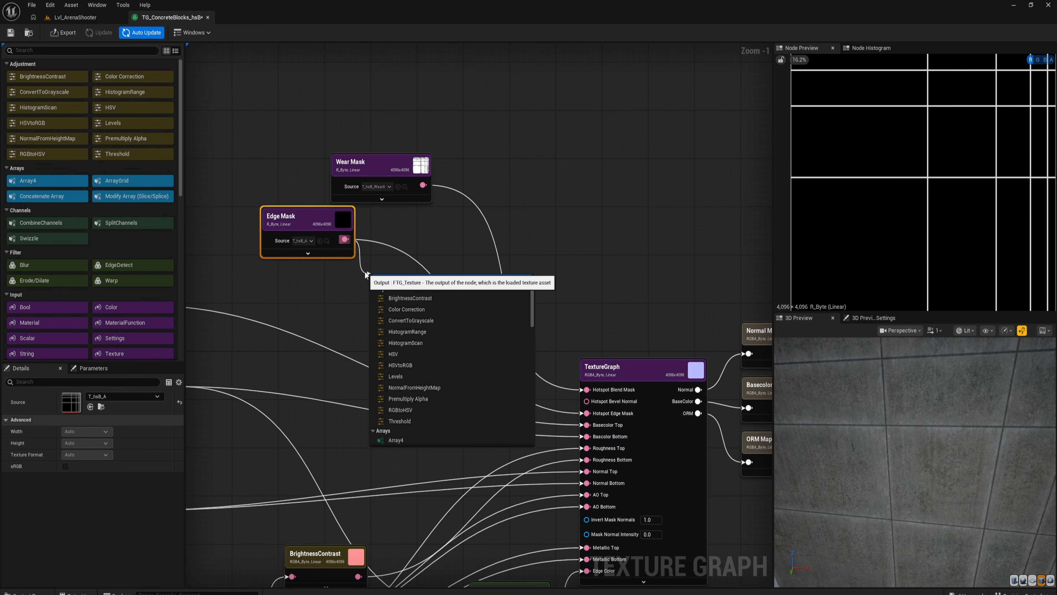
pyautogui.write('levels')
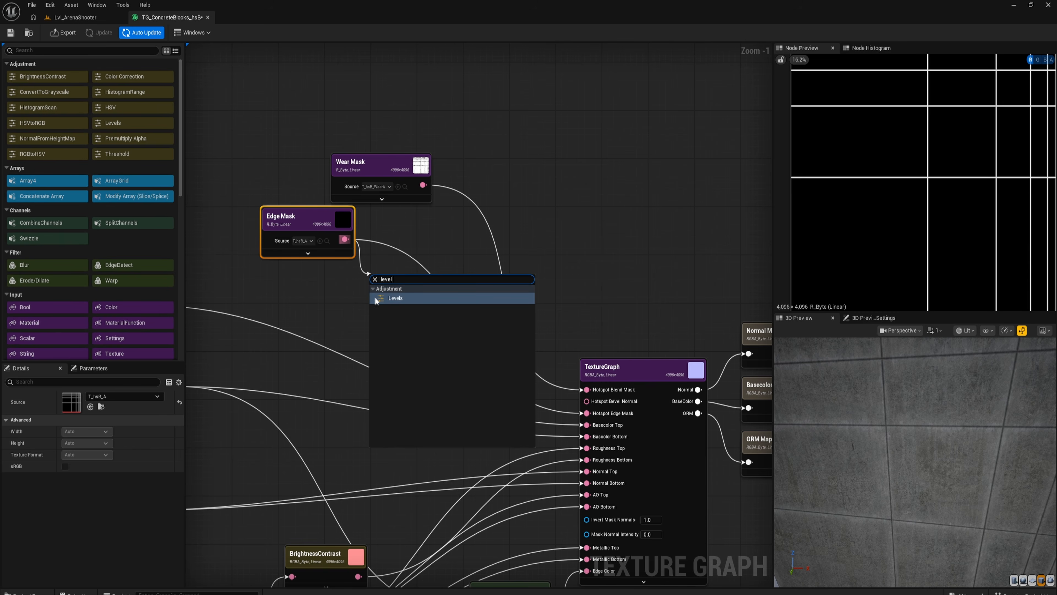
pyautogui.click(394, 298)
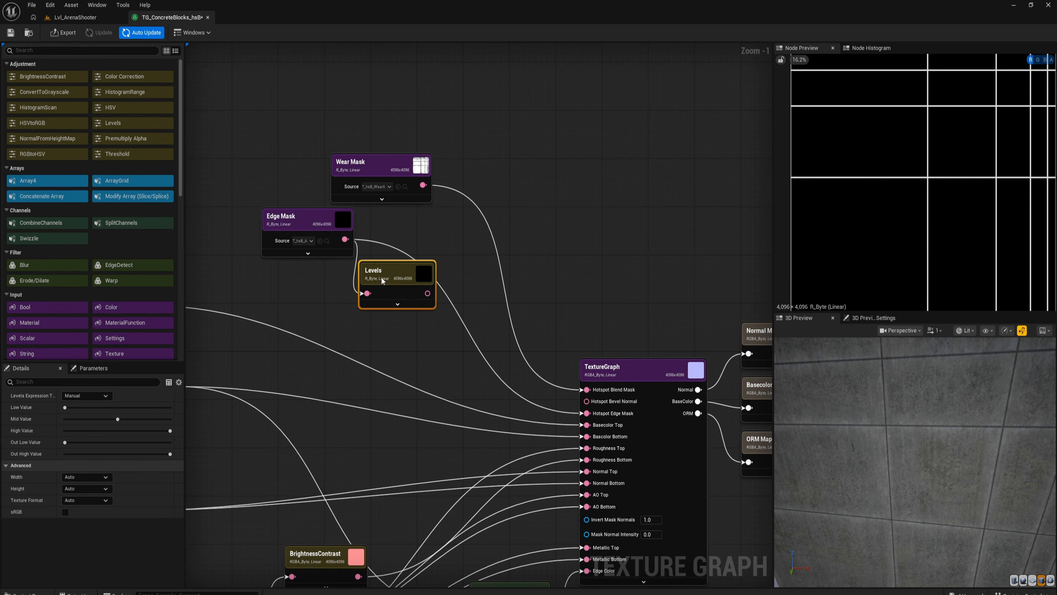
pyautogui.moveTo(425, 293); pyautogui.dragTo(588, 414)
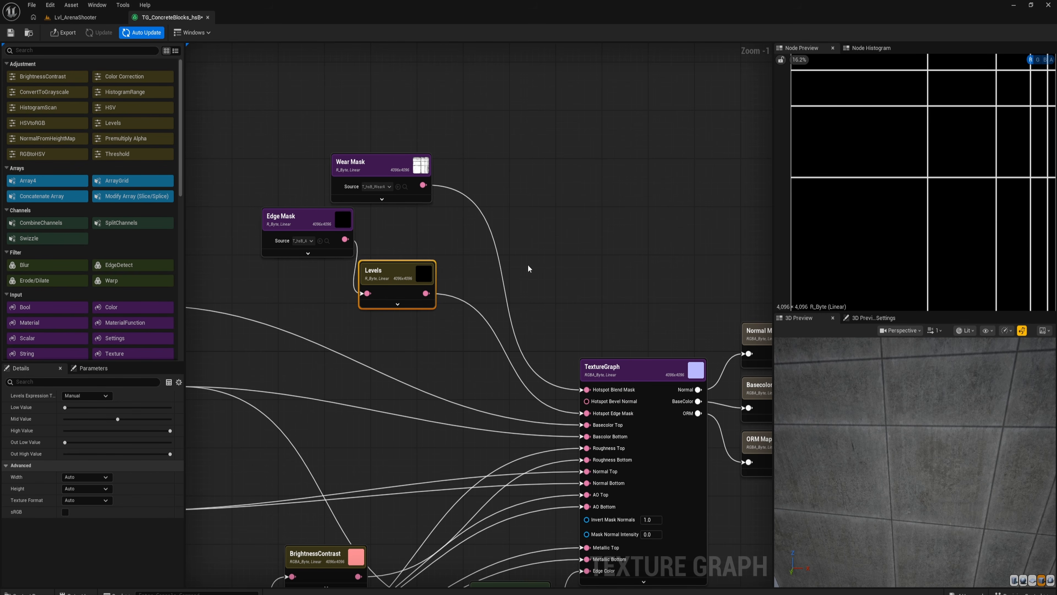
# - Narrow the edge mask lines by raising the Levels node's Low Value to about four fifths of its range, and inspect the mask
pyautogui.scroll(10, 931, 159)
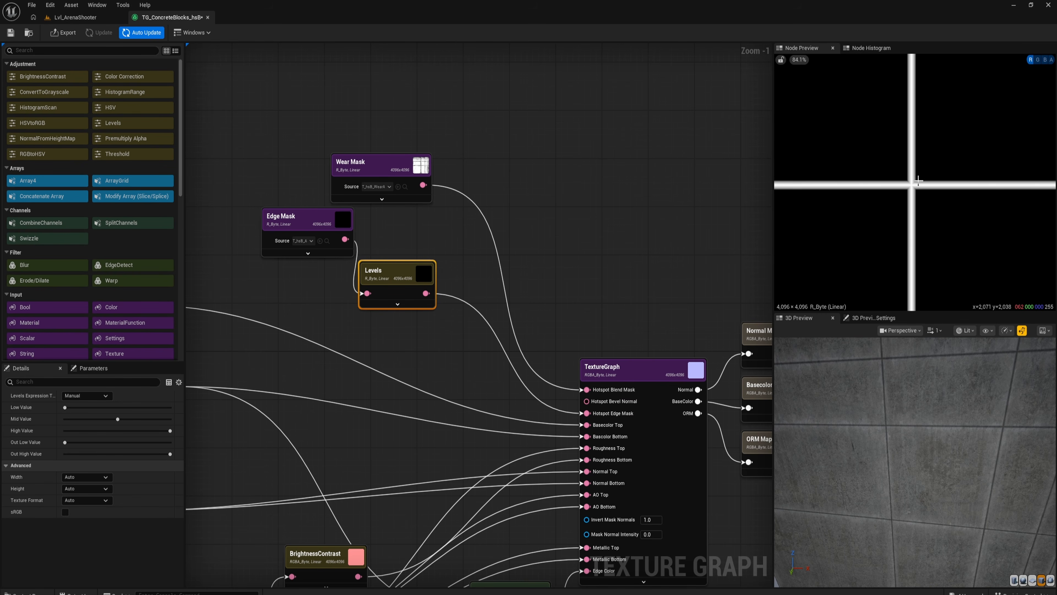
pyautogui.scroll(2, 906, 187)
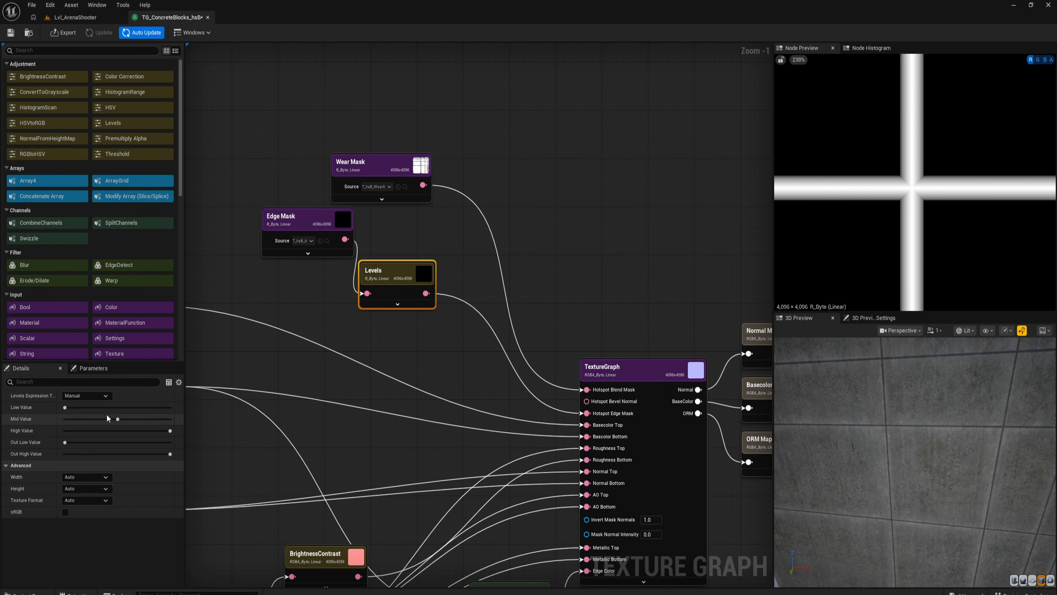
pyautogui.moveTo(68, 407); pyautogui.dragTo(149, 408)
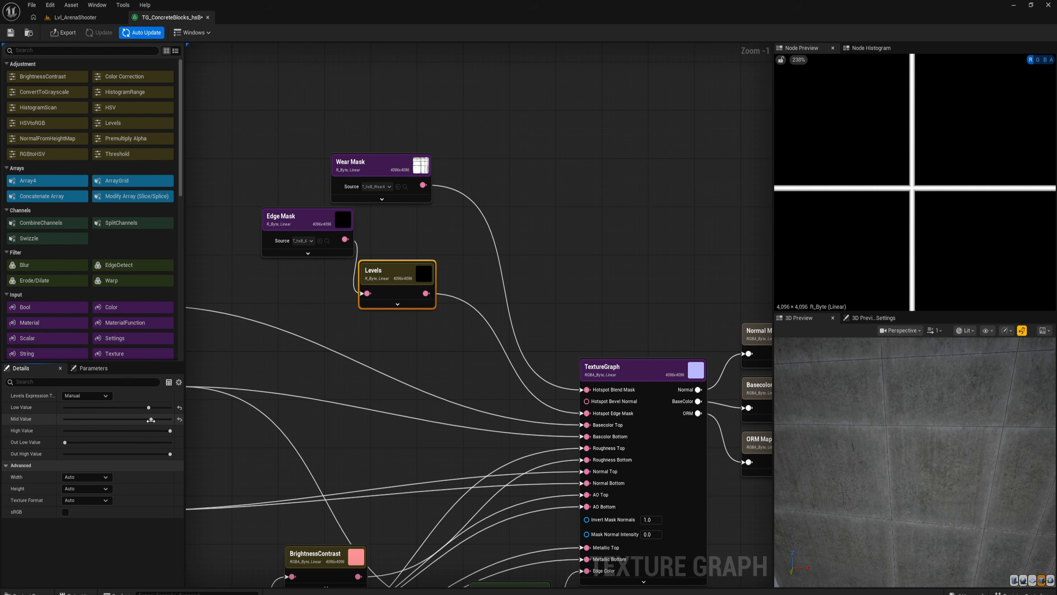
pyautogui.scroll(2, 921, 178)
pyautogui.scroll(5, 922, 191)
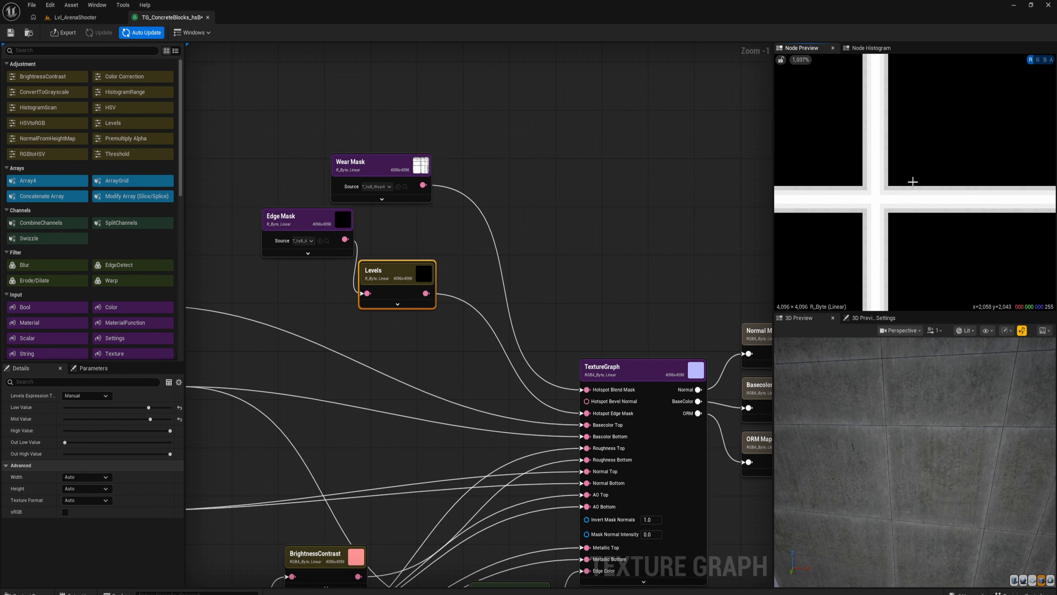
pyautogui.scroll(-10, 885, 192)
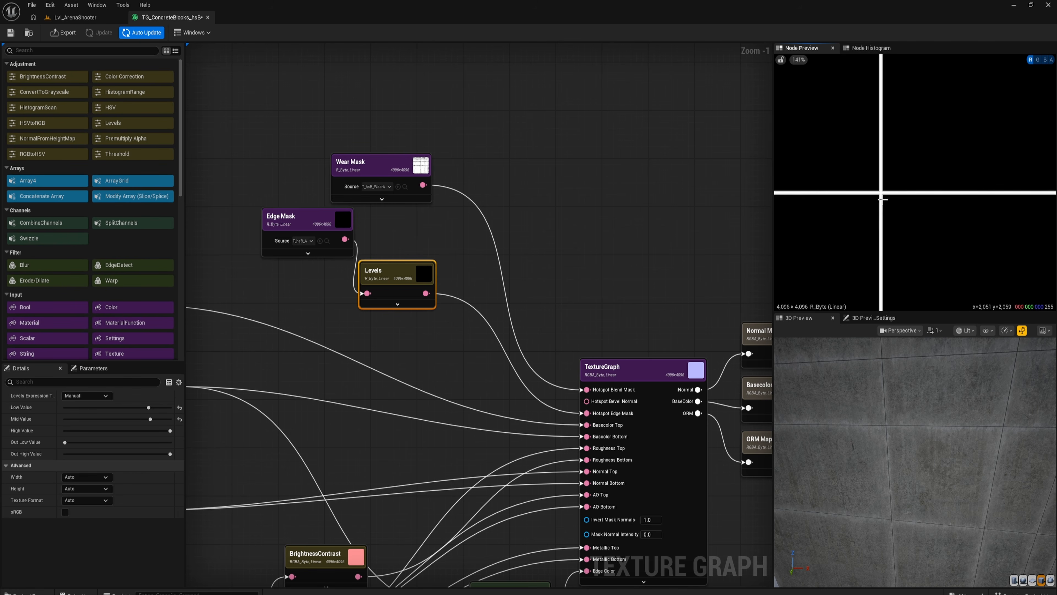
pyautogui.scroll(-17, 888, 191)
pyautogui.scroll(2, 918, 169)
pyautogui.moveTo(963, 132); pyautogui.dragTo(900, 144, button='right')
pyautogui.scroll(5, 899, 144)
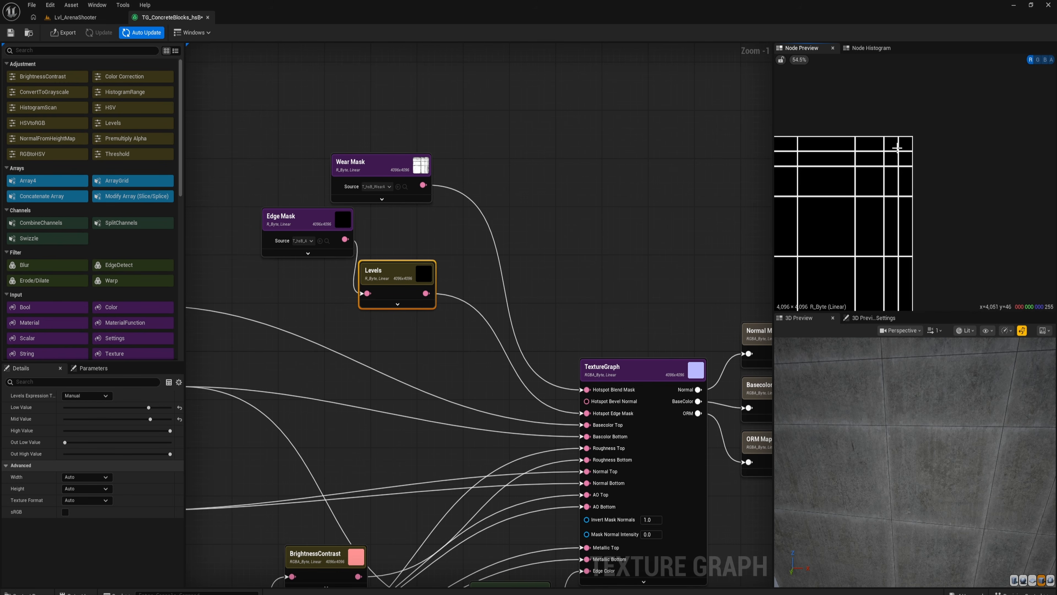
pyautogui.scroll(2, 900, 146)
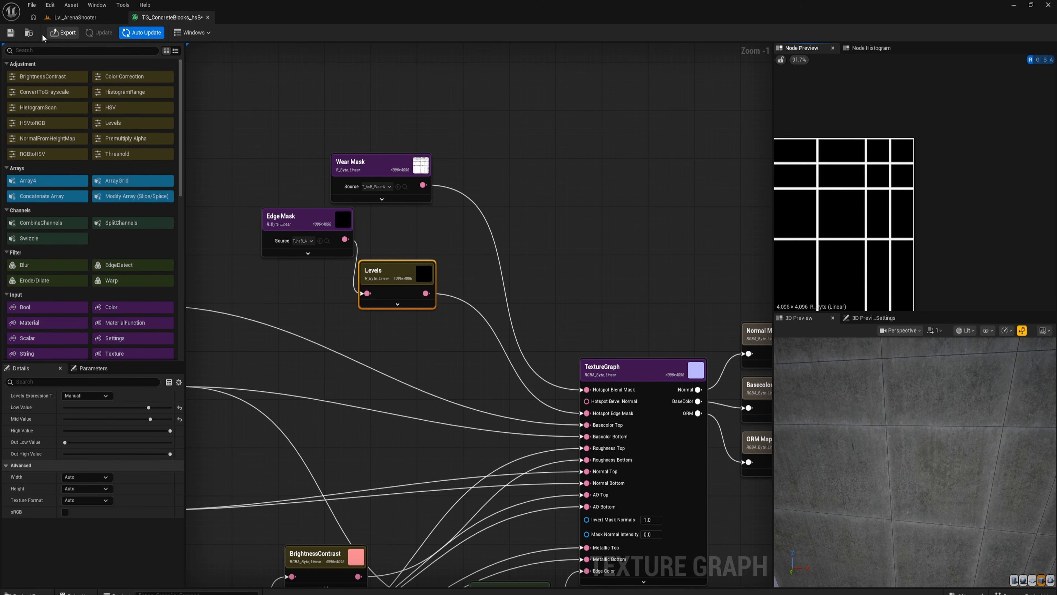
# - Save the texture graph and export its Basecolor, Normal and ORM maps, returning to the level to check the column's seams
pyautogui.click(11, 33)
pyautogui.moveTo(295, 119); pyautogui.dragTo(333, 134, button='right')
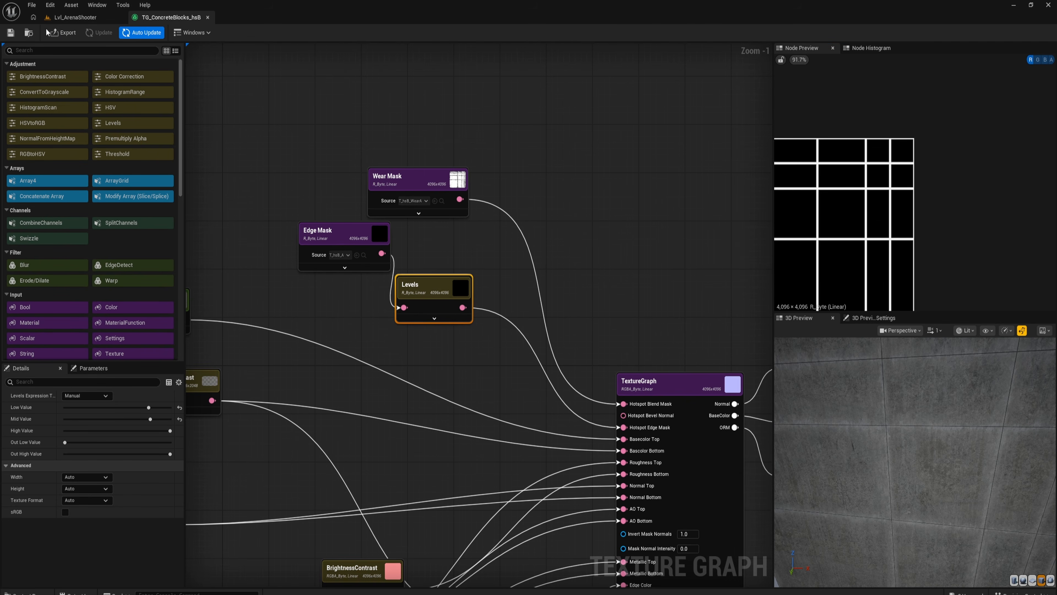
pyautogui.click(64, 33)
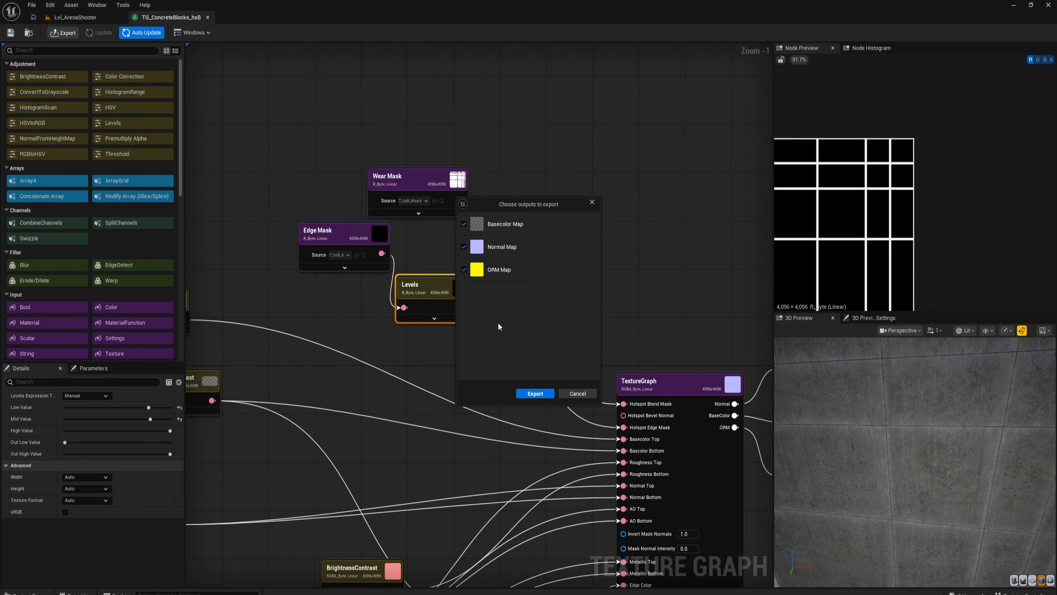
pyautogui.click(536, 393)
pyautogui.click(69, 19)
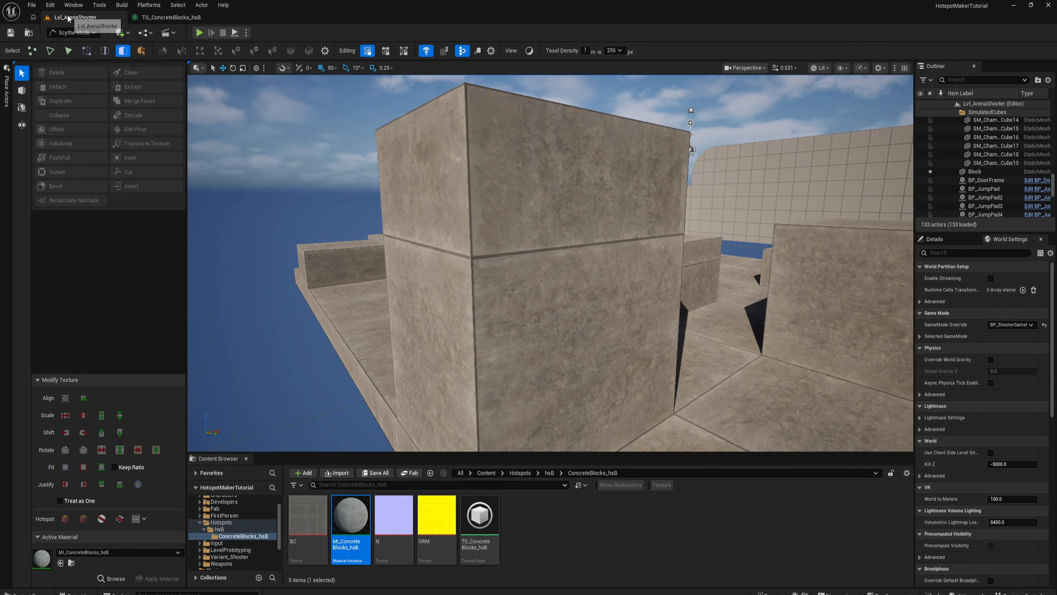
pyautogui.moveTo(488, 260); pyautogui.dragTo(474, 257, button='right')
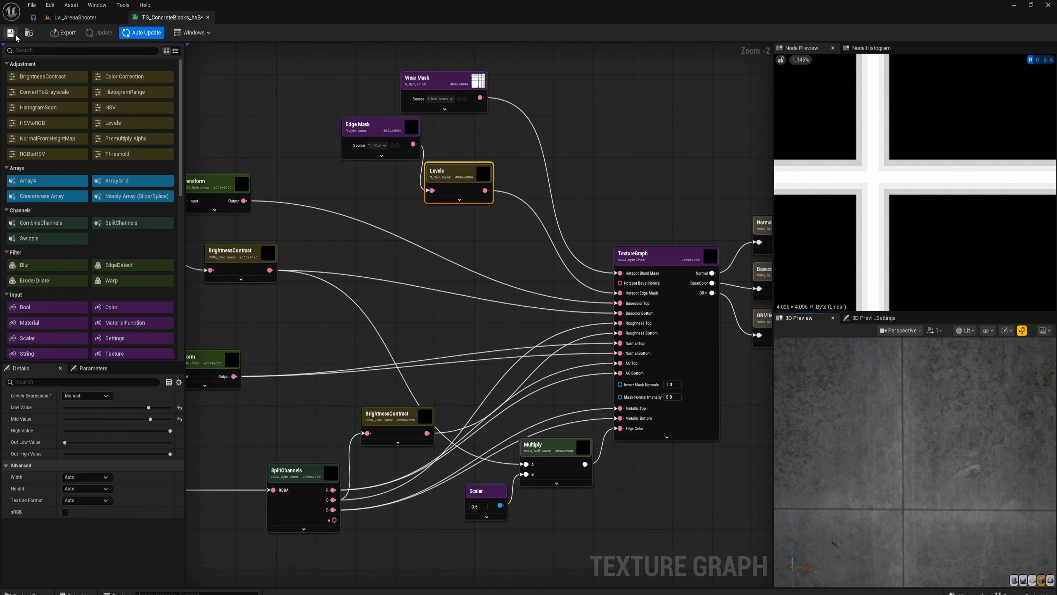
# - Insert a Levels node between the Wear Mask output and the Hotspot Blend Mask input of the TextureGraph node
pyautogui.moveTo(559, 98); pyautogui.dragTo(508, 161, button='right')
pyautogui.moveTo(391, 154); pyautogui.dragTo(395, 108)
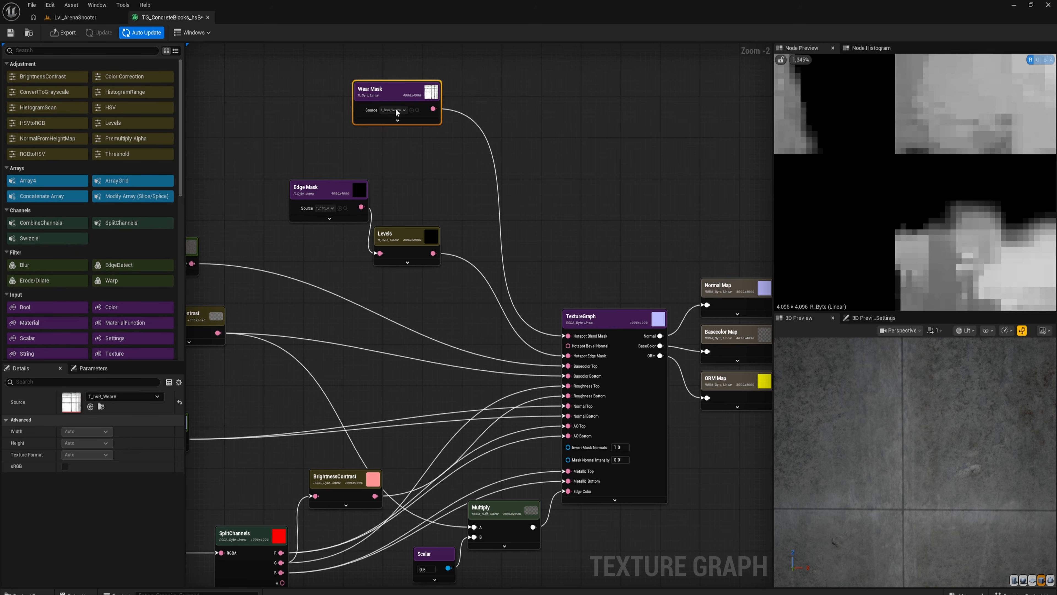
pyautogui.moveTo(456, 137); pyautogui.dragTo(415, 199, button='right')
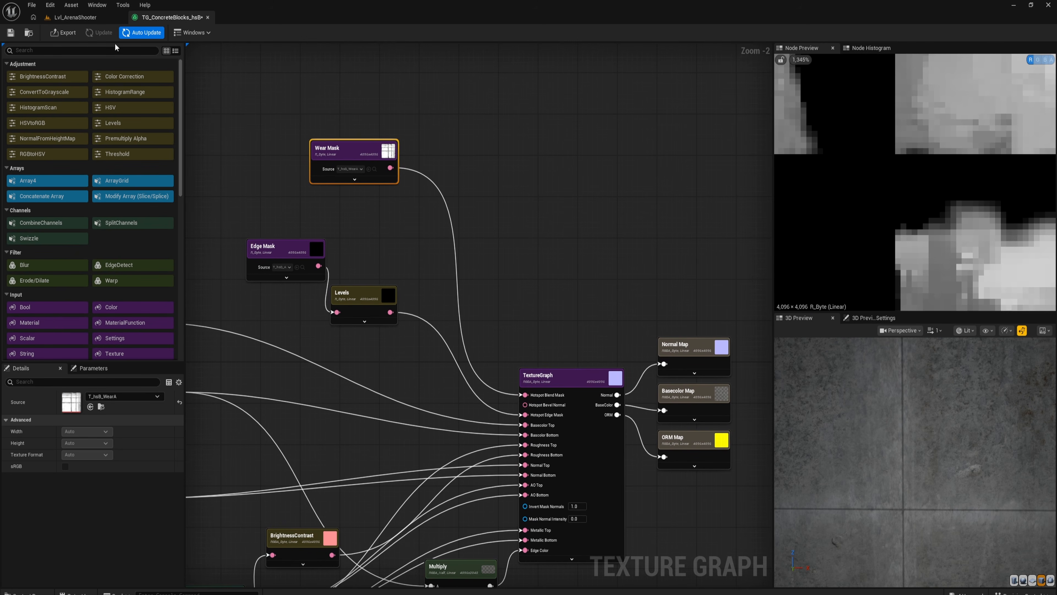
pyautogui.moveTo(389, 167); pyautogui.dragTo(425, 217)
pyautogui.write('lev')
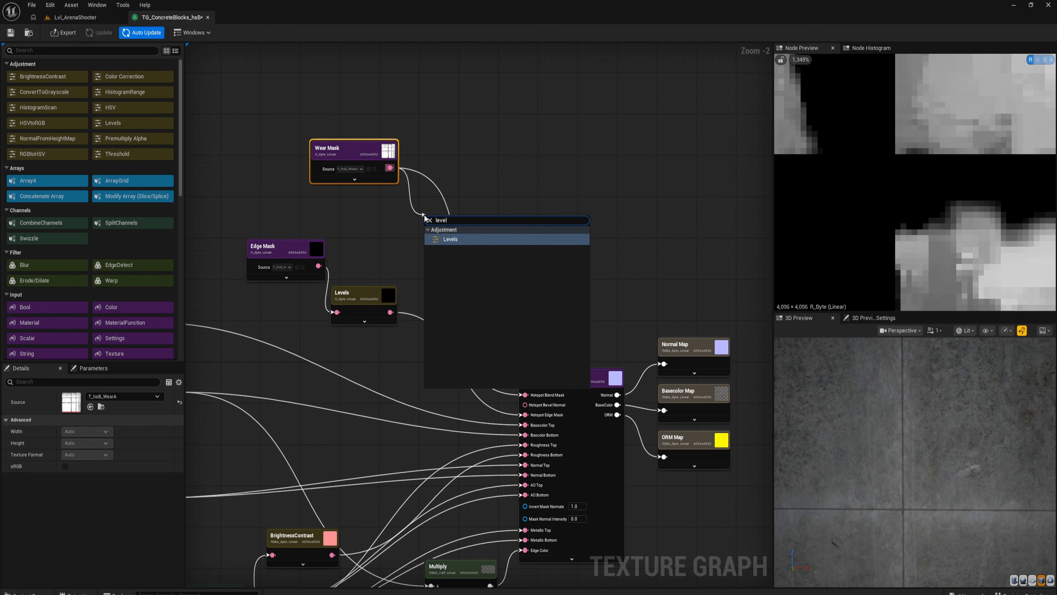
pyautogui.write('el')
pyautogui.click(457, 239)
pyautogui.moveTo(485, 242); pyautogui.dragTo(527, 397)
# - Examine the worn seams and gray transitions of the wear mask in the node preview at several magnifications
pyautogui.scroll(-2, 502, 228)
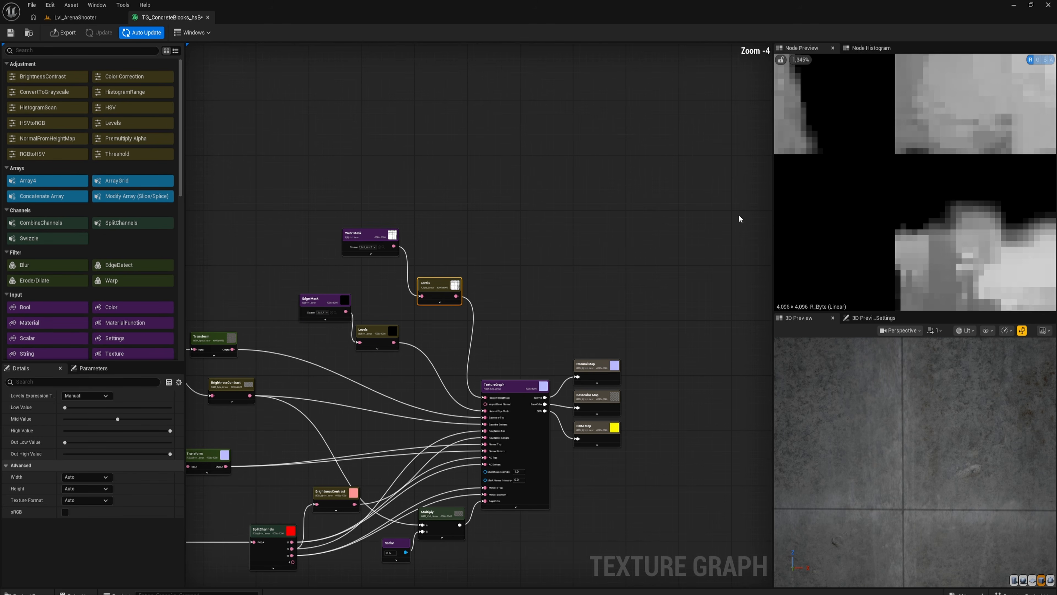
pyautogui.scroll(-1, 872, 198)
pyautogui.scroll(-5, 872, 198)
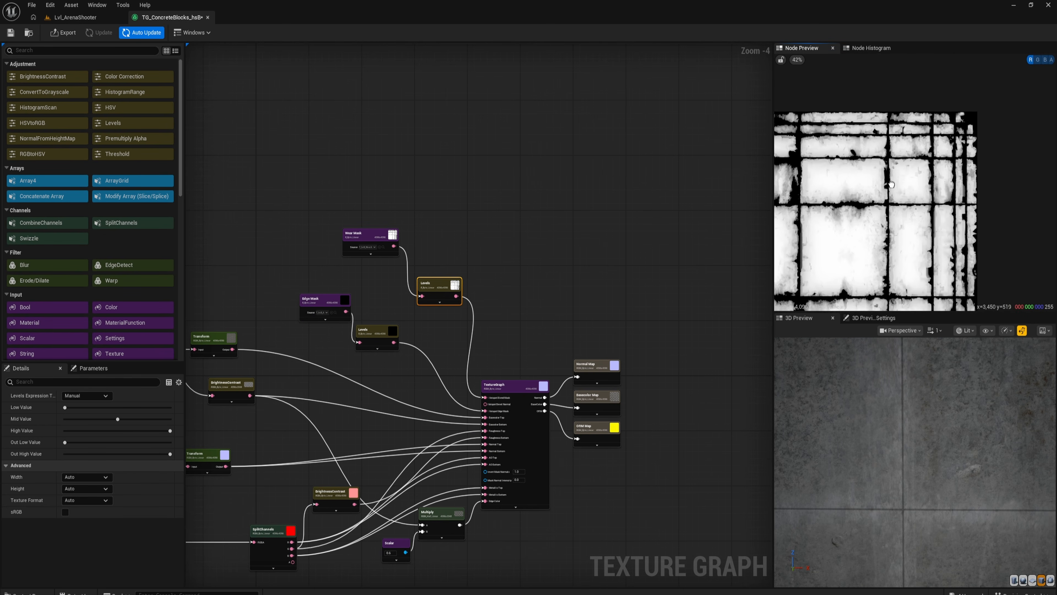
pyautogui.scroll(2, 949, 158)
pyautogui.moveTo(949, 157); pyautogui.dragTo(924, 195)
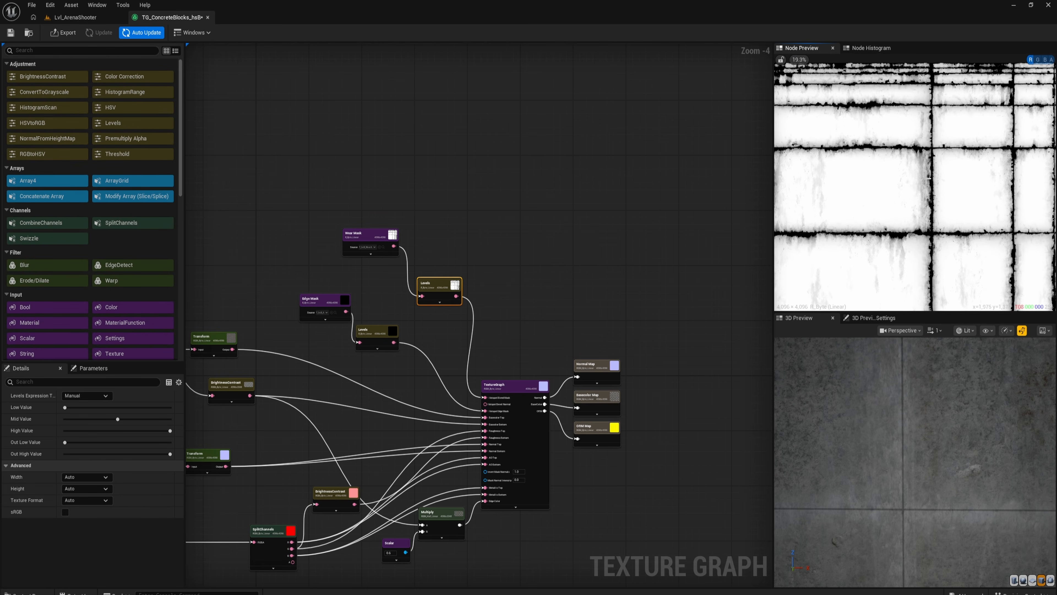
pyautogui.moveTo(858, 65); pyautogui.dragTo(843, 148)
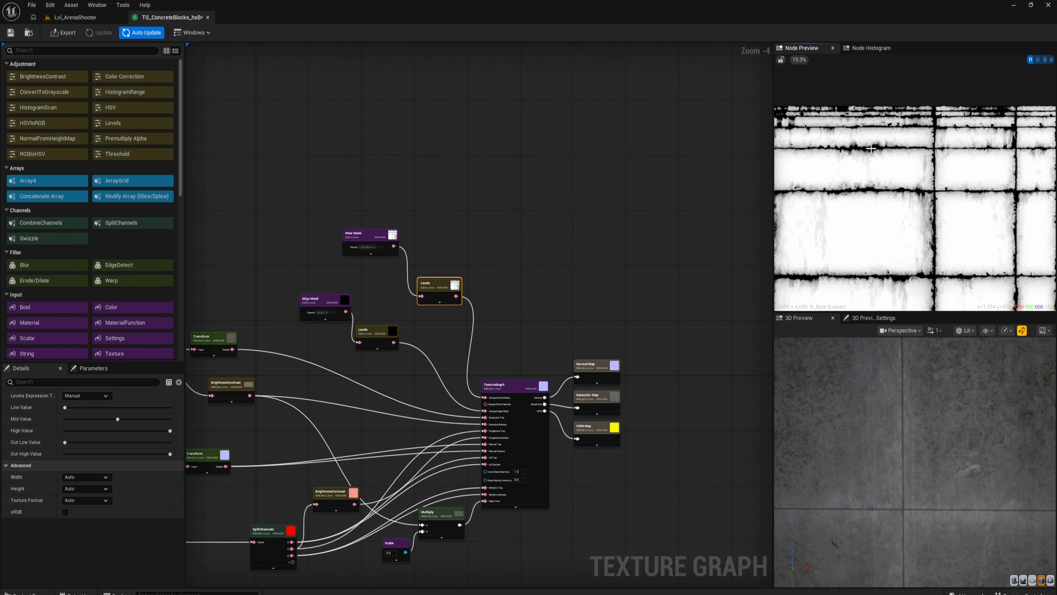
pyautogui.scroll(3, 853, 147)
pyautogui.moveTo(853, 147); pyautogui.dragTo(876, 169, button='right')
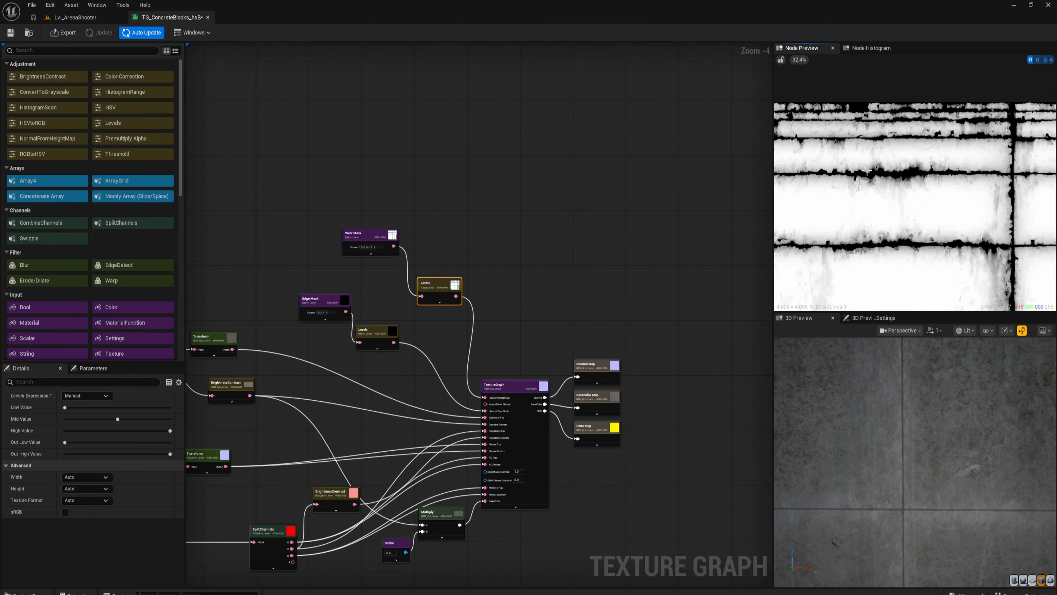
pyautogui.moveTo(944, 153); pyautogui.dragTo(917, 166, button='right')
pyautogui.scroll(-2, 844, 177)
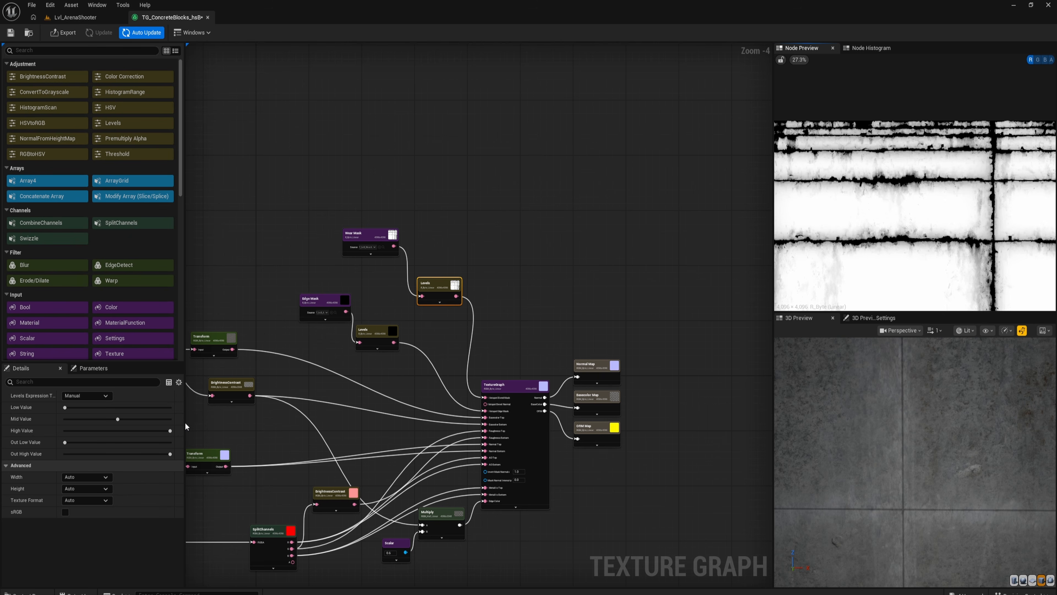
# - Sharpen the wear mask by lowering the Levels node's High Value to about a fifth of its range and raising Low Value slightly
pyautogui.moveTo(170, 431); pyautogui.dragTo(86, 430)
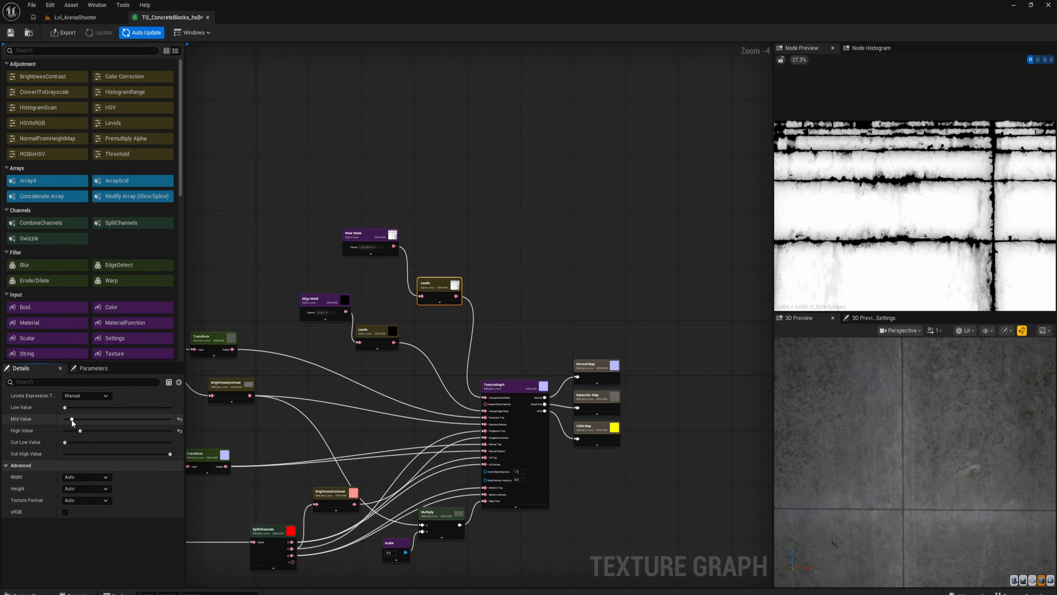
pyautogui.moveTo(65, 407); pyautogui.dragTo(68, 407)
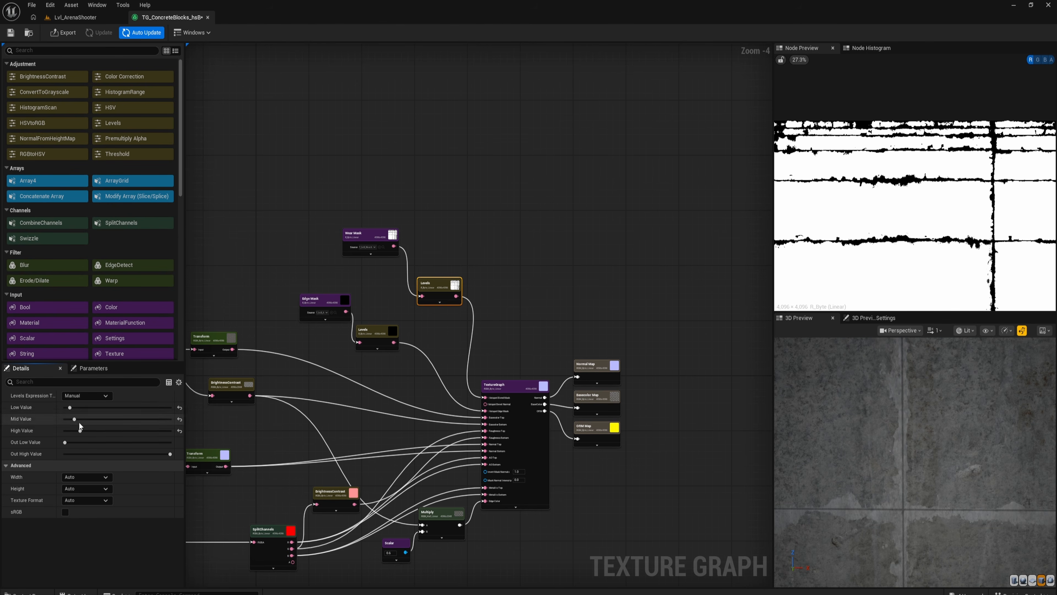
pyautogui.moveTo(902, 509)
pyautogui.mouseDown()
pyautogui.moveTo(890, 507)
pyautogui.moveTo(902, 509)
pyautogui.mouseUp()
pyautogui.scroll(-5, 902, 508)
pyautogui.scroll(4, 905, 472)
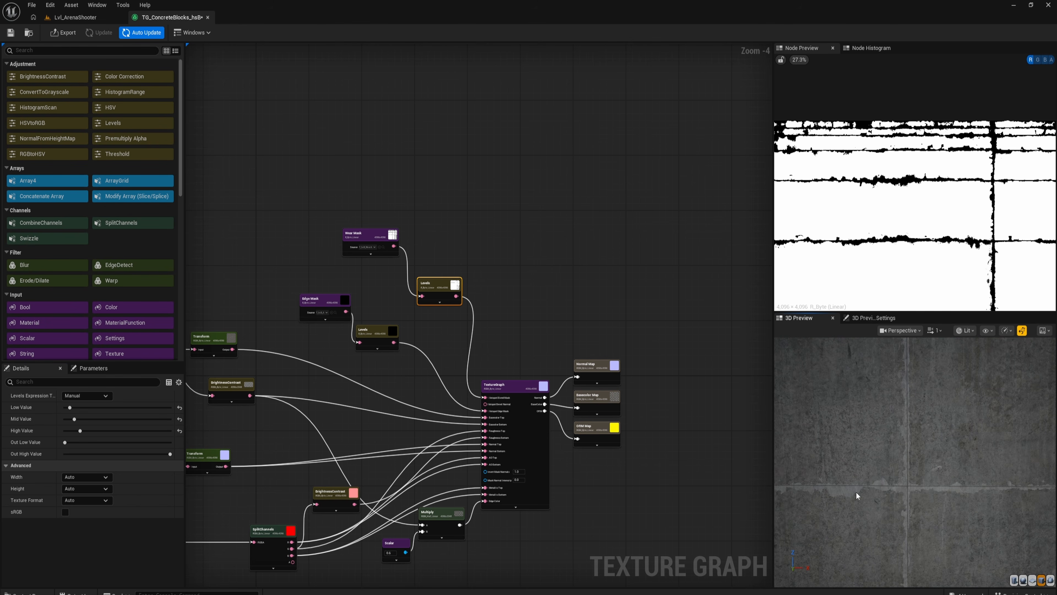
pyautogui.moveTo(75, 419); pyautogui.dragTo(73, 419)
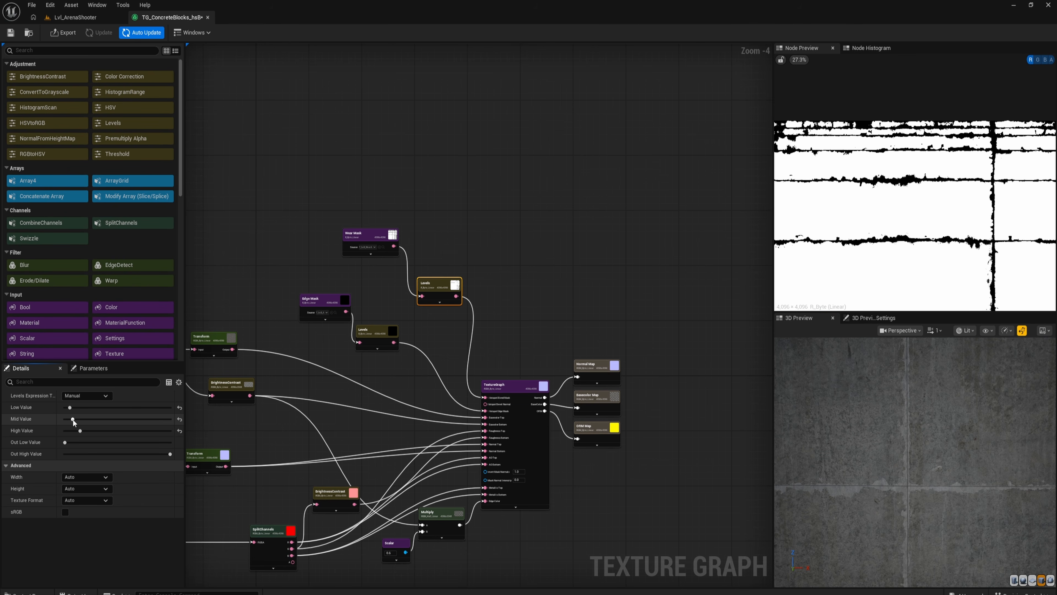
pyautogui.moveTo(81, 430); pyautogui.dragTo(86, 430)
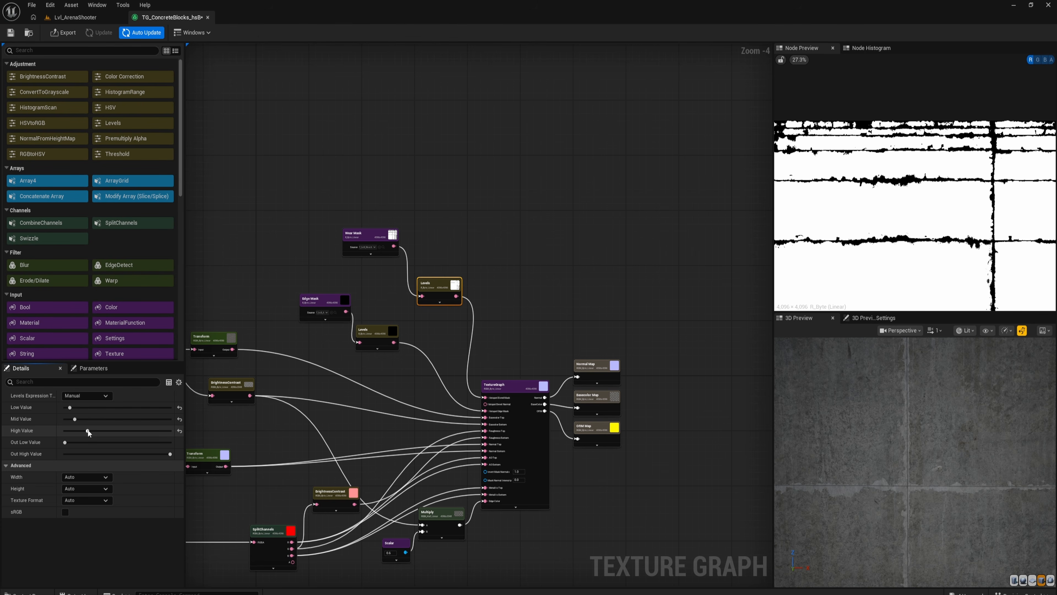
# - Inspect the worn seams on the preview cube, save the texture graph, and export its Basecolor, Normal and ORM maps
pyautogui.scroll(-5, 882, 433)
pyautogui.scroll(3, 881, 432)
pyautogui.moveTo(881, 433); pyautogui.dragTo(903, 460)
pyautogui.scroll(4, 940, 430)
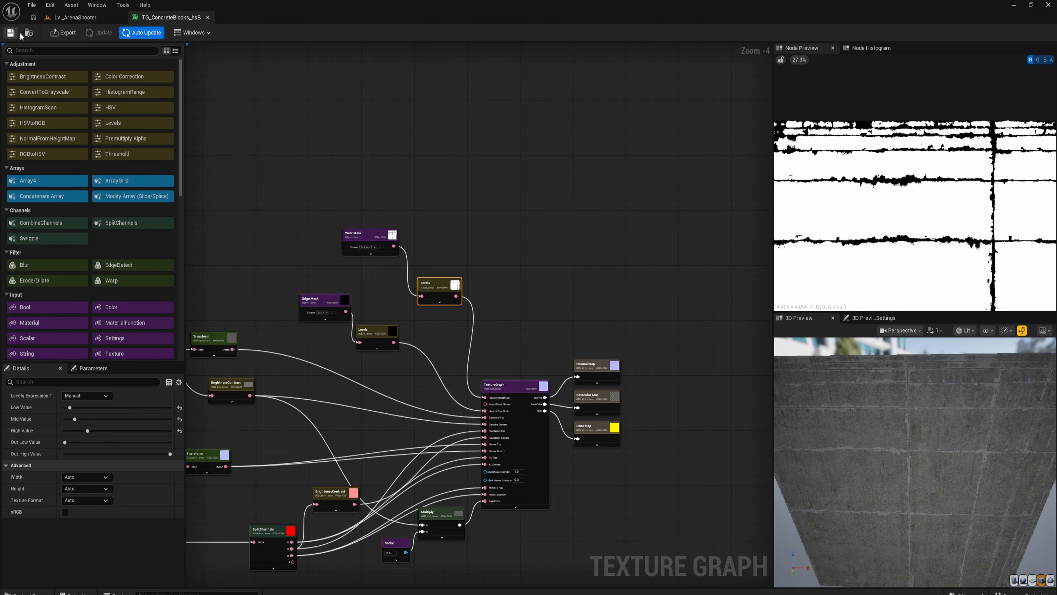
pyautogui.click(65, 33)
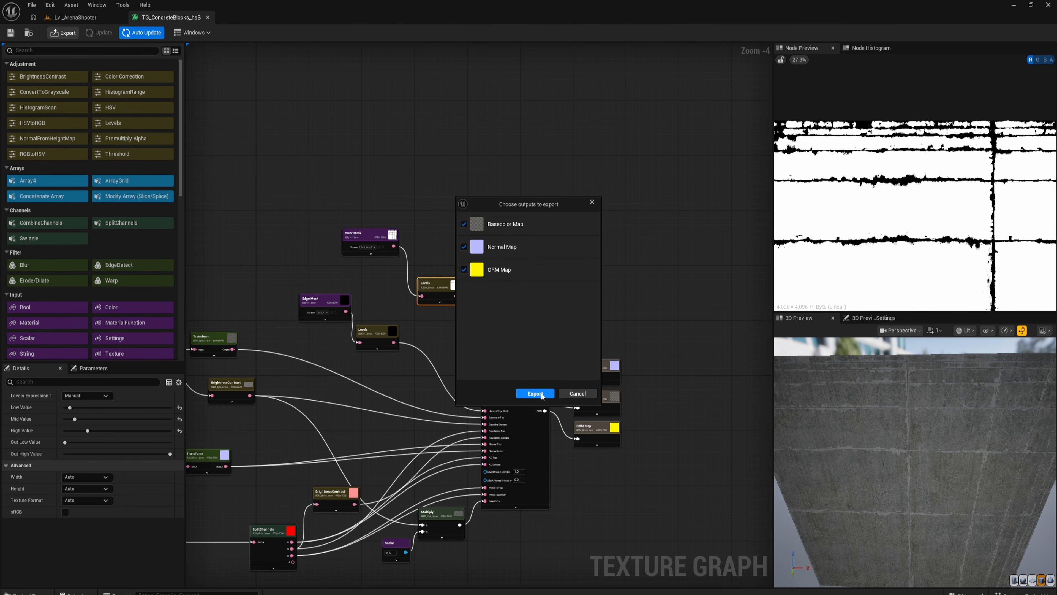
pyautogui.click(529, 390)
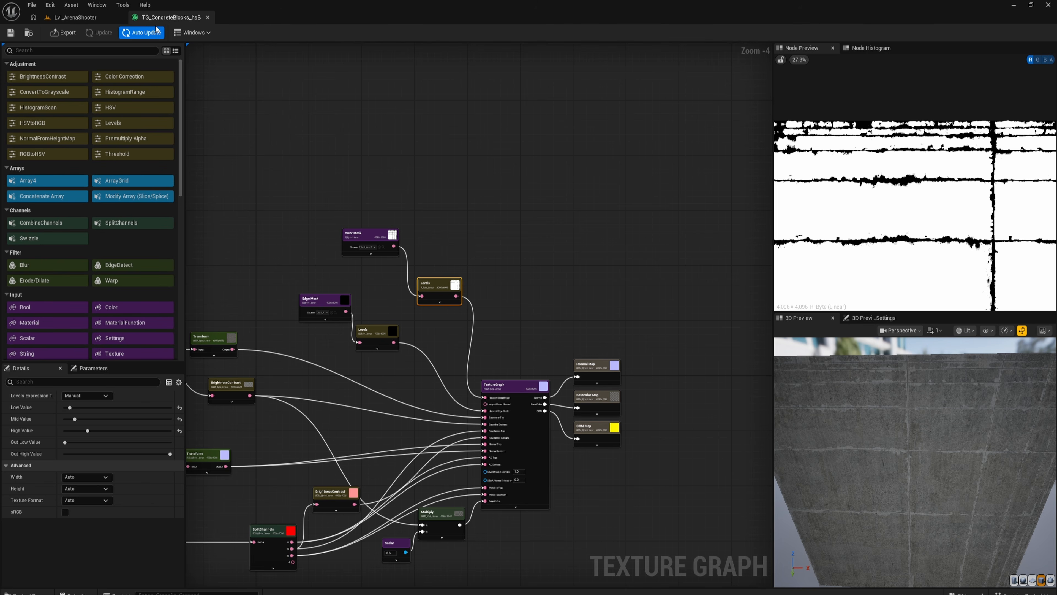
# - Return to the level and examine the tall column's seams and worn edges up close from several angles
pyautogui.click(74, 17)
pyautogui.moveTo(491, 237); pyautogui.dragTo(658, 252, button='right')
pyautogui.press('w')
pyautogui.scroll(-2, 490, 237)
pyautogui.press('d')
pyautogui.press('a')
pyautogui.press('a')
pyautogui.press('s')
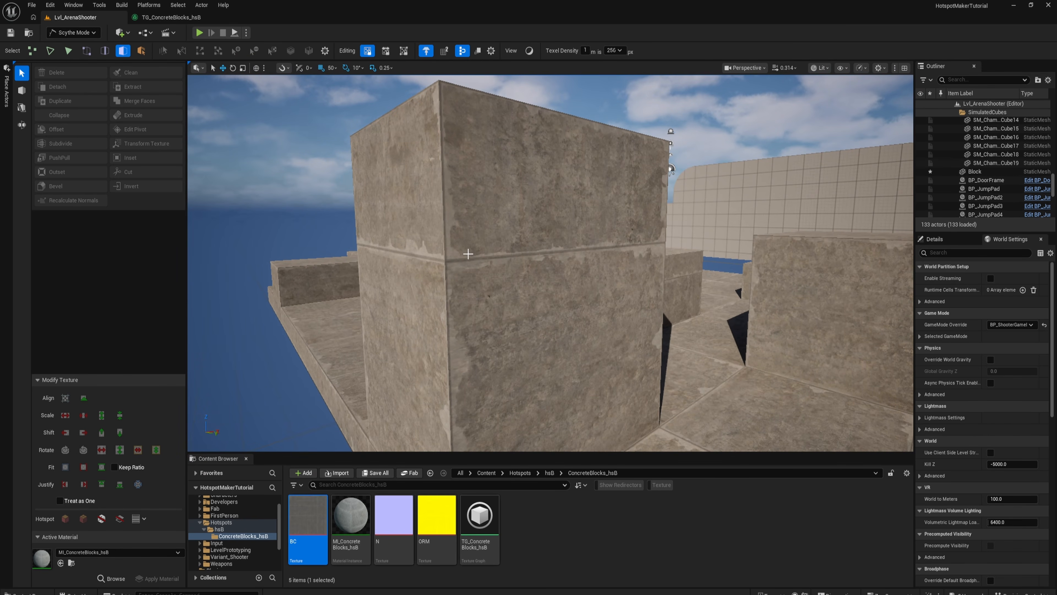
pyautogui.press('w')
pyautogui.moveTo(658, 252); pyautogui.dragTo(462, 240, button='right')
pyautogui.press('s')
pyautogui.press('a')
pyautogui.press('s')
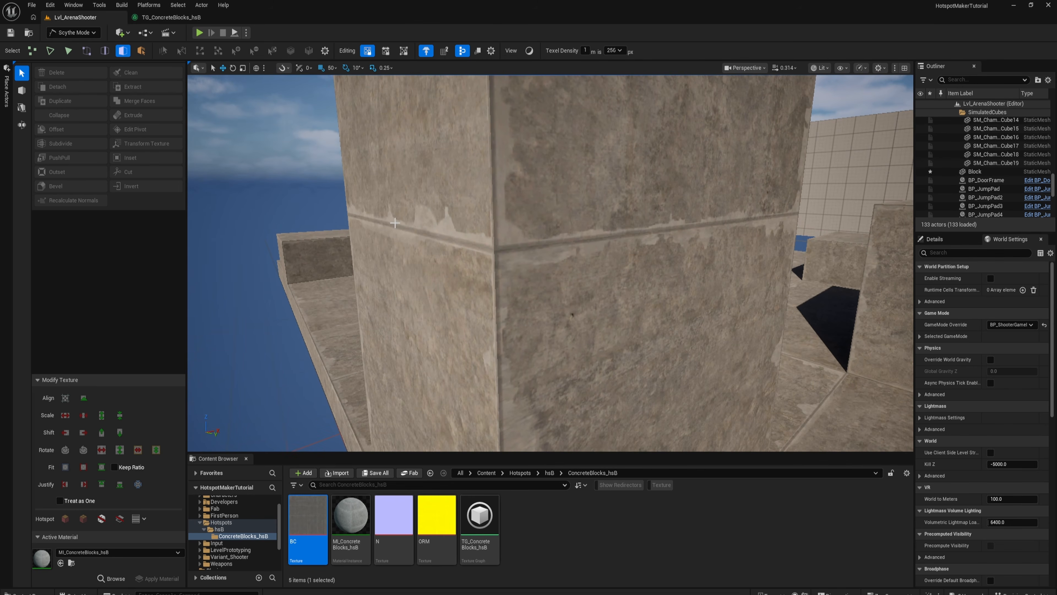
# - Go back to the texture graph and compare the seam width in the edge mask Levels node and the Normal and Basecolor outputs
pyautogui.click(171, 20)
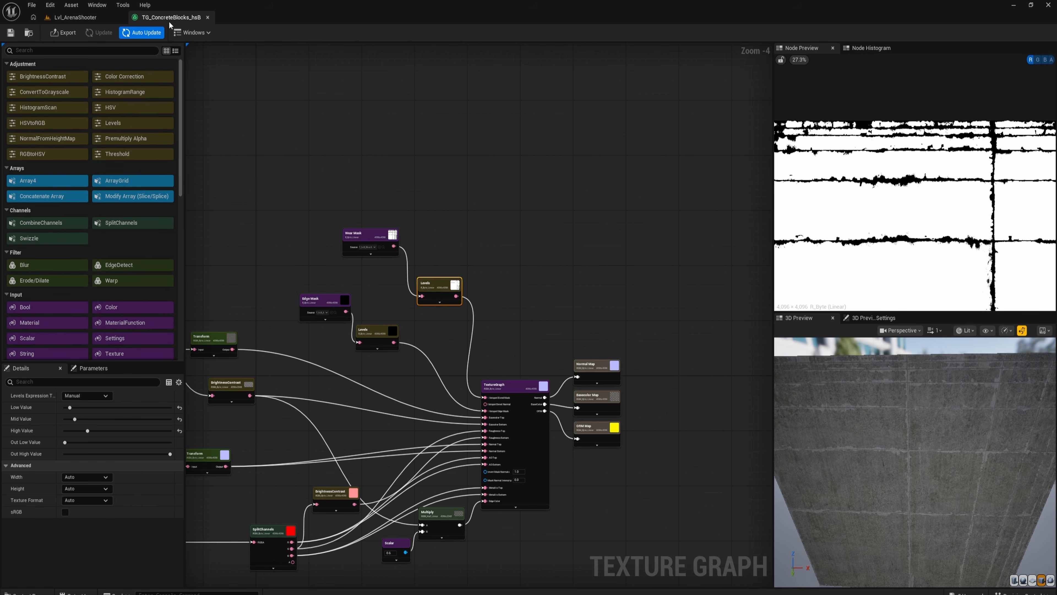
pyautogui.click(381, 331)
pyautogui.moveTo(527, 349); pyautogui.dragTo(550, 310, button='right')
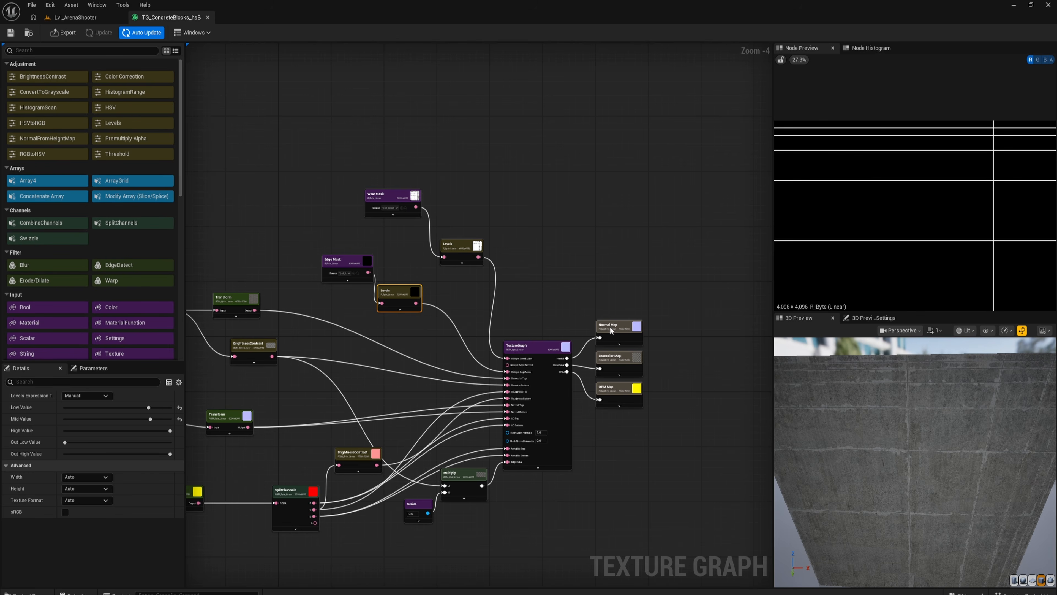
pyautogui.click(610, 329)
pyautogui.click(615, 360)
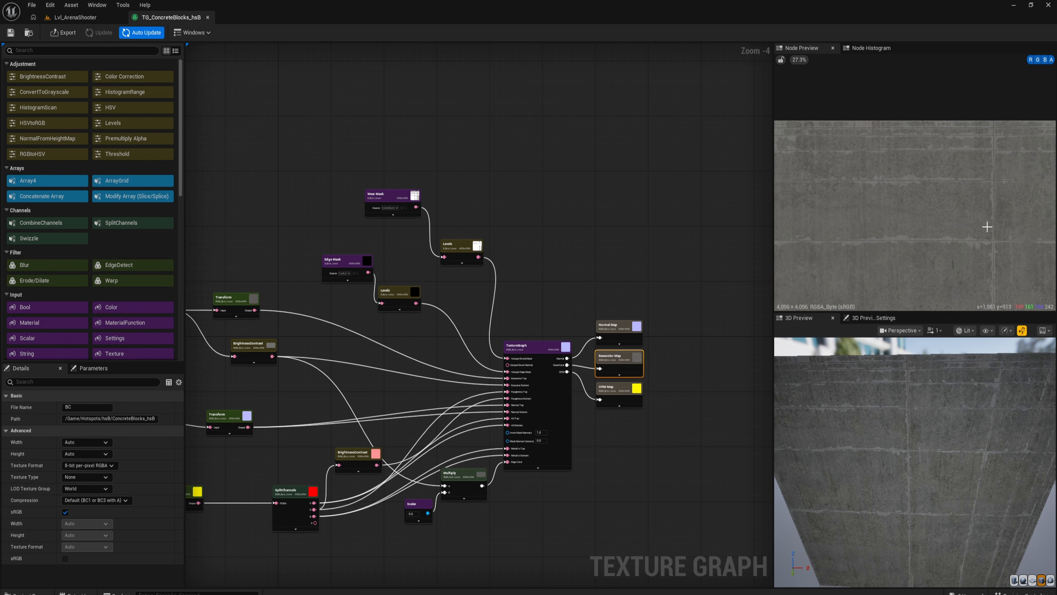
pyautogui.scroll(10, 986, 227)
pyautogui.scroll(2, 986, 233)
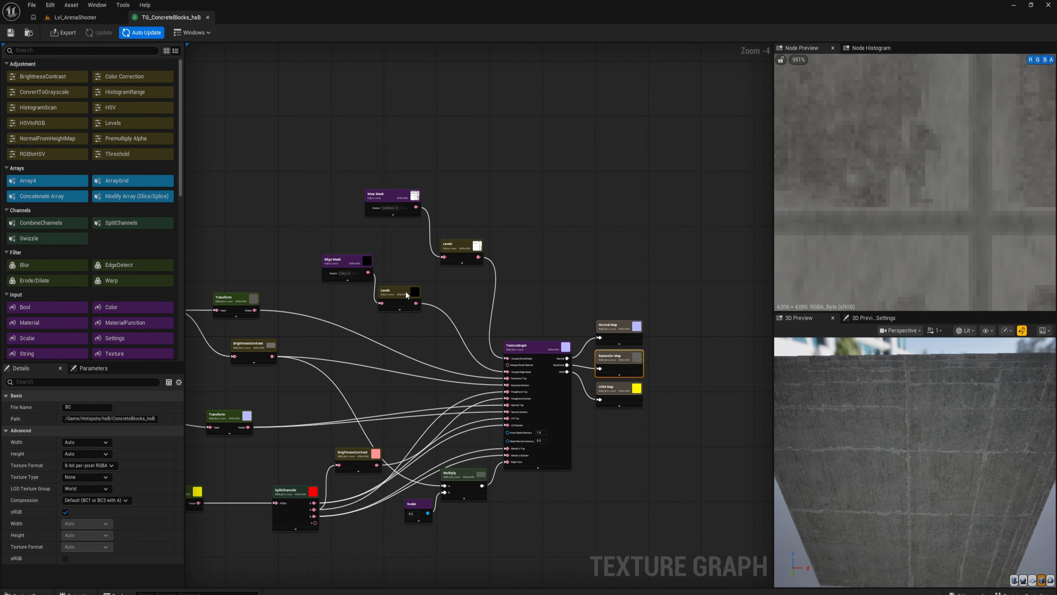
# - Narrow the edge mask lines further by raising the Levels node's Low Value to about nine tenths of its range
pyautogui.click(406, 291)
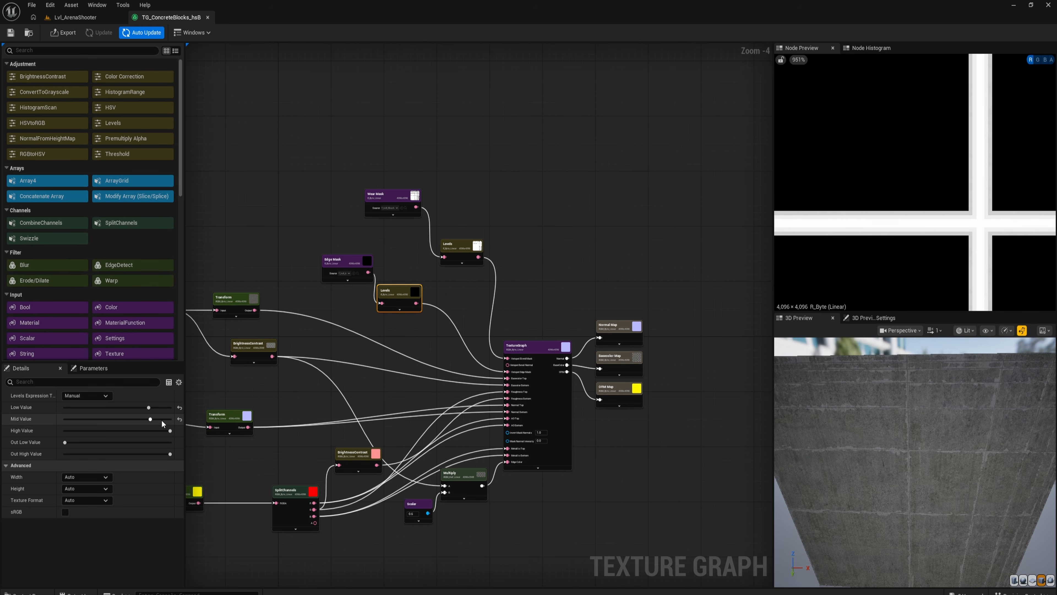
pyautogui.moveTo(148, 408); pyautogui.dragTo(159, 408)
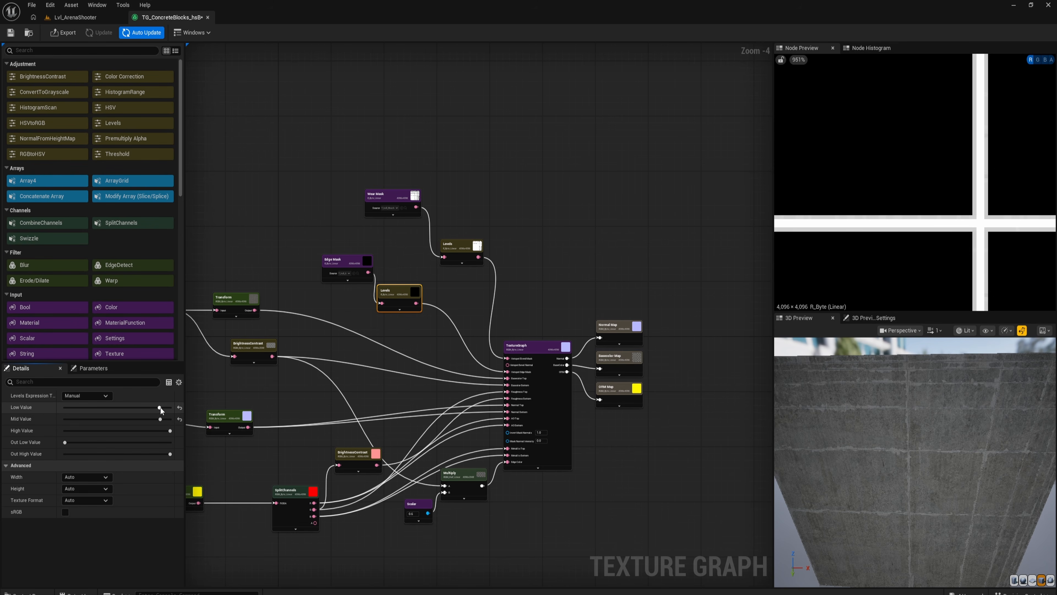
pyautogui.moveTo(160, 407); pyautogui.dragTo(161, 419)
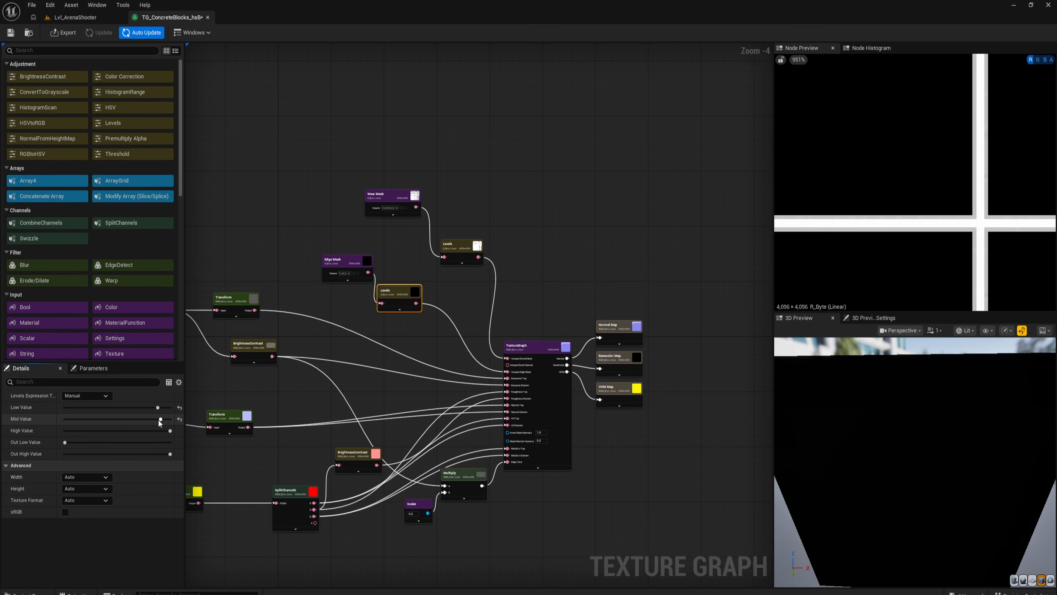
# - Check the Normal Map output and preview cube, and reconnect the edge mask Levels node to the TextureGraph node's Hotspot Edge Mask input
pyautogui.moveTo(615, 329); pyautogui.dragTo(563, 319, button='right')
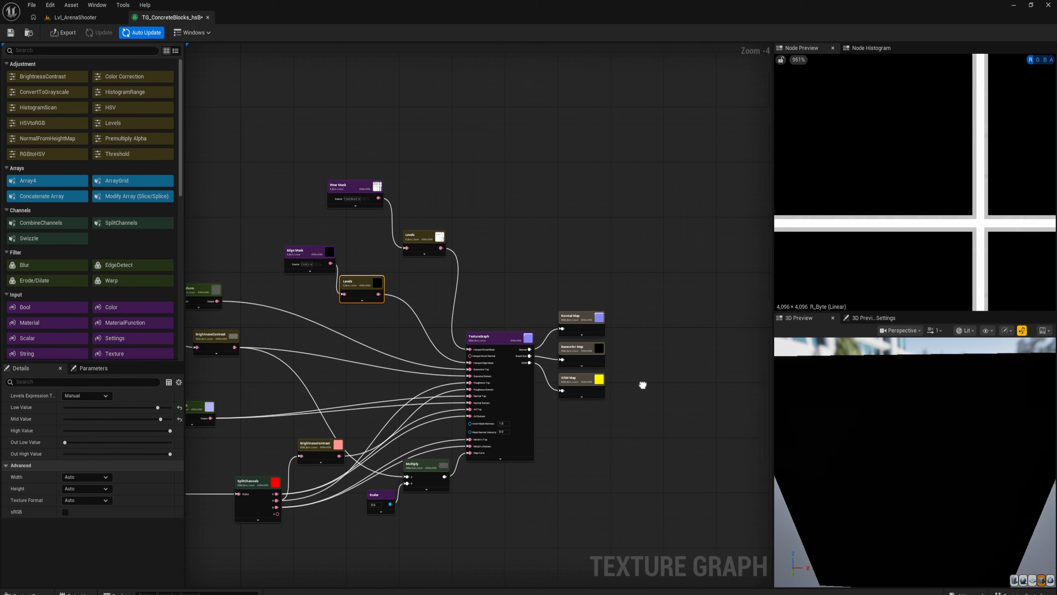
pyautogui.click(569, 320)
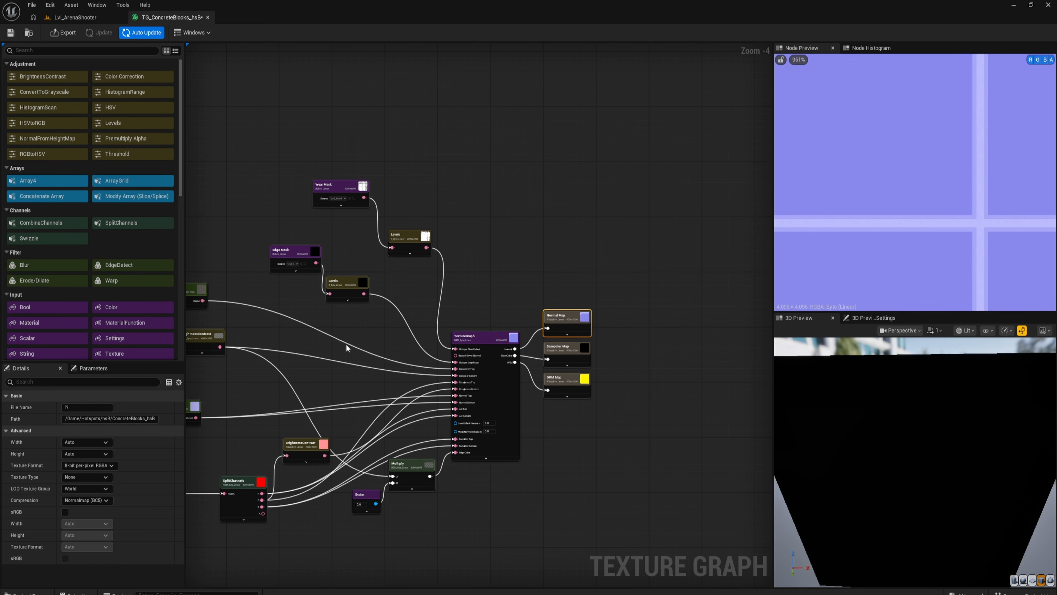
pyautogui.click(353, 281)
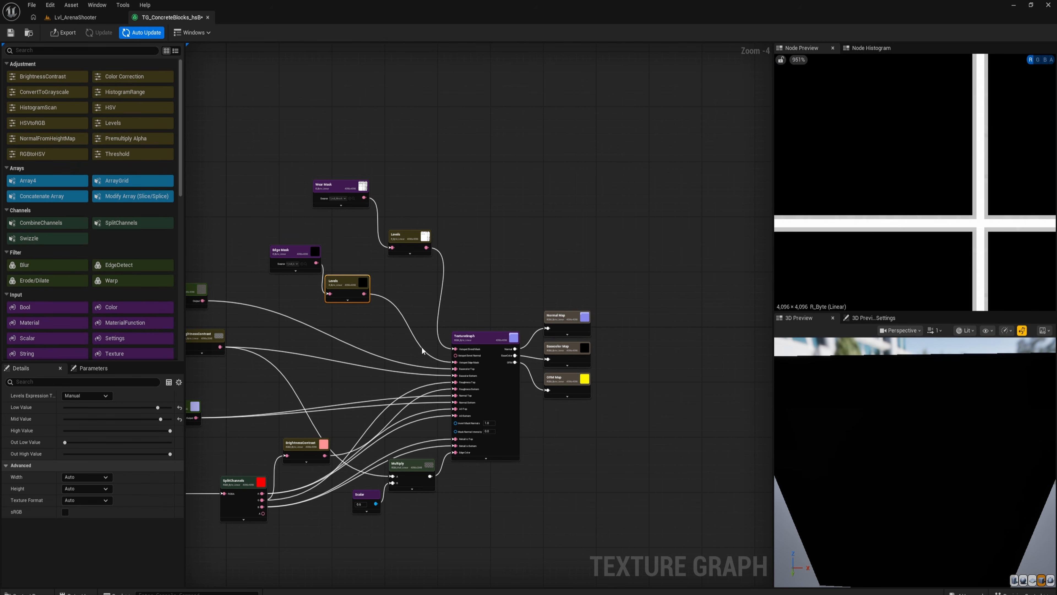
pyautogui.moveTo(915, 462); pyautogui.dragTo(961, 454)
pyautogui.scroll(2, 549, 360)
pyautogui.moveTo(338, 326); pyautogui.dragTo(385, 326, button='right')
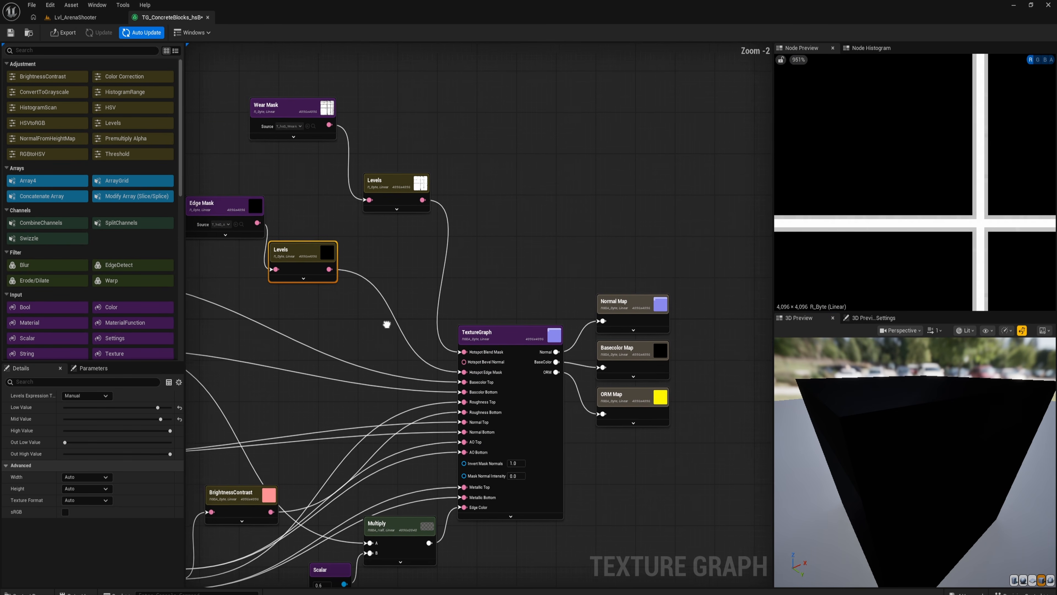
pyautogui.keyDown('alt'); pyautogui.click(385, 296); pyautogui.keyUp('alt')
pyautogui.moveTo(334, 270); pyautogui.dragTo(469, 373)
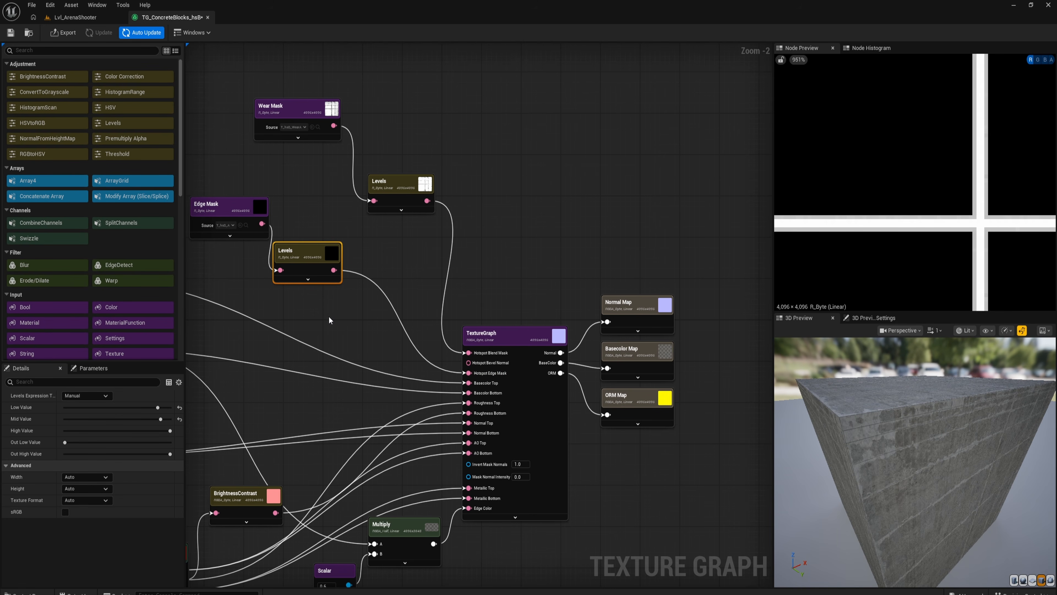
# - Check the narrowed seams on the preview cube, save the texture graph, and export all three output maps again
pyautogui.moveTo(898, 454); pyautogui.dragTo(918, 441)
pyautogui.scroll(2, 959, 432)
pyautogui.scroll(-1, 956, 436)
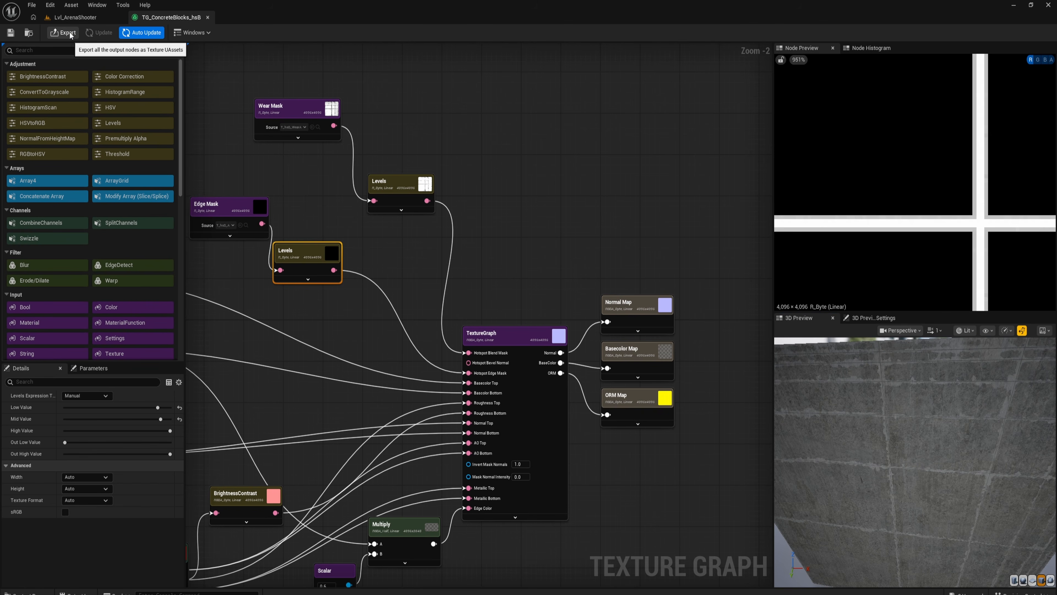
pyautogui.click(60, 33)
pyautogui.click(537, 393)
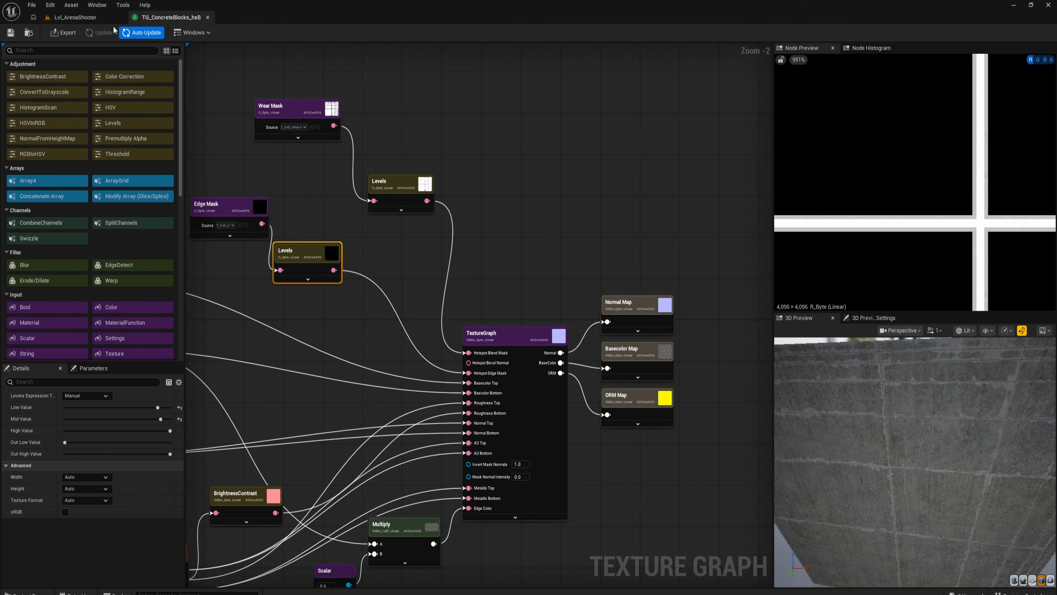
# - Return to the level and inspect the tall column's seams with the re-exported maps
pyautogui.click(72, 19)
pyautogui.moveTo(507, 266); pyautogui.dragTo(456, 229, button='right')
pyautogui.press('w')
pyautogui.press('s')
pyautogui.press('a')
pyautogui.press('d')
# - Select the tall column's upper face, clear the selection, view the seams more closely, and open the Texel Density pixel options
pyautogui.click(518, 265)
pyautogui.click(561, 84)
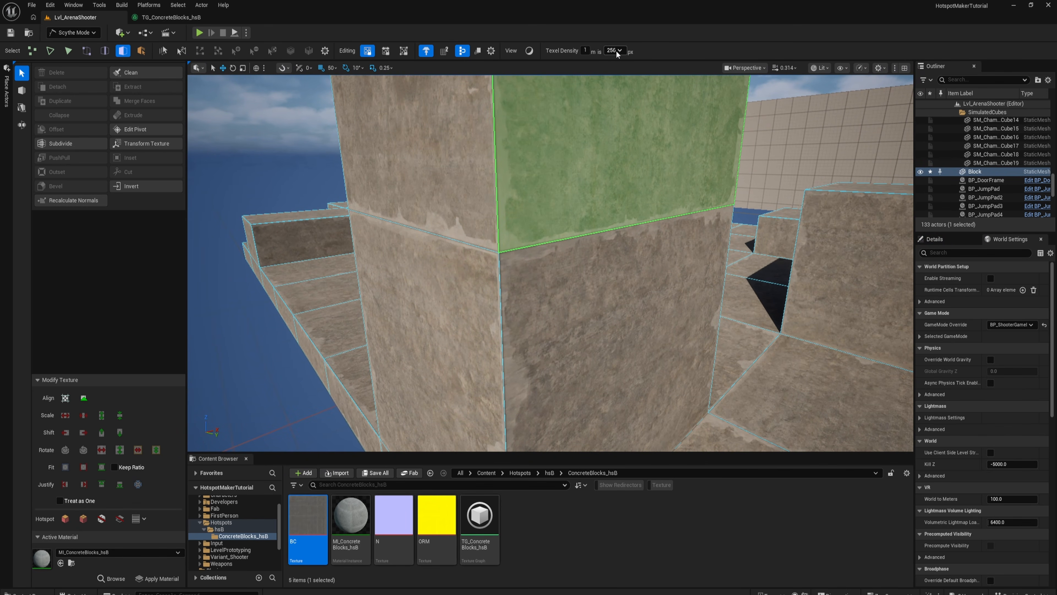
pyautogui.press('Escape')
pyautogui.moveTo(528, 196); pyautogui.dragTo(540, 173, button='right')
pyautogui.press('w')
pyautogui.scroll(-3, 516, 200)
pyautogui.press('s')
pyautogui.press('s')
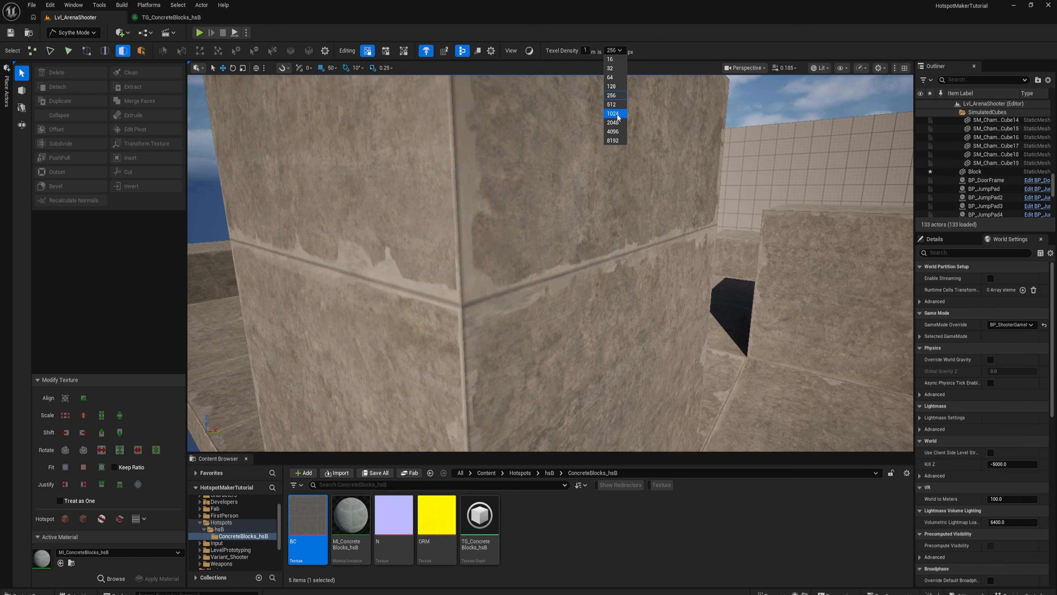
# - Set the texel density to 1024 px, select the tall column's lower face, clear the selection, and inspect the column's seams
pyautogui.moveTo(461, 278); pyautogui.dragTo(407, 317, button='right')
pyautogui.click(461, 278)
pyautogui.hotkey('ctrl', 'a')
pyautogui.moveTo(461, 278); pyautogui.dragTo(395, 245, button='right')
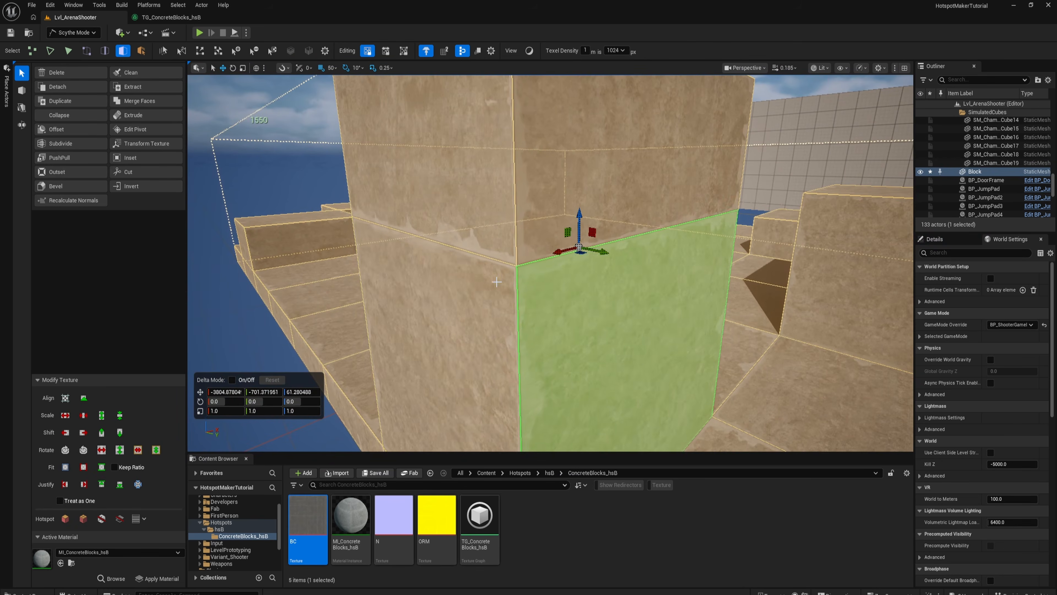
pyautogui.press('Escape')
pyautogui.moveTo(497, 282)
pyautogui.mouseDown(button='right')
pyautogui.moveTo(470, 282)
pyautogui.moveTo(554, 271)
pyautogui.moveTo(591, 282)
pyautogui.mouseUp(button='right')
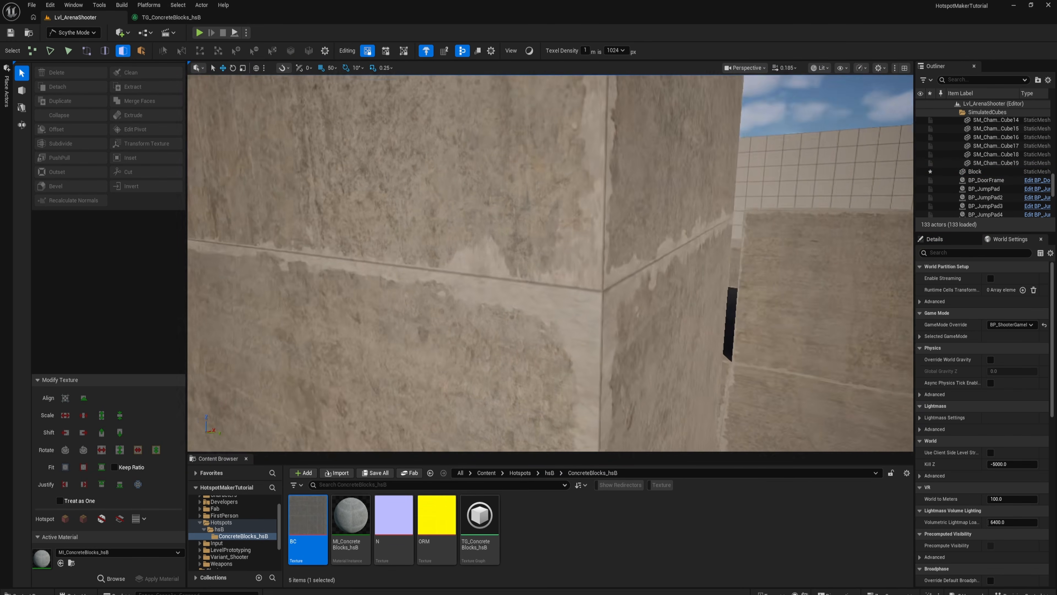
pyautogui.moveTo(550, 263)
pyautogui.mouseDown(button='right')
pyautogui.moveTo(562, 271)
pyautogui.moveTo(433, 263)
pyautogui.moveTo(500, 266)
pyautogui.moveTo(466, 267)
pyautogui.moveTo(469, 245)
pyautogui.moveTo(385, 231)
pyautogui.moveTo(416, 279)
pyautogui.moveTo(437, 250)
pyautogui.moveTo(479, 245)
pyautogui.moveTo(487, 263)
pyautogui.moveTo(526, 262)
pyautogui.mouseUp(button='right')
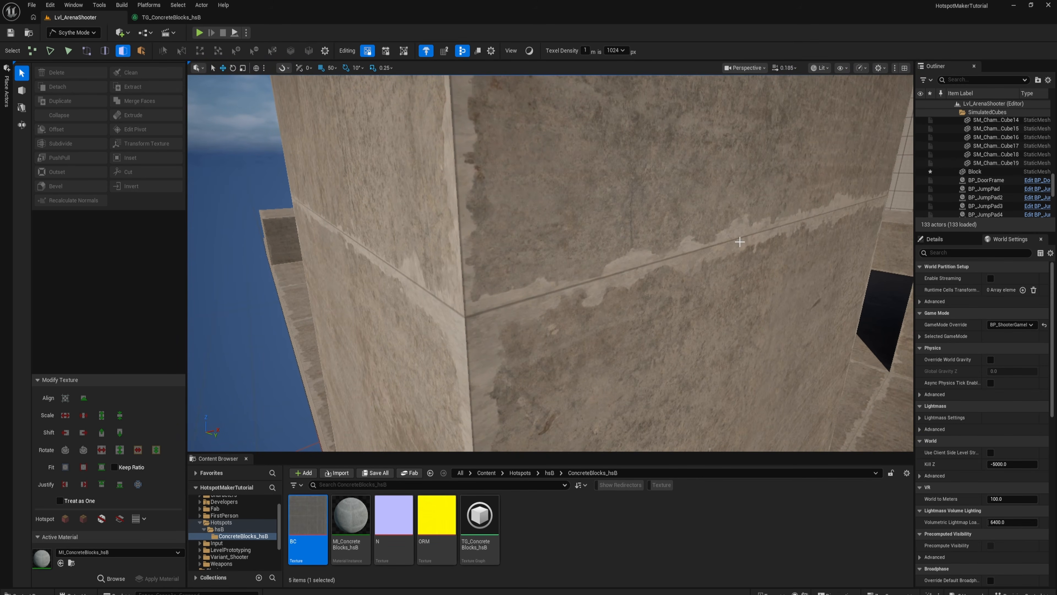
# - Set the texture graph's Scalar feeding the edge color Multiply node to 0.4 and export the Basecolor, Normal and ORM maps
pyautogui.click(154, 17)
pyautogui.moveTo(460, 392); pyautogui.dragTo(510, 187, button='right')
pyautogui.click(376, 386)
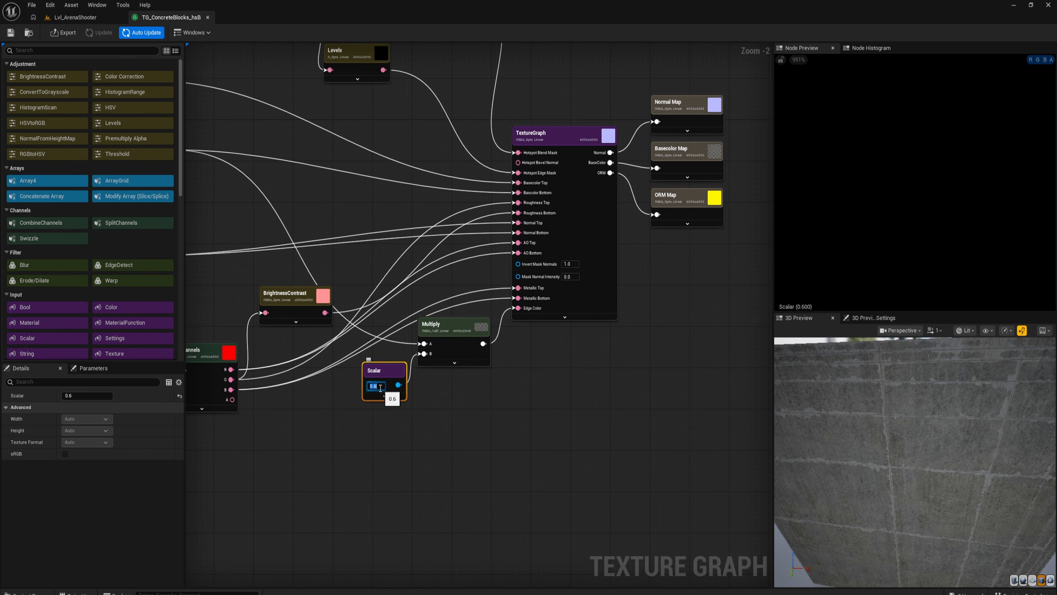
pyautogui.click(343, 211)
pyautogui.moveTo(705, 137); pyautogui.dragTo(626, 219, button='right')
pyautogui.click(62, 33)
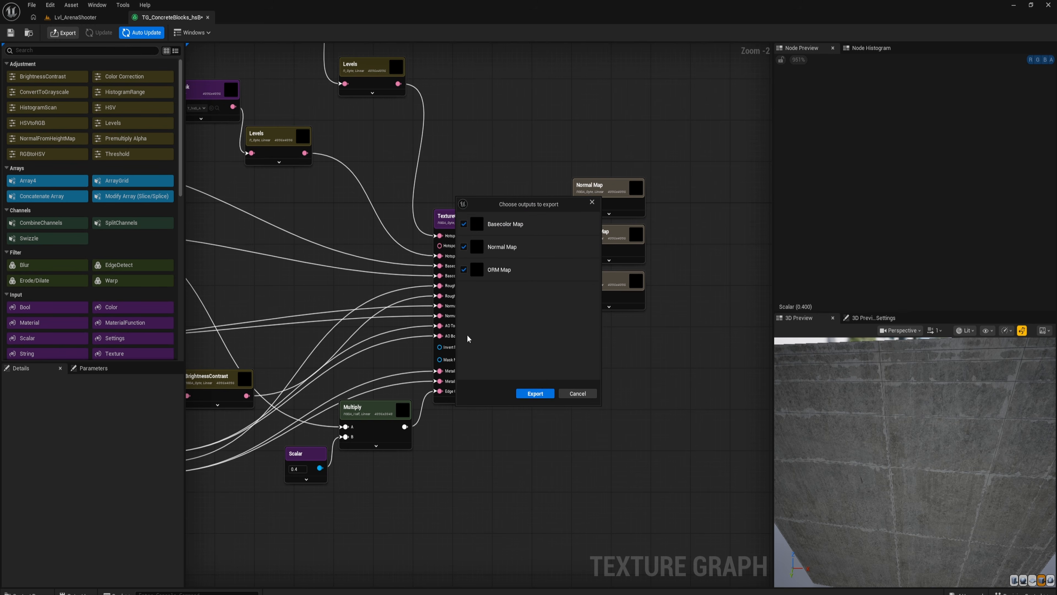
pyautogui.click(536, 394)
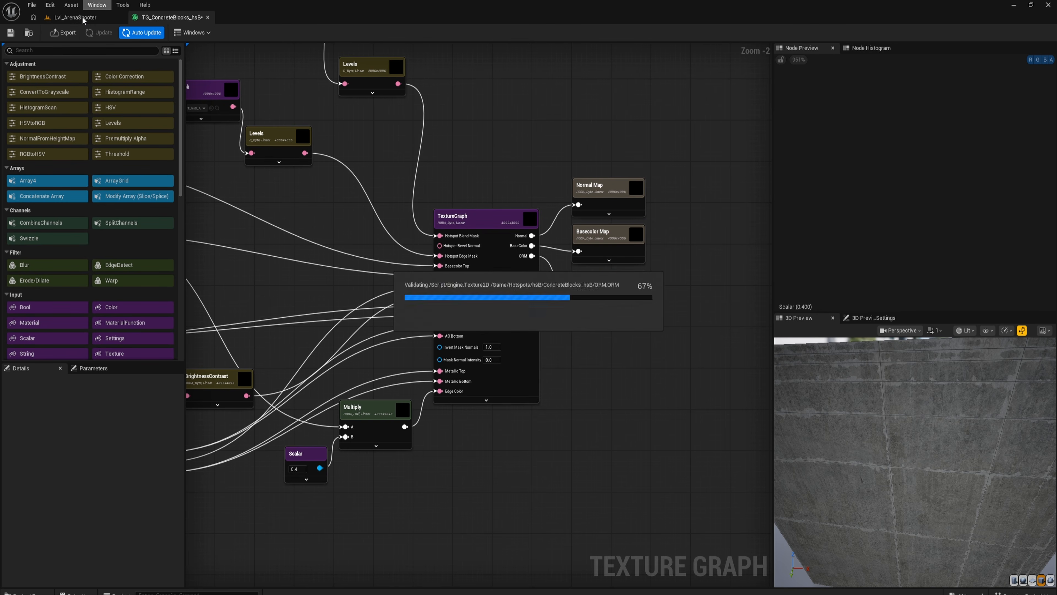
# - Inspect the re-exported maps on the blocks in the level and compare them with the texture graph
pyautogui.click(76, 17)
pyautogui.moveTo(550, 263); pyautogui.dragTo(297, 333, button='right')
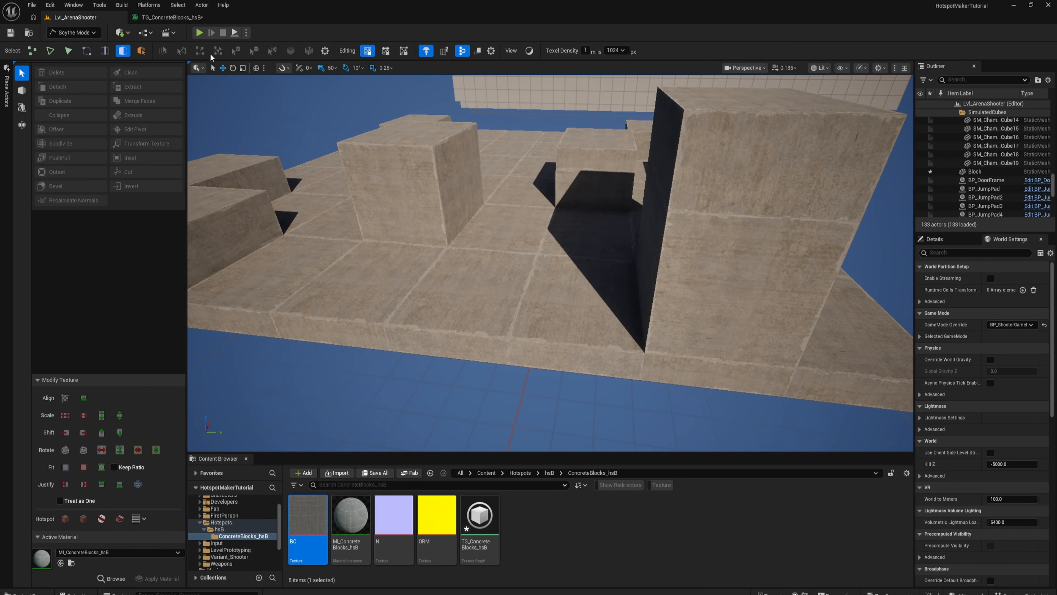
pyautogui.click(170, 17)
pyautogui.scroll(5, 874, 424)
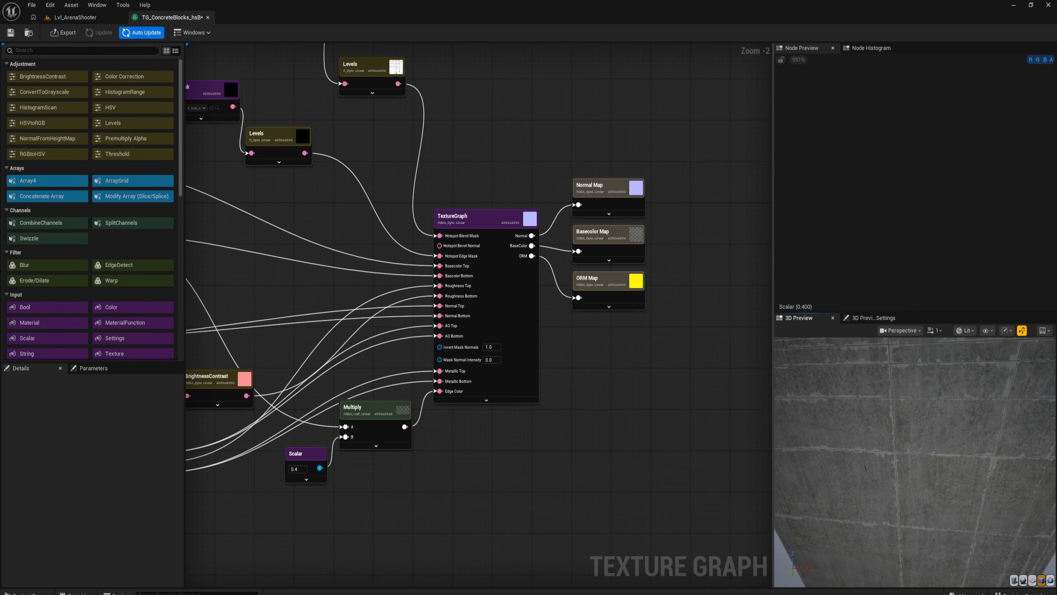
pyautogui.click(75, 17)
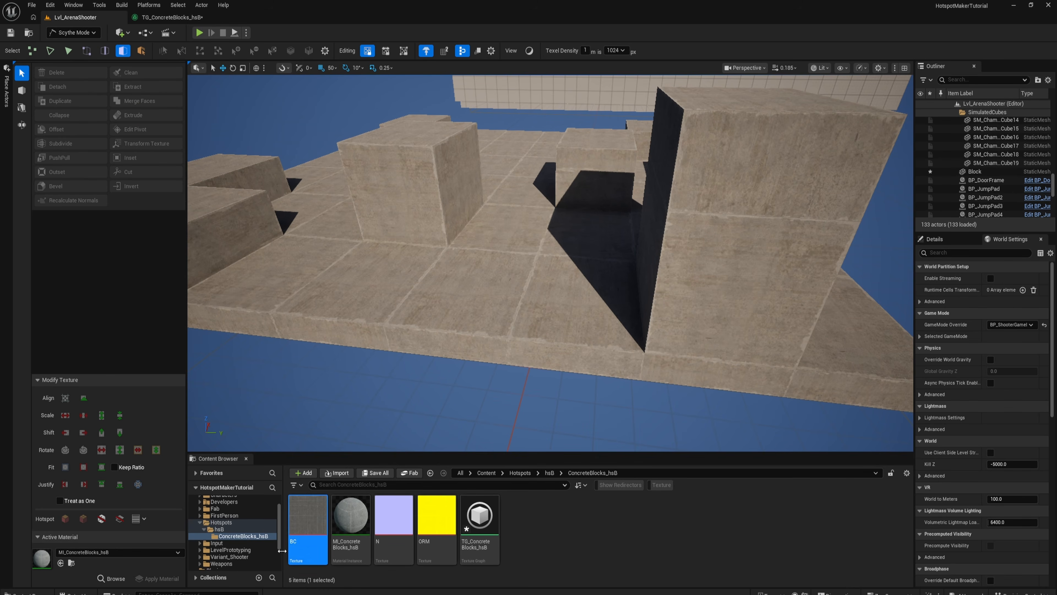
# - Open the exported BC texture, examine its complete block layout, and close it
pyautogui.doubleClick(295, 520)
pyautogui.scroll(-3, 413, 297)
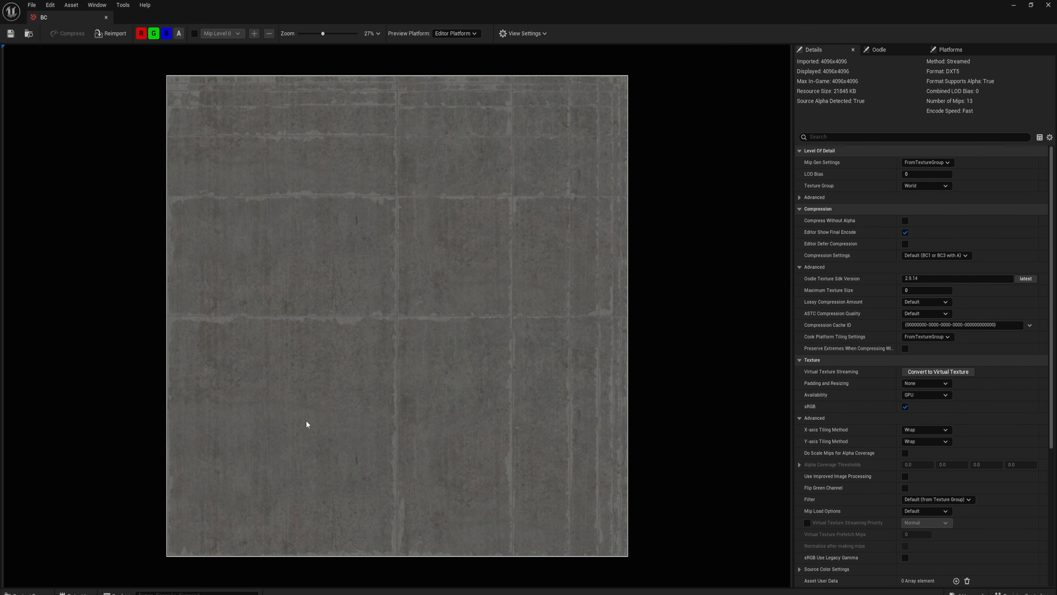
pyautogui.scroll(-1, 312, 414)
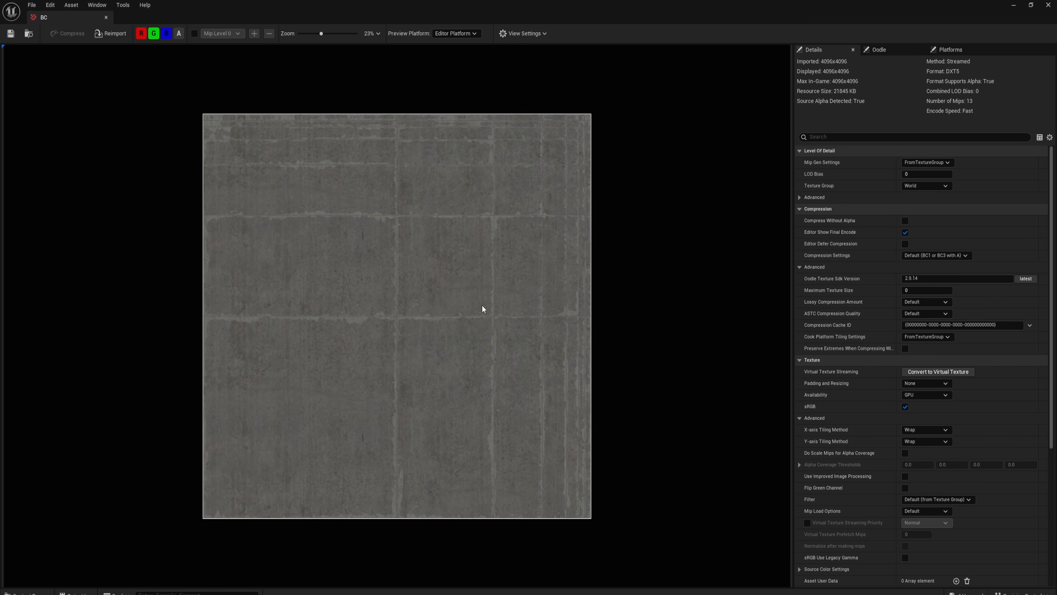
pyautogui.click(1048, 5)
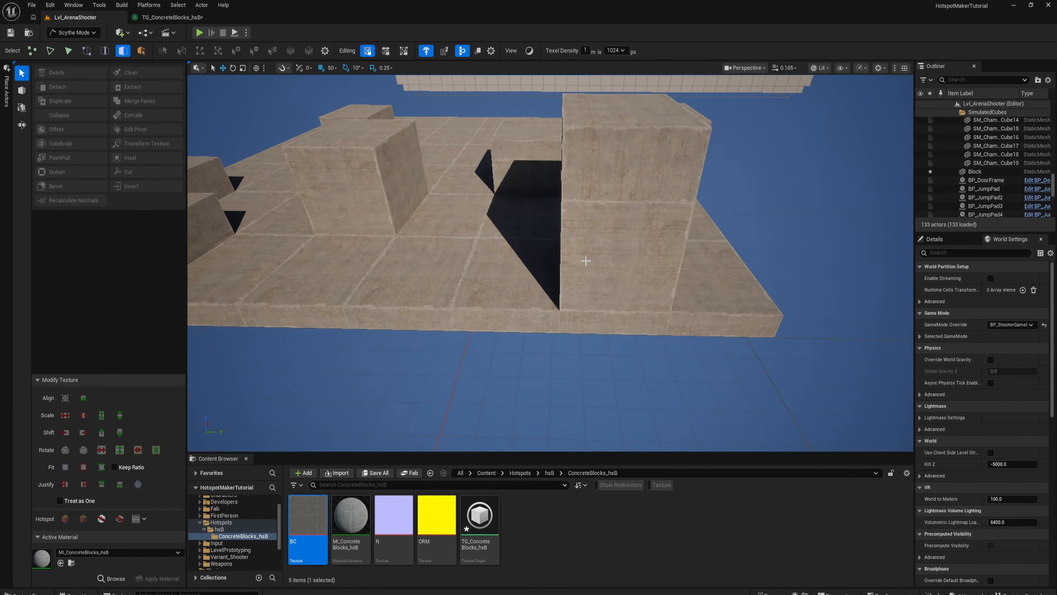
# - Create a 300 by 300 block, 50 high, beside the large block, and select one of its upper faces before clearing the selection
pyautogui.click(583, 265)
pyautogui.press('w')
pyautogui.moveTo(509, 267); pyautogui.dragTo(512, 272, button='right')
pyautogui.press('d')
pyautogui.moveTo(505, 166); pyautogui.dragTo(491, 166, button='right')
pyautogui.press('d')
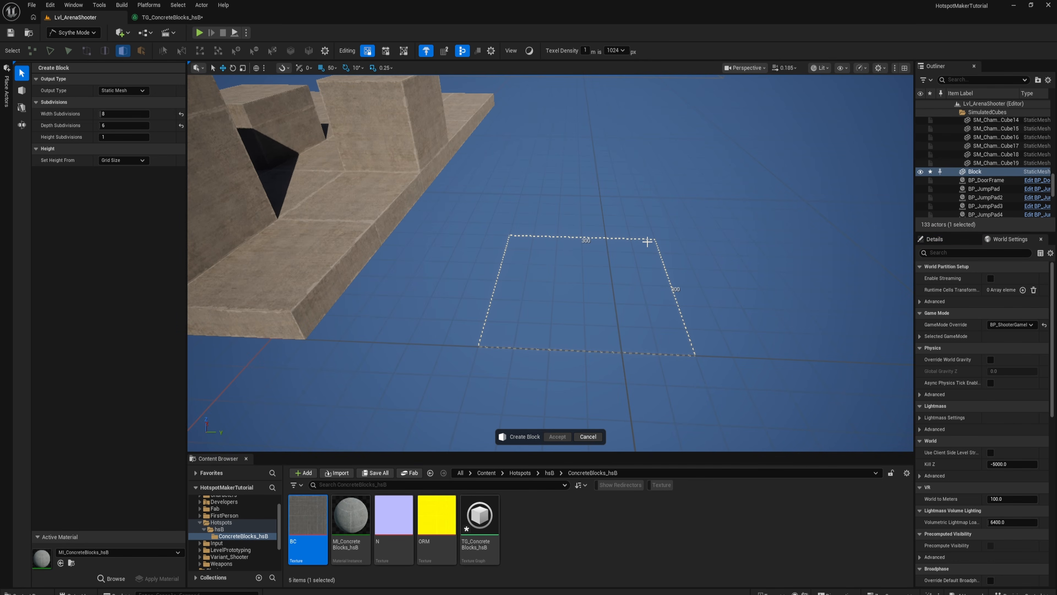
pyautogui.click(647, 242)
pyautogui.moveTo(647, 241); pyautogui.dragTo(649, 177, button='right')
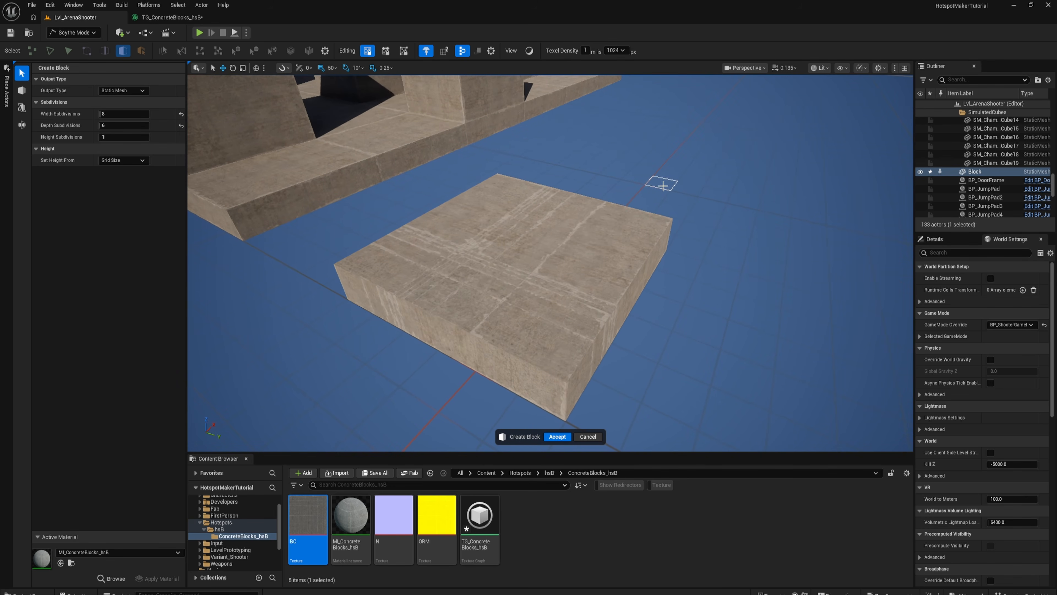
pyautogui.press('Return')
pyautogui.click(501, 245)
pyautogui.doubleClick(505, 245)
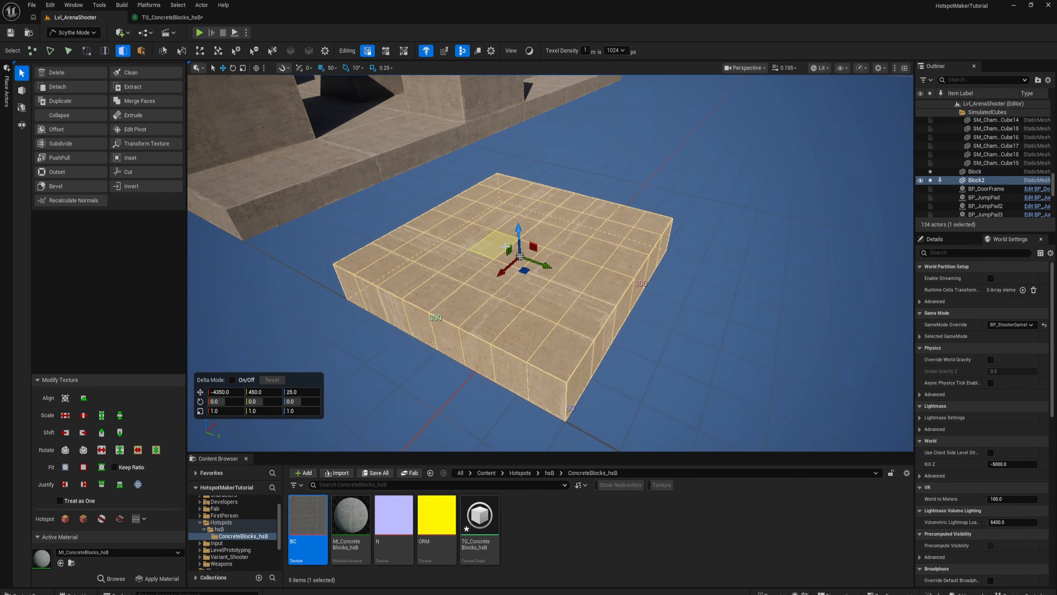
pyautogui.press('Escape')
# - Raise the grid size to 500, create a 500-unit cube beside the low block, and inspect one of its side faces
pyautogui.moveTo(504, 245); pyautogui.dragTo(591, 225, button='right')
pyautogui.hotkey('shift', 'b')
pyautogui.press(']')
pyautogui.press(']')
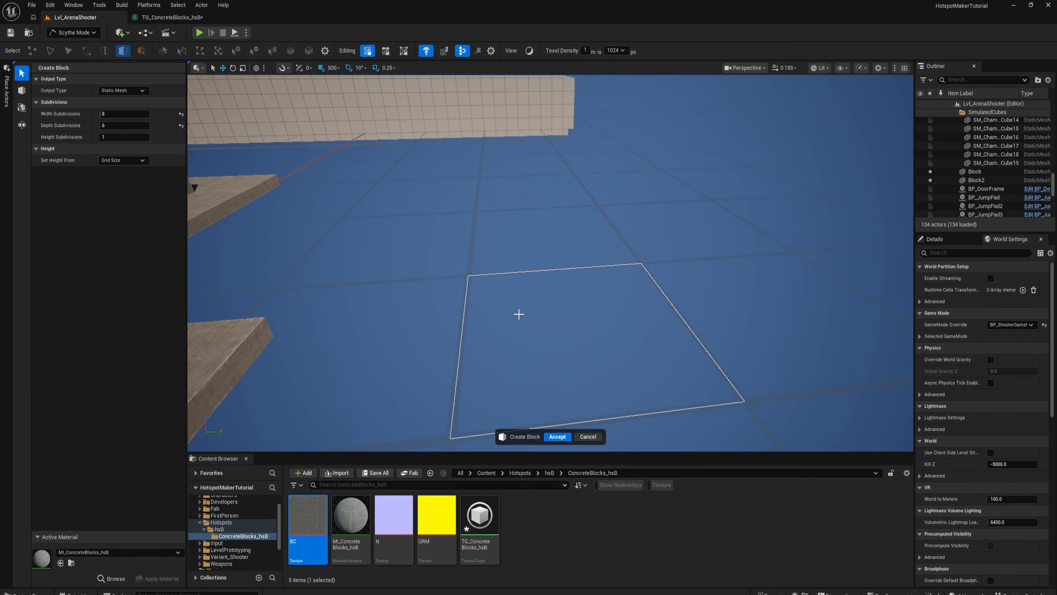
pyautogui.click(502, 312)
pyautogui.press('Return')
pyautogui.click(543, 240)
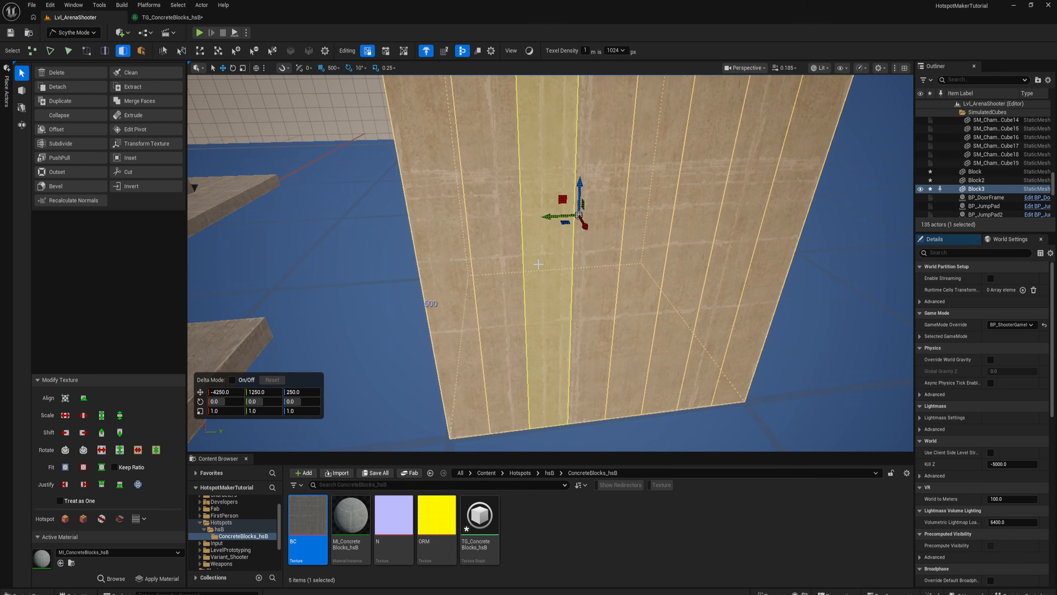
pyautogui.scroll(-10, 543, 239)
pyautogui.moveTo(531, 281); pyautogui.dragTo(496, 325, button='right')
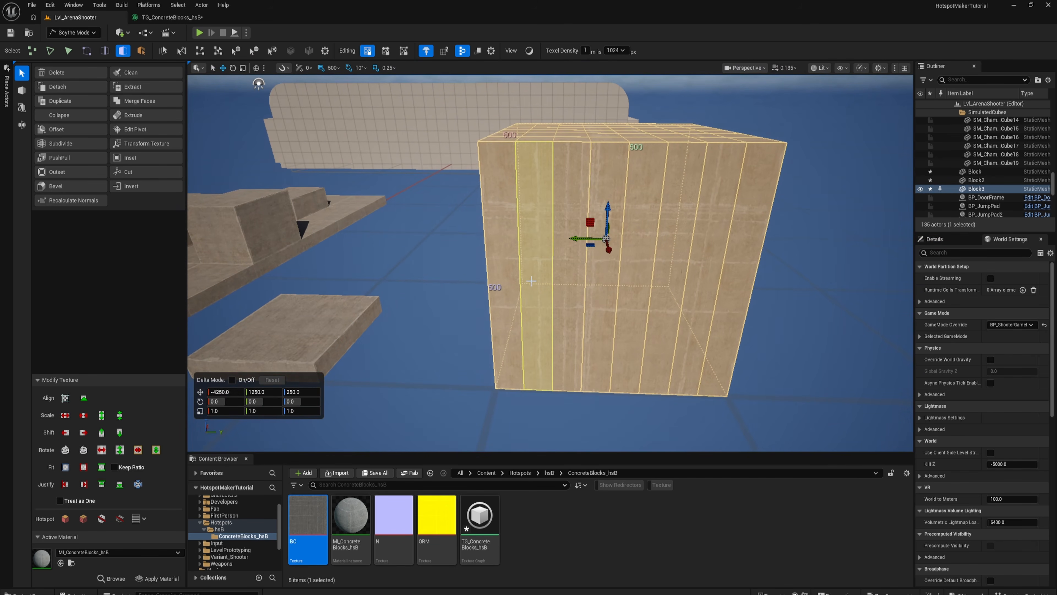
pyautogui.moveTo(536, 288); pyautogui.dragTo(366, 453, button='right')
pyautogui.press('Escape')
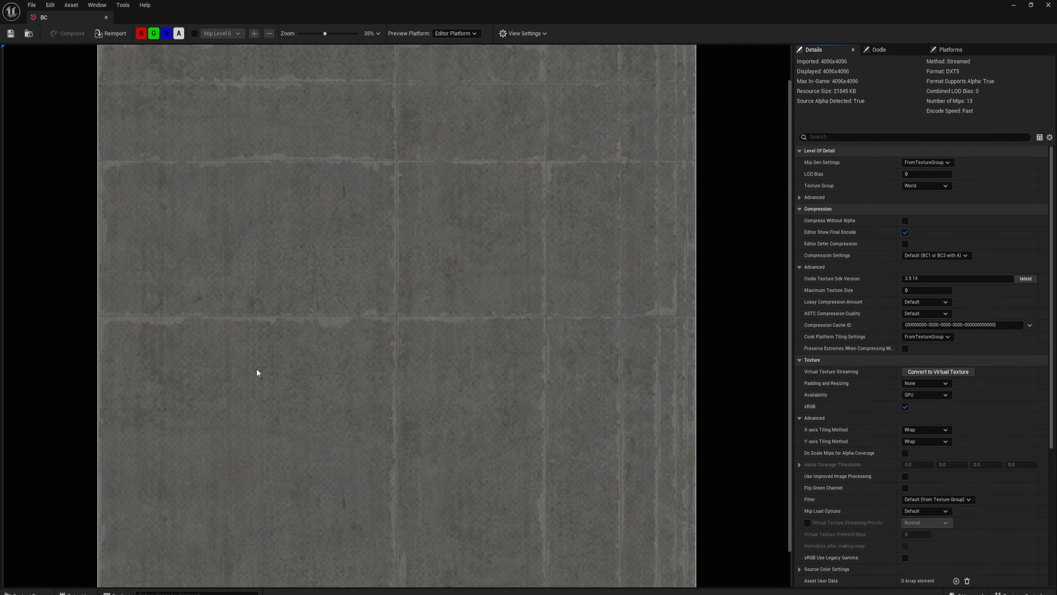
# - Close the BC texture and compare the concrete seams on the large cube and the tall column from several angles
pyautogui.click(1045, 4)
pyautogui.moveTo(654, 194); pyautogui.dragTo(544, 299, button='right')
pyautogui.moveTo(618, 272); pyautogui.dragTo(591, 246, button='right')
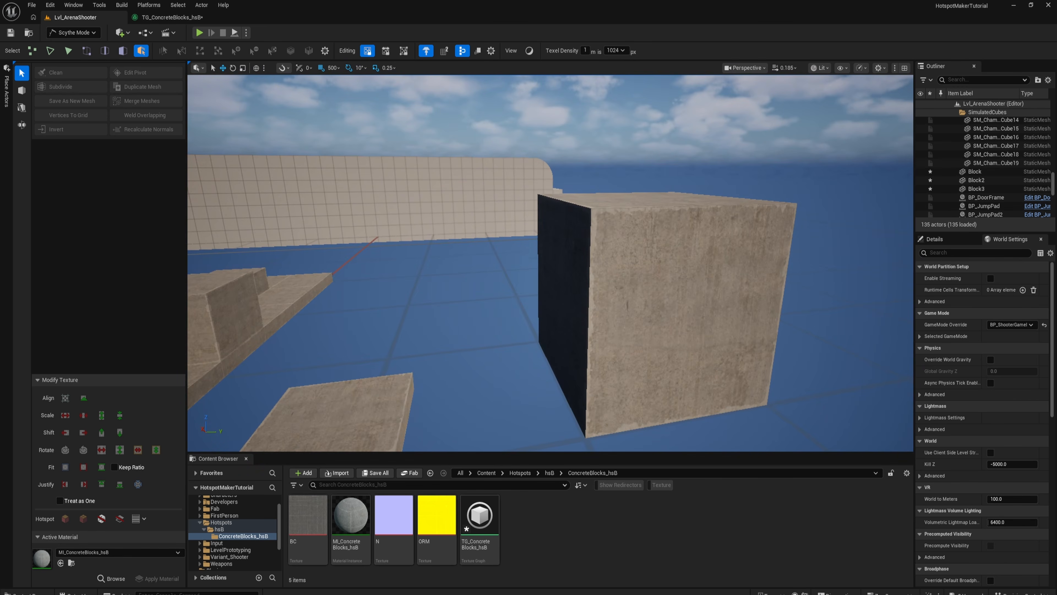
pyautogui.moveTo(665, 295); pyautogui.dragTo(591, 288, button='right')
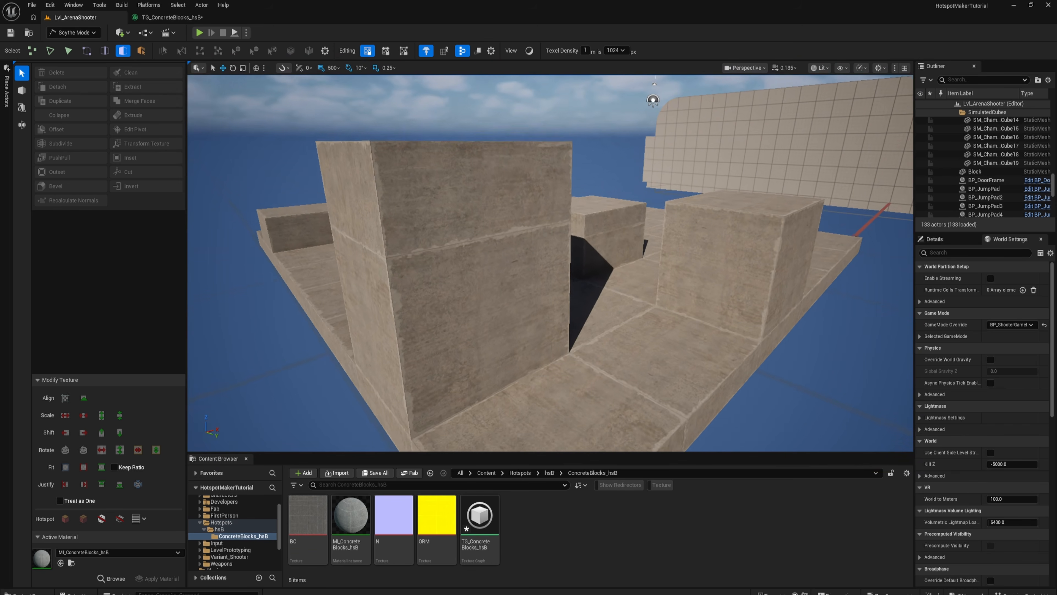
pyautogui.moveTo(653, 99); pyautogui.dragTo(624, 109, button='right')
pyautogui.press('s')
pyautogui.moveTo(497, 357); pyautogui.dragTo(544, 325, button='right')
pyautogui.press('w')
pyautogui.press('s')
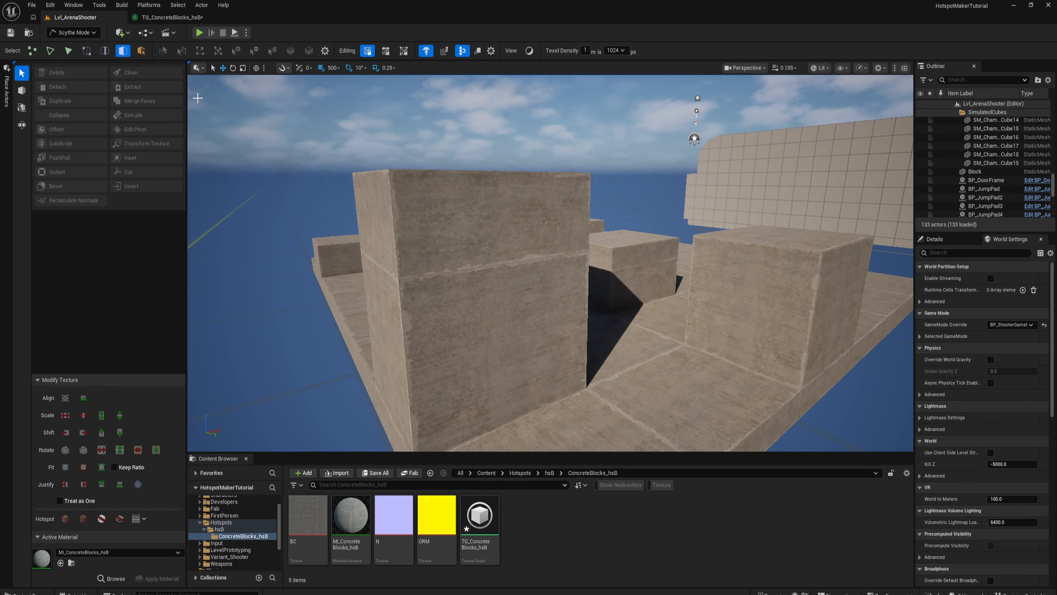
# - Delete both BrightnessContrast nodes, for base color and roughness, from the concrete blocks texture graph
pyautogui.click(161, 22)
pyautogui.scroll(-5, 342, 206)
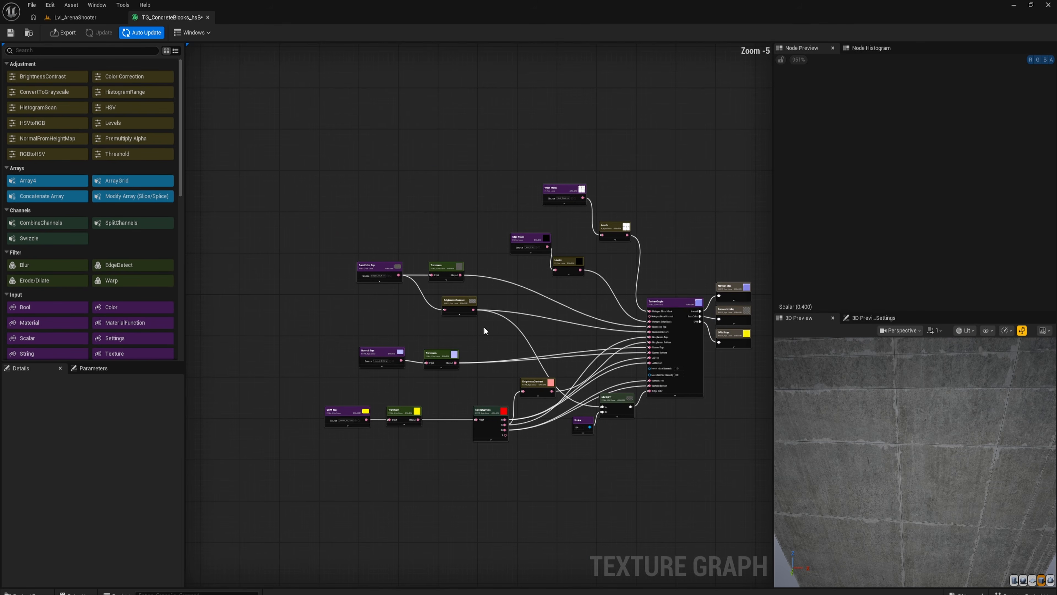
pyautogui.scroll(1, 508, 339)
pyautogui.scroll(1, 424, 325)
pyautogui.moveTo(434, 327); pyautogui.dragTo(390, 311, button='right')
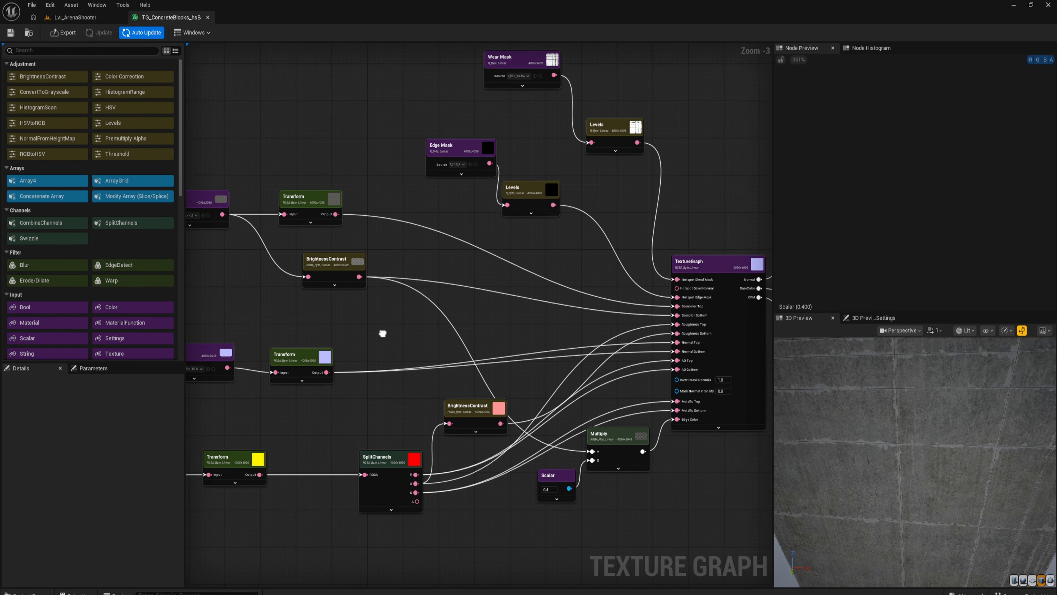
pyautogui.scroll(-1, 368, 335)
pyautogui.moveTo(310, 267); pyautogui.dragTo(374, 317)
pyautogui.press('Delete')
pyautogui.click(446, 394)
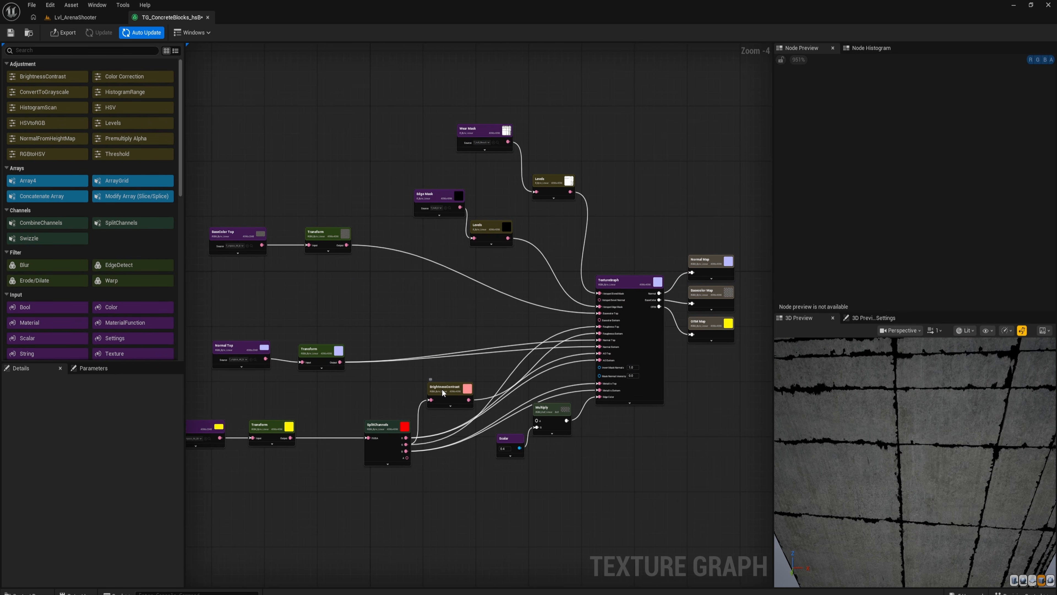
pyautogui.scroll(1, 406, 403)
pyautogui.press('Delete')
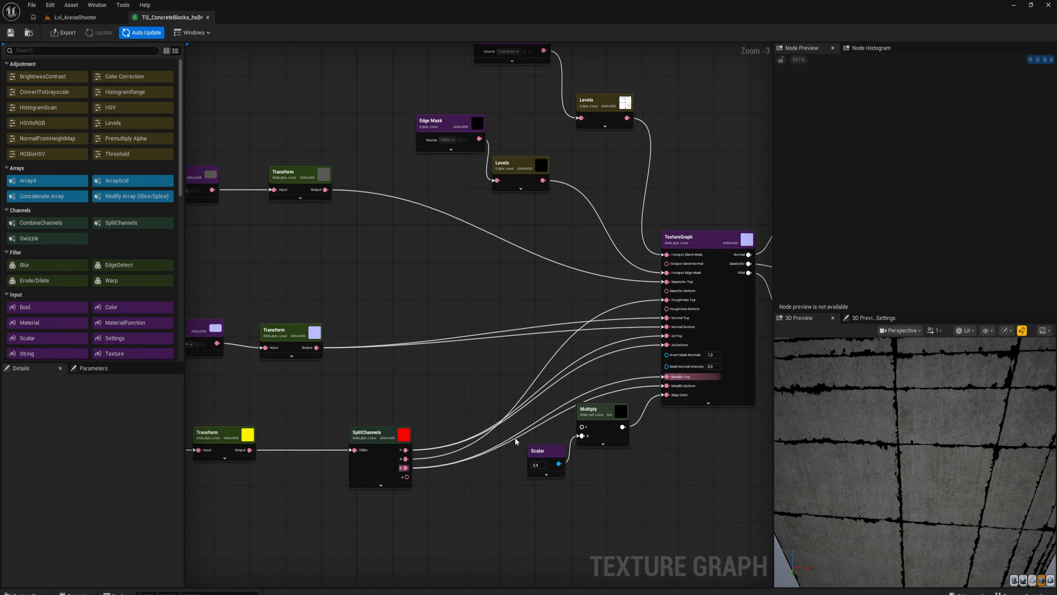
# - Disconnect the TextureGraph node's AO Bottom and Metallic Bottom inputs
pyautogui.moveTo(420, 367)
pyautogui.mouseDown(button='right')
pyautogui.moveTo(434, 368)
pyautogui.moveTo(454, 412)
pyautogui.moveTo(422, 378)
pyautogui.mouseUp(button='right')
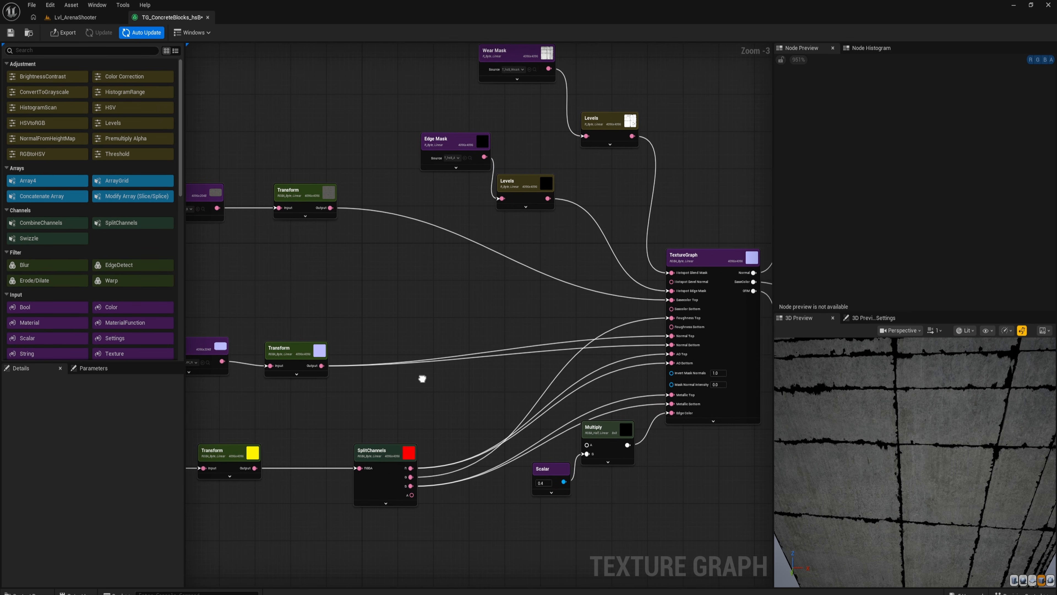
pyautogui.keyDown('alt'); pyautogui.click(654, 364); pyautogui.keyUp('alt')
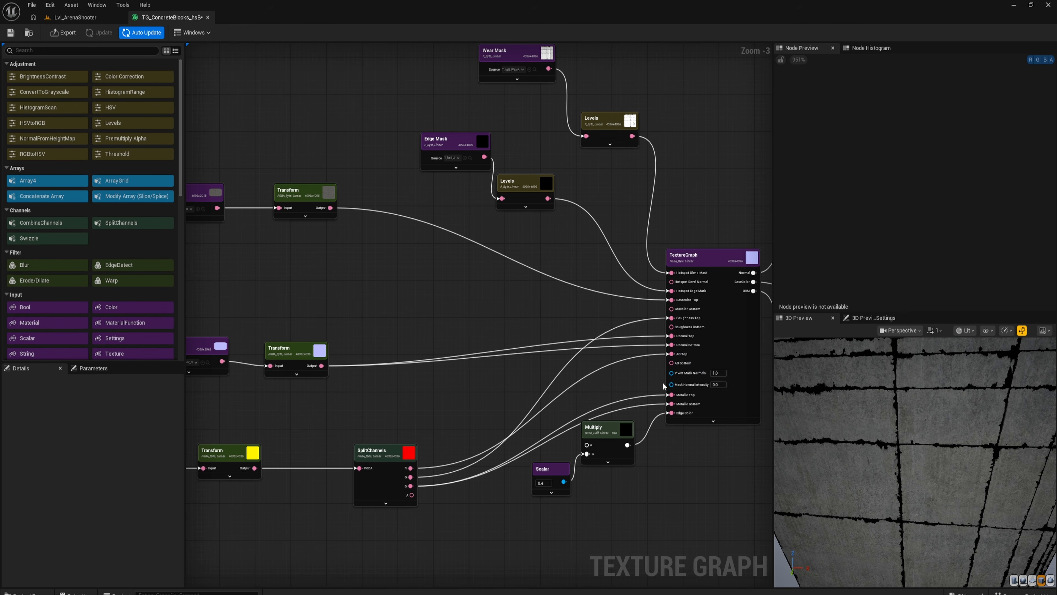
pyautogui.keyDown('alt'); pyautogui.click(656, 403); pyautogui.keyUp('alt')
# - Add the T_vdcnfcd_4K_B, T_vdcnfcd_4K_N and T_vdcnfcd_4K_ORM textures from the Damaged_Concrete_Wall Textures folder to the graph
pyautogui.moveTo(444, 366); pyautogui.dragTo(581, 409, button='right')
pyautogui.hotkey('ctrl', 'space')
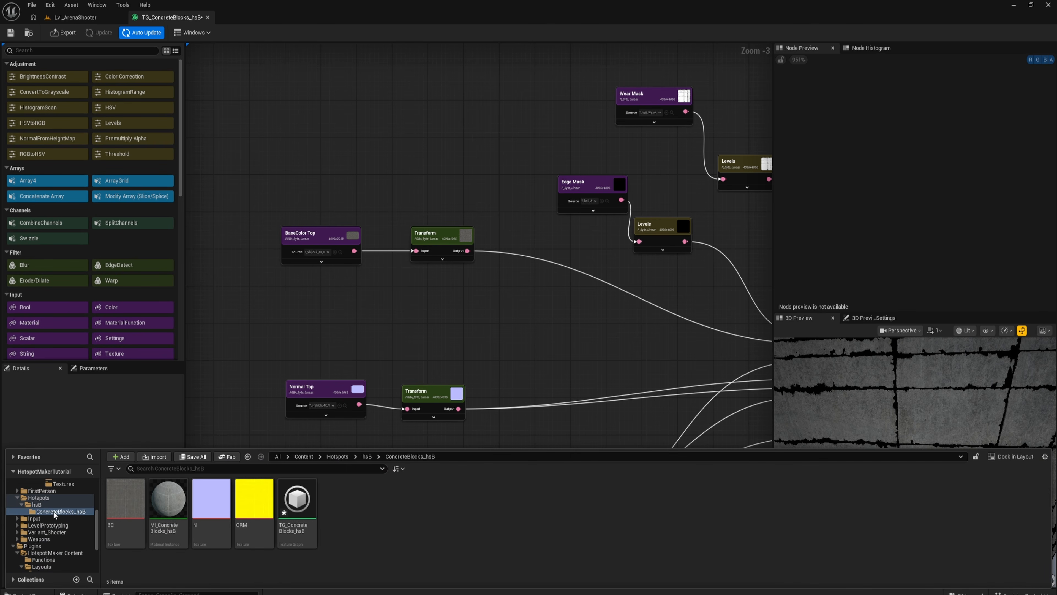
pyautogui.scroll(3, 23, 528)
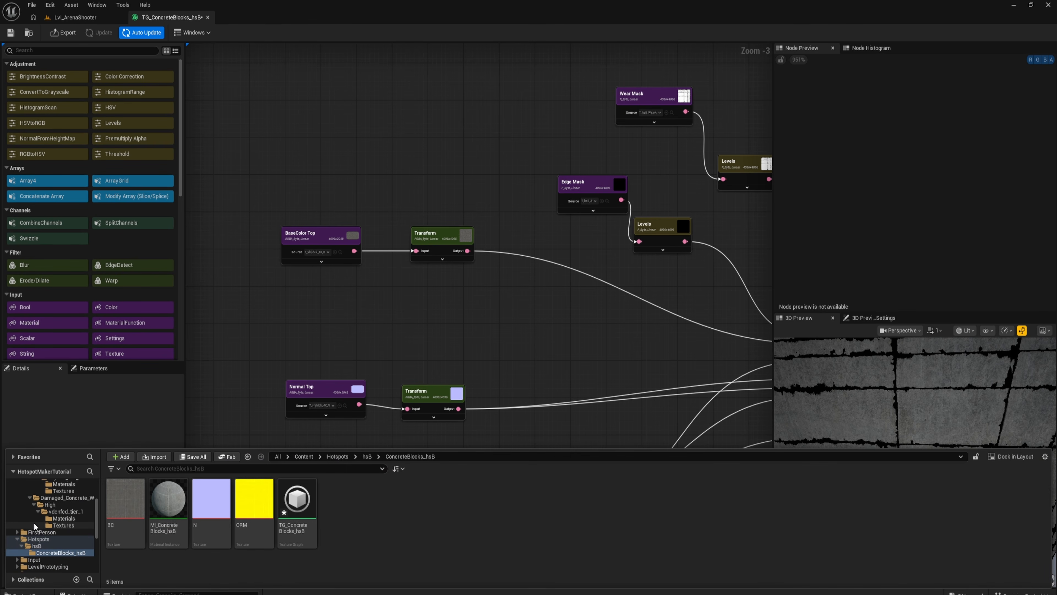
pyautogui.scroll(1, 65, 516)
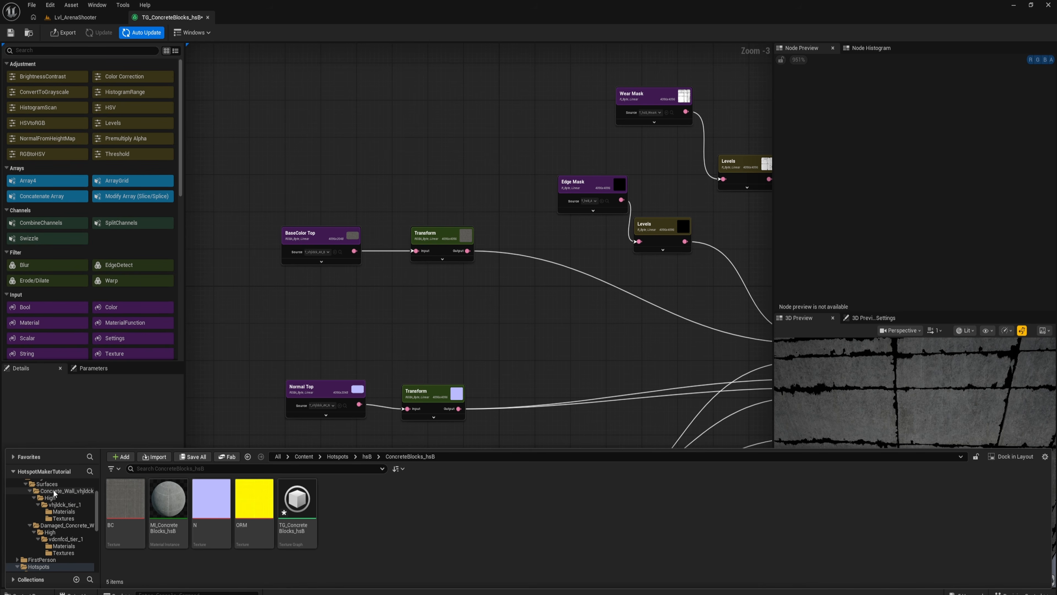
pyautogui.click(64, 552)
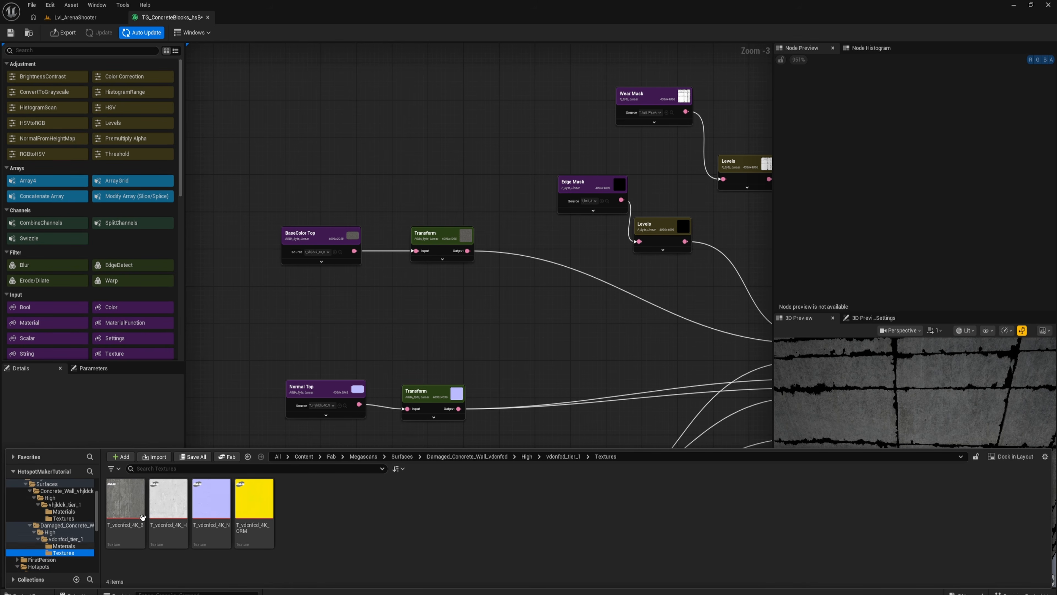
pyautogui.click(125, 500)
pyautogui.keyDown('ctrl'); pyautogui.click(214, 505); pyautogui.keyUp('ctrl')
pyautogui.keyDown('ctrl'); pyautogui.click(253, 513); pyautogui.keyUp('ctrl')
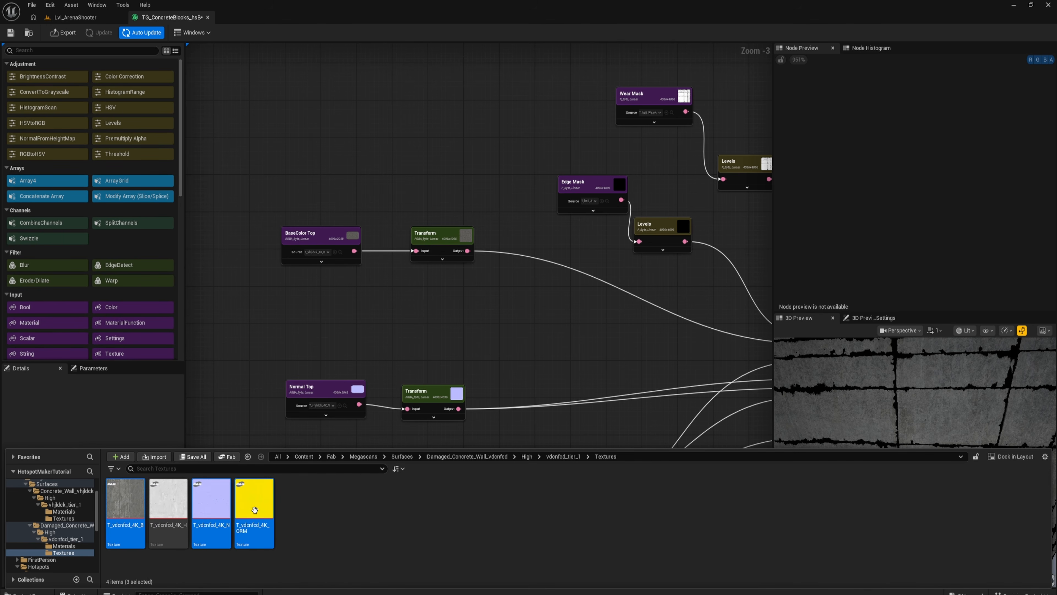
pyautogui.moveTo(204, 517); pyautogui.dragTo(230, 296)
# - Arrange the three added texture nodes below their Top counterparts and rename them BaseColor Bottom, Normal Bottom and ORM Bottom
pyautogui.moveTo(357, 355); pyautogui.dragTo(404, 302, button='right')
pyautogui.moveTo(325, 241); pyautogui.dragTo(375, 215)
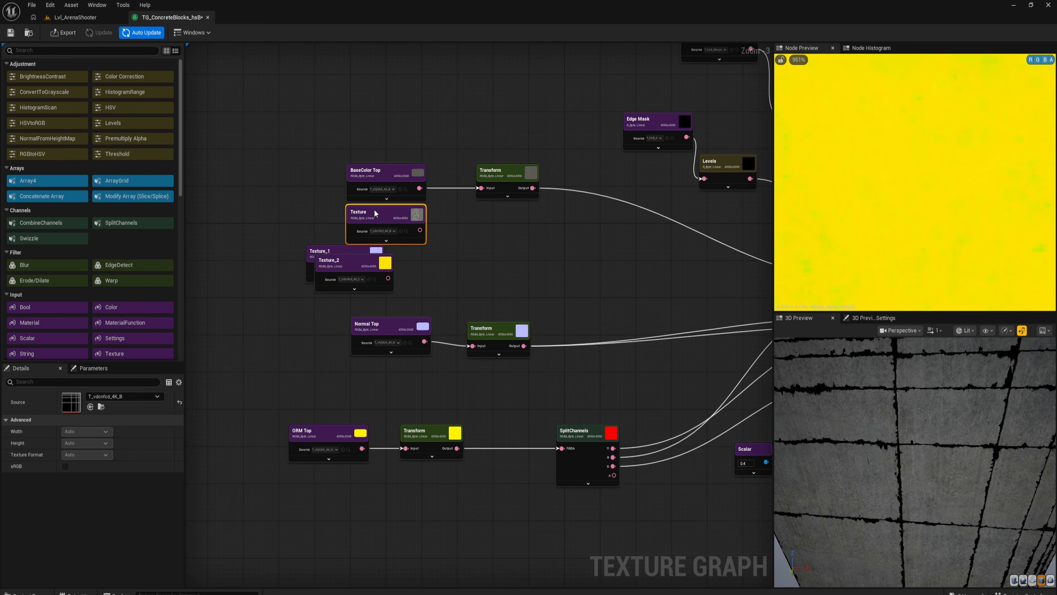
pyautogui.doubleClick(375, 215)
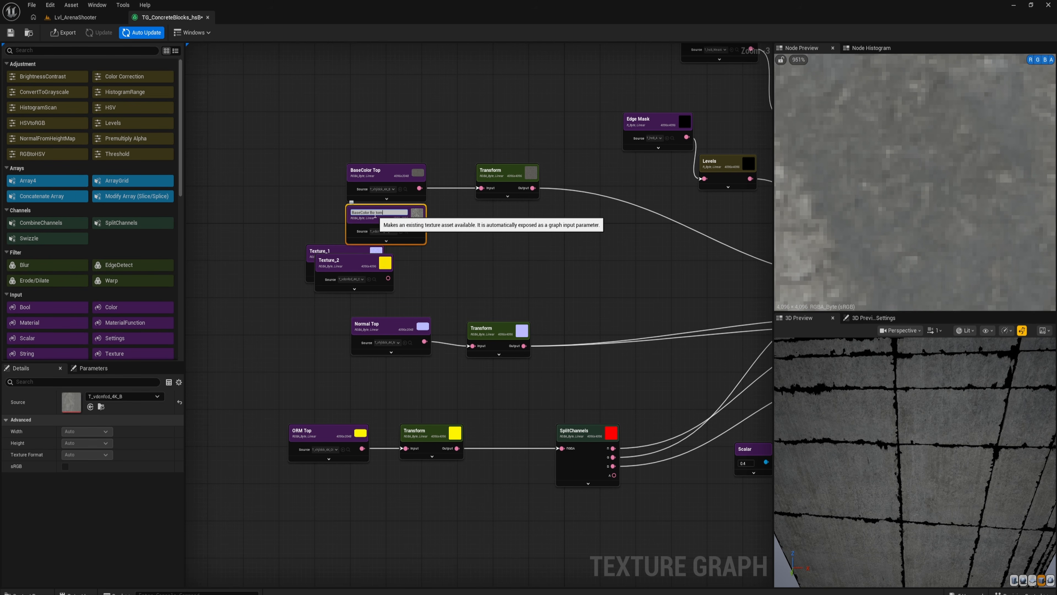
pyautogui.moveTo(332, 267); pyautogui.dragTo(310, 498)
pyautogui.doubleClick(310, 498)
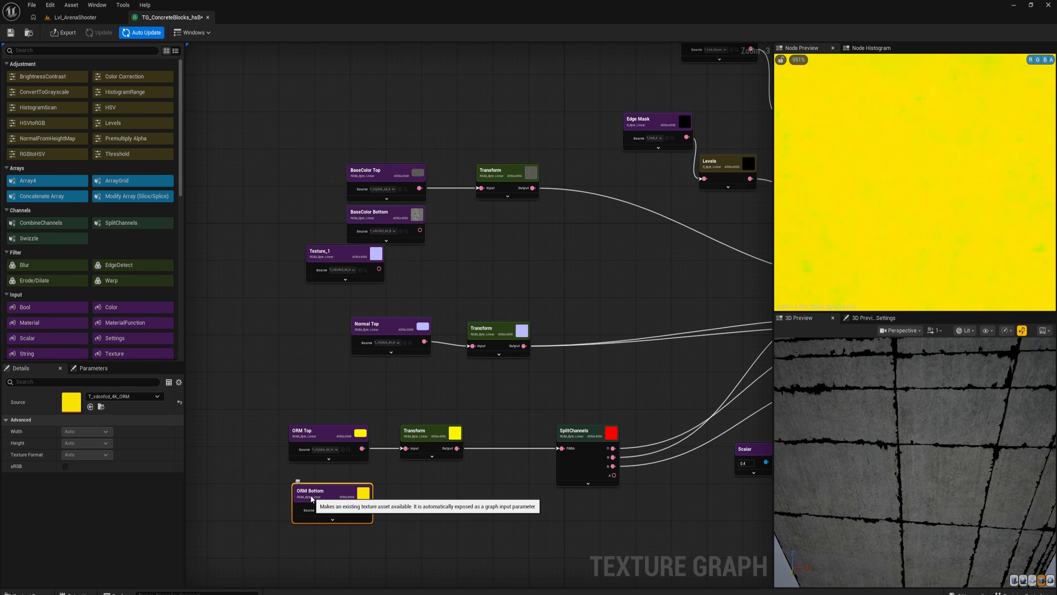
pyautogui.moveTo(387, 376); pyautogui.dragTo(375, 385)
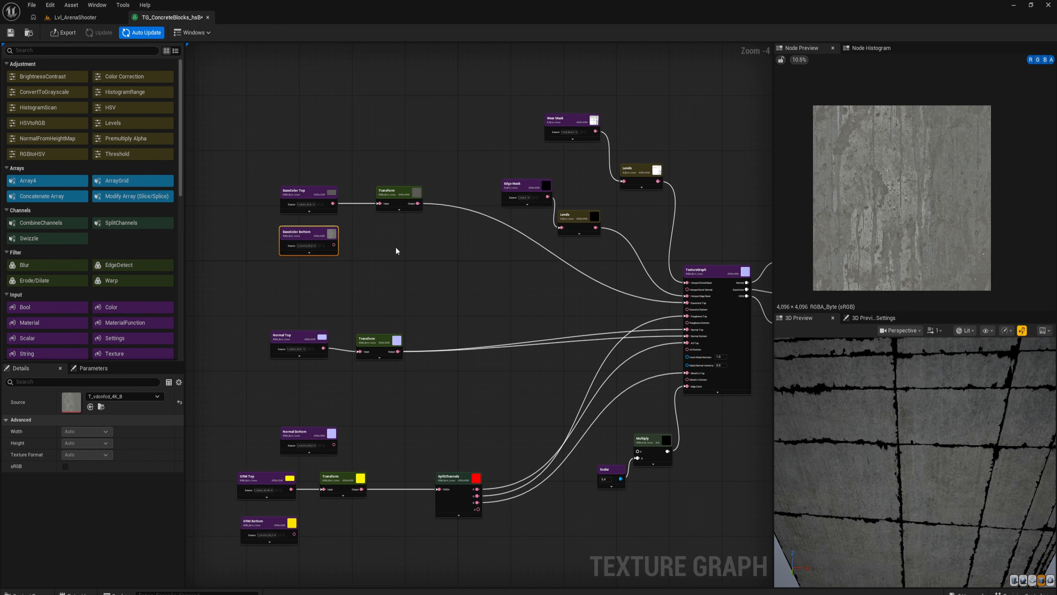
# - Connect BaseColor Bottom to TextureGraph's Basecolor Bottom and the Multiply node's A input, and Normal Bottom to its Normal Bottom input
pyautogui.moveTo(396, 248); pyautogui.dragTo(372, 235, button='right')
pyautogui.moveTo(315, 240); pyautogui.dragTo(671, 307)
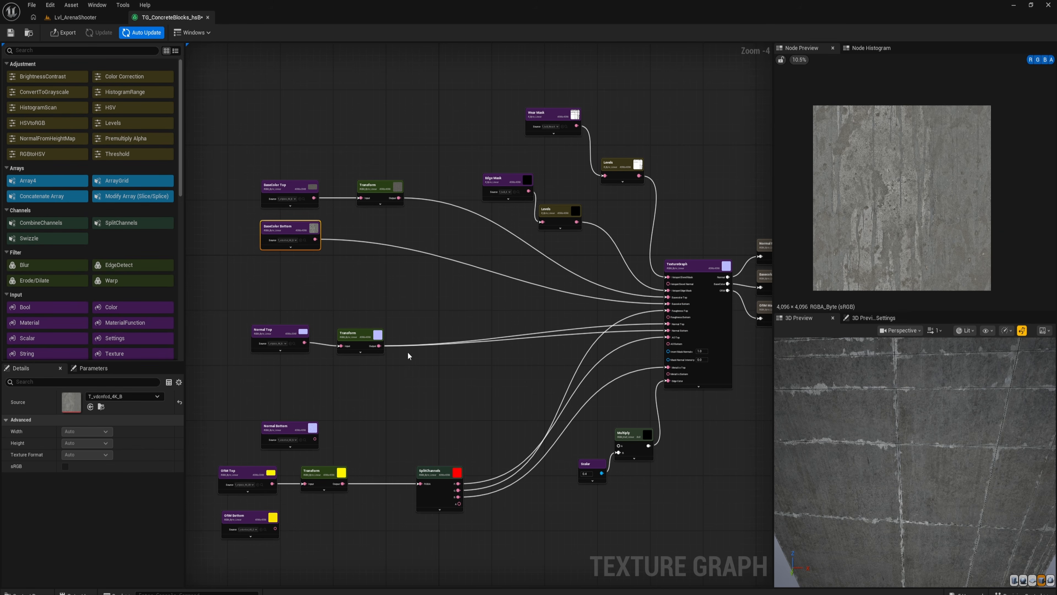
pyautogui.moveTo(874, 401)
pyautogui.mouseDown()
pyautogui.moveTo(829, 403)
pyautogui.moveTo(891, 406)
pyautogui.mouseUp()
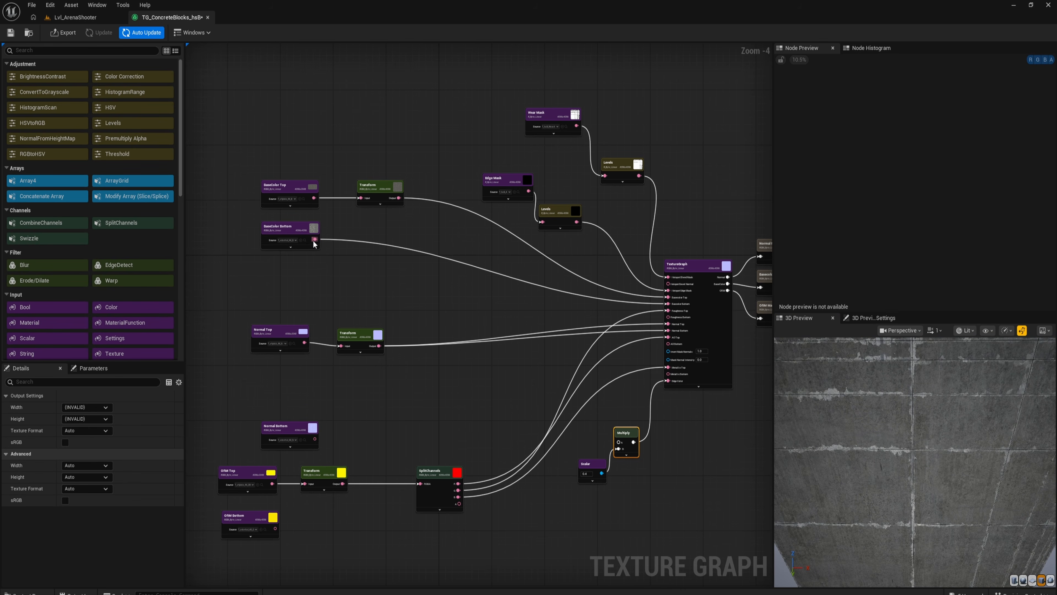
pyautogui.moveTo(315, 239); pyautogui.dragTo(619, 443)
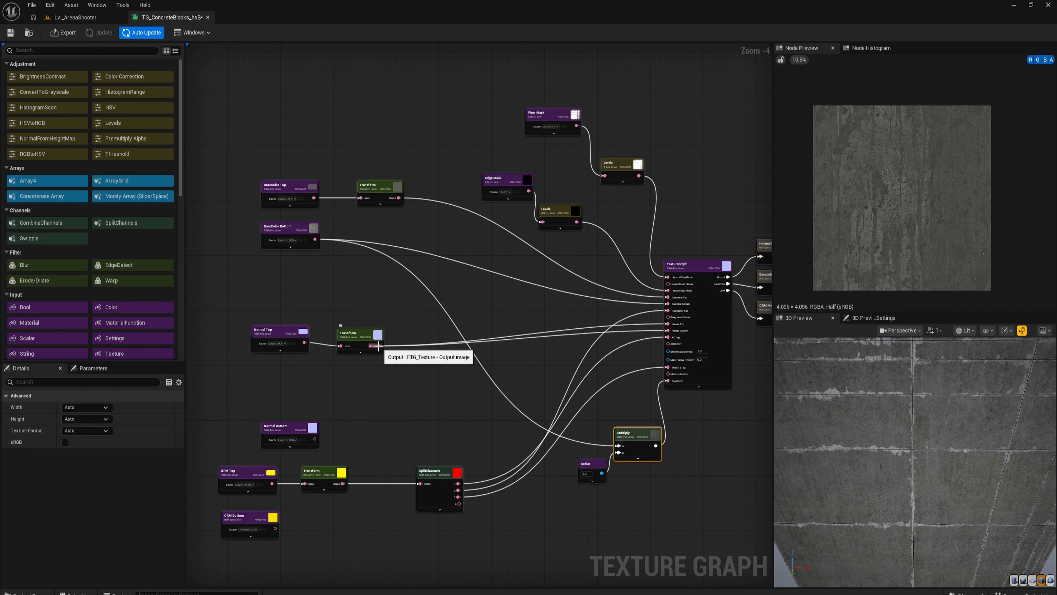
pyautogui.moveTo(293, 421); pyautogui.dragTo(689, 336)
pyautogui.scroll(2, 682, 319)
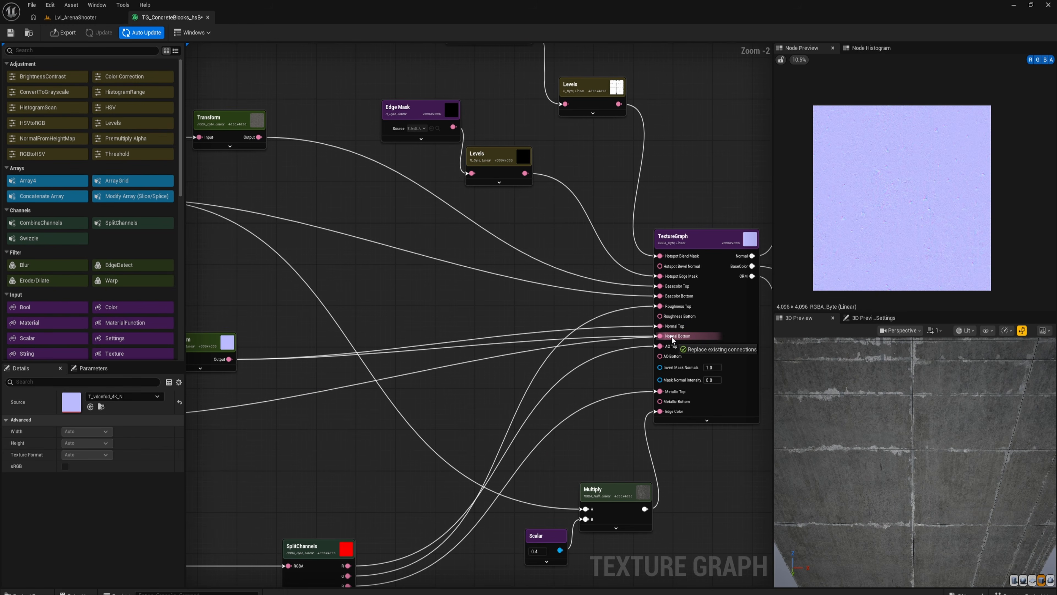
# - Add a SplitChannels node fed by ORM Bottom and place it below the existing SplitChannels node
pyautogui.moveTo(314, 401); pyautogui.dragTo(447, 335, button='right')
pyautogui.scroll(-2, 447, 335)
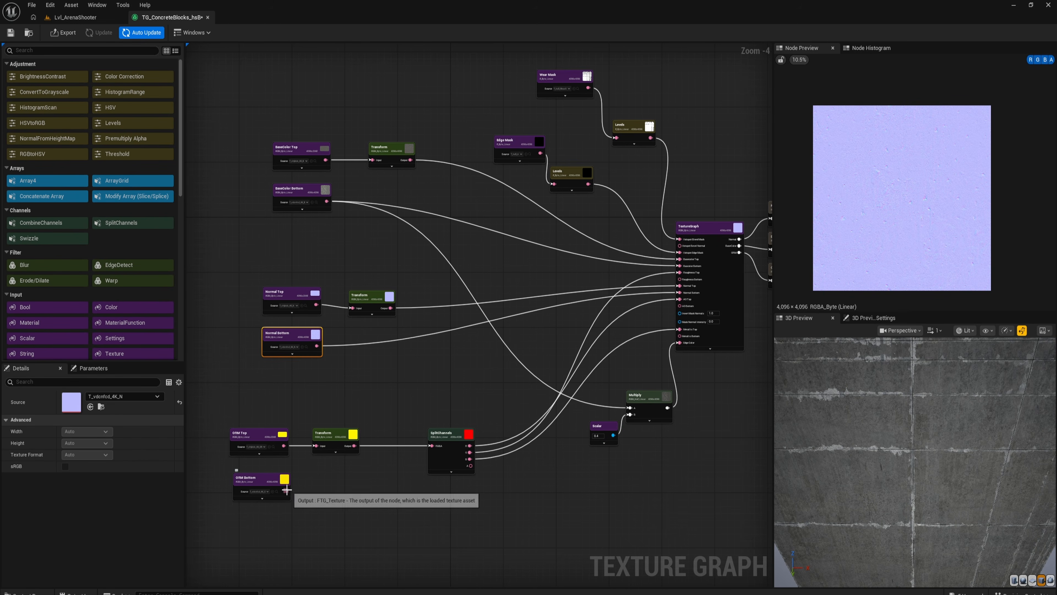
pyautogui.moveTo(287, 490); pyautogui.dragTo(356, 493)
pyautogui.write('split')
pyautogui.click(402, 343)
pyautogui.moveTo(465, 508); pyautogui.dragTo(431, 488, button='right')
pyautogui.moveTo(338, 478); pyautogui.dragTo(407, 470)
# - Connect the new SplitChannels node's R, G and B outputs to AO Bottom, Roughness Bottom and Metallic Bottom
pyautogui.moveTo(491, 471); pyautogui.dragTo(417, 507, button='right')
pyautogui.scroll(2, 363, 525)
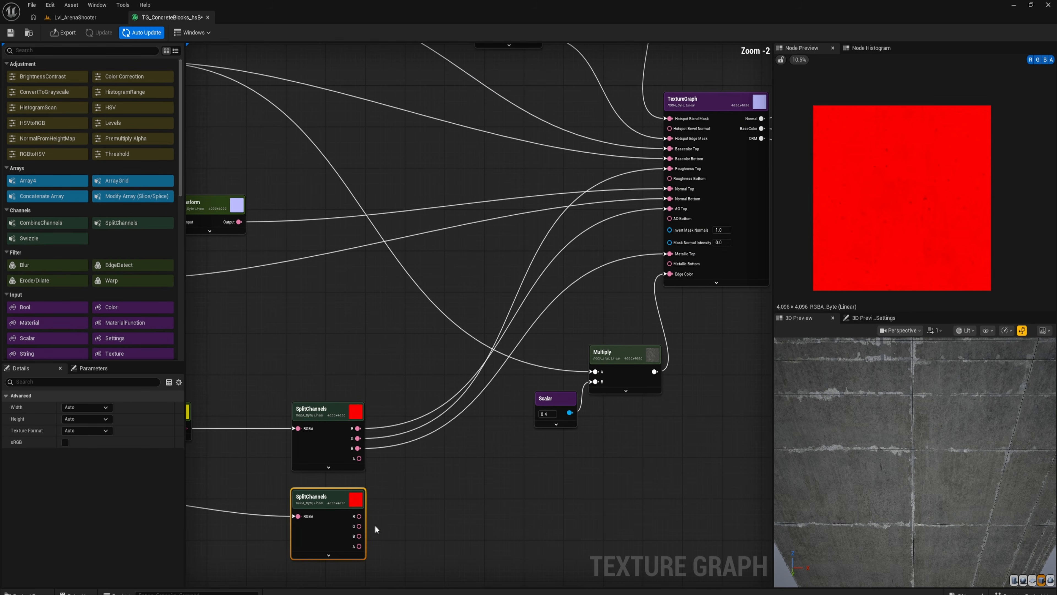
pyautogui.moveTo(358, 516); pyautogui.dragTo(675, 221)
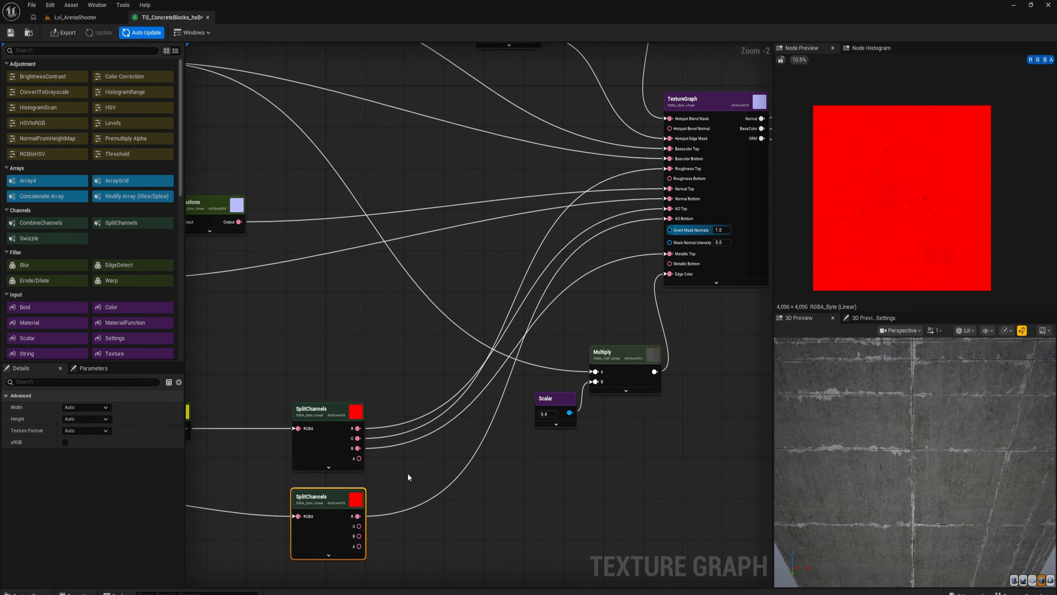
pyautogui.moveTo(359, 525); pyautogui.dragTo(670, 178)
pyautogui.moveTo(356, 537); pyautogui.dragTo(673, 263)
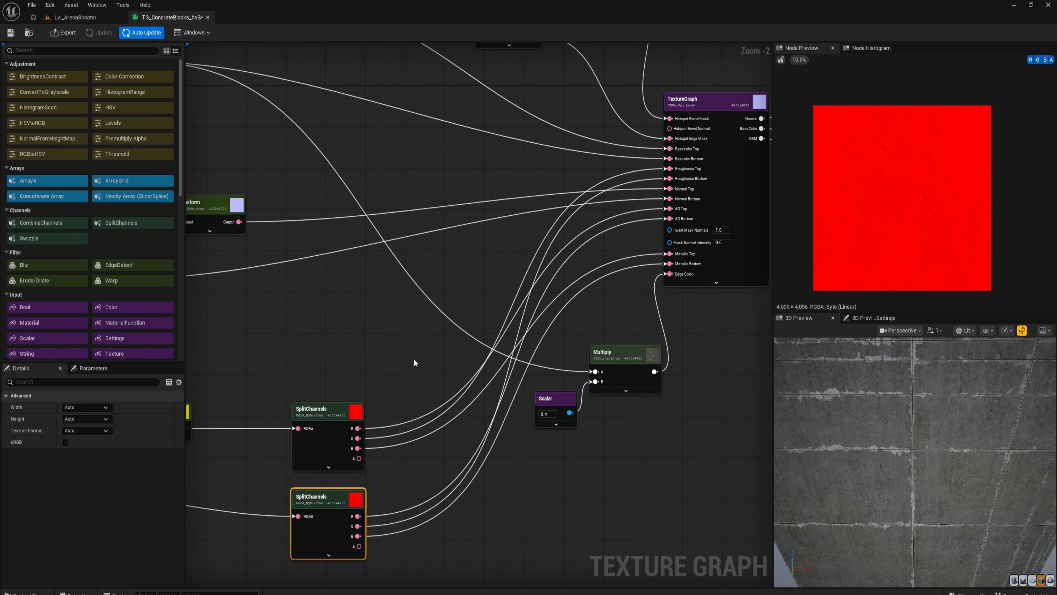
# - Disconnect the Multiply output from TextureGraph's Edge Color input, reconnect it, and check the cube's edges in the 3D preview
pyautogui.moveTo(378, 361); pyautogui.dragTo(581, 391, button='right')
pyautogui.scroll(-1, 563, 402)
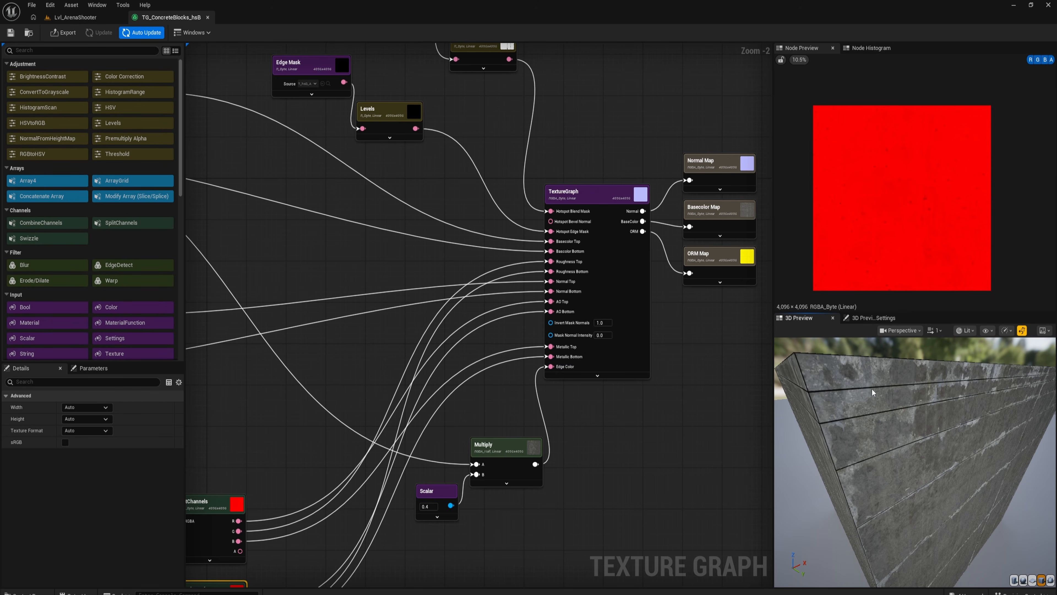
pyautogui.click(539, 399)
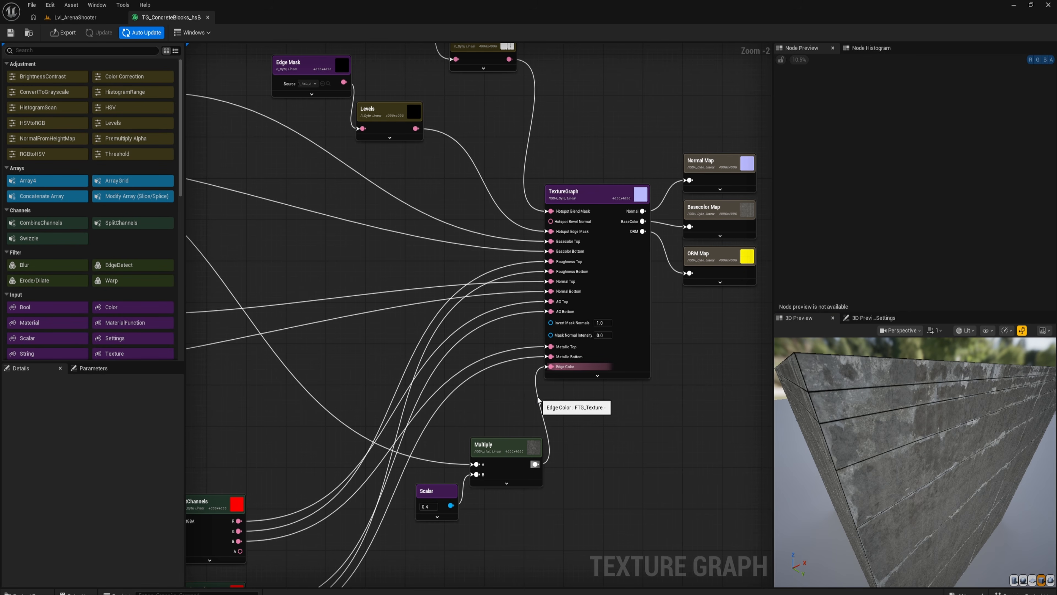
pyautogui.keyDown('alt'); pyautogui.click(541, 400); pyautogui.keyUp('alt')
pyautogui.moveTo(537, 464); pyautogui.dragTo(553, 367)
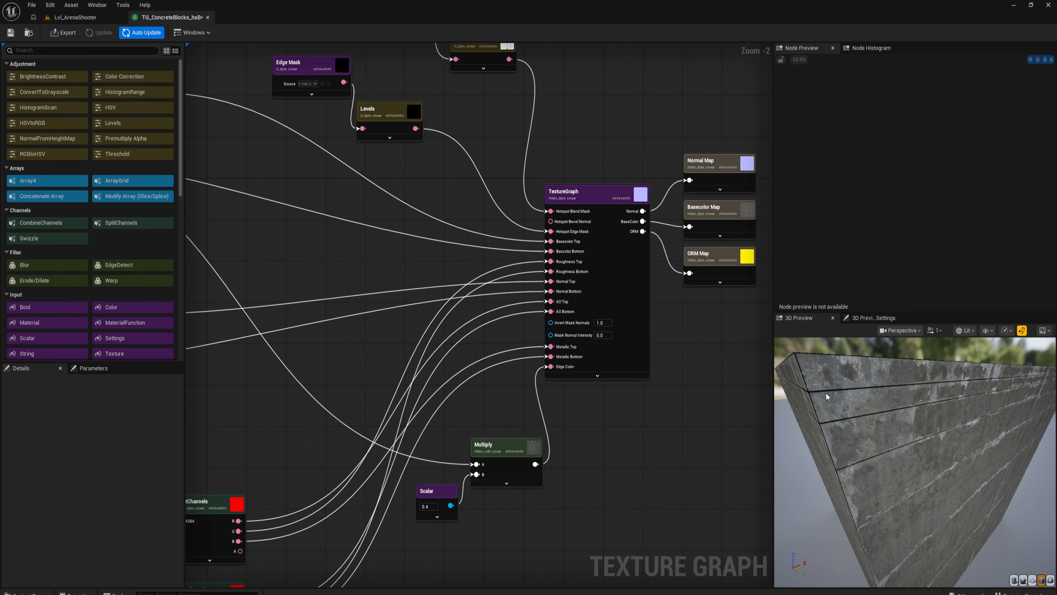
pyautogui.moveTo(831, 405); pyautogui.dragTo(870, 405)
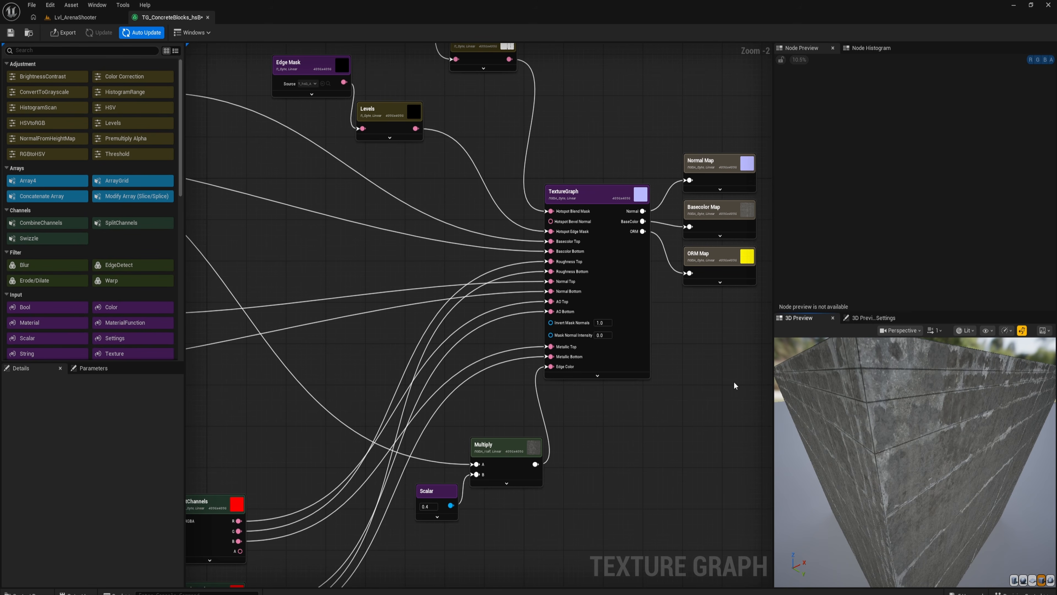
# - Export the concrete blocks texture graph's maps and return to the Lvl_ArenaShooter level
pyautogui.scroll(-3, 484, 348)
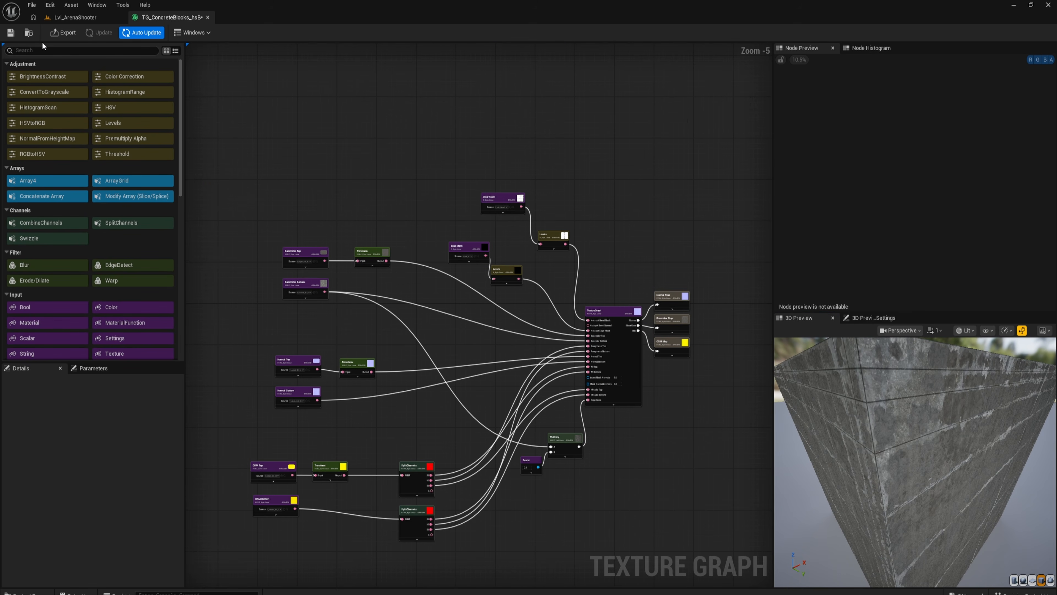
pyautogui.click(68, 31)
pyautogui.click(536, 393)
pyautogui.click(75, 17)
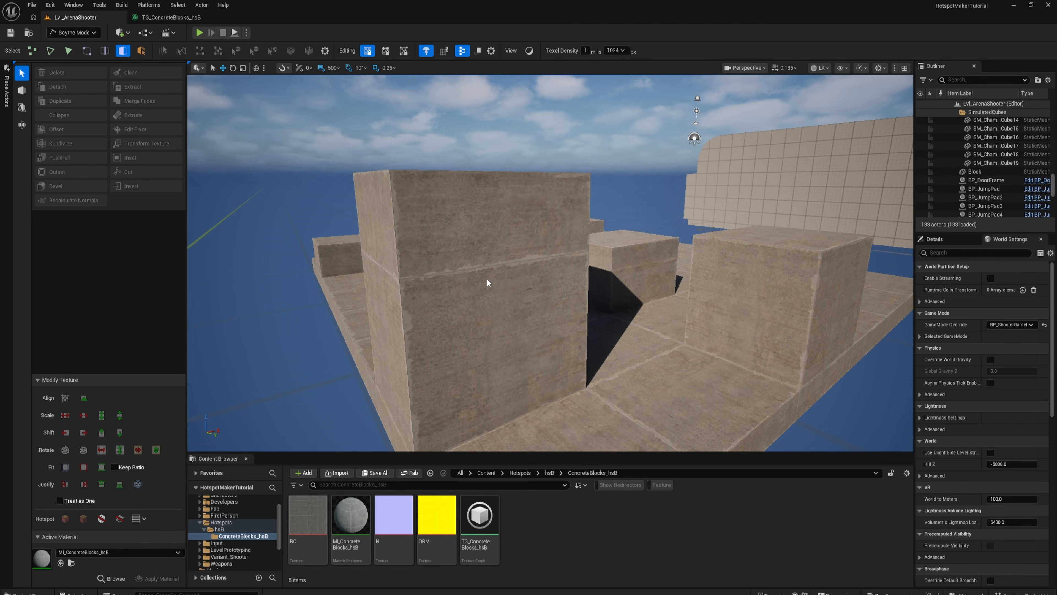
# - Extrude the low concrete block's upper side face inward to cut a step into the block, and clear the selection
pyautogui.scroll(10, 550, 262)
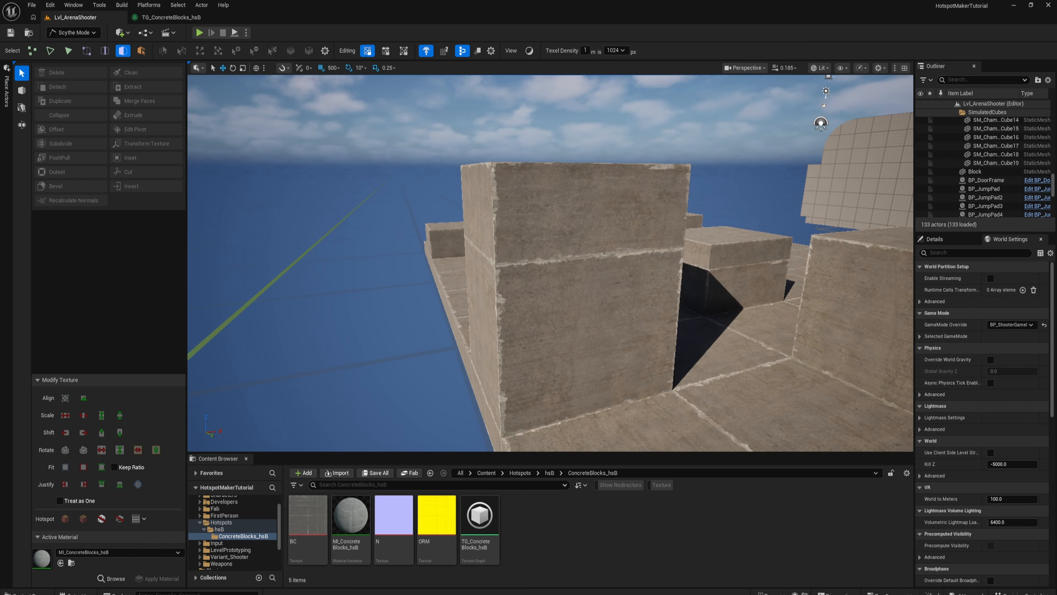
pyautogui.moveTo(550, 263)
pyautogui.mouseDown(button='right')
pyautogui.moveTo(450, 265)
pyautogui.moveTo(554, 263)
pyautogui.mouseUp(button='right')
pyautogui.press('w')
pyautogui.press('s')
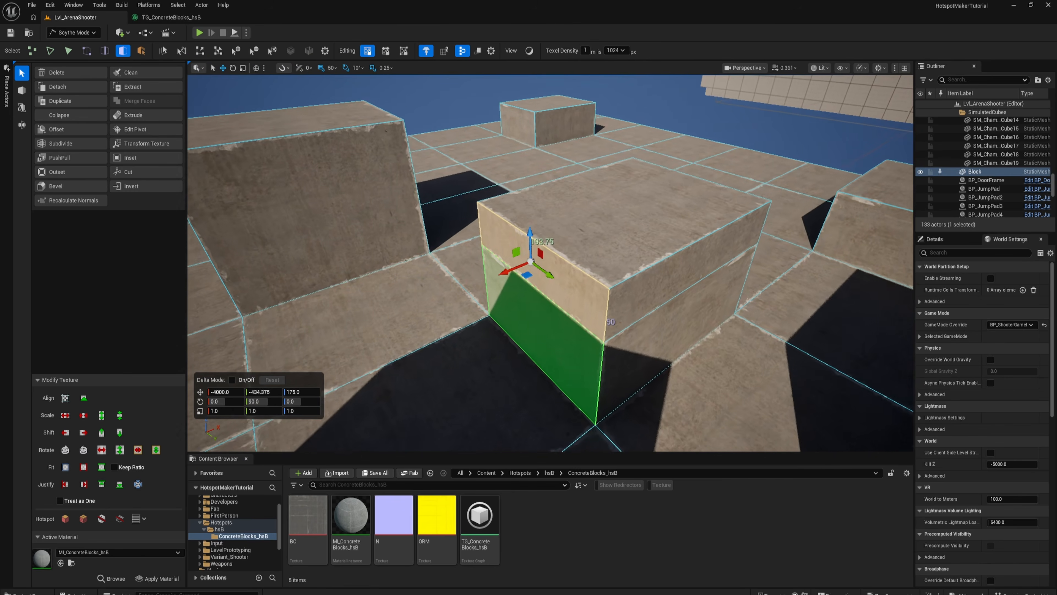
pyautogui.moveTo(496, 283)
pyautogui.mouseDown(button='right')
pyautogui.moveTo(487, 288)
pyautogui.moveTo(512, 287)
pyautogui.mouseUp(button='right')
pyautogui.press('w')
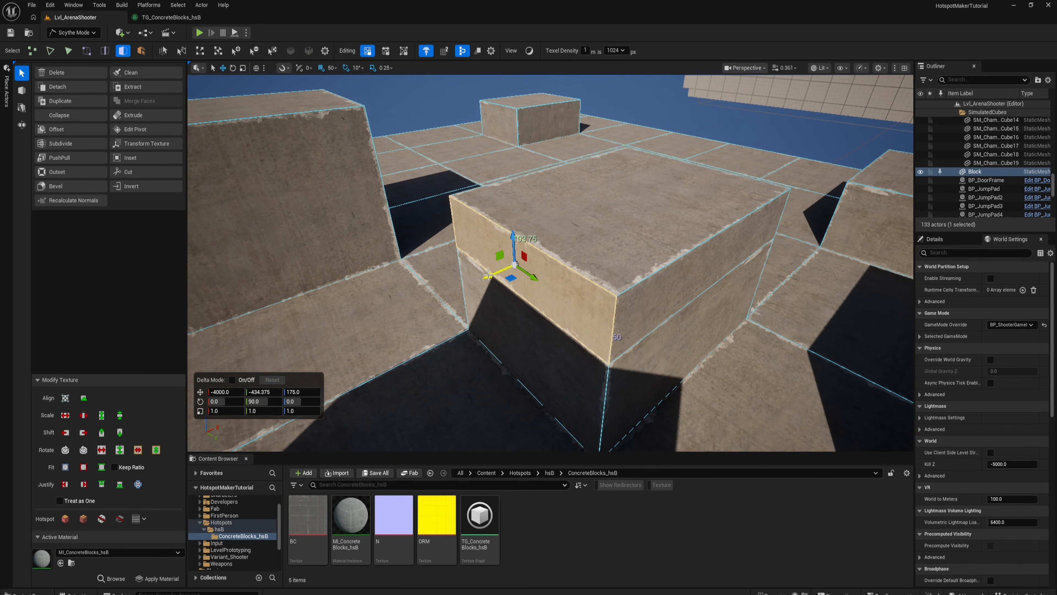
pyautogui.keyDown('shift'); pyautogui.moveTo(488, 275); pyautogui.dragTo(512, 266); pyautogui.keyUp('shift')
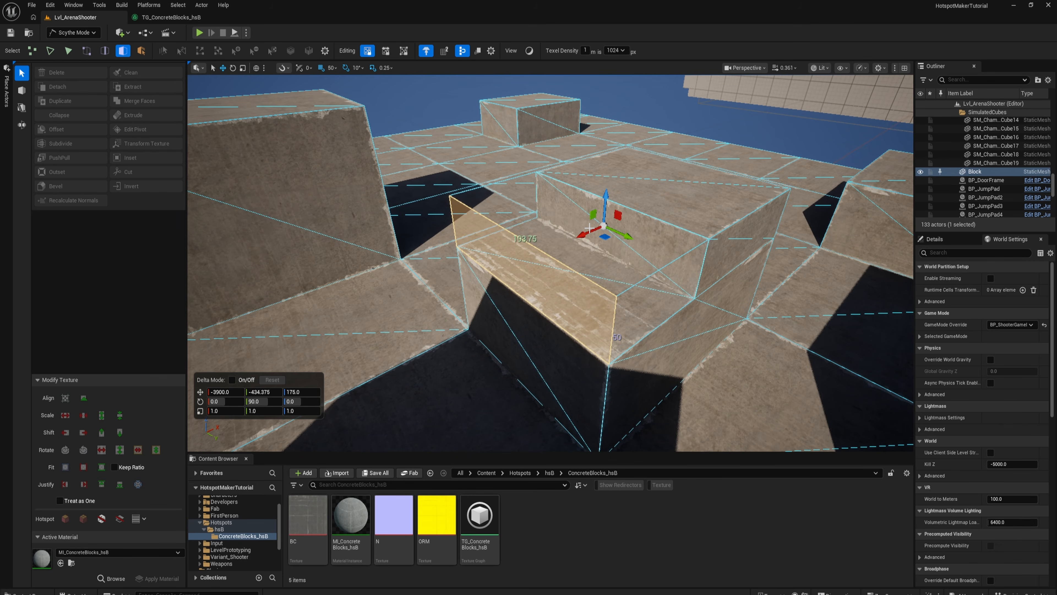
pyautogui.moveTo(589, 227); pyautogui.dragTo(590, 227)
pyautogui.press('d')
pyautogui.moveTo(520, 278); pyautogui.dragTo(496, 245, button='right')
pyautogui.hotkey('ctrl', 'a')
pyautogui.press('Escape')
# - Examine the damaged concrete edges and seams on the large block from several angles and up close
pyautogui.press('w')
pyautogui.press('w')
pyautogui.press('s')
pyautogui.press('w')
pyautogui.press('s')
pyautogui.press('d')
pyautogui.press('w')
pyautogui.click(517, 260)
pyautogui.press('Escape')
pyautogui.press('s')
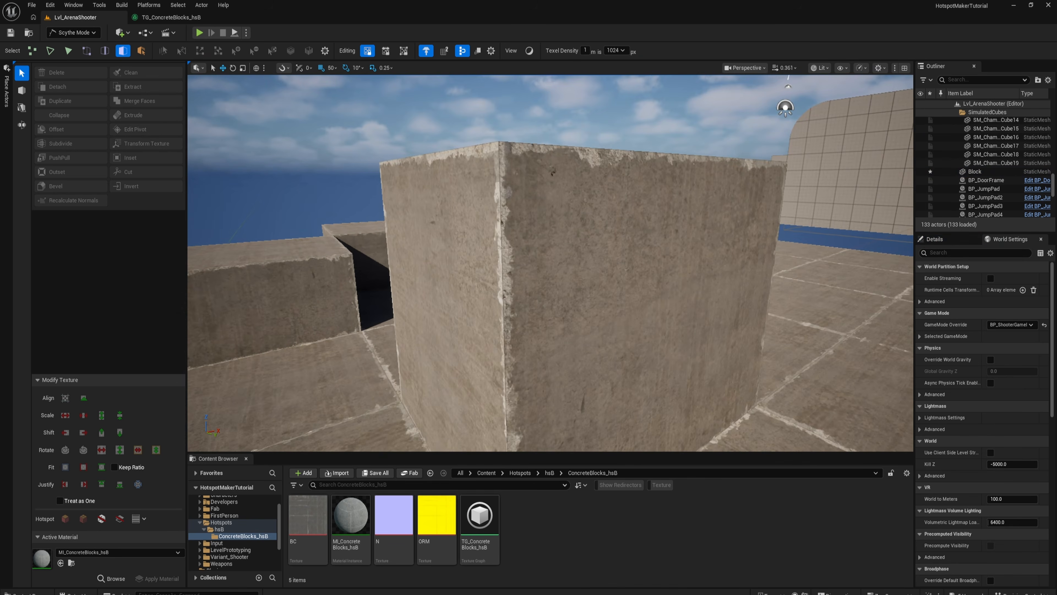
pyautogui.press('w')
pyautogui.moveTo(497, 193); pyautogui.dragTo(450, 200, button='right')
pyautogui.press('s')
pyautogui.moveTo(458, 253); pyautogui.dragTo(466, 261, button='right')
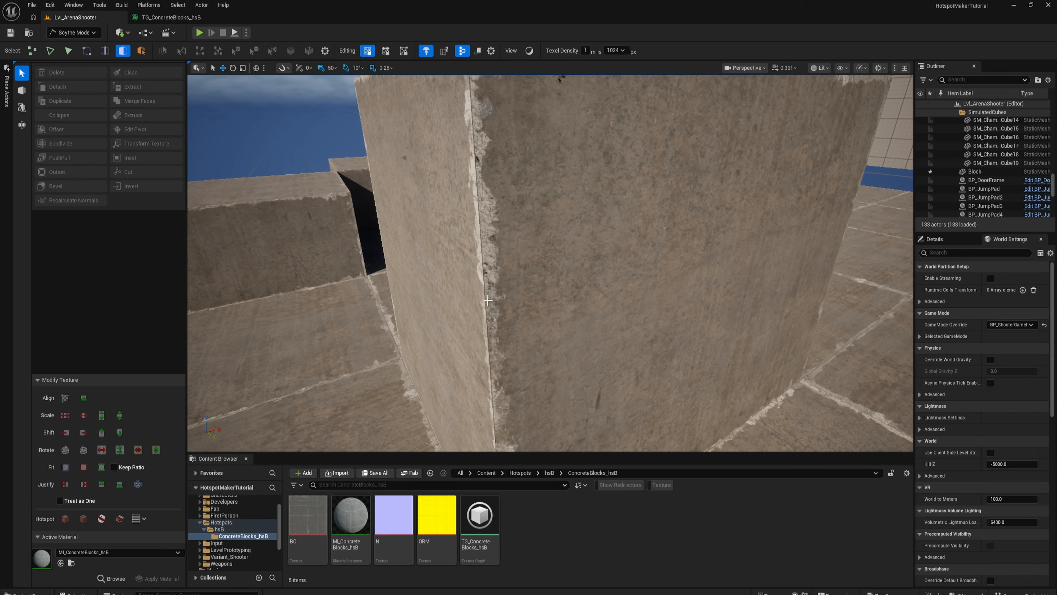
pyautogui.moveTo(491, 265)
pyautogui.mouseDown(button='right')
pyautogui.moveTo(493, 232)
pyautogui.moveTo(483, 266)
pyautogui.moveTo(508, 265)
pyautogui.moveTo(491, 267)
pyautogui.moveTo(493, 278)
pyautogui.moveTo(491, 261)
pyautogui.moveTo(509, 262)
pyautogui.moveTo(489, 266)
pyautogui.mouseUp(button='right')
pyautogui.press('e')
pyautogui.press('w')
pyautogui.press('q')
pyautogui.press('s')
pyautogui.press('w')
pyautogui.press('e')
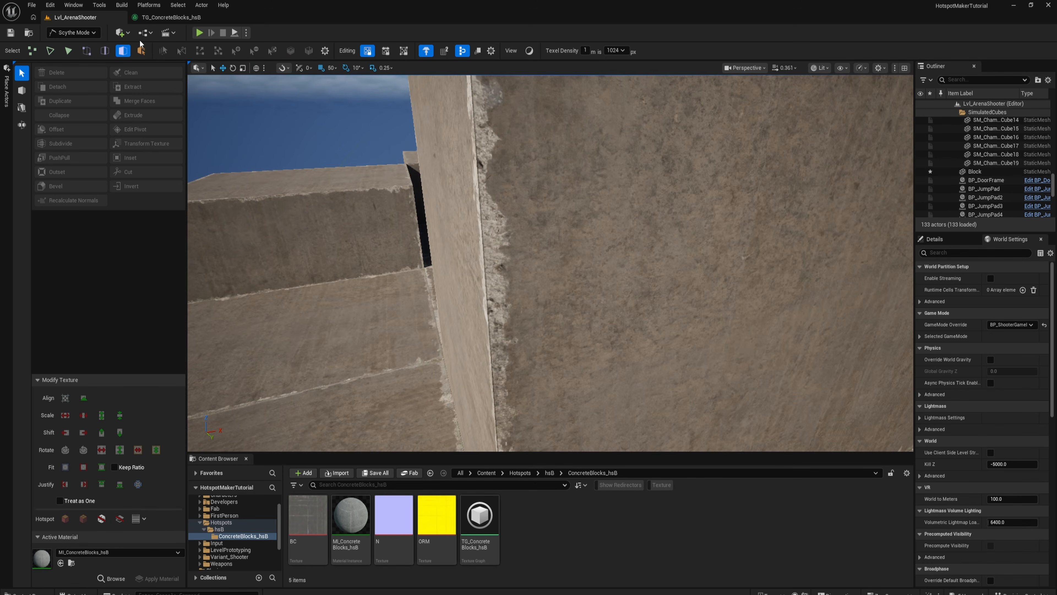
# - Return to the TG_ConcreteBlocks_hsB graph and add TG_ScaleNormalFunction from the Hotspot Maker Functions folder
pyautogui.click(161, 19)
pyautogui.scroll(3, 378, 415)
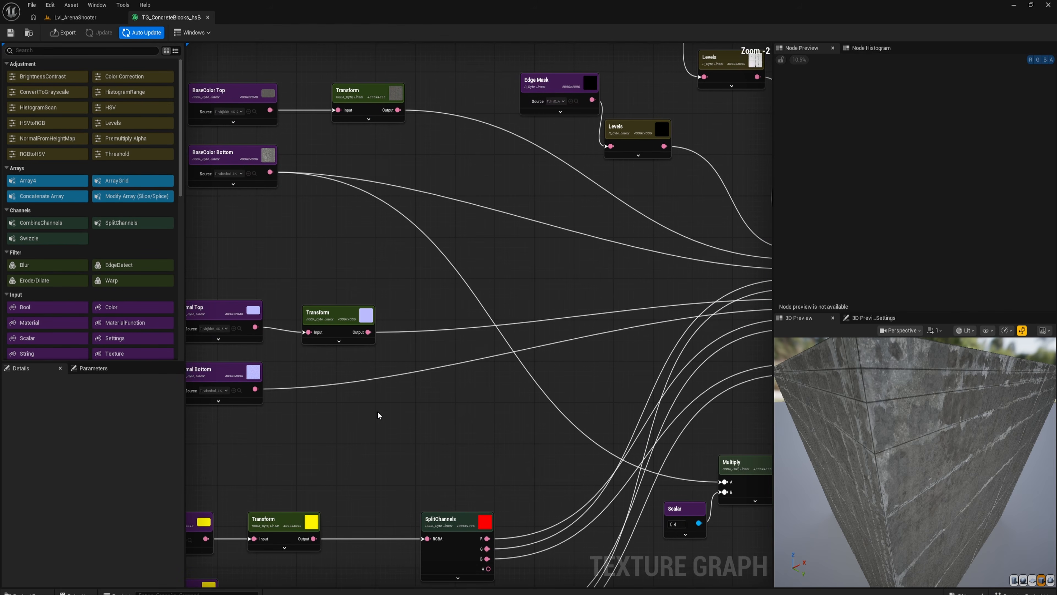
pyautogui.hotkey('ctrl', 'space')
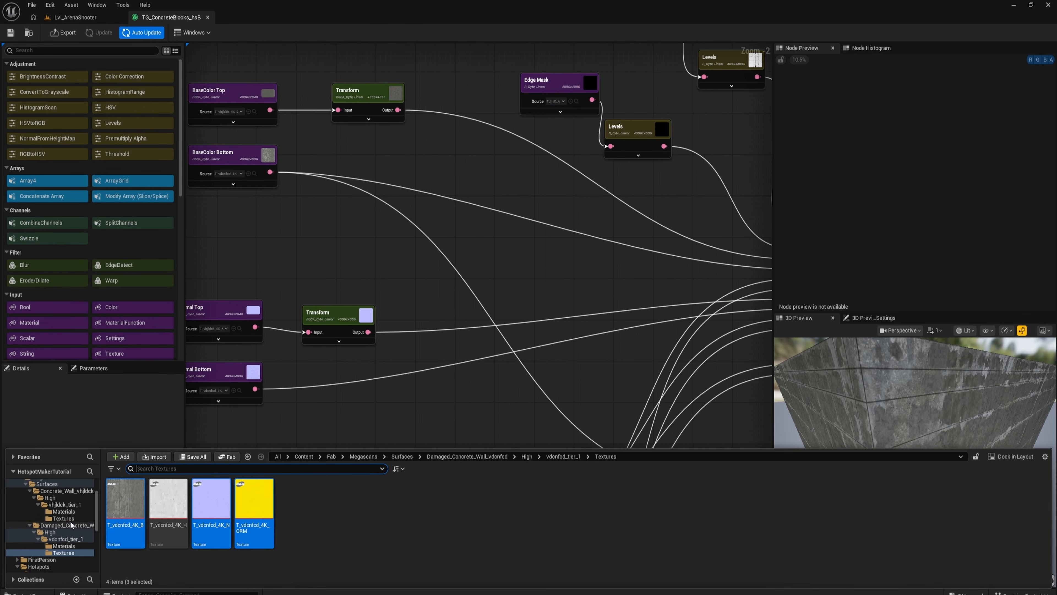
pyautogui.scroll(-5, 54, 526)
pyautogui.scroll(1, 43, 524)
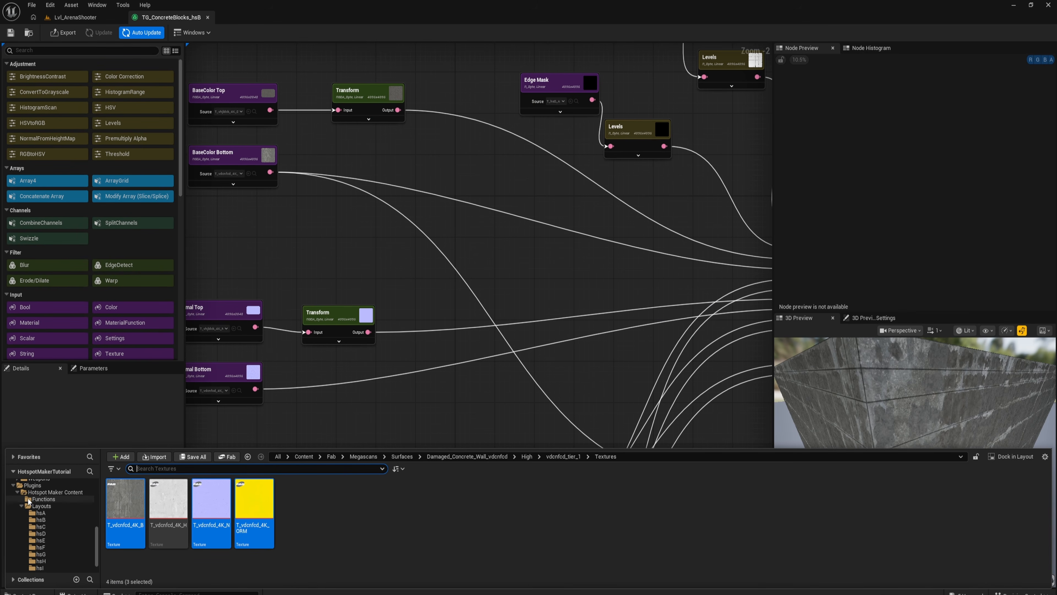
pyautogui.click(34, 499)
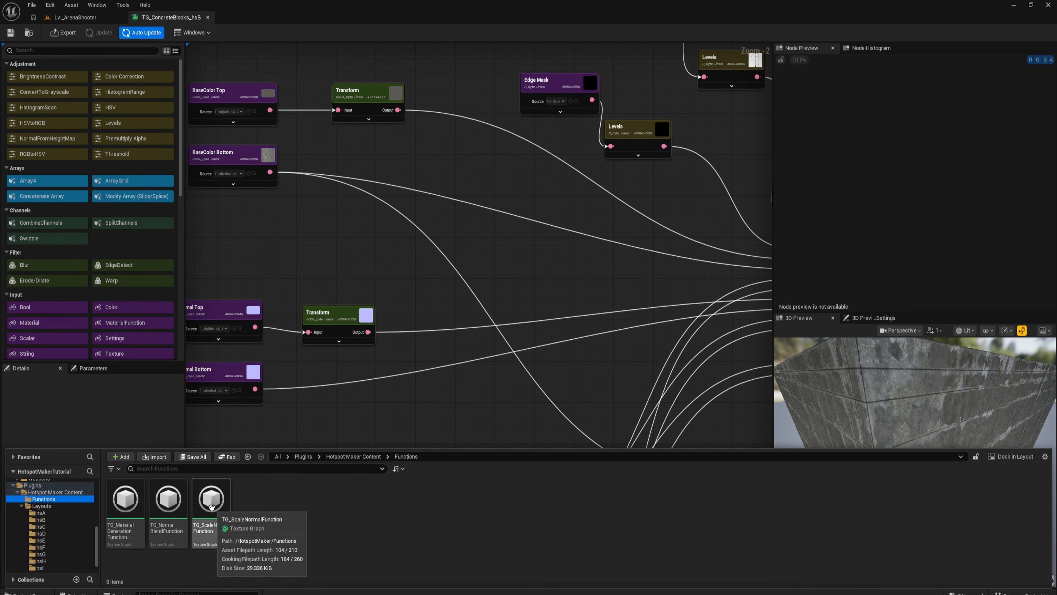
pyautogui.moveTo(226, 515); pyautogui.dragTo(394, 393)
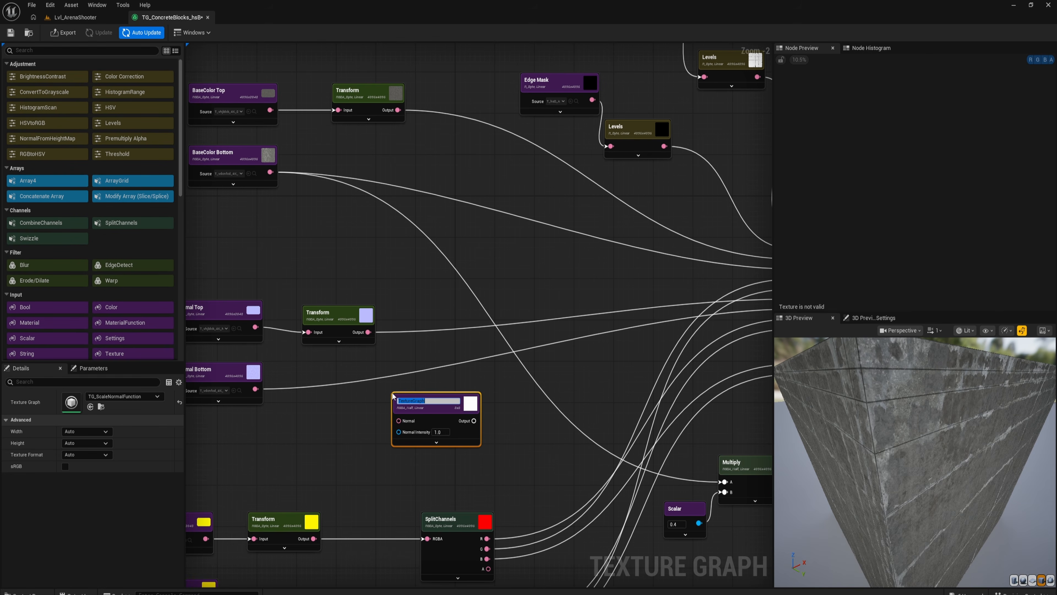
# - Insert the TG_ScaleNormalFunction node between the Normal Bottom texture and the main TextureGraph node's Normal Bottom input
pyautogui.moveTo(322, 413); pyautogui.dragTo(379, 399, button='right')
pyautogui.moveTo(461, 391); pyautogui.dragTo(382, 380)
pyautogui.moveTo(312, 376); pyautogui.dragTo(379, 396)
pyautogui.moveTo(380, 397); pyautogui.dragTo(221, 413, button='right')
pyautogui.moveTo(293, 416); pyautogui.dragTo(699, 312)
pyautogui.moveTo(298, 471); pyautogui.dragTo(421, 430, button='right')
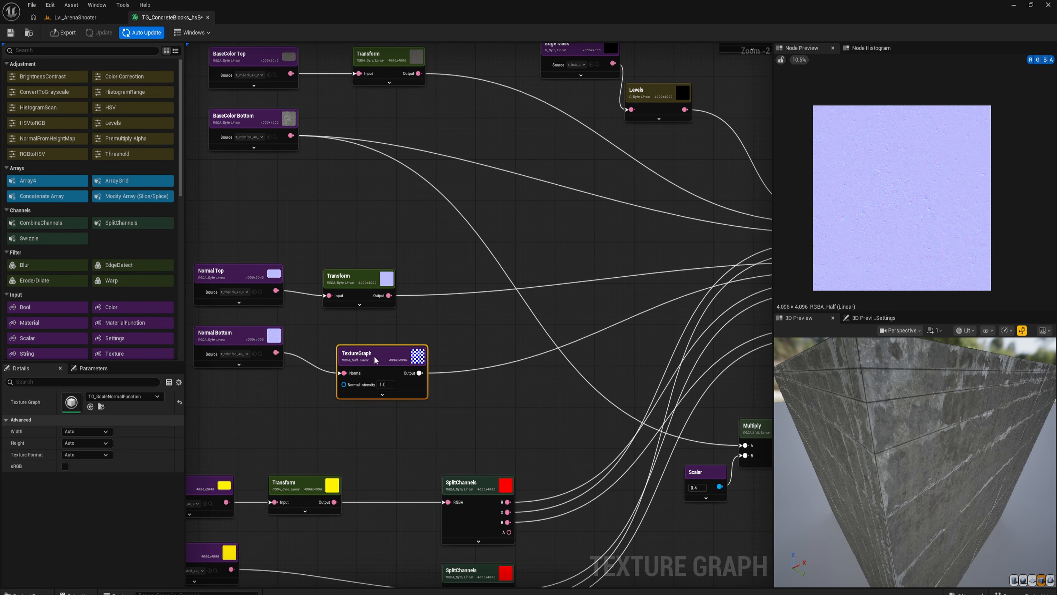
pyautogui.moveTo(374, 358); pyautogui.dragTo(379, 348)
# - Set the scale function's Normal Intensity to 0.25 and inspect the normal map in the node preview
pyautogui.click(386, 373)
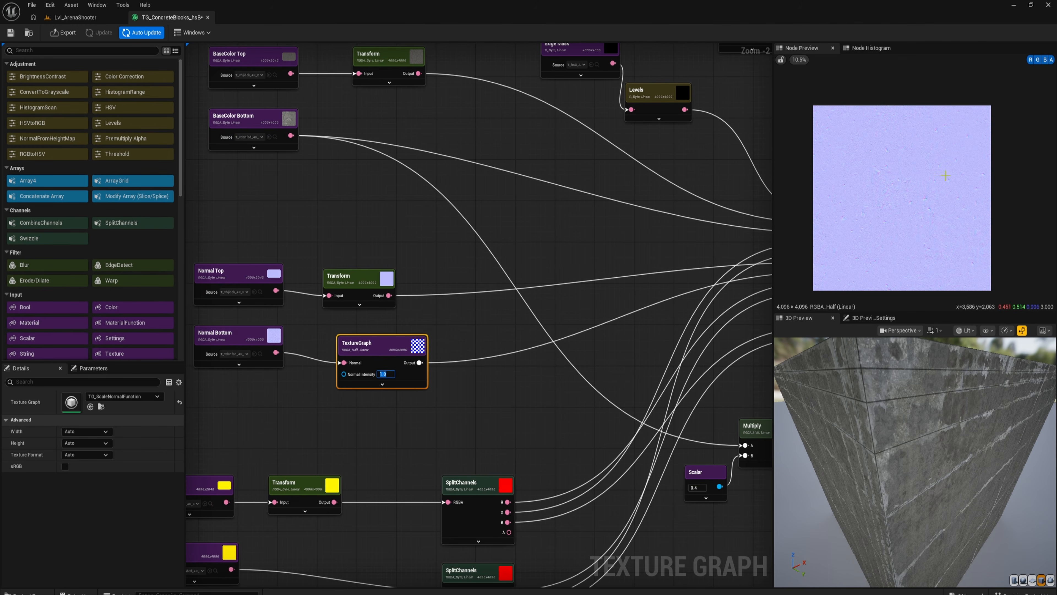
pyautogui.scroll(3, 929, 210)
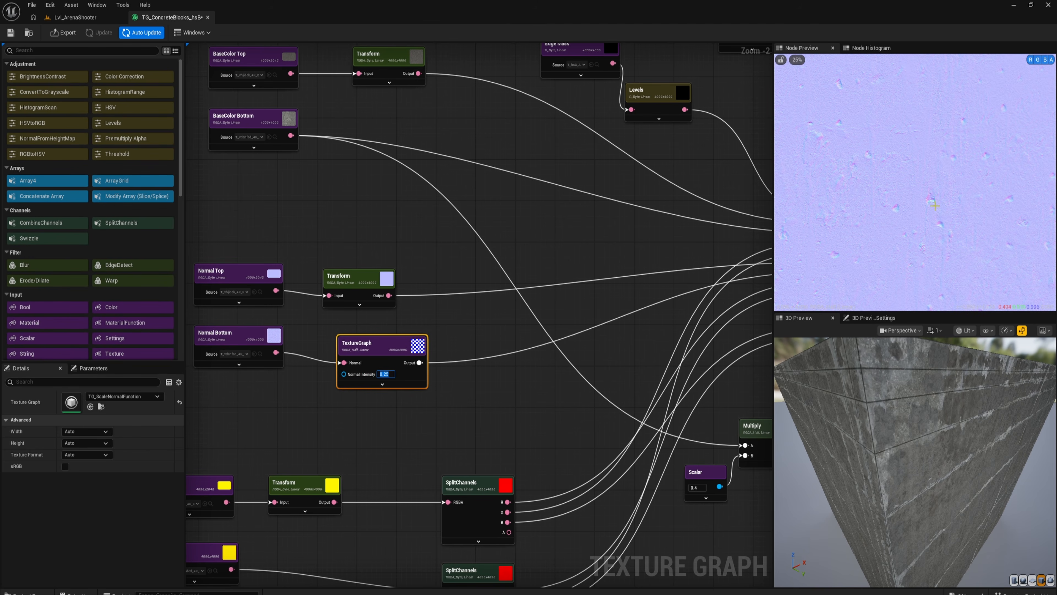
pyautogui.scroll(-1, 932, 208)
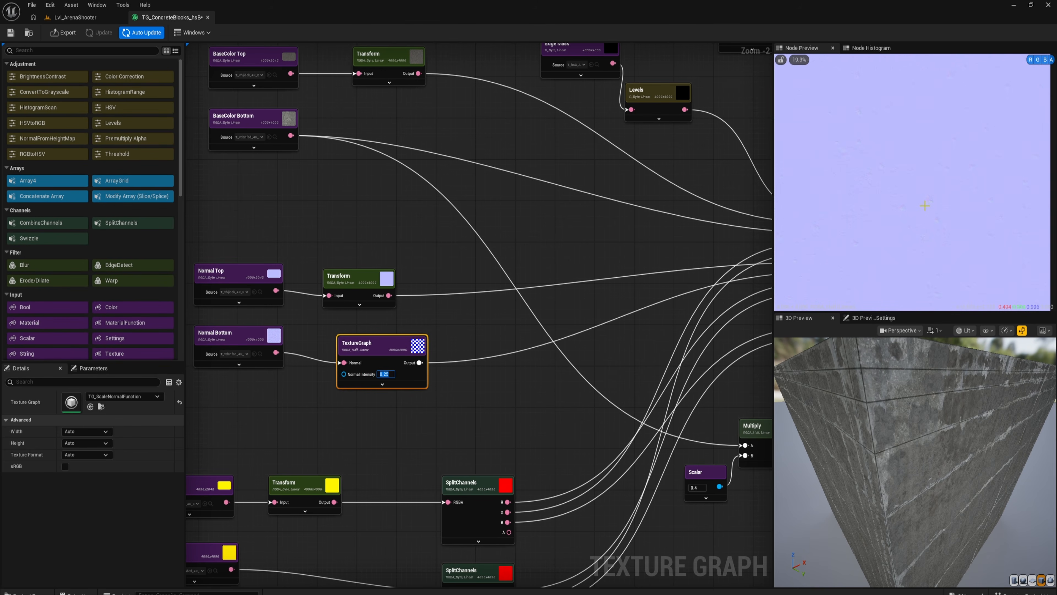
pyautogui.scroll(2, 921, 207)
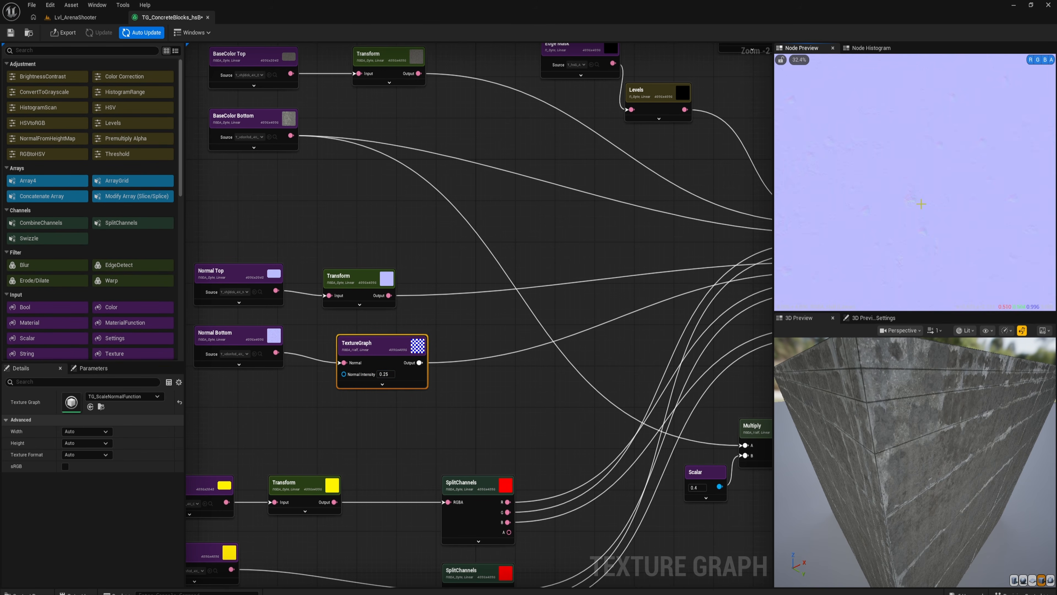
# - Inspect the scaled bottom normal map more closely and save the TG_ConcreteBlocks_hsB graph
pyautogui.scroll(1, 914, 208)
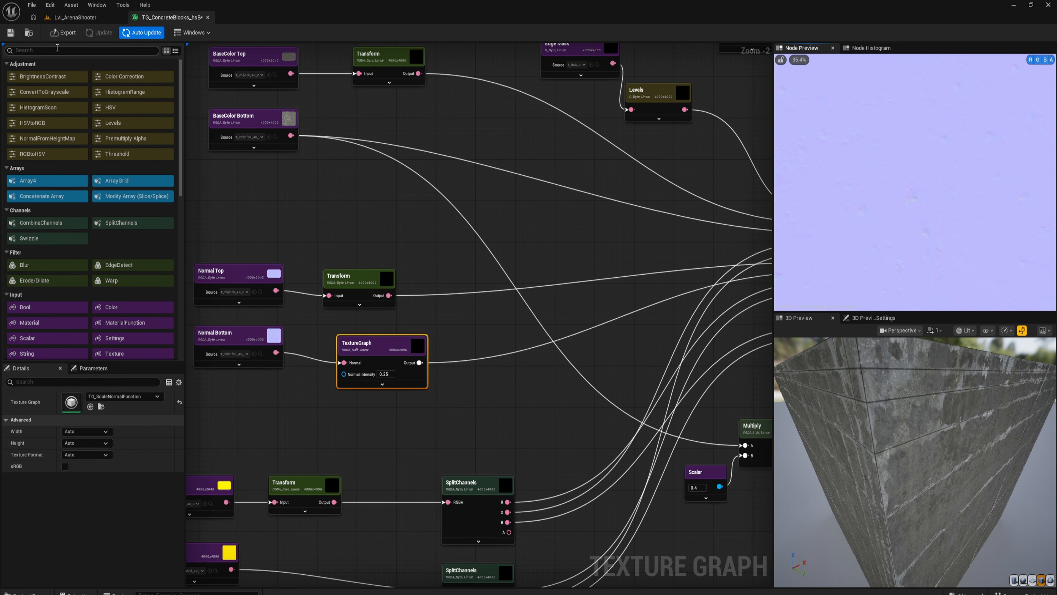
pyautogui.click(12, 34)
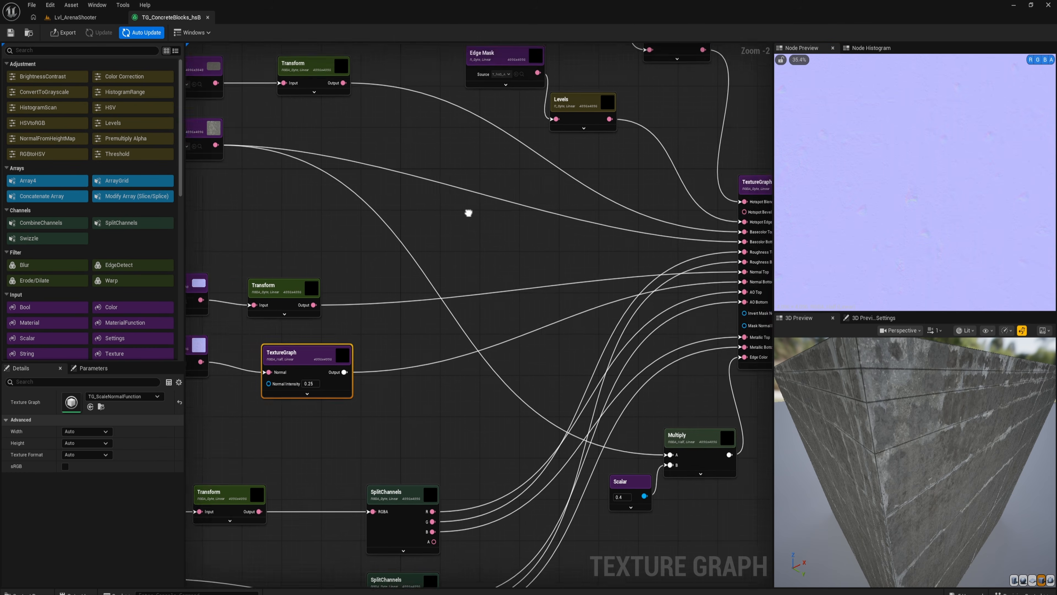
# - Try a Mask Normal Intensity of 1.0 on the main TextureGraph node and inspect the normal map and preview cube
pyautogui.scroll(1, 670, 369)
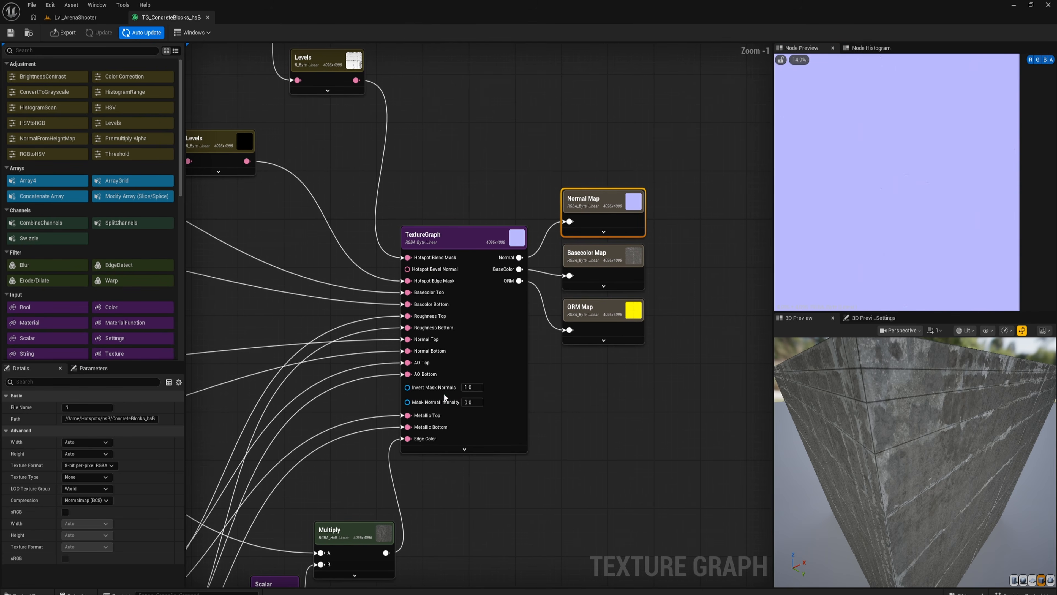
pyautogui.click(470, 402)
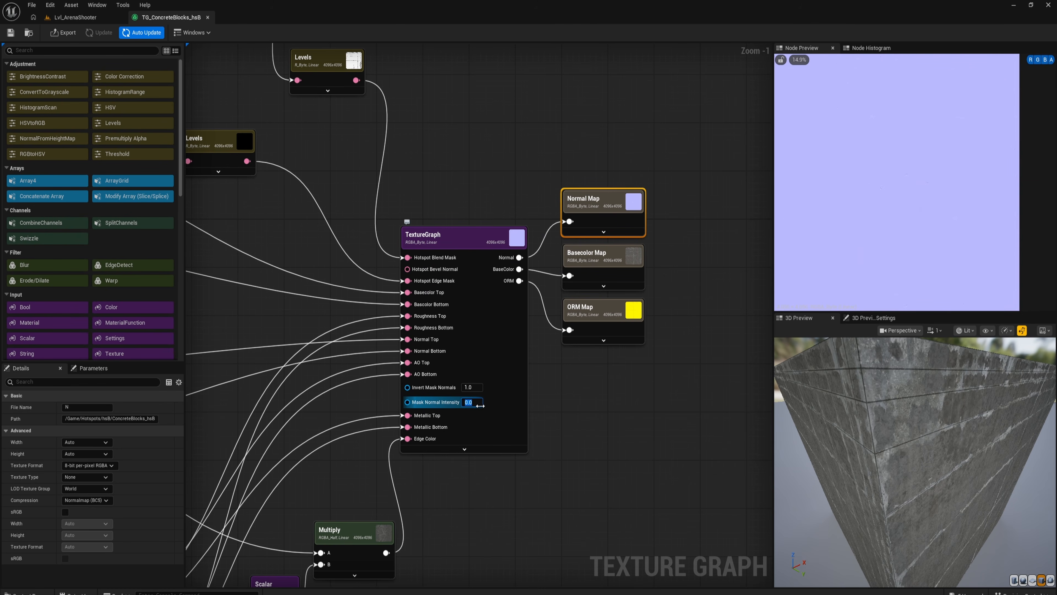
pyautogui.write('1')
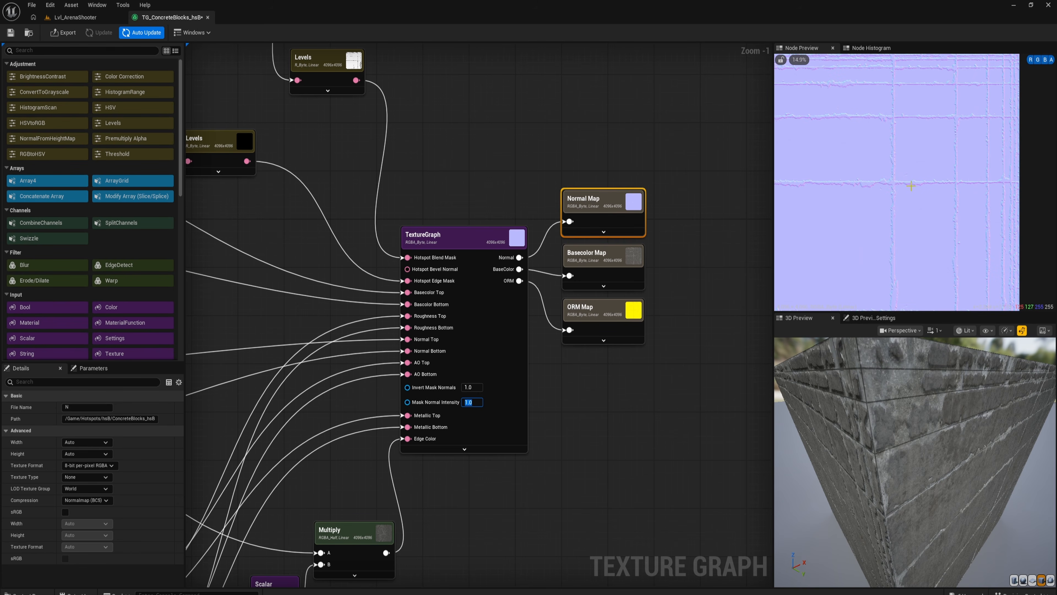
pyautogui.moveTo(909, 156)
pyautogui.mouseDown(button='right')
pyautogui.moveTo(951, 211)
pyautogui.moveTo(916, 159)
pyautogui.mouseUp(button='right')
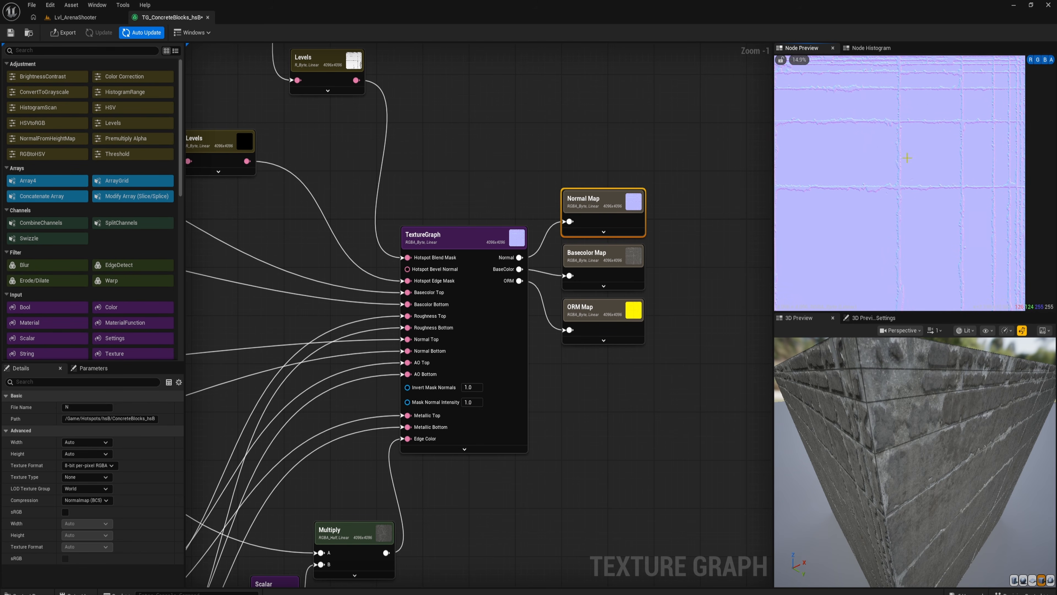
pyautogui.scroll(-1, 884, 182)
pyautogui.moveTo(500, 100); pyautogui.dragTo(500, 208, button='right')
pyautogui.scroll(-1, 381, 164)
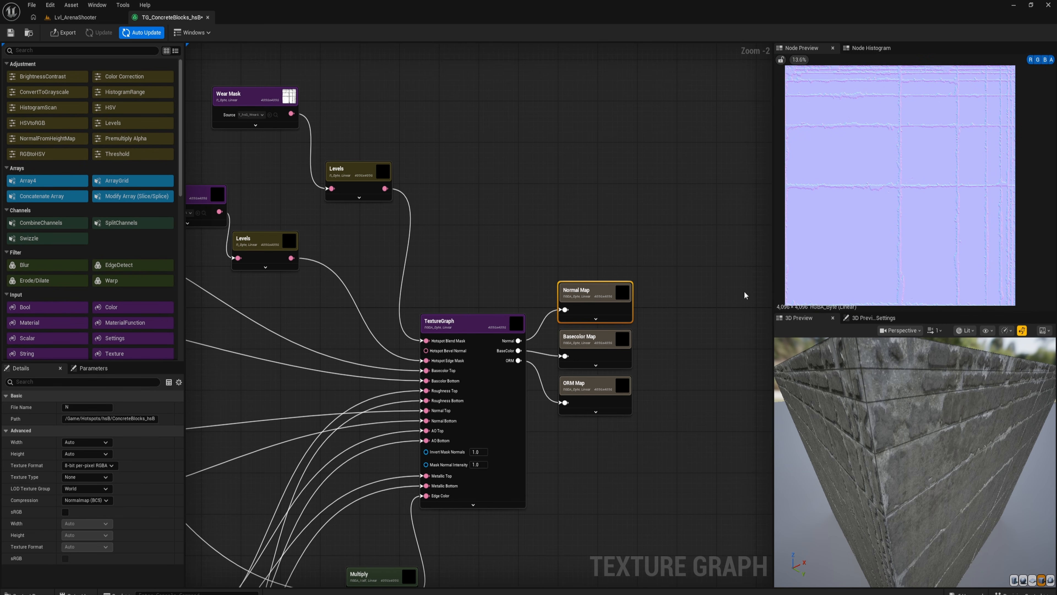
pyautogui.moveTo(949, 429); pyautogui.dragTo(970, 421)
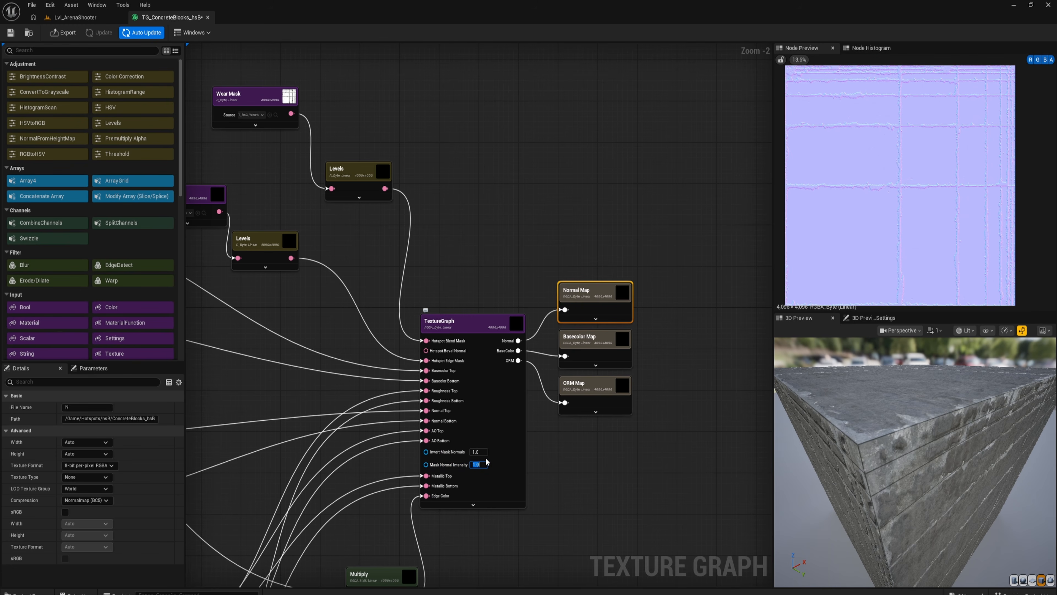
# - Set Invert Mask Normals and Mask Normal Intensity to 0.0 and export the Basecolor, Normal and ORM maps
pyautogui.click(477, 452)
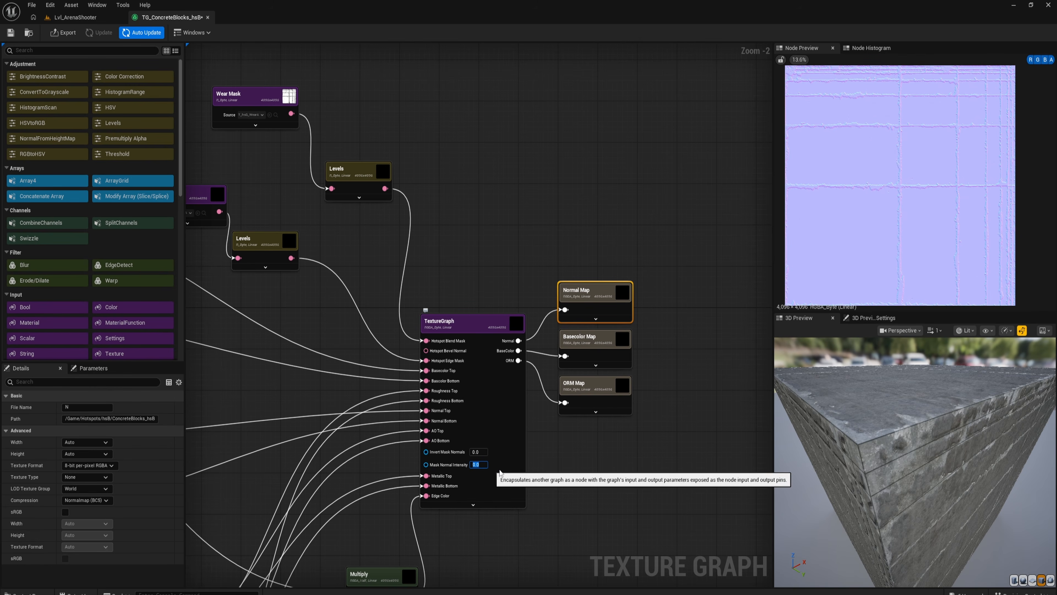
pyautogui.moveTo(936, 419); pyautogui.dragTo(970, 419)
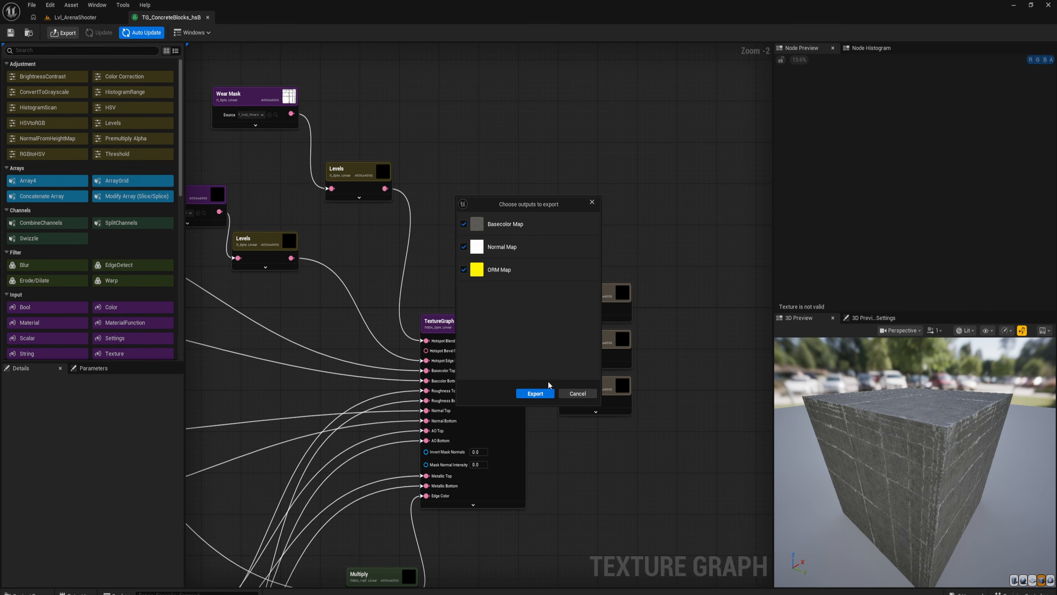
pyautogui.click(540, 388)
# - Switch to the Lvl_ArenaShooter level and extend side faces of the Block mesh to check the concrete edges
pyautogui.click(61, 18)
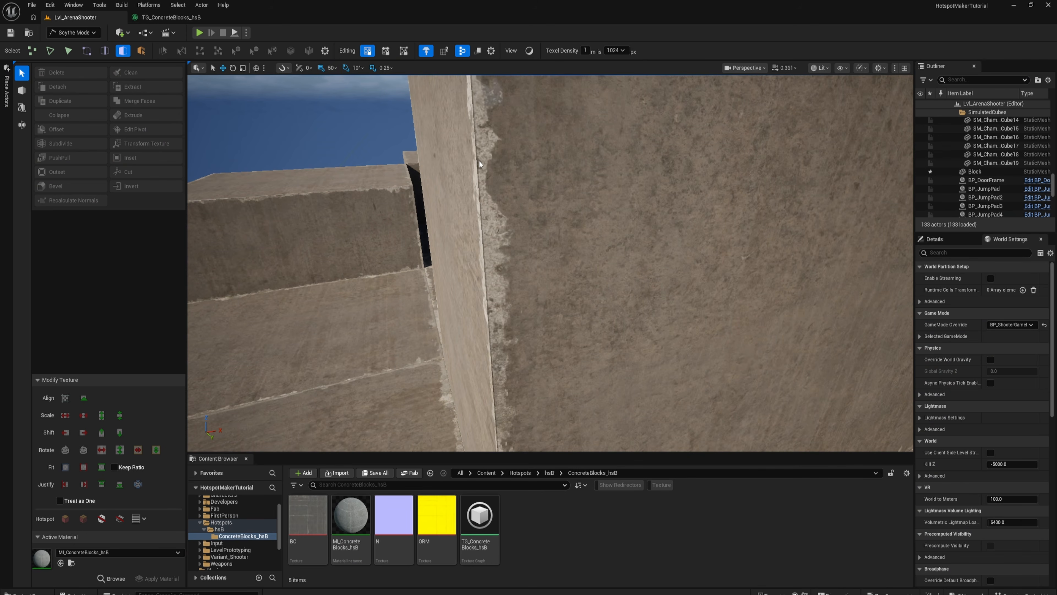
pyautogui.moveTo(495, 323); pyautogui.dragTo(537, 323, button='right')
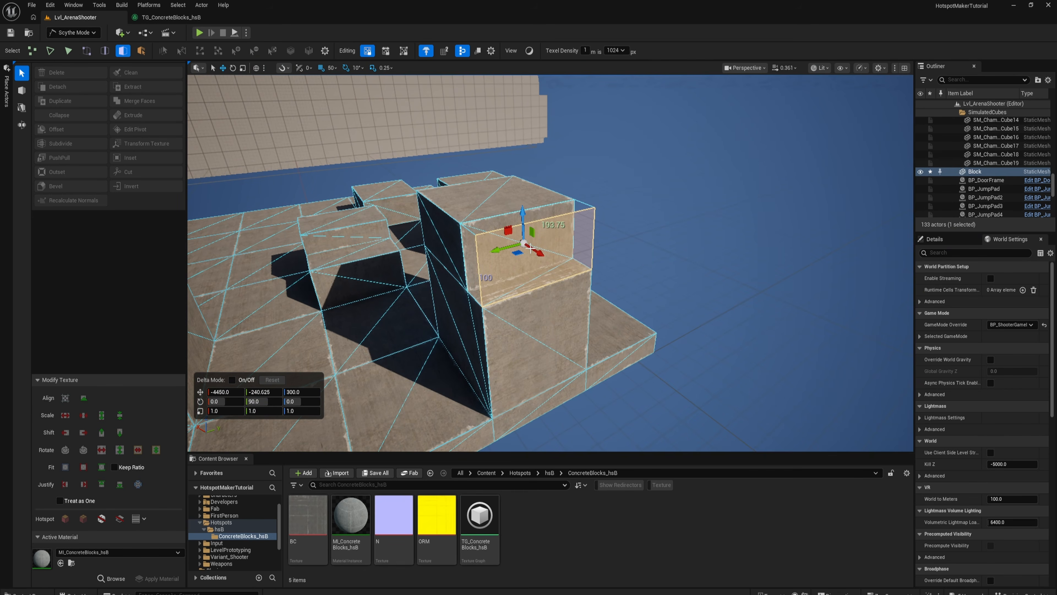
pyautogui.moveTo(518, 240); pyautogui.dragTo(433, 241, button='right')
pyautogui.hotkey('ctrl', 'a')
pyautogui.moveTo(573, 307); pyautogui.dragTo(526, 302, button='right')
pyautogui.click(563, 238)
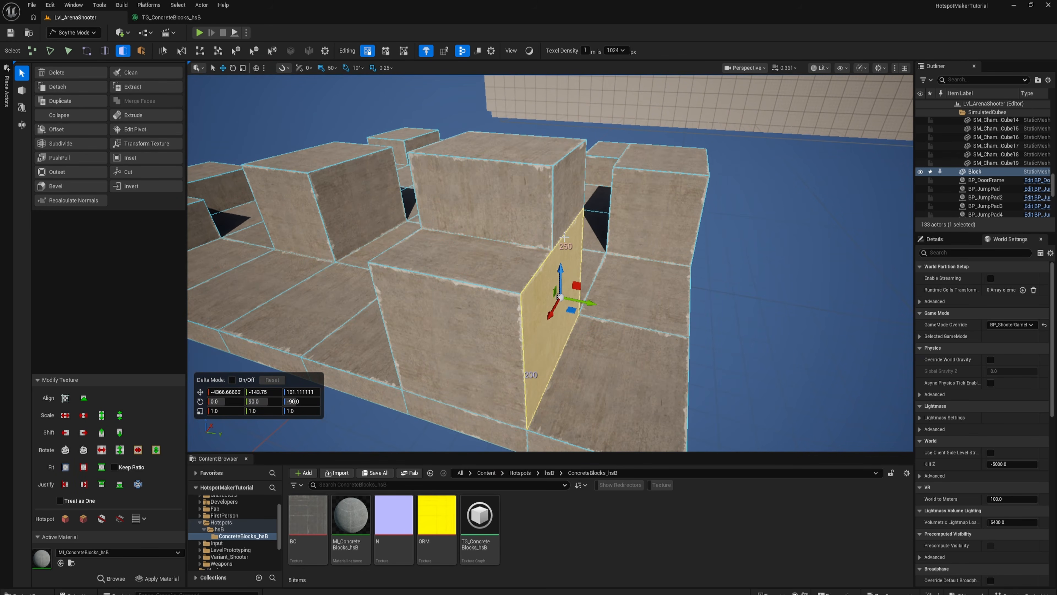
pyautogui.moveTo(591, 303); pyautogui.dragTo(527, 291)
pyautogui.hotkey('ctrl', 'a')
pyautogui.press('Escape')
# - Extrude a block's top face upward into a tall column on the Block mesh
pyautogui.moveTo(594, 338); pyautogui.dragTo(632, 292, button='right')
pyautogui.click(590, 255)
pyautogui.keyDown('shift'); pyautogui.moveTo(597, 220); pyautogui.dragTo(600, 133); pyautogui.keyUp('shift')
pyautogui.hotkey('ctrl', 'a')
pyautogui.press('Escape')
pyautogui.moveTo(551, 242); pyautogui.dragTo(457, 245, button='right')
pyautogui.click(531, 325)
pyautogui.moveTo(531, 326); pyautogui.dragTo(499, 350, button='right')
# - Reduce the grid snap to 5, select several separate floor faces among the blocks and raise them slightly
pyautogui.press('[')
pyautogui.press('[')
pyautogui.keyDown('shift'); pyautogui.click(564, 178); pyautogui.keyUp('shift')
pyautogui.keyDown('shift'); pyautogui.click(499, 169); pyautogui.keyUp('shift')
pyautogui.hotkey('ctrl', 'z')
pyautogui.moveTo(597, 213); pyautogui.dragTo(641, 233, button='right')
pyautogui.keyDown('shift'); pyautogui.click(618, 227); pyautogui.keyUp('shift')
pyautogui.keyDown('shift'); pyautogui.click(471, 330); pyautogui.keyUp('shift')
pyautogui.moveTo(471, 330); pyautogui.dragTo(433, 288, button='right')
pyautogui.keyDown('shift'); pyautogui.click(433, 383); pyautogui.keyUp('shift')
pyautogui.moveTo(433, 383); pyautogui.dragTo(462, 417, button='right')
pyautogui.keyDown('shift'); pyautogui.click(408, 232); pyautogui.keyUp('shift')
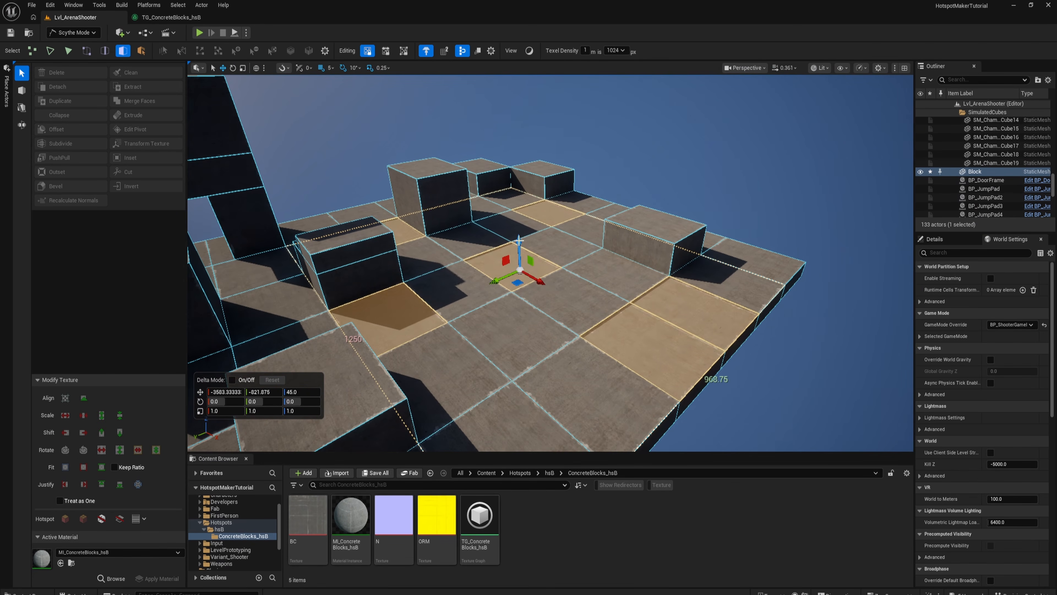
pyautogui.moveTo(524, 241); pyautogui.dragTo(524, 242)
# - Raise further floor slabs to uneven heights, including the face beside the low block
pyautogui.click(512, 333)
pyautogui.keyDown('shift'); pyautogui.click(512, 225); pyautogui.keyUp('shift')
pyautogui.press('Escape')
pyautogui.moveTo(513, 232); pyautogui.dragTo(549, 238, button='right')
pyautogui.click(578, 248)
pyautogui.moveTo(578, 242); pyautogui.dragTo(578, 223)
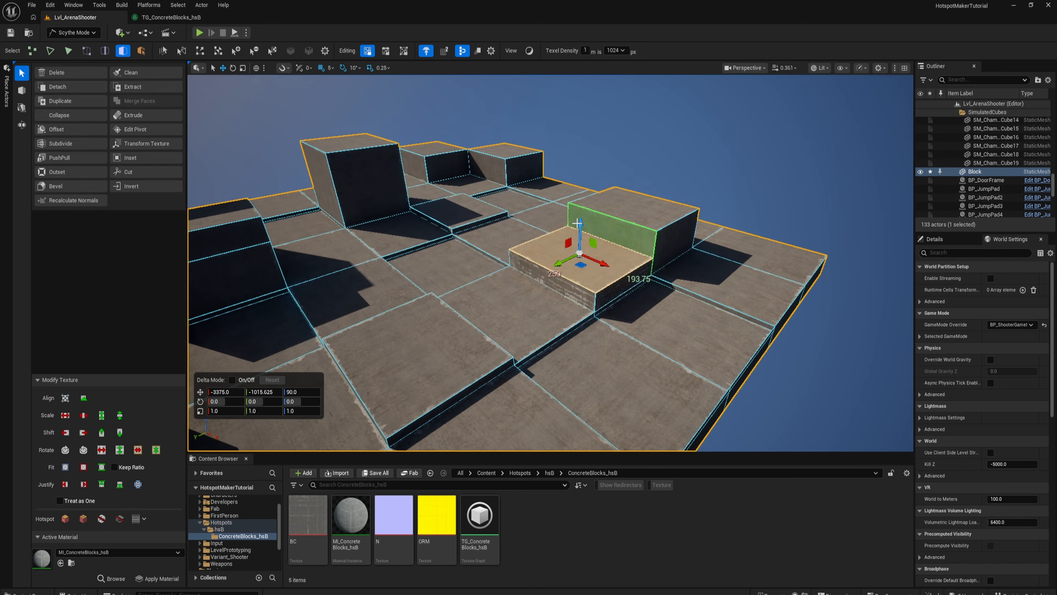
# - Clear the face selection, leave face editing and view the whole concrete block layout full screen
pyautogui.press('Escape')
pyautogui.moveTo(578, 224); pyautogui.dragTo(932, 269, button='right')
pyautogui.hotkey('shift', '1')
pyautogui.press('F11')
pyautogui.press('Escape')
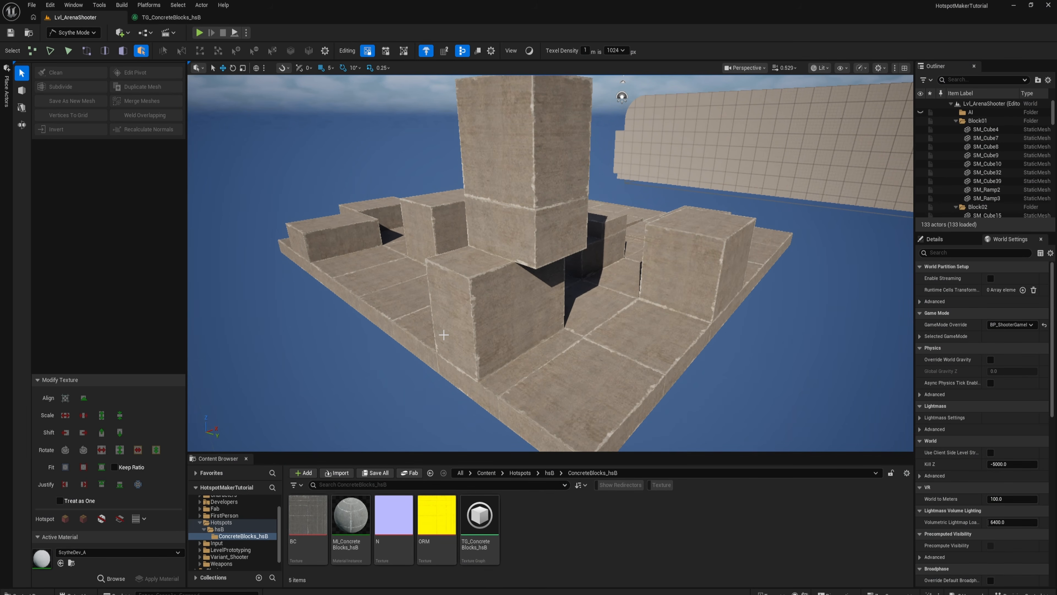
# - Set the texel density to 64 px per metre
pyautogui.click(617, 51)
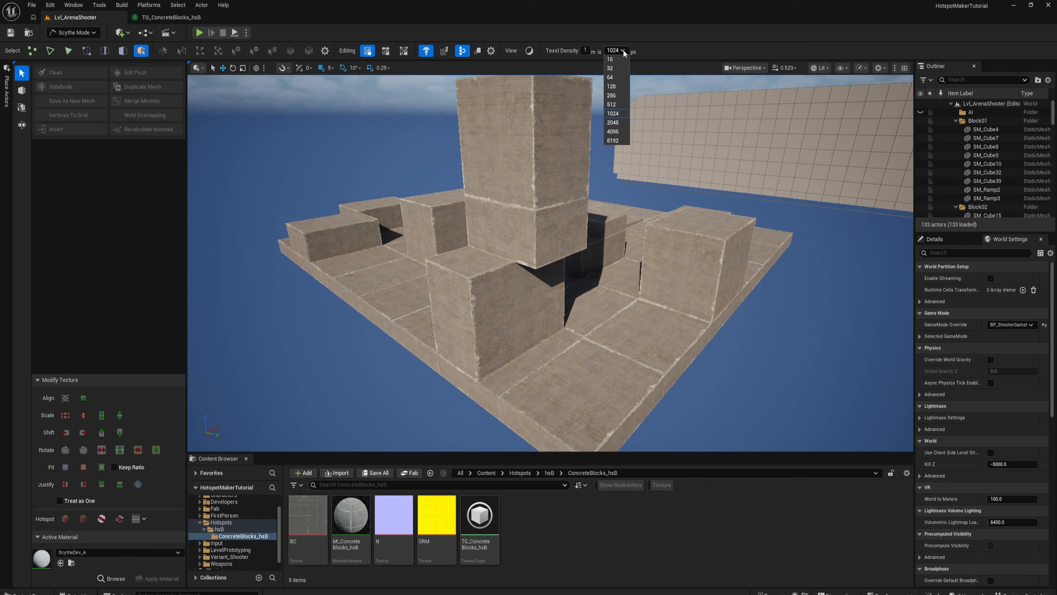
pyautogui.click(611, 79)
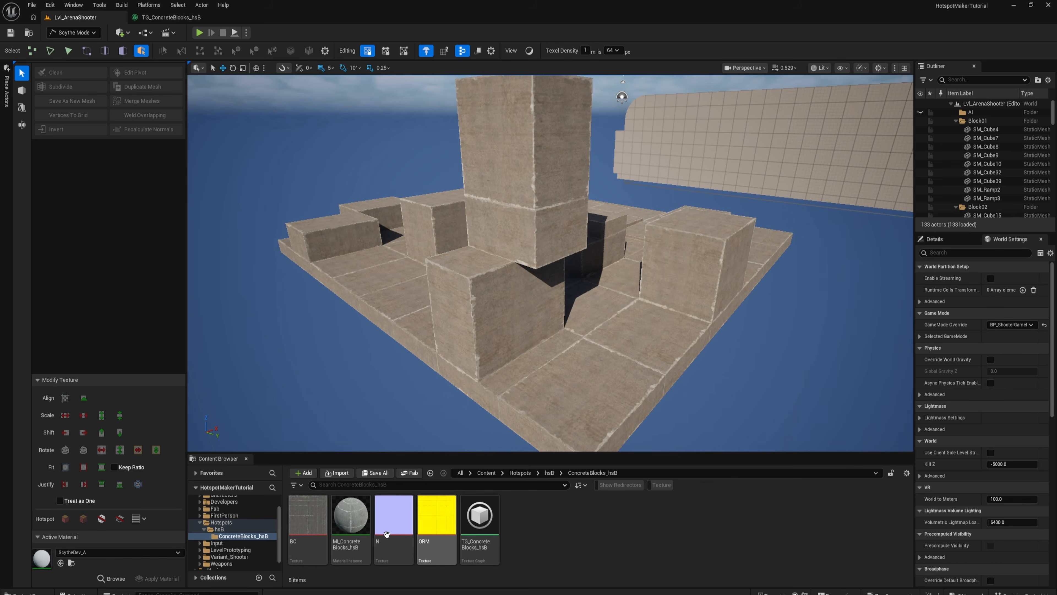
pyautogui.click(318, 523)
pyautogui.keyDown('ctrl'); pyautogui.click(385, 520); pyautogui.keyUp('ctrl')
pyautogui.keyDown('ctrl'); pyautogui.click(431, 523); pyautogui.keyUp('ctrl')
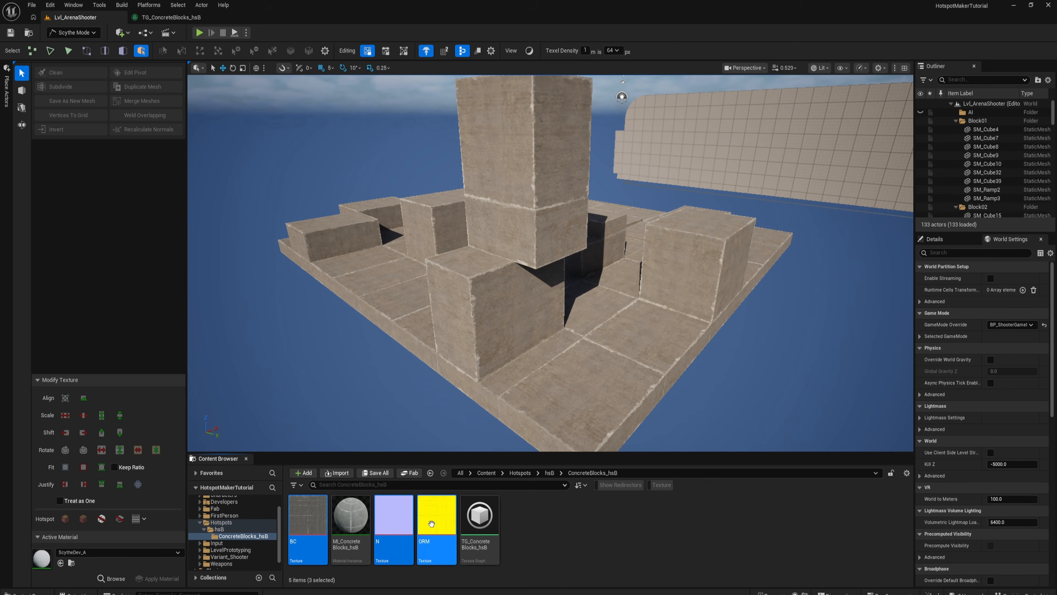
pyautogui.rightClick(392, 525)
pyautogui.moveTo(404, 380)
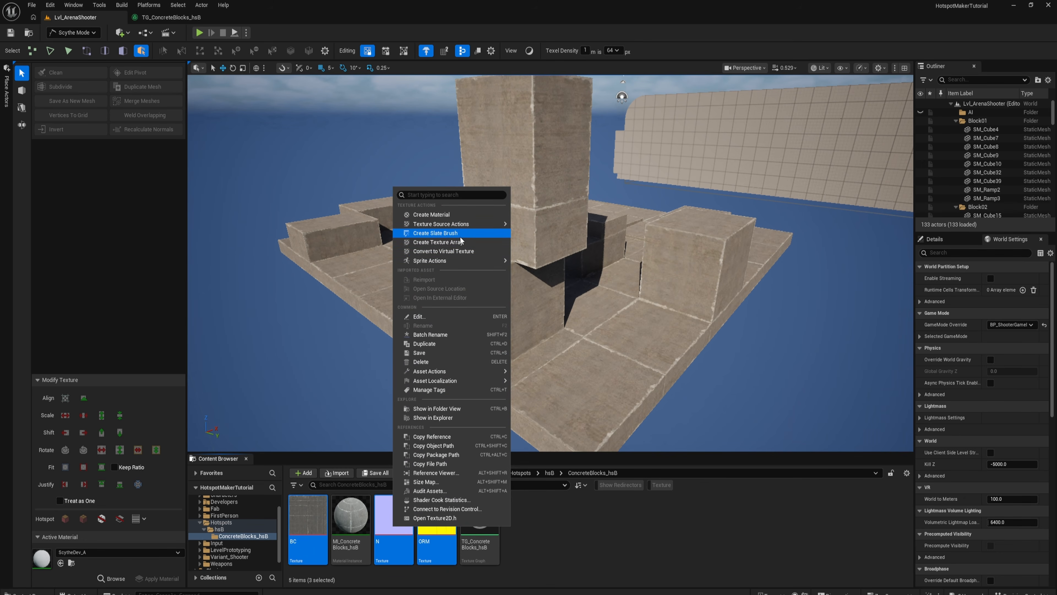
pyautogui.moveTo(457, 383)
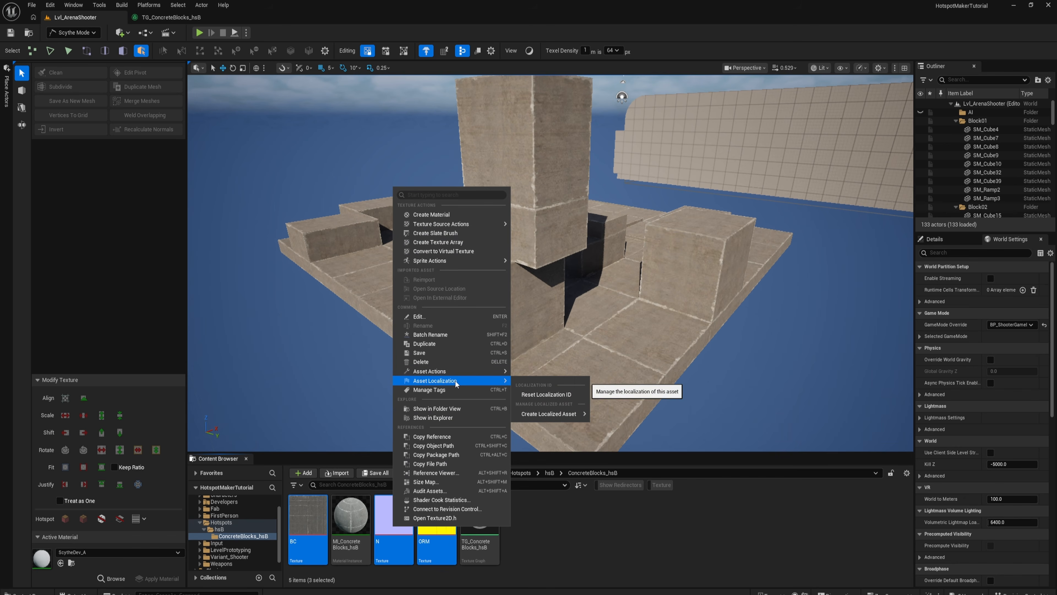
pyautogui.moveTo(457, 224)
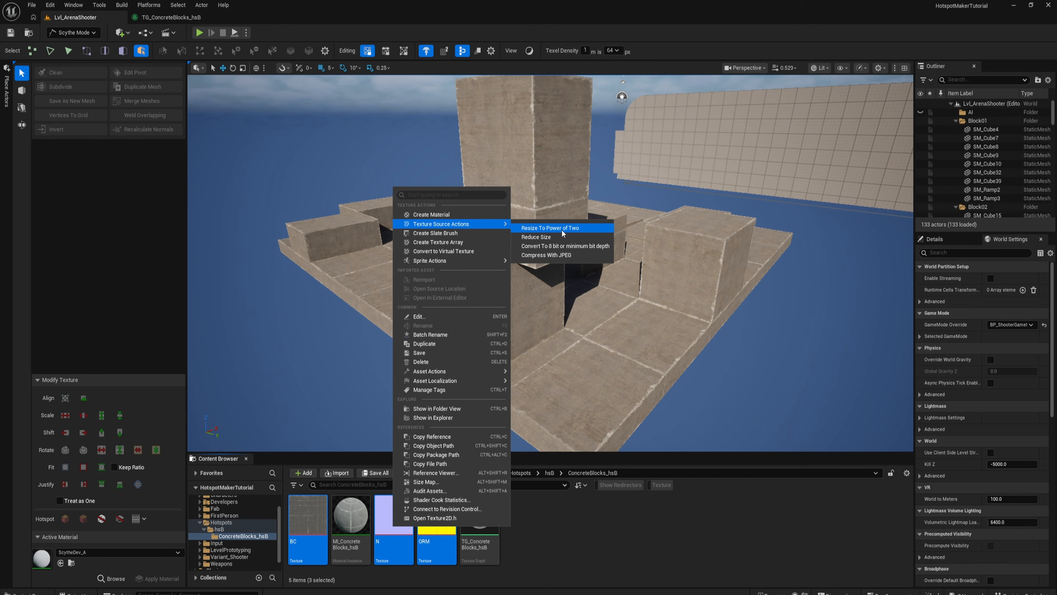
pyautogui.click(539, 237)
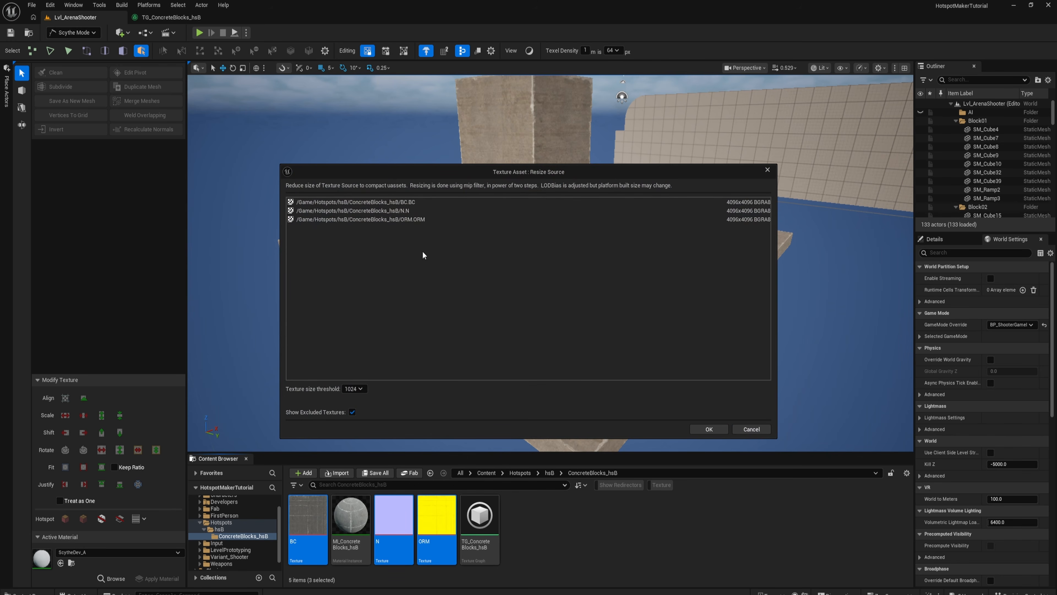
pyautogui.click(354, 388)
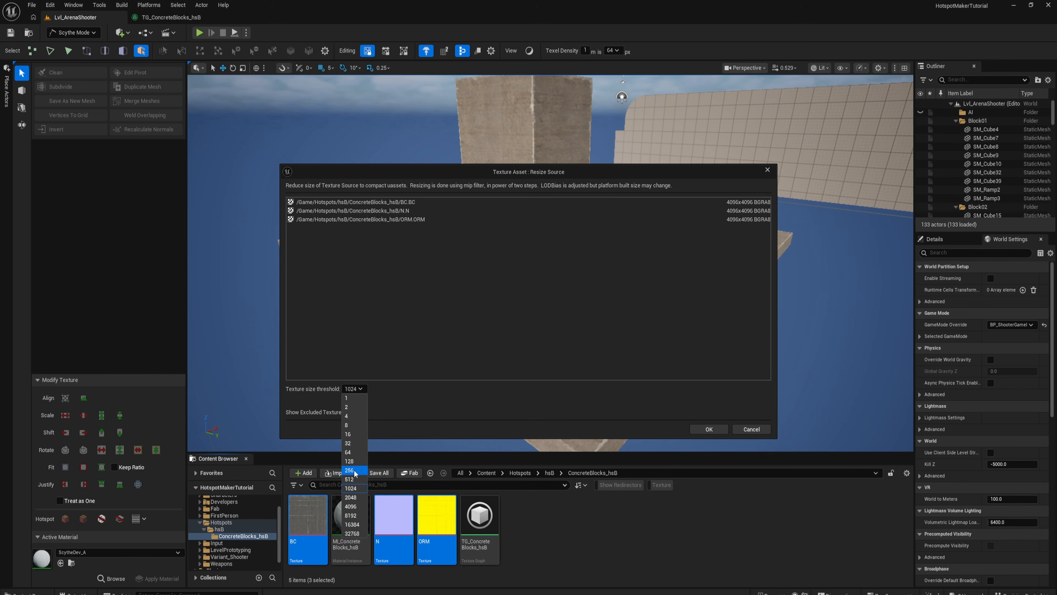
pyautogui.click(751, 429)
pyautogui.click(751, 429)
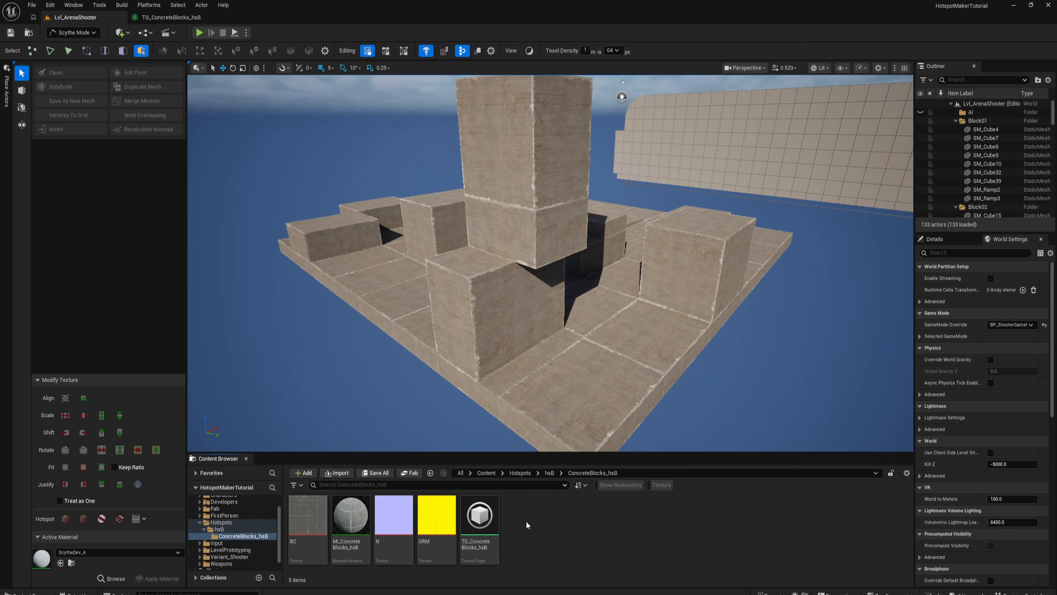
# - Reopen the TG_ConcreteBlocks_hsB graph, spread the three output map nodes apart and expand the Normal Map node's settings
pyautogui.doubleClick(489, 516)
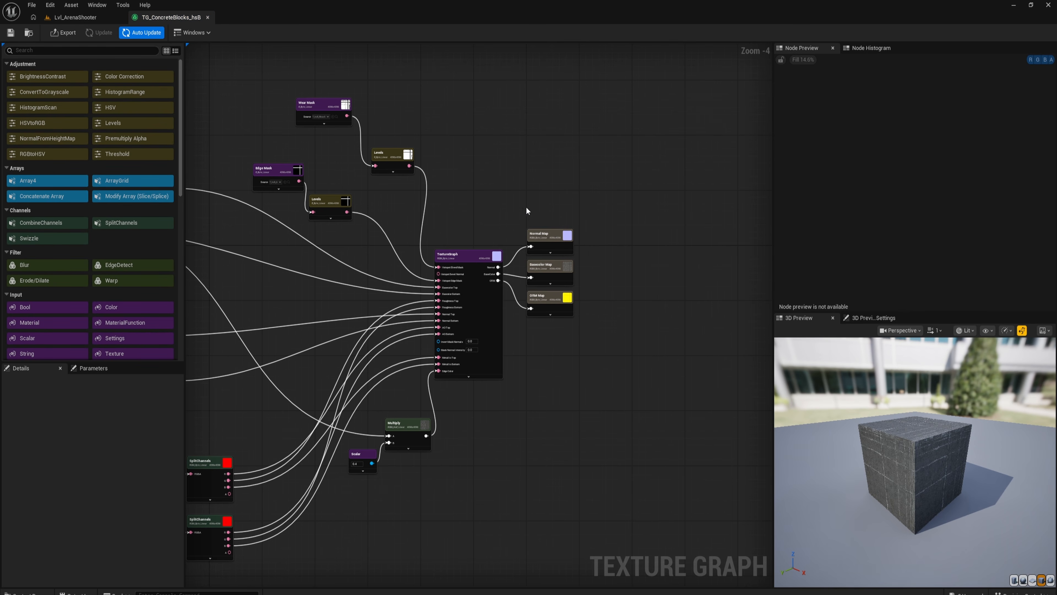
pyautogui.click(543, 237)
pyautogui.scroll(2, 591, 250)
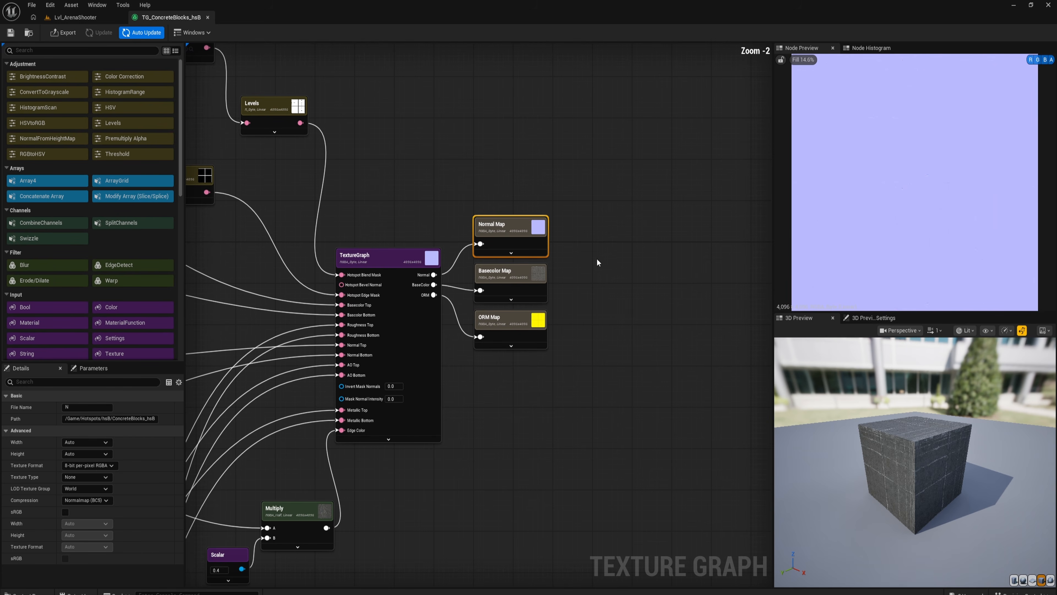
pyautogui.moveTo(513, 315); pyautogui.dragTo(528, 439)
pyautogui.moveTo(512, 271); pyautogui.dragTo(526, 313)
pyautogui.click(511, 254)
pyautogui.moveTo(527, 224); pyautogui.dragTo(530, 150)
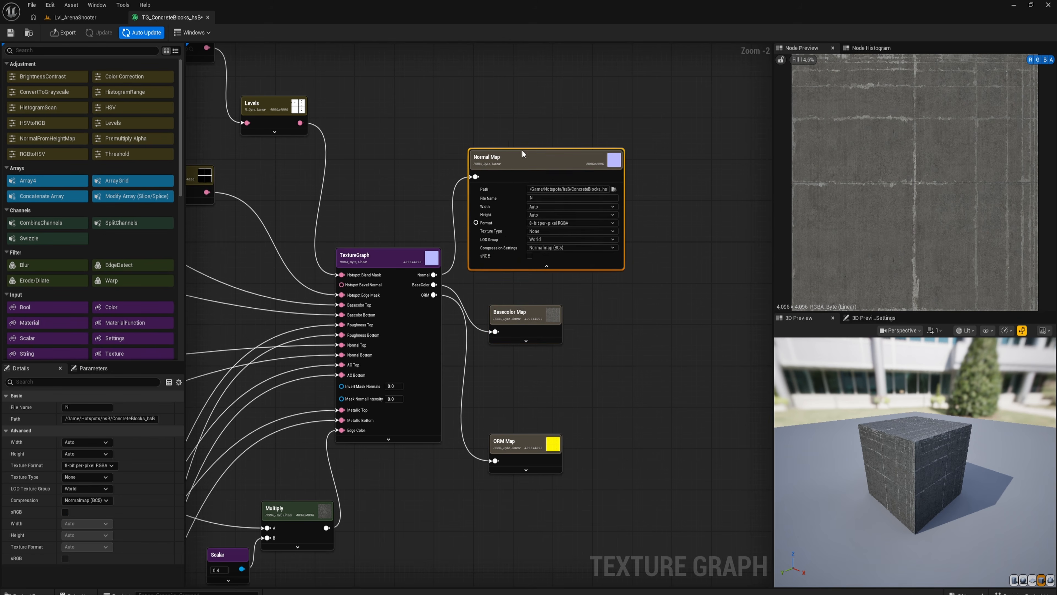
# - Set the Normal Map output's width and height to 256
pyautogui.scroll(1, 484, 199)
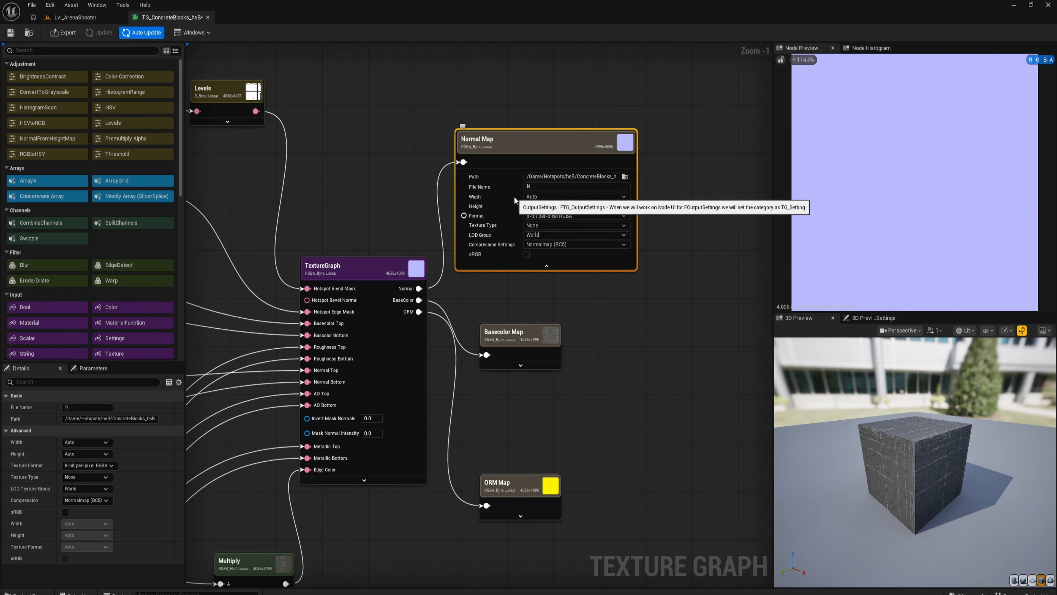
pyautogui.click(548, 197)
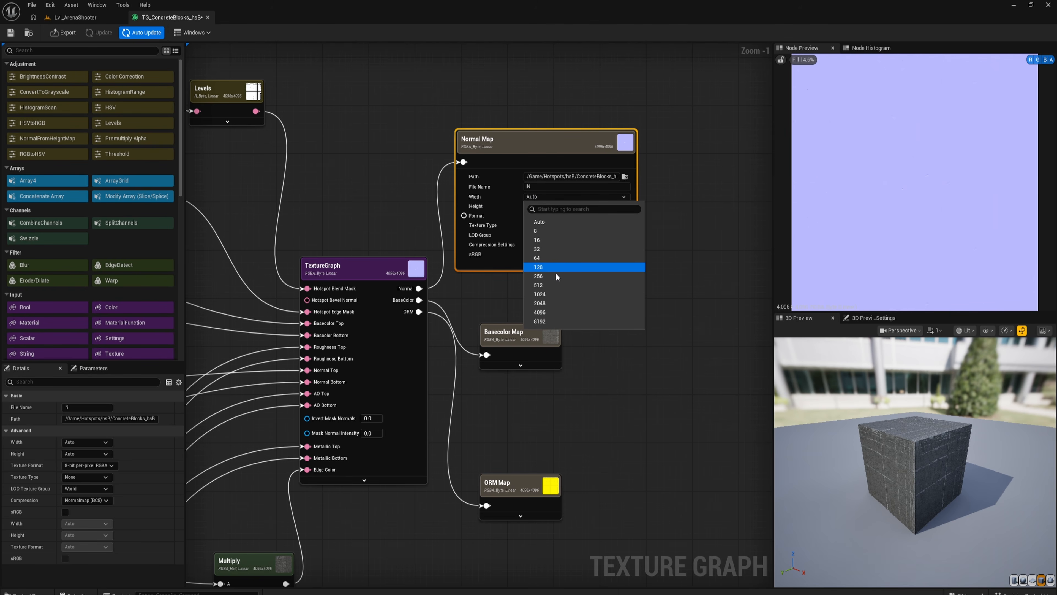
pyautogui.click(549, 276)
pyautogui.click(539, 206)
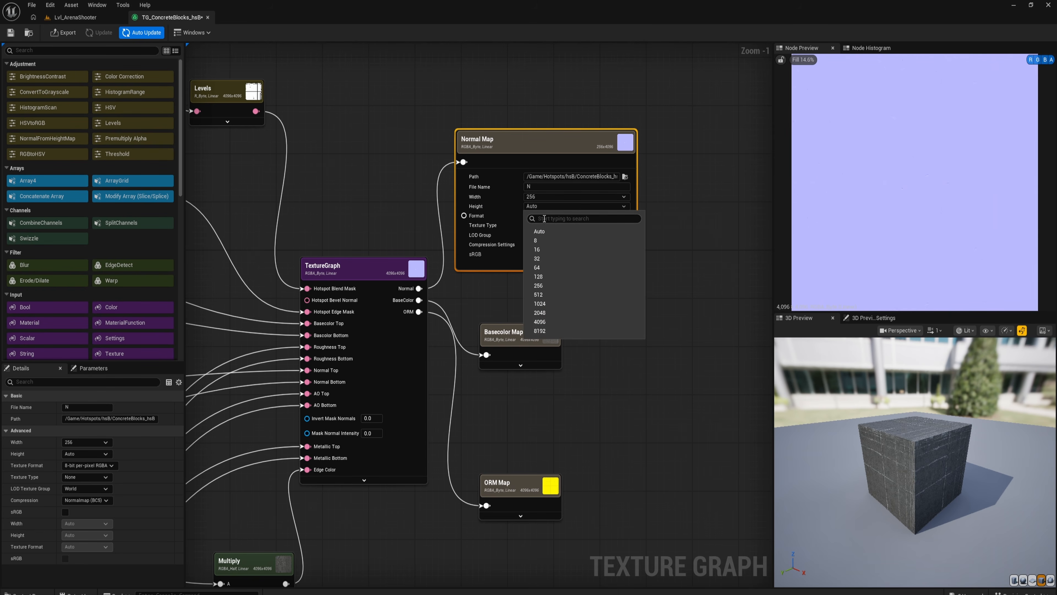
pyautogui.click(538, 285)
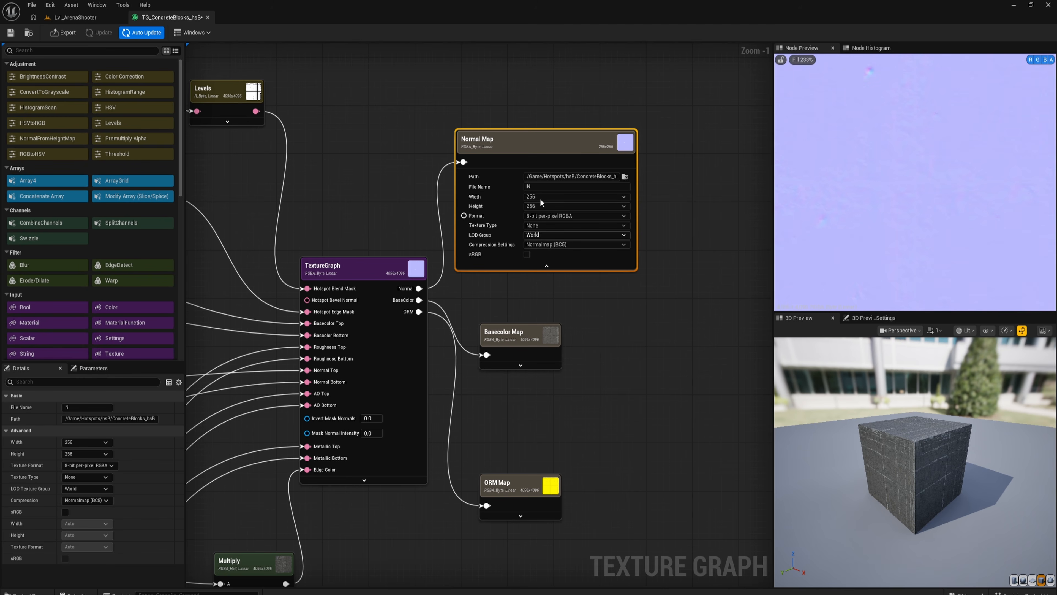
# - Expand the Basecolor Map and ORM Map nodes and set both outputs' width and height to 256
pyautogui.click(521, 365)
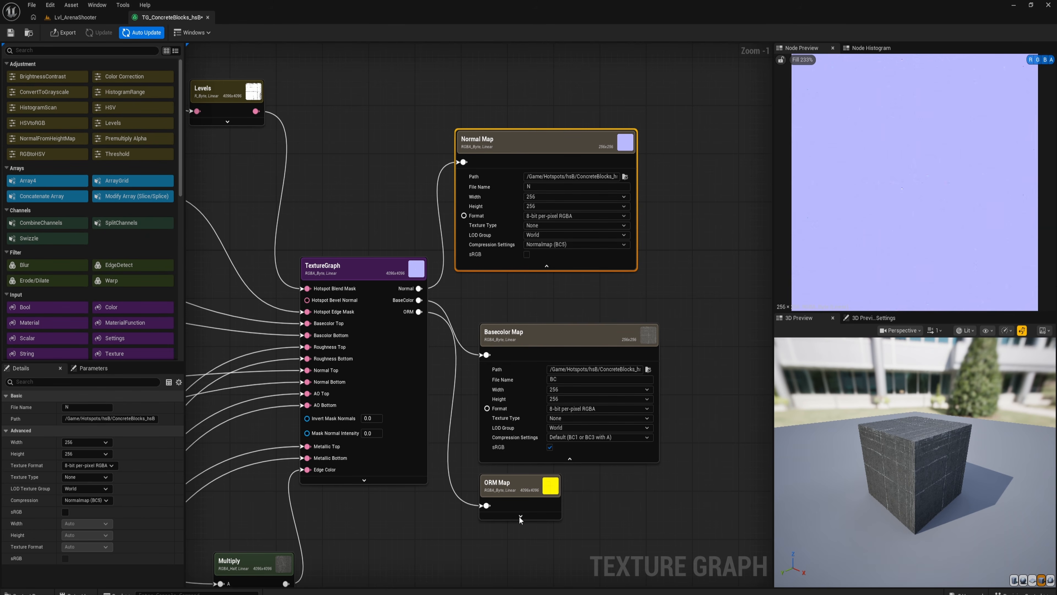
pyautogui.click(520, 516)
pyautogui.moveTo(591, 517); pyautogui.dragTo(585, 414, button='right')
pyautogui.click(559, 435)
pyautogui.click(550, 514)
pyautogui.click(549, 444)
pyautogui.click(548, 524)
pyautogui.moveTo(608, 184); pyautogui.dragTo(631, 242, button='right')
pyautogui.scroll(-1, 632, 242)
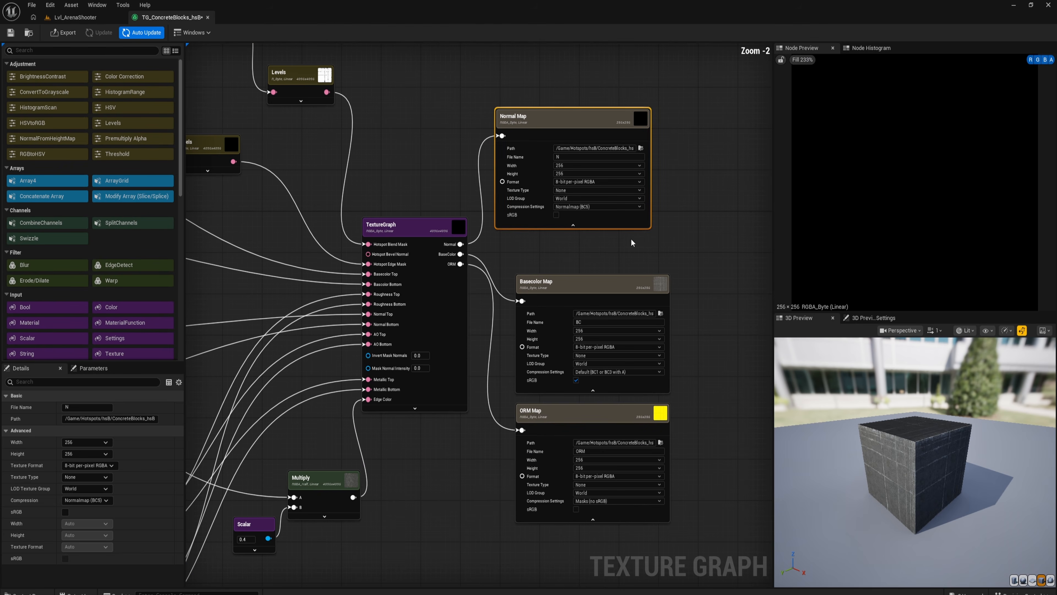
pyautogui.click(436, 161)
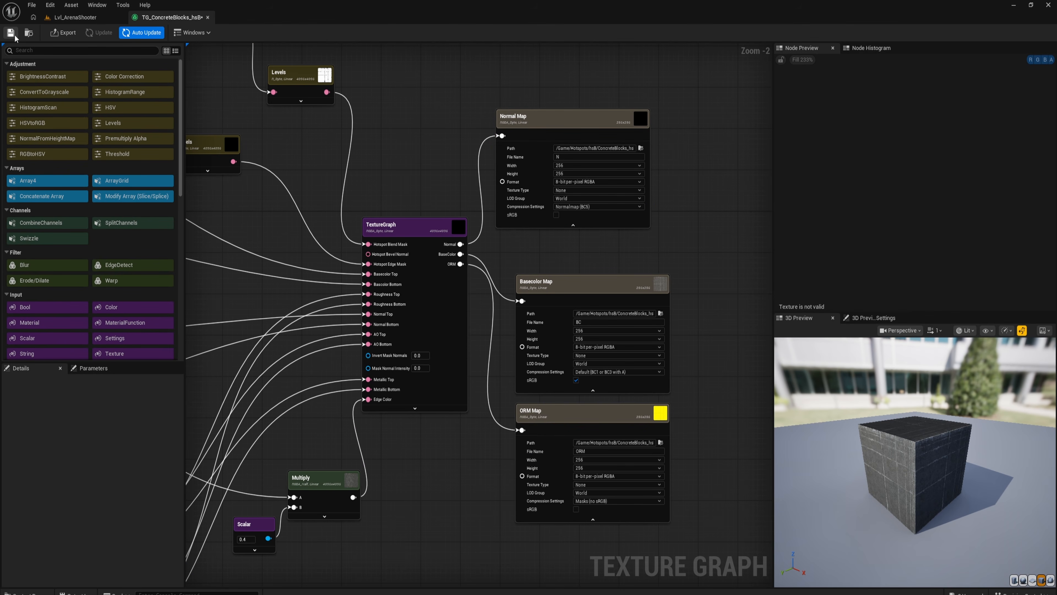
# - Export the Basecolor, Normal and ORM maps at their new size and check them on the level's tall block
pyautogui.click(67, 35)
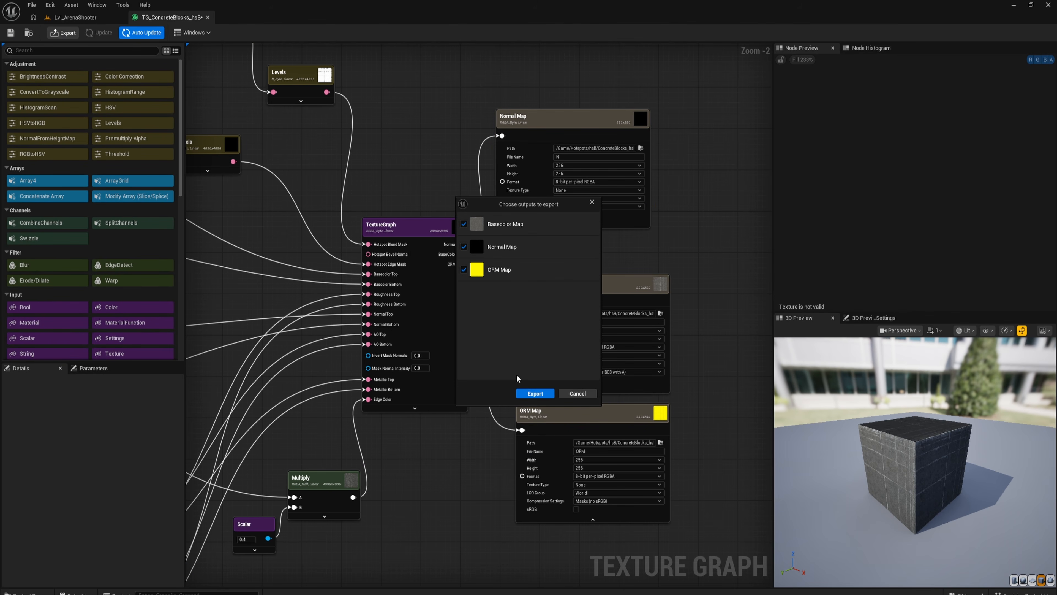
pyautogui.click(535, 394)
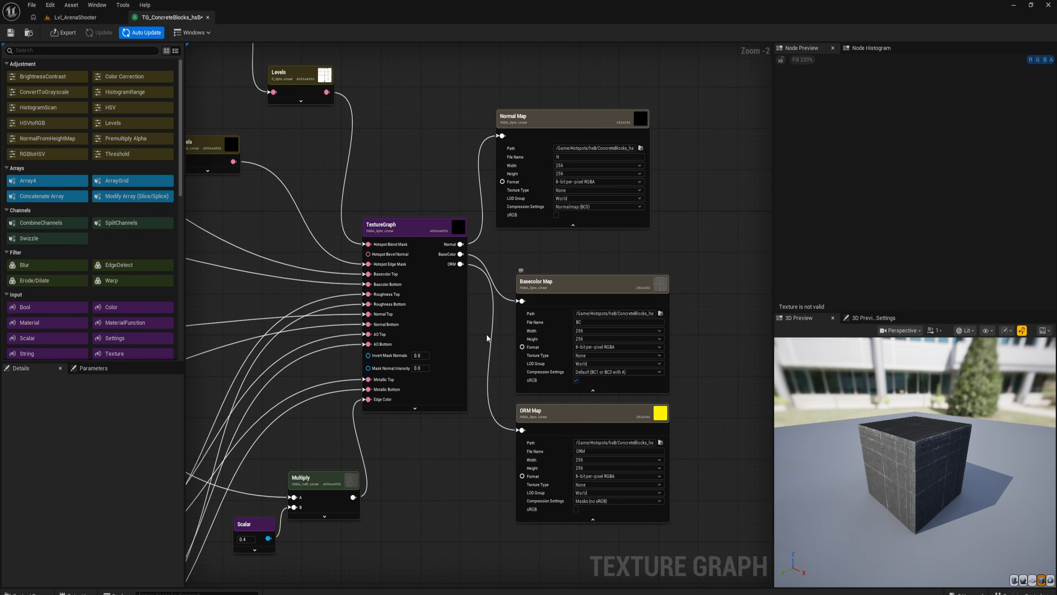
pyautogui.click(67, 18)
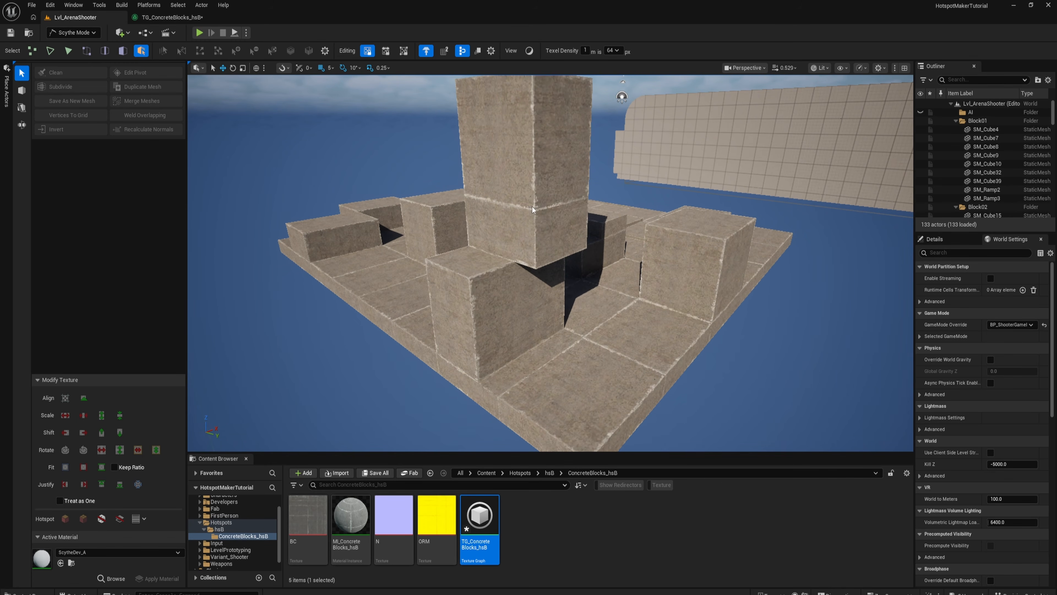
pyautogui.scroll(15, 530, 209)
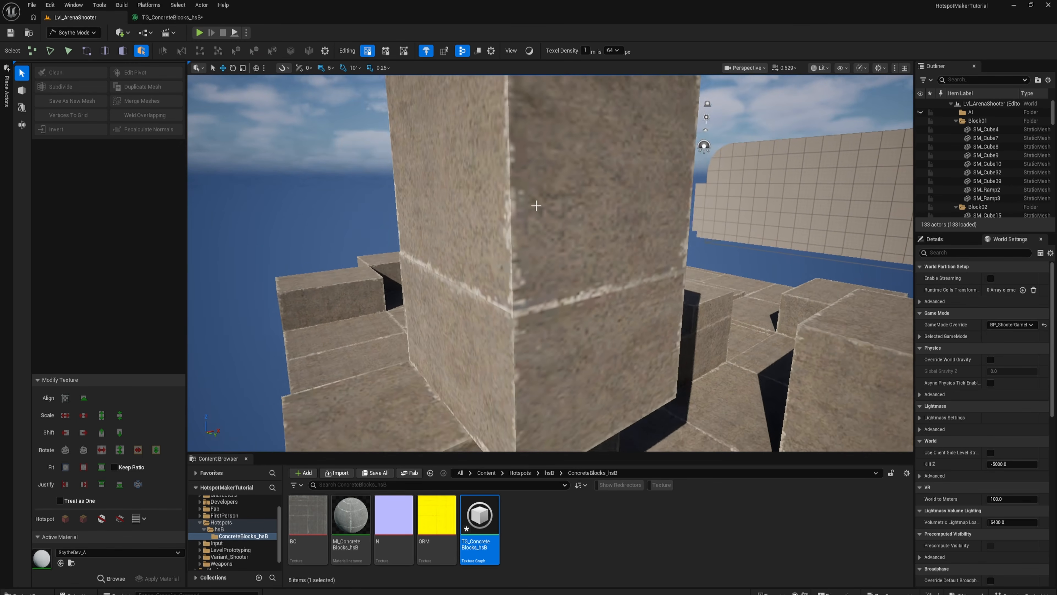
# - Bulk-edit the BC, N and ORM textures in the Property Matrix, setting their Filter to Nearest
pyautogui.click(312, 530)
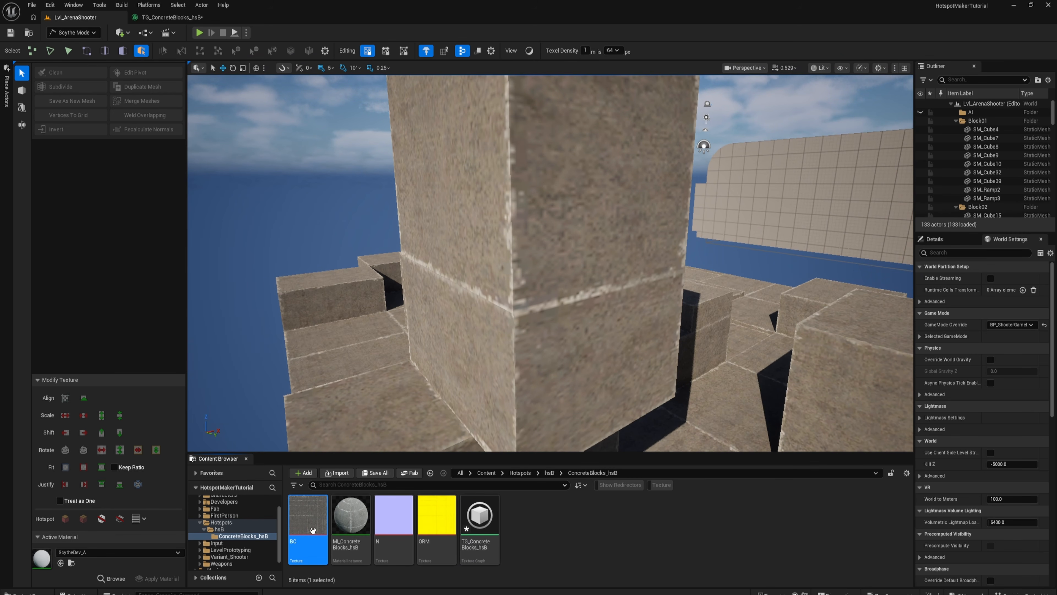
pyautogui.keyDown('ctrl'); pyautogui.click(408, 517); pyautogui.keyUp('ctrl')
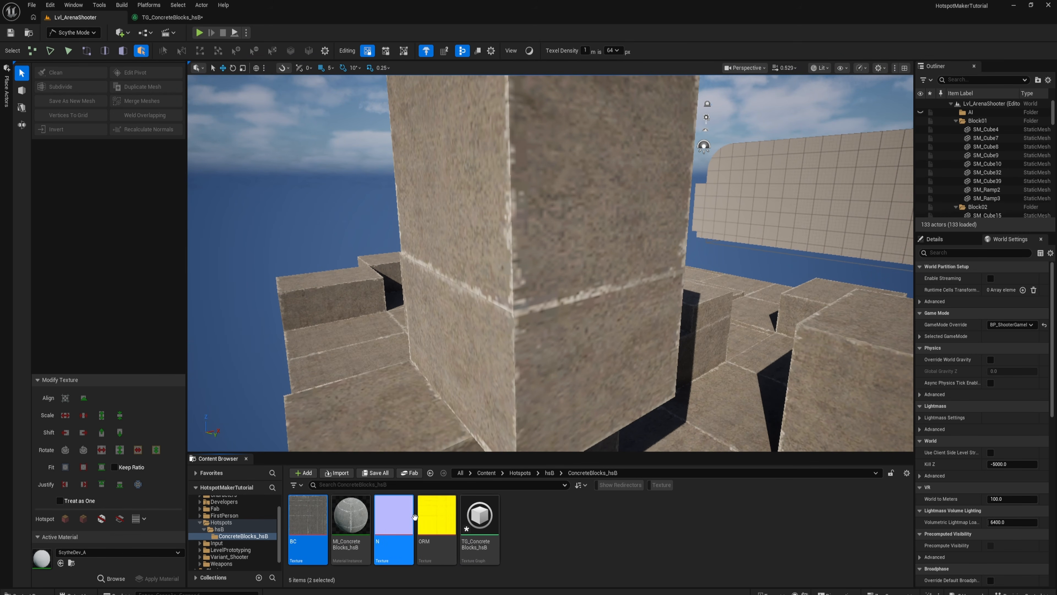
pyautogui.keyDown('ctrl'); pyautogui.click(436, 517); pyautogui.keyUp('ctrl')
pyautogui.rightClick(402, 520)
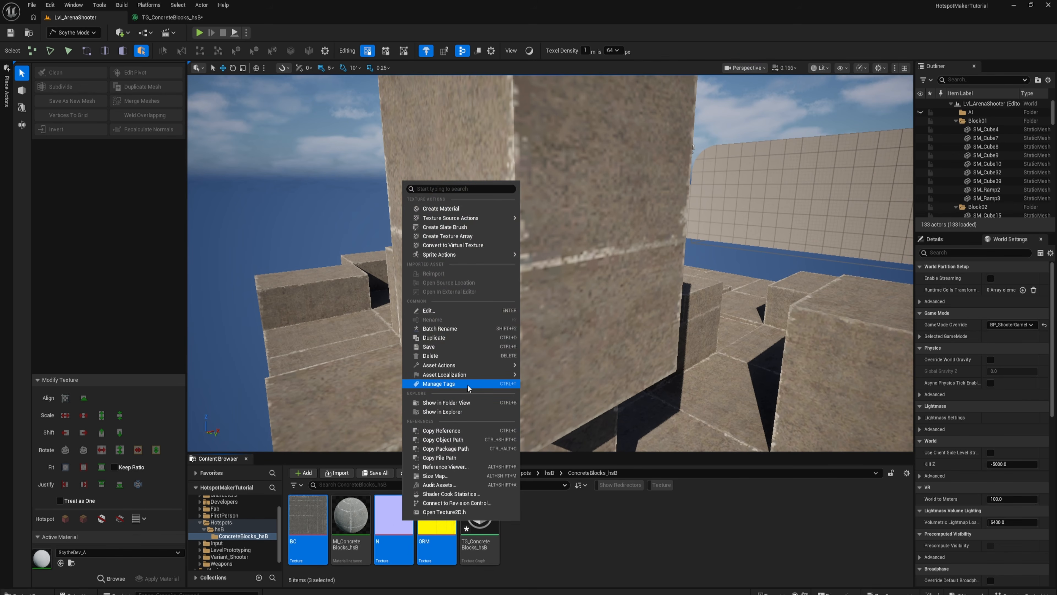
pyautogui.moveTo(466, 366)
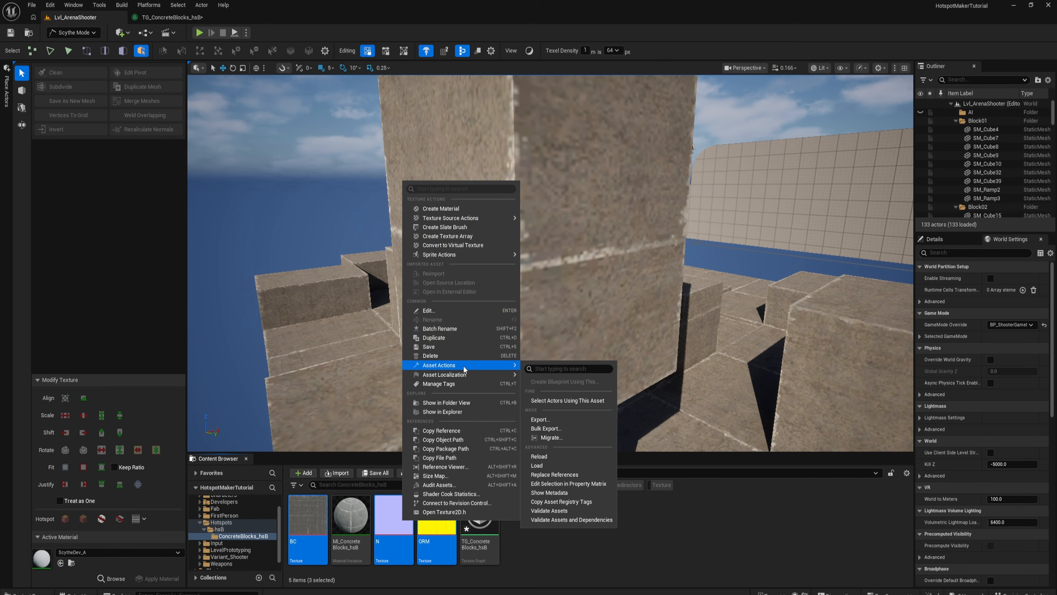
pyautogui.click(568, 484)
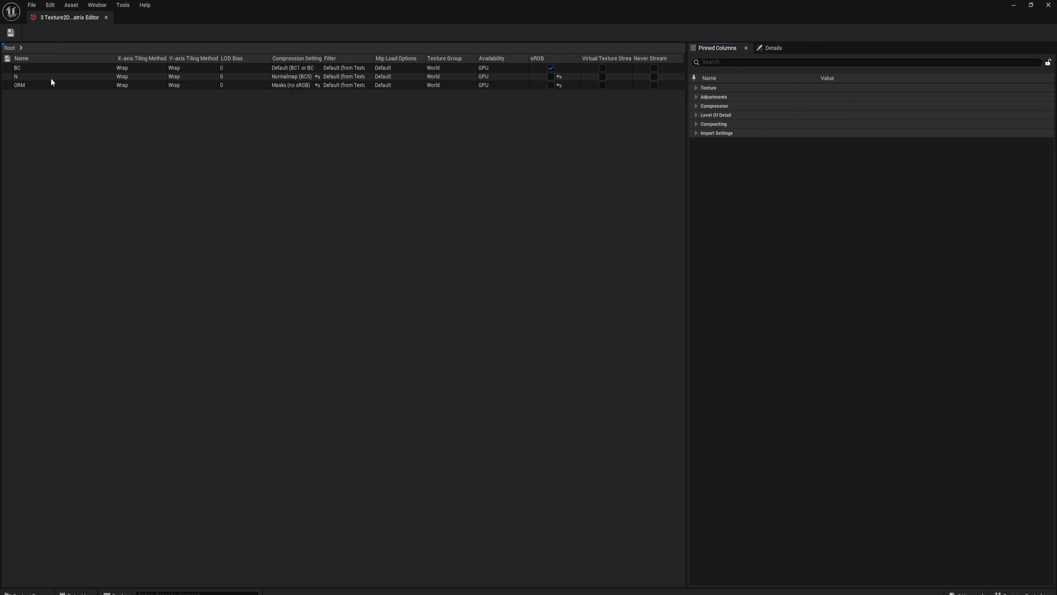
pyautogui.click(695, 87)
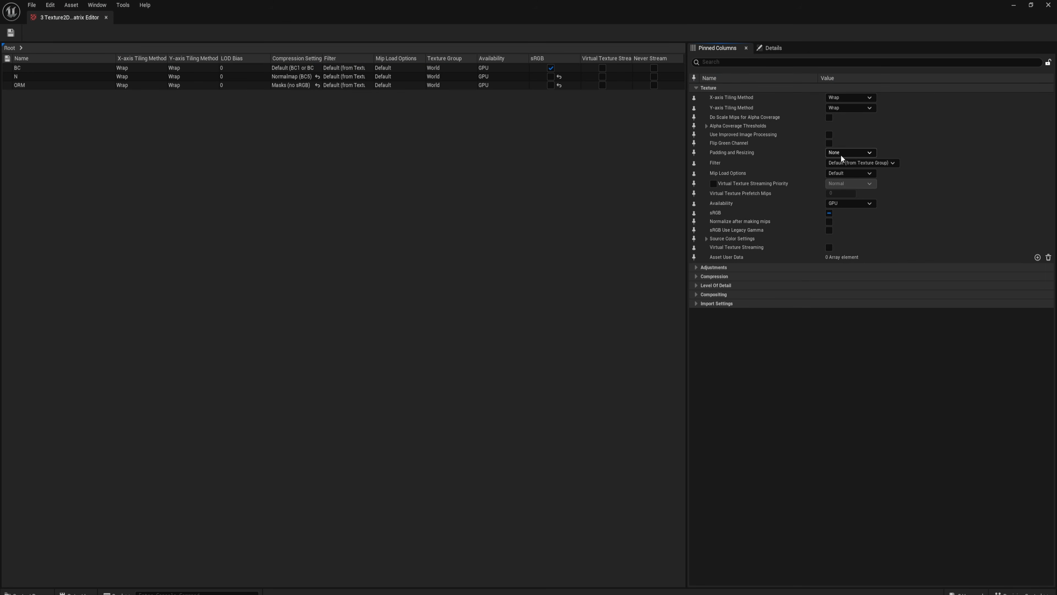
pyautogui.click(852, 163)
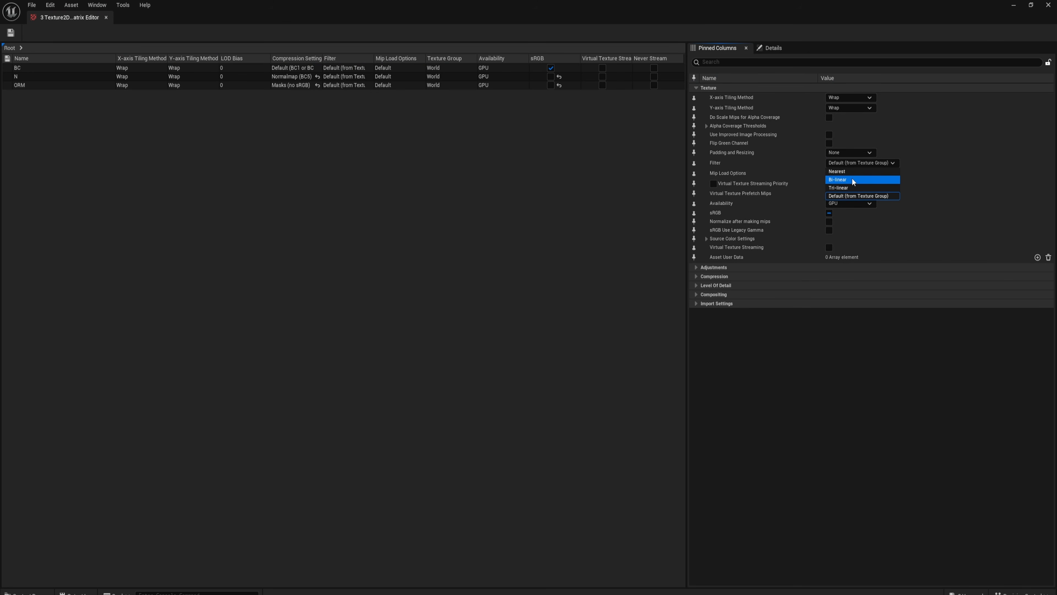
pyautogui.click(844, 172)
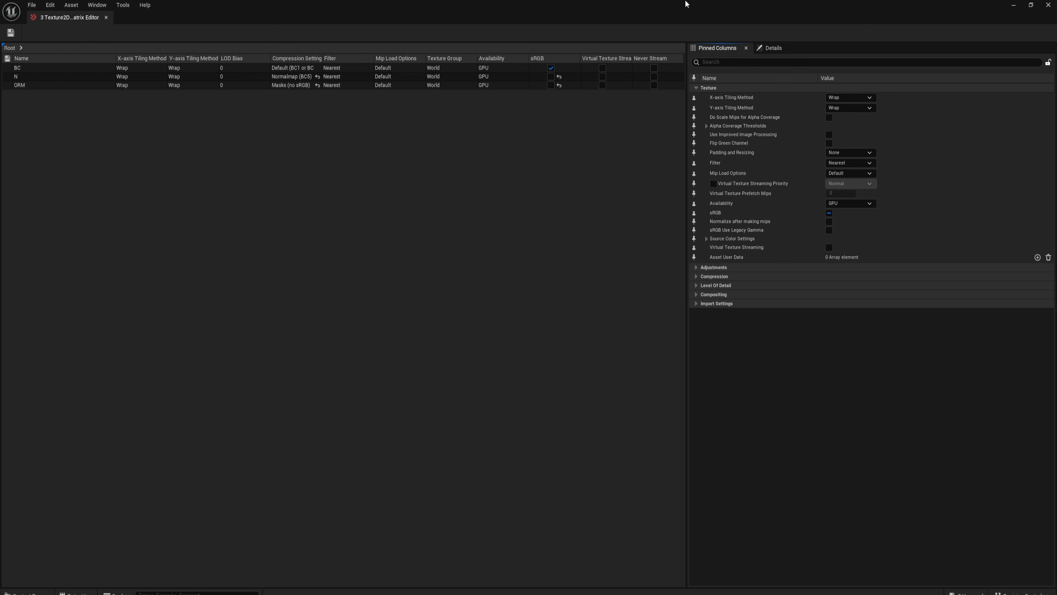
pyautogui.click(1047, 5)
pyautogui.click(629, 543)
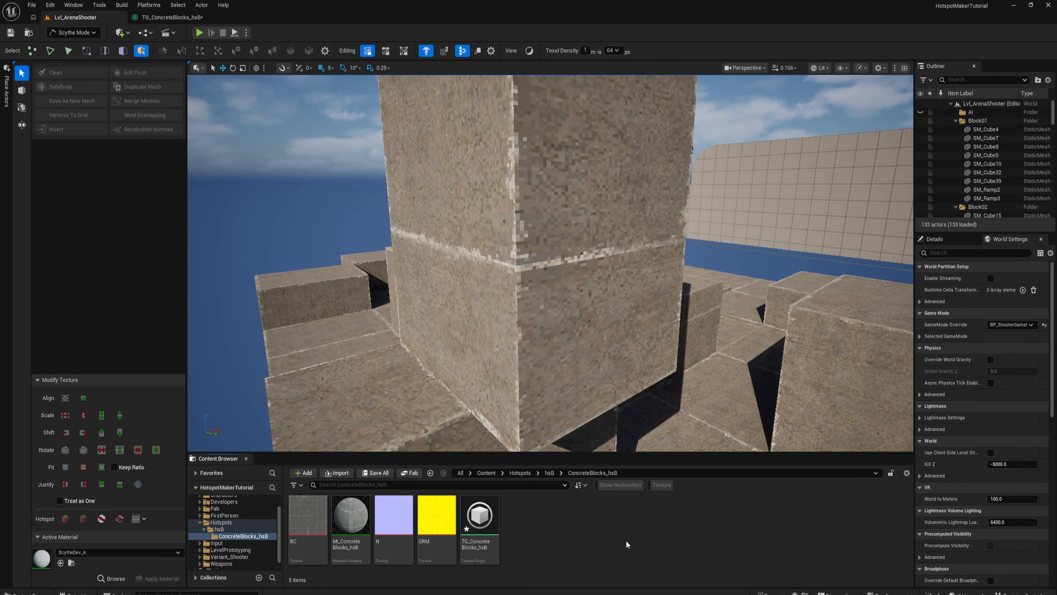
# - Open the BC texture on its own, review its Filter setting with the Nearest option, and close it
pyautogui.doubleClick(300, 533)
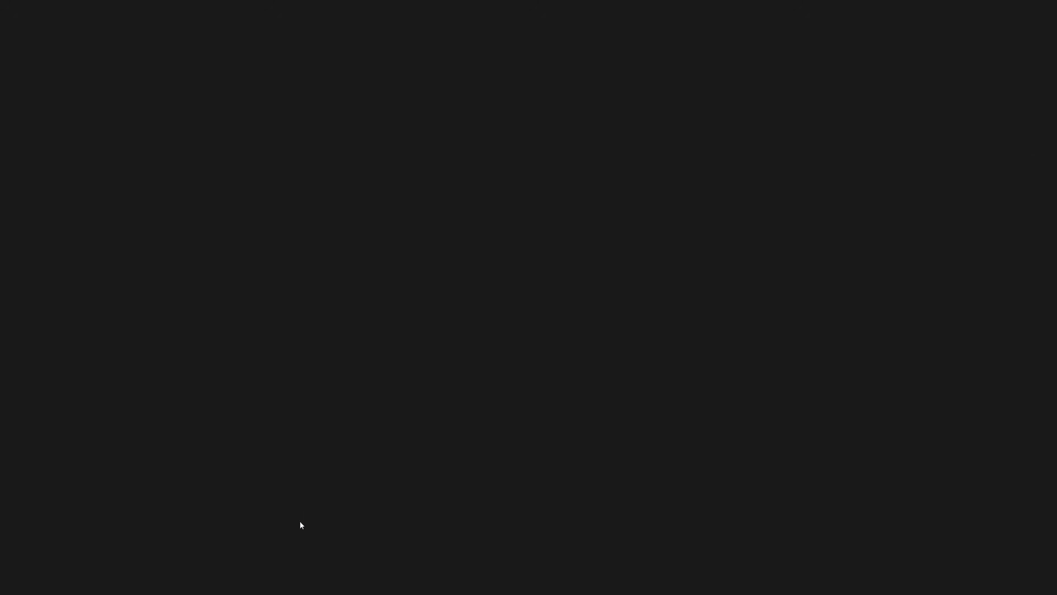
pyautogui.scroll(5, 443, 293)
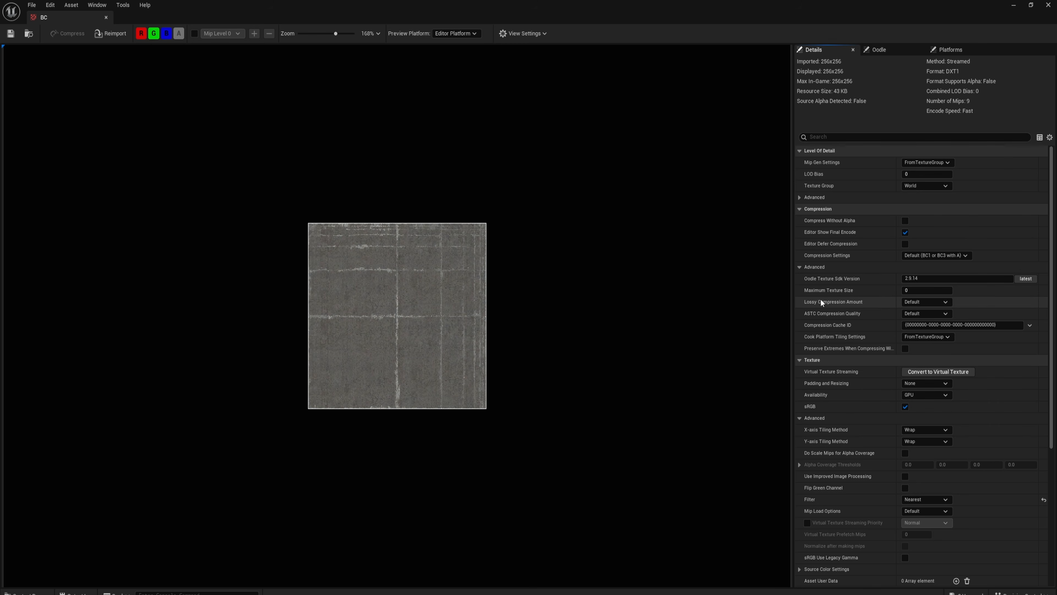
pyautogui.scroll(-3, 836, 310)
pyautogui.scroll(-1, 870, 382)
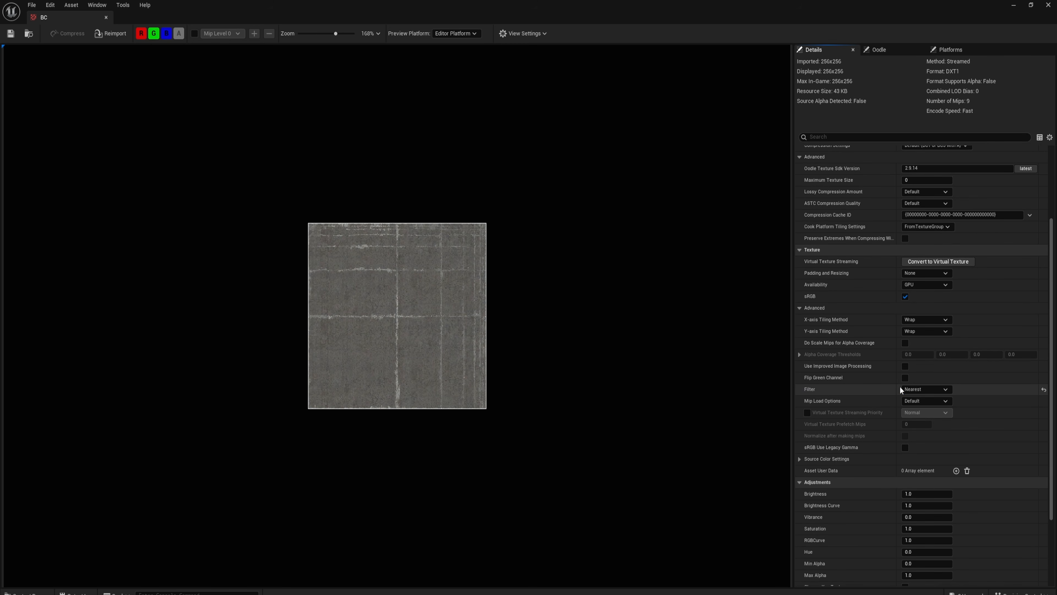
pyautogui.click(920, 389)
pyautogui.click(920, 399)
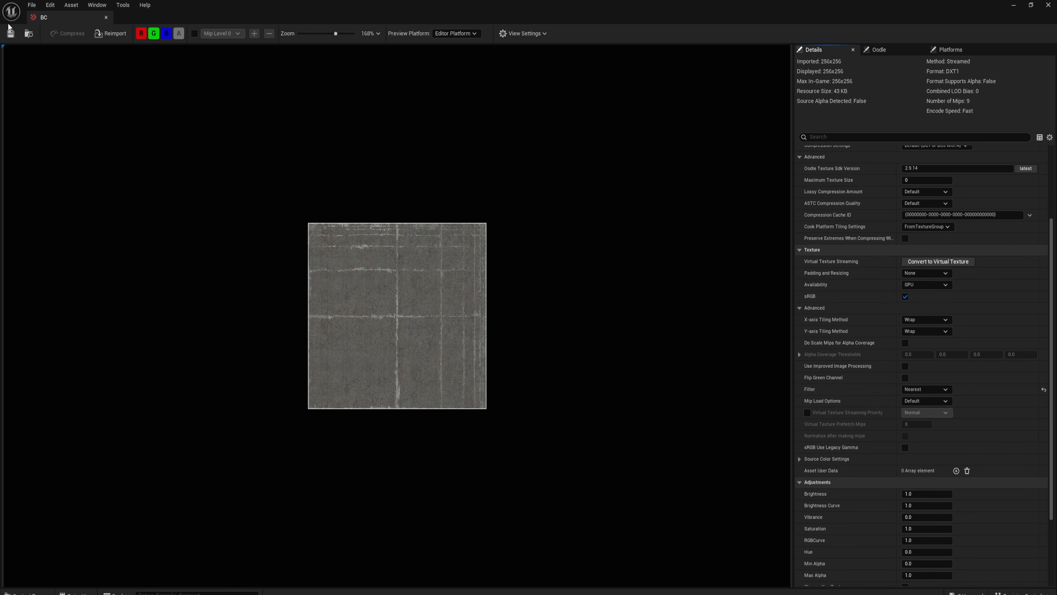
pyautogui.click(1048, 5)
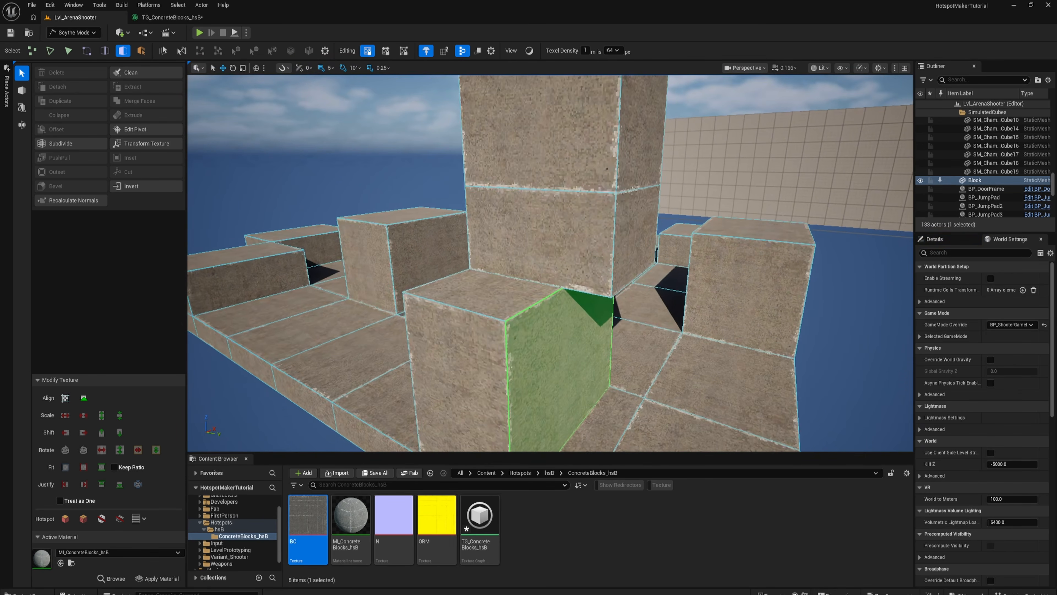
# - Look over the concrete blocks in the level and clear the block selection
pyautogui.moveTo(550, 263); pyautogui.dragTo(556, 212, button='right')
pyautogui.press('Escape')
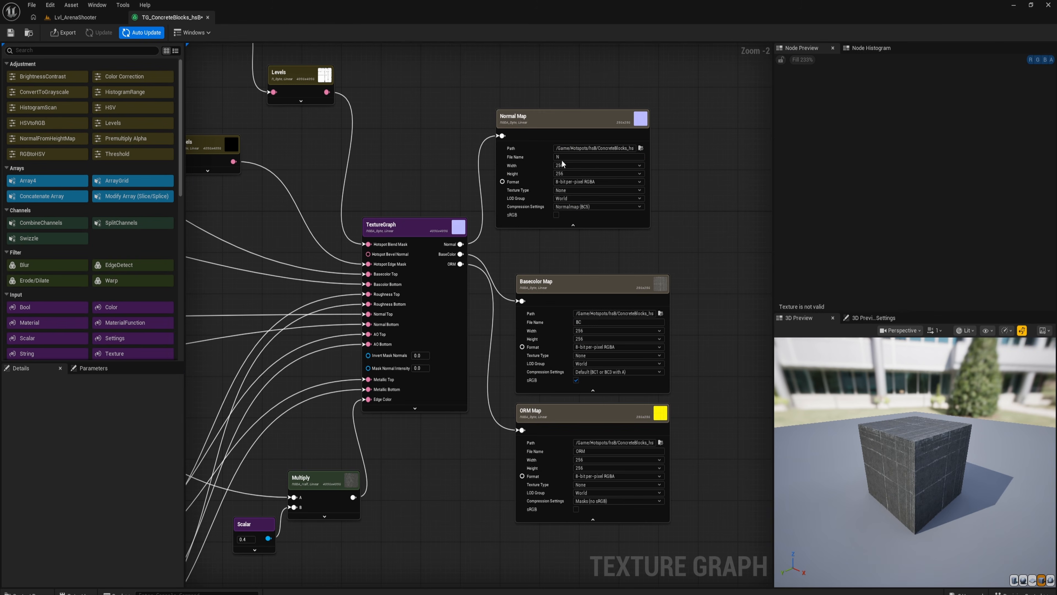